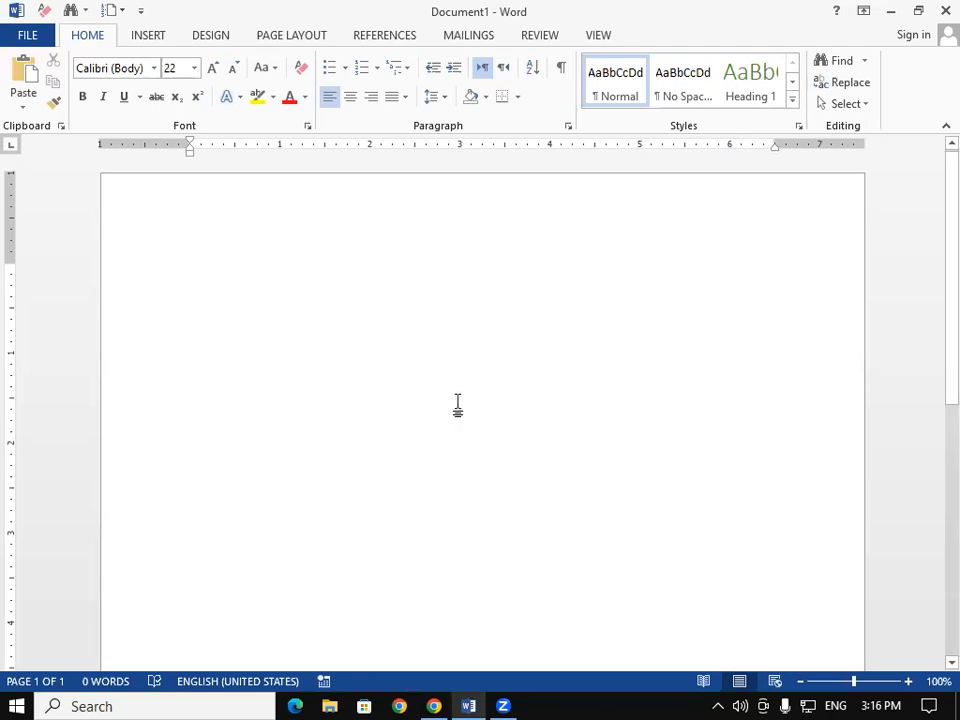
Generate random sample paragraphs in the blank document with the formula =rand().
text(=)
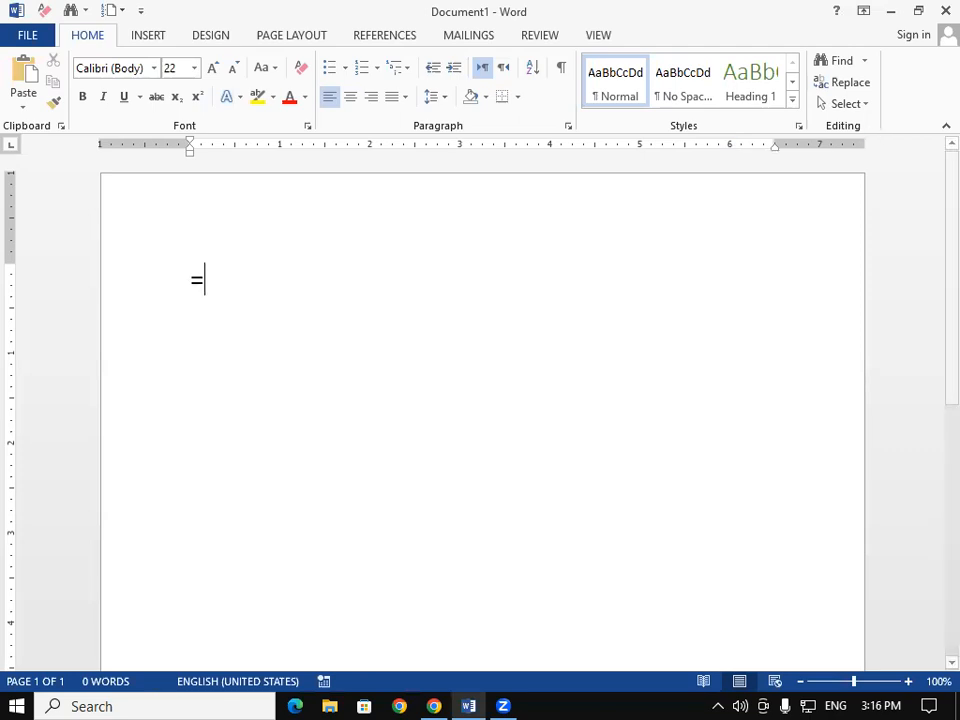
text(rand())
key(Return)
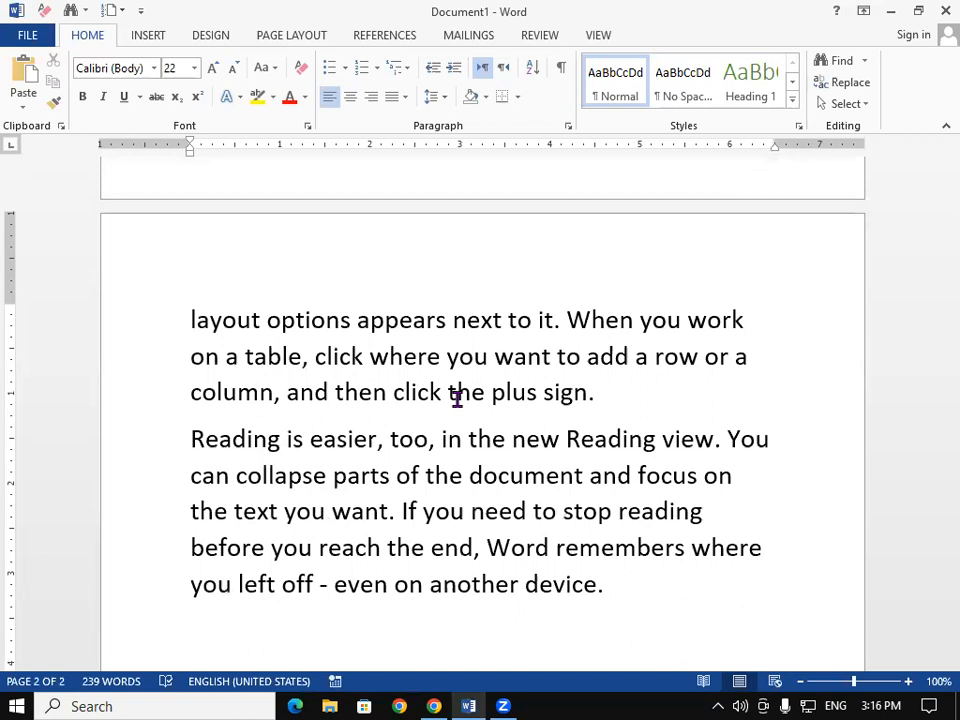
Reduce the font size of all the text to 18.
key(ctrl+a)
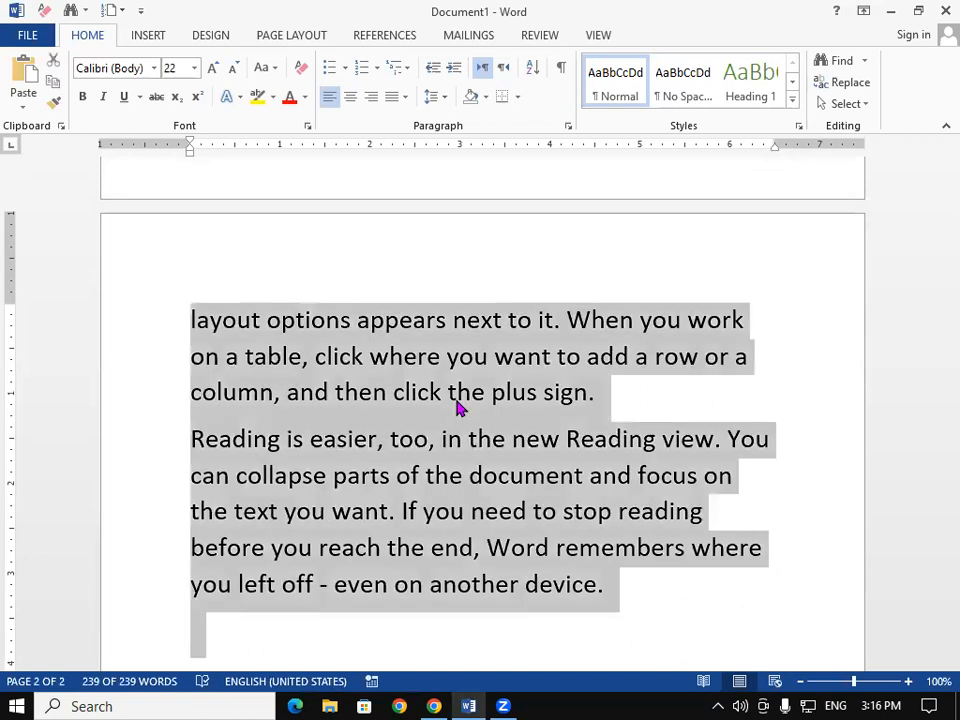
key(ctrl+shift+comma)
key(ctrl+shift+comma)
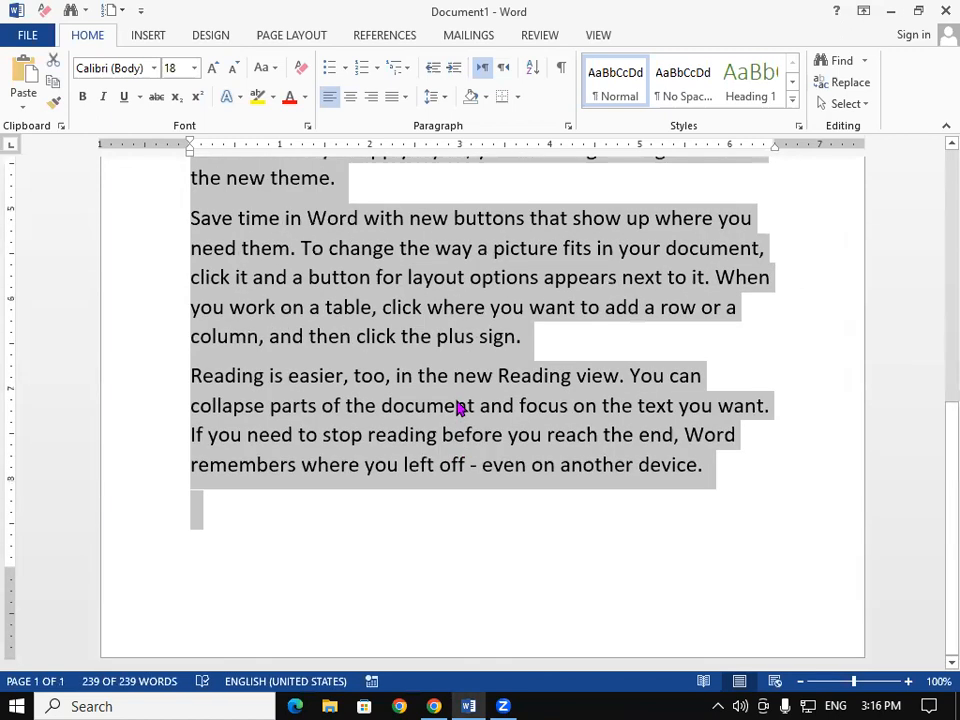
scroll(510, 386, up, 3)
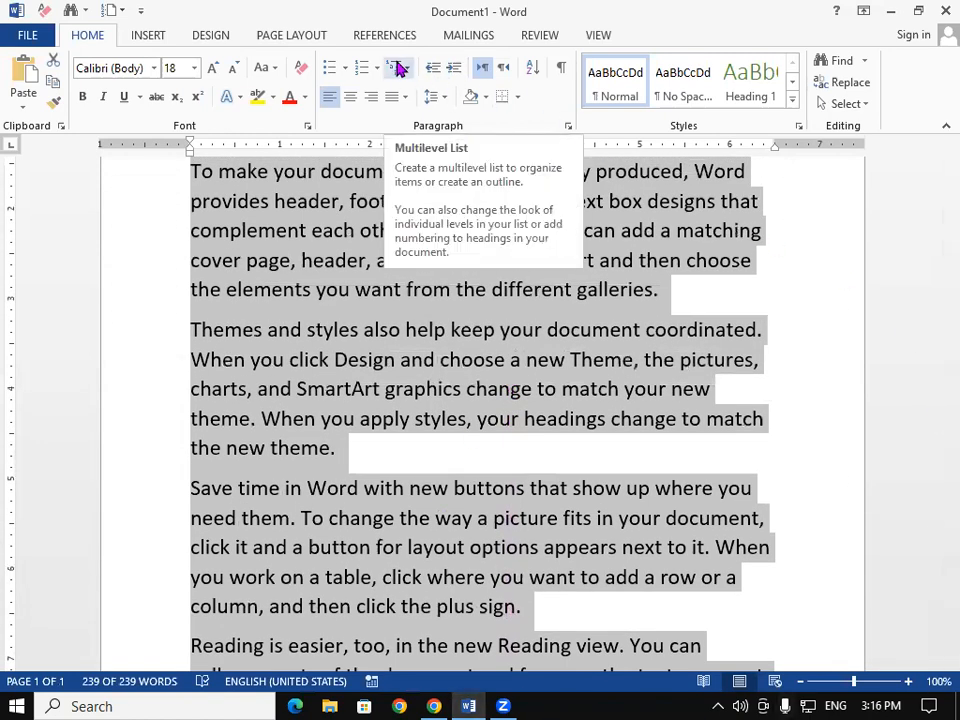
scroll(467, 356, up, 1)
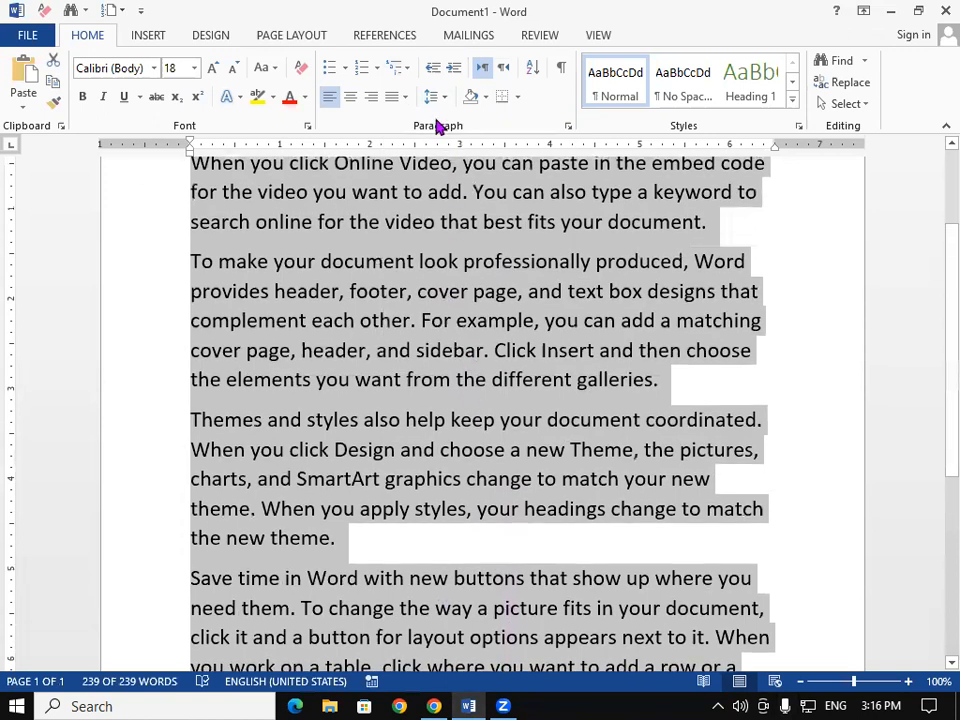
scroll(470, 403, up, 2)
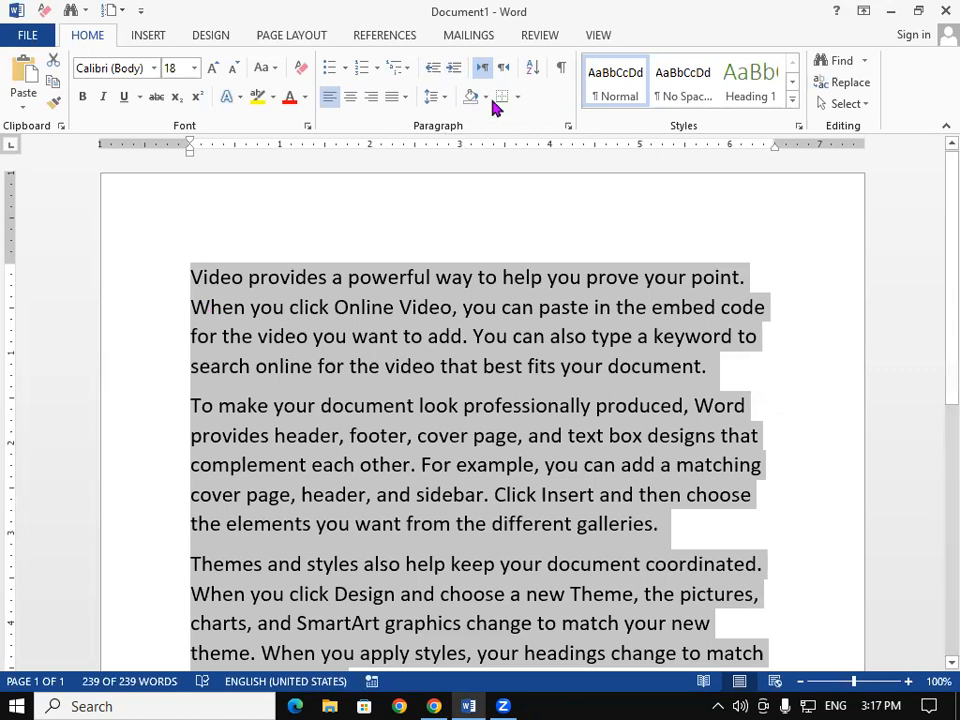
Increase the left indent of all the text by six levels, to the 3-inch mark.
click(453, 68)
click(453, 68)
click(453, 68)
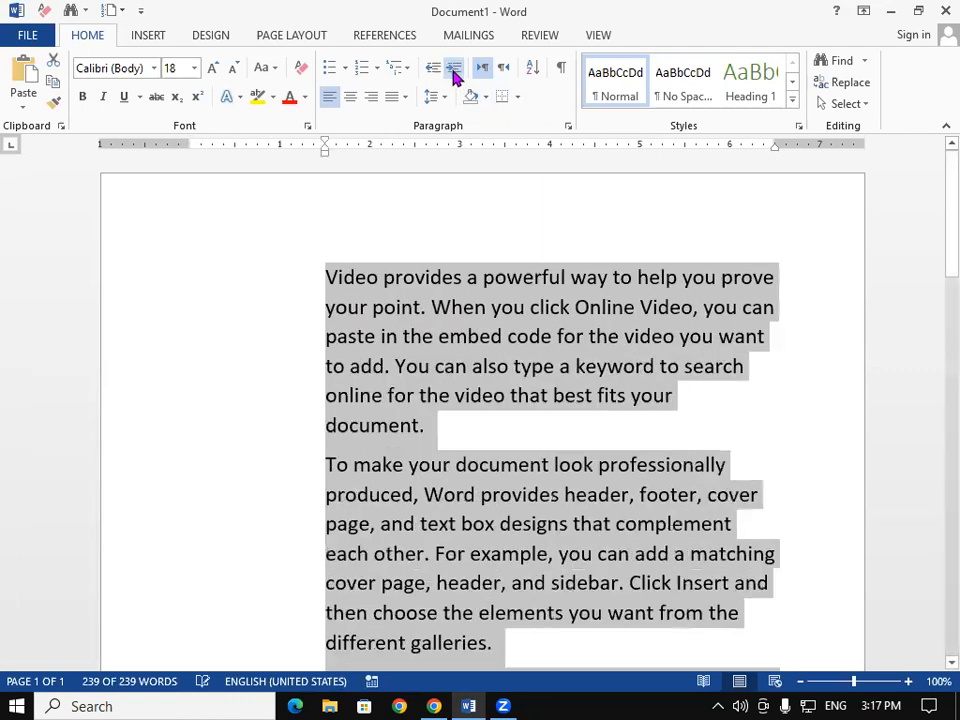
click(453, 68)
click(453, 68)
click(453, 68)
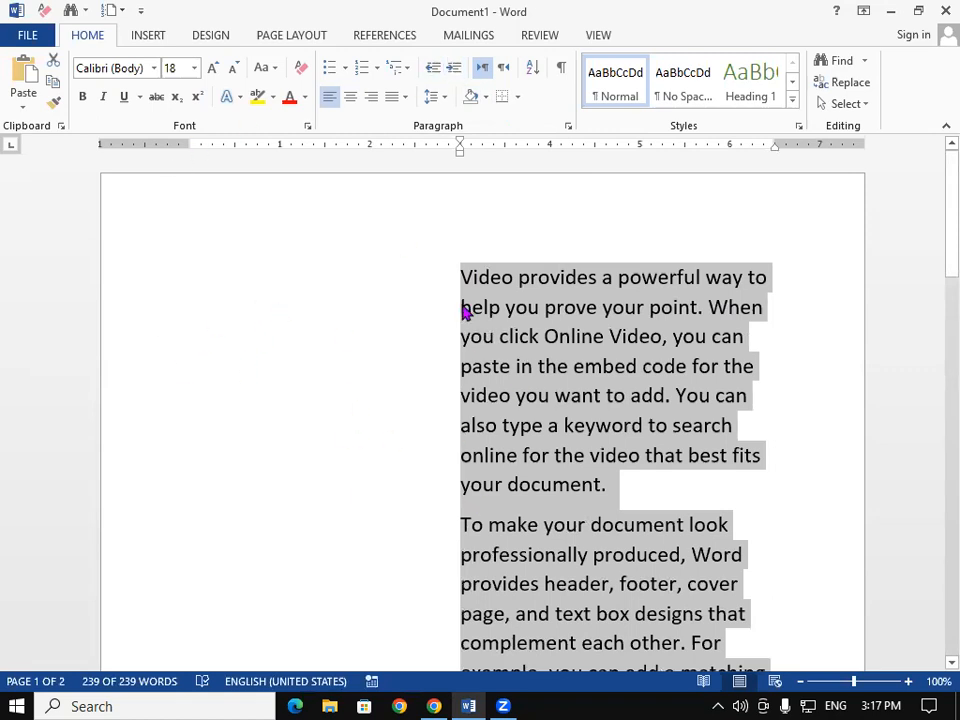
Decrease the indent of all the text by six levels, back to the left margin.
click(428, 77)
click(428, 77)
click(428, 77)
click(428, 77)
click(428, 77)
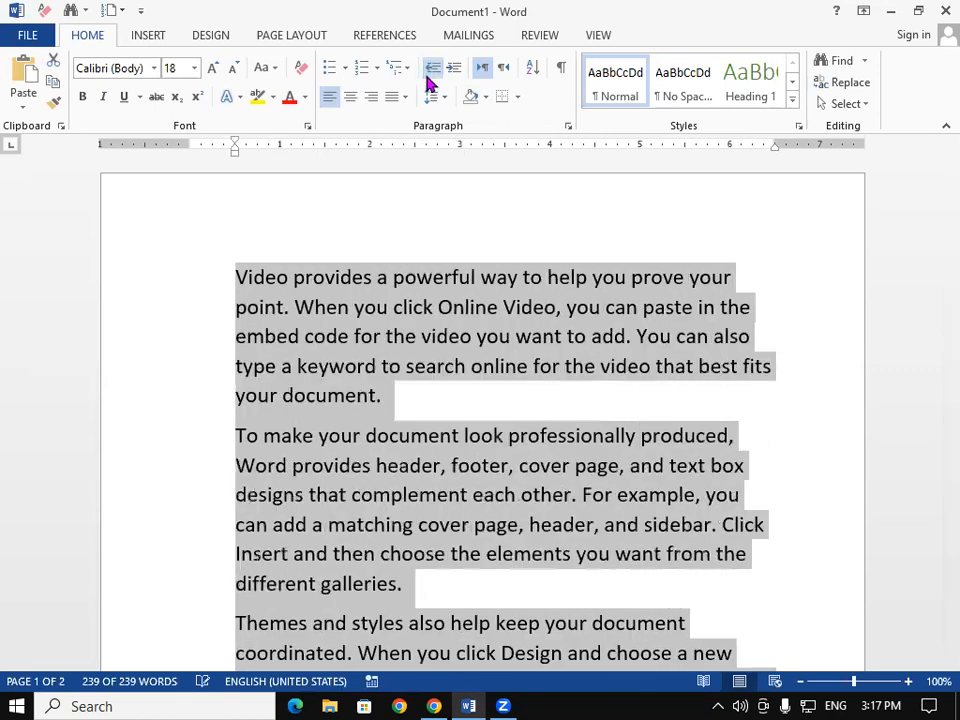
click(428, 77)
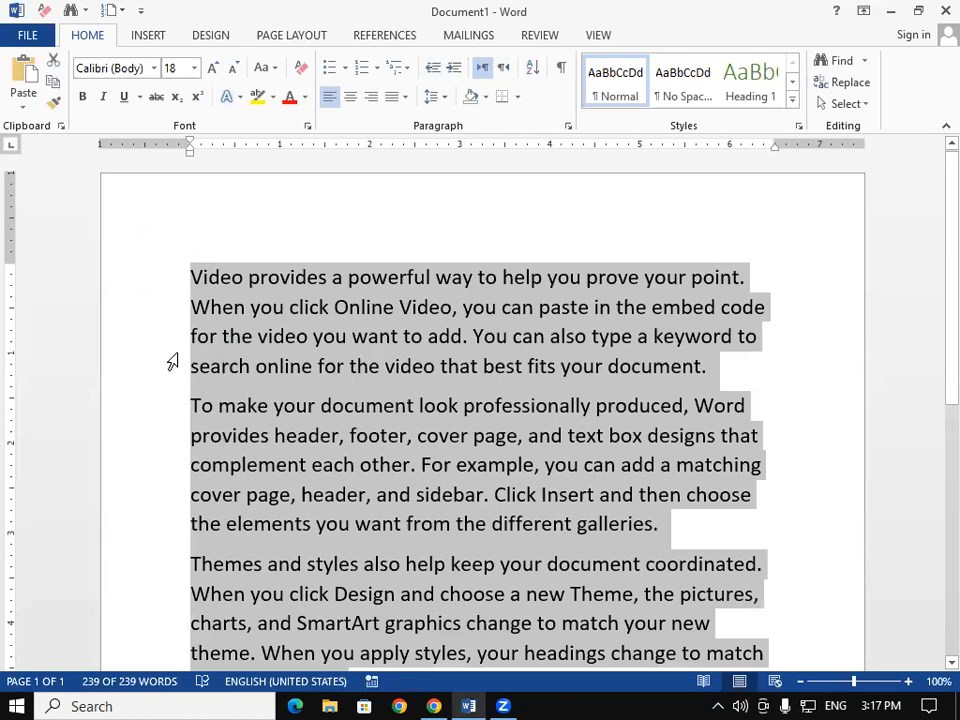
click(508, 665)
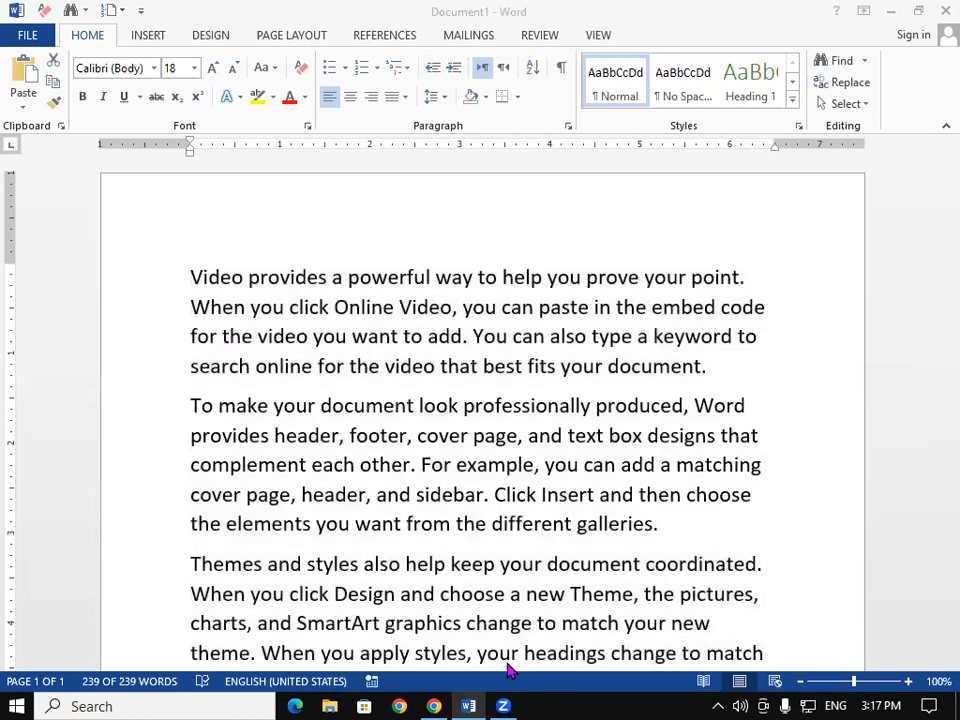
Indent all the text ten levels to the 5-inch mark, and clear the paragraph indentation.
click(362, 328)
key(ctrl+a)
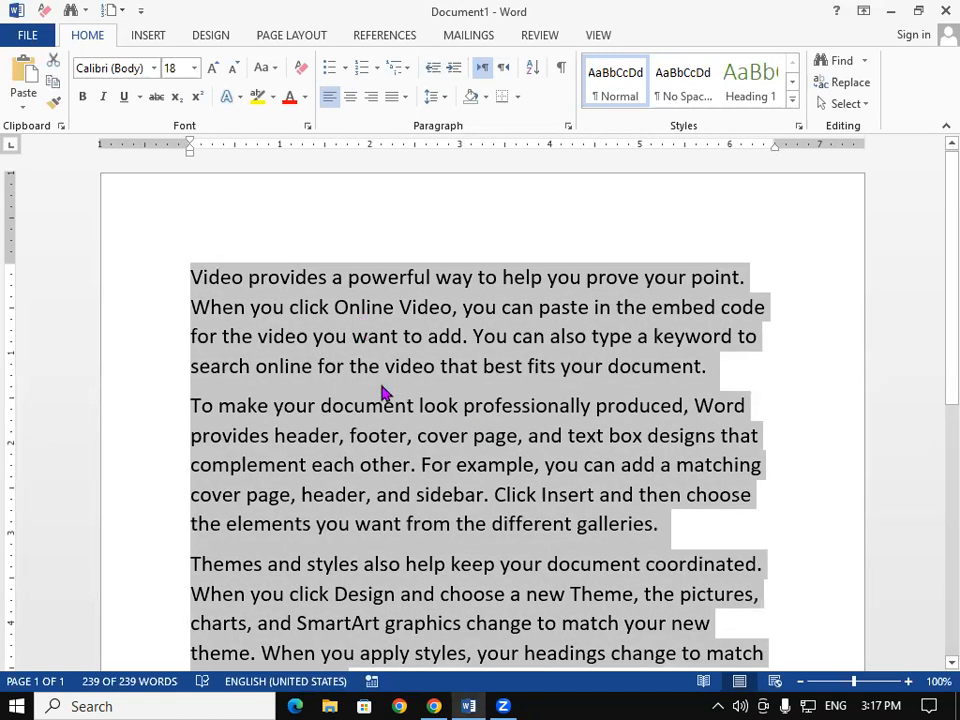
key(ctrl+m)
key(ctrl+m)
key(ctrl+m)
key(ctrl+m)
key(ctrl+m)
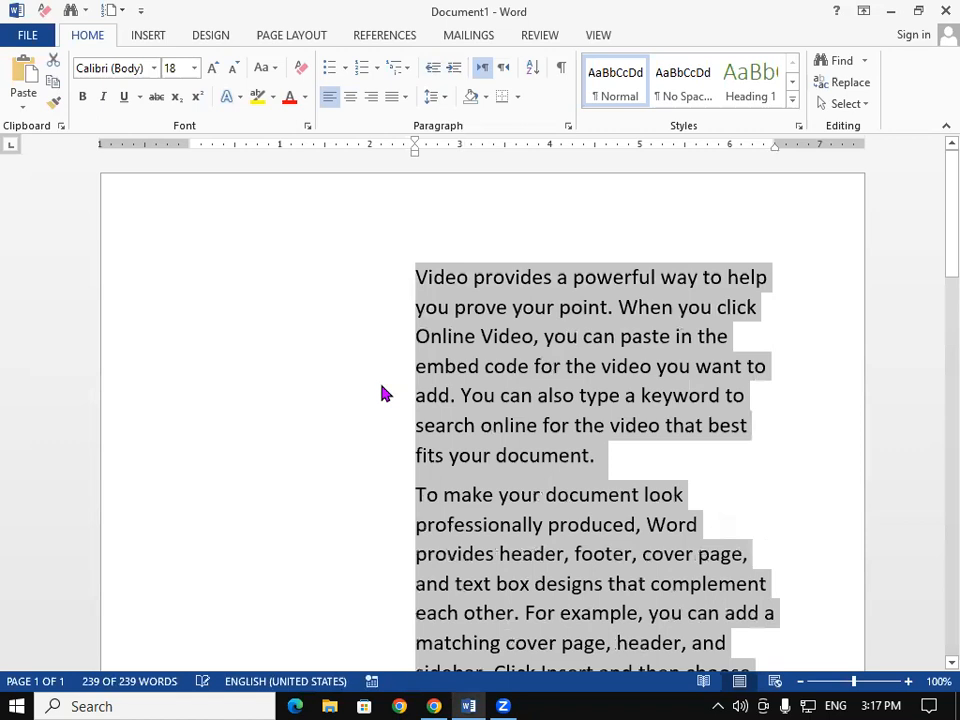
key(ctrl+m)
key(ctrl+m)
key(ctrl+m)
key(ctrl+m)
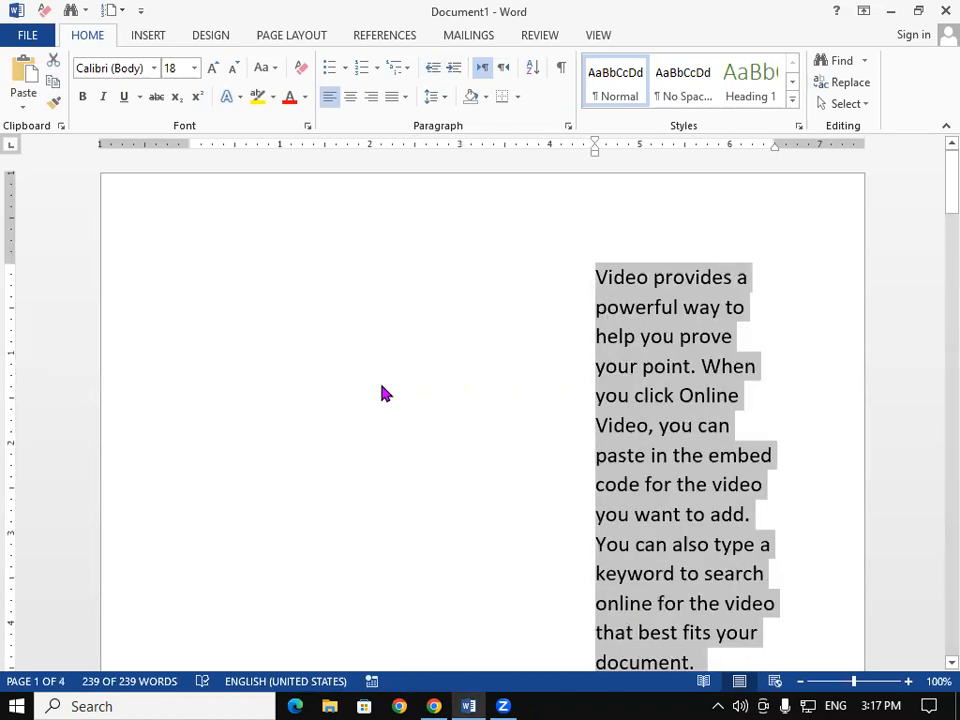
key(ctrl+m)
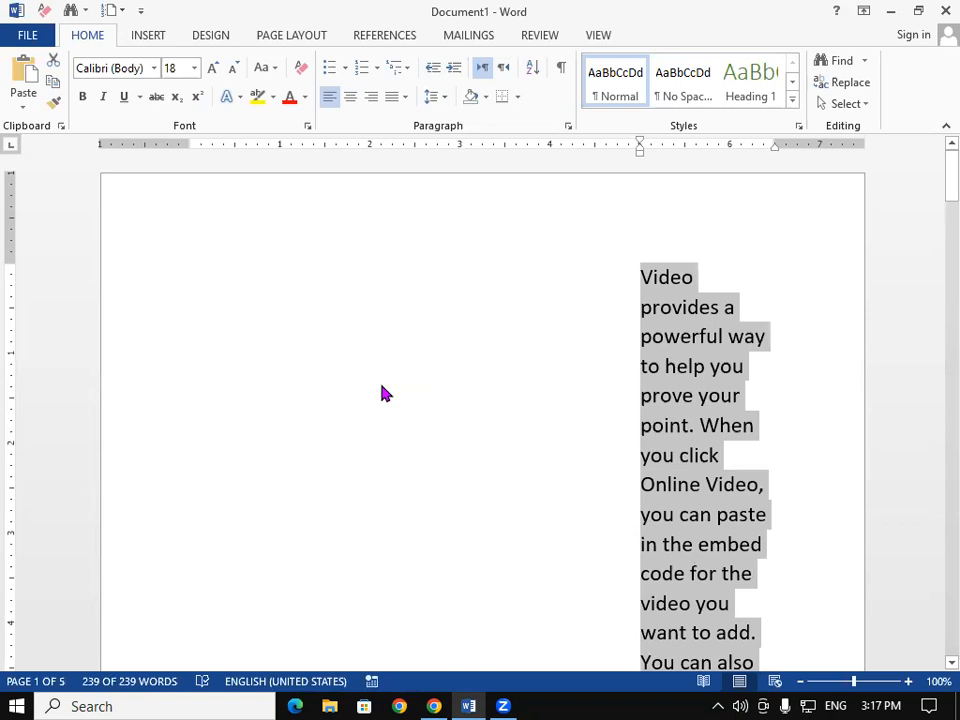
key(ctrl+q)
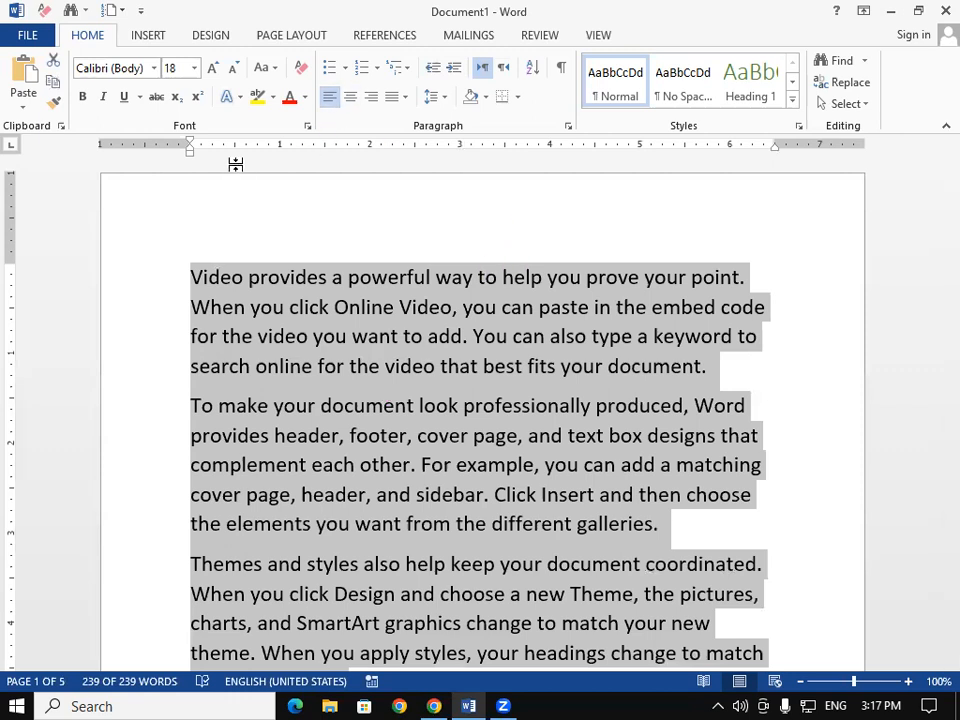
Shift the left indent of all the text on the ruler to the page edge, and back in to about 0.6 inch.
mouse_move(189, 148)
mouse_down()
mouse_move(262, 198)
mouse_move(267, 150)
mouse_move(266, 160)
mouse_move(360, 183)
mouse_move(609, 223)
mouse_move(313, 255)
mouse_move(189, 253)
mouse_move(797, 276)
mouse_move(15, 276)
mouse_up()
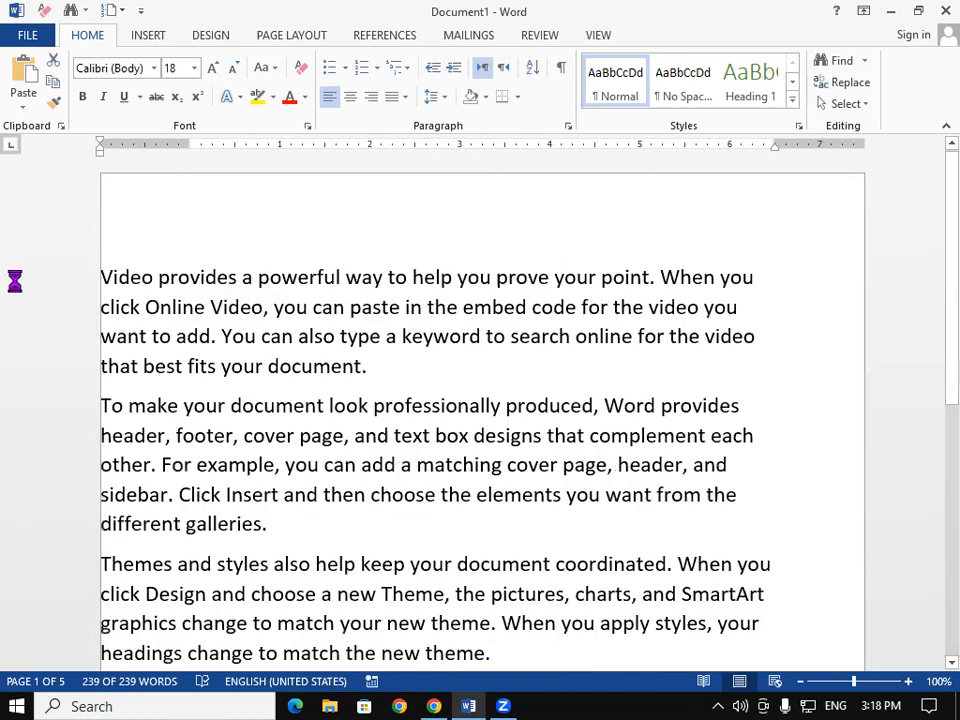
drag(119, 291, 246, 300)
Switch the direction of all the text to right-to-left and back to left-to-right, twice.
key(ctrl+a)
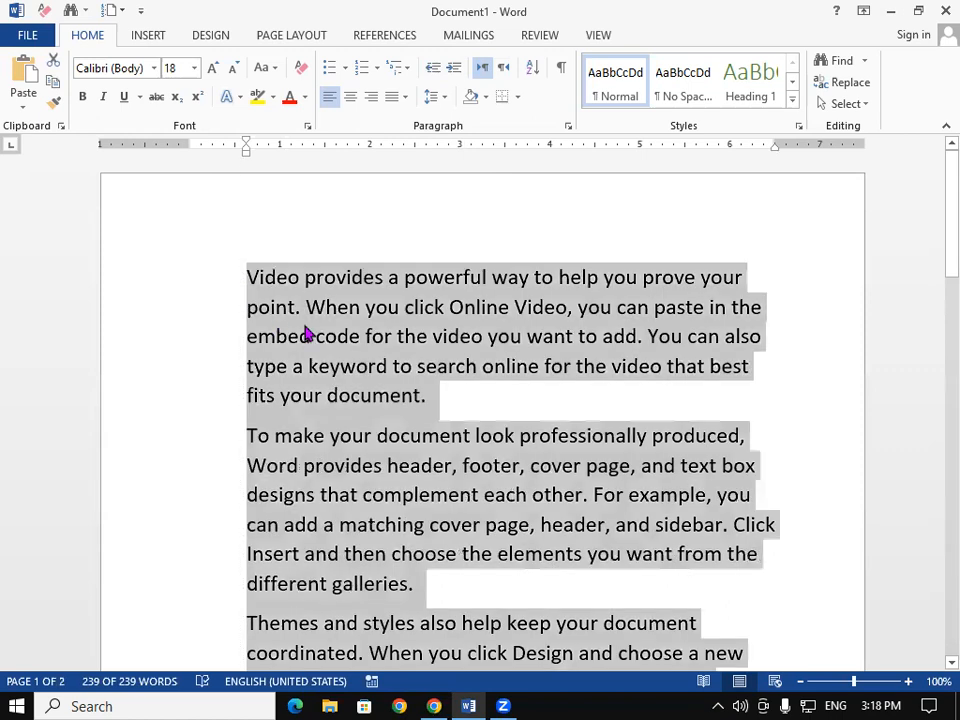
click(506, 74)
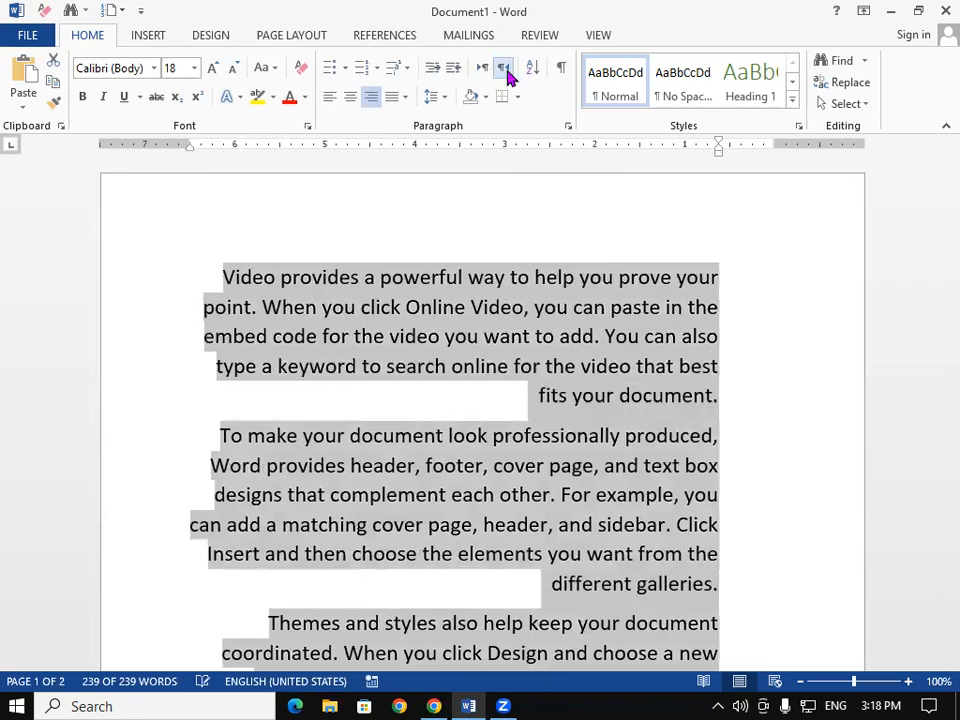
click(482, 69)
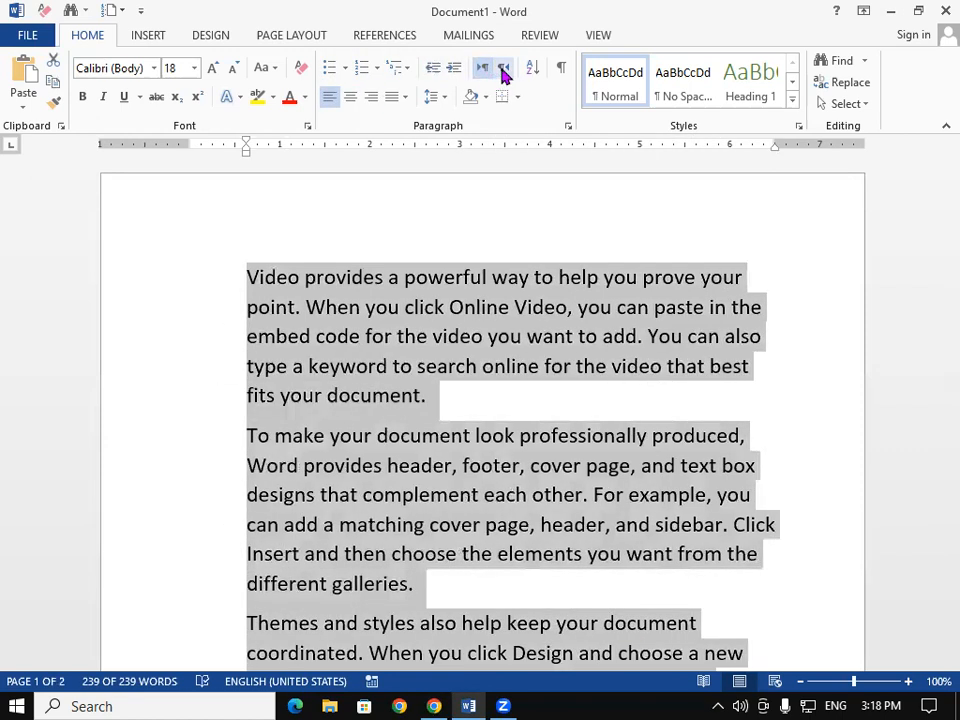
click(504, 68)
click(482, 69)
Set the line spacing of all the text to 3.0.
click(431, 100)
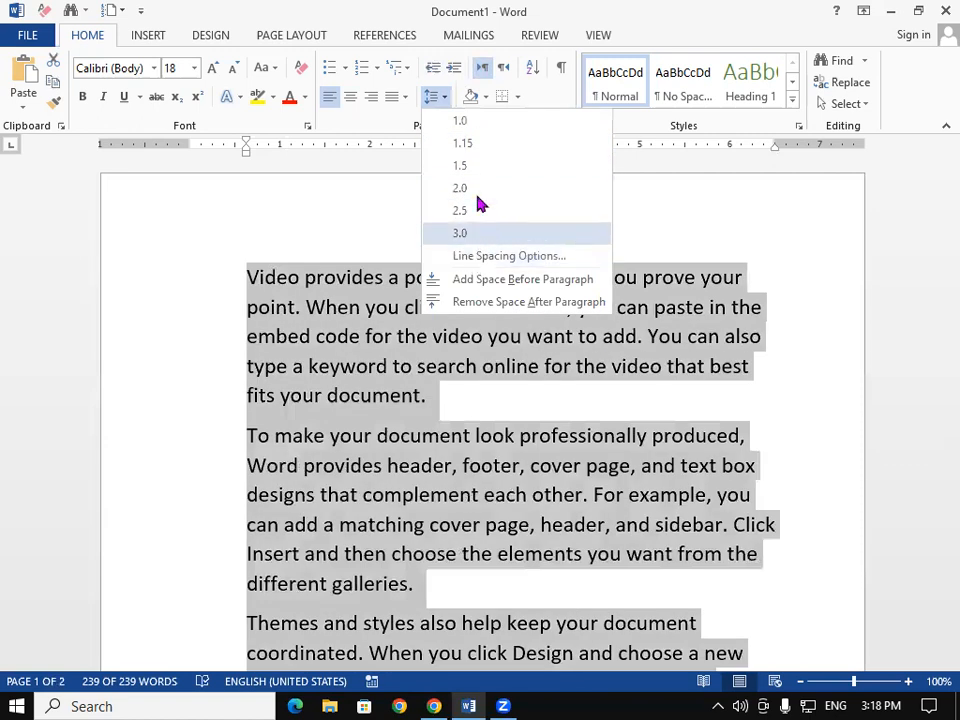
click(476, 235)
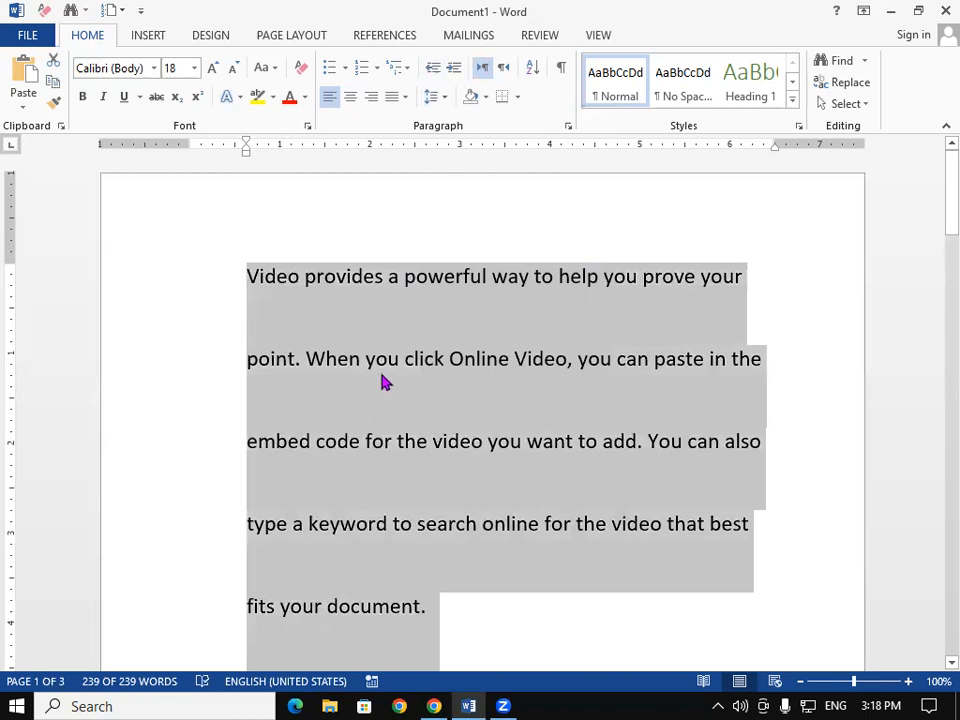
Remove the space after every paragraph and set the line spacing of all the text to 1.0.
click(437, 100)
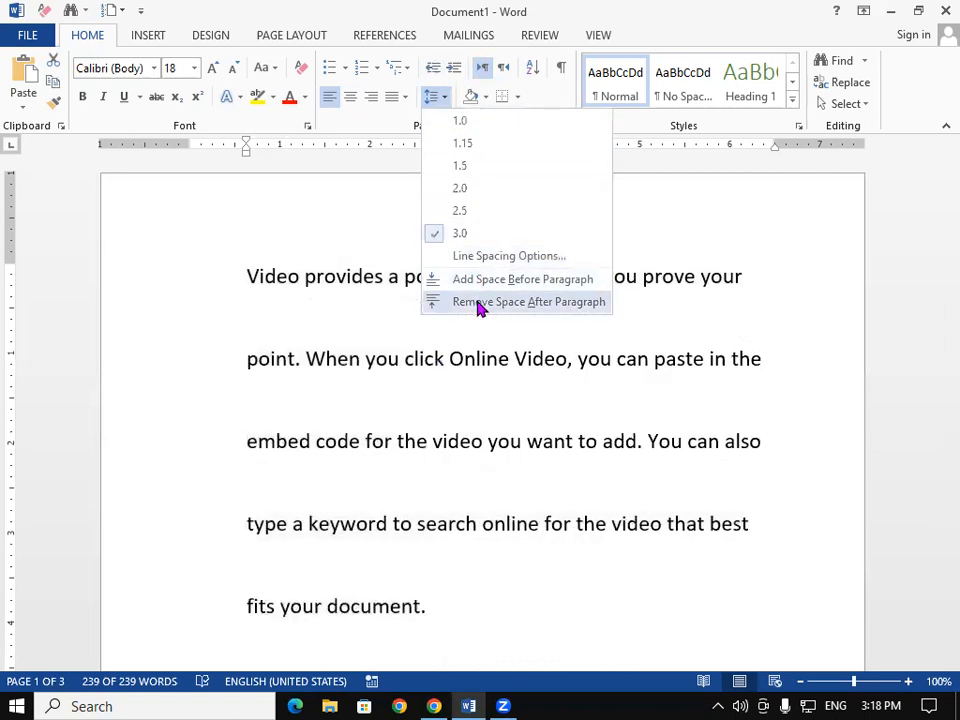
click(478, 303)
click(440, 100)
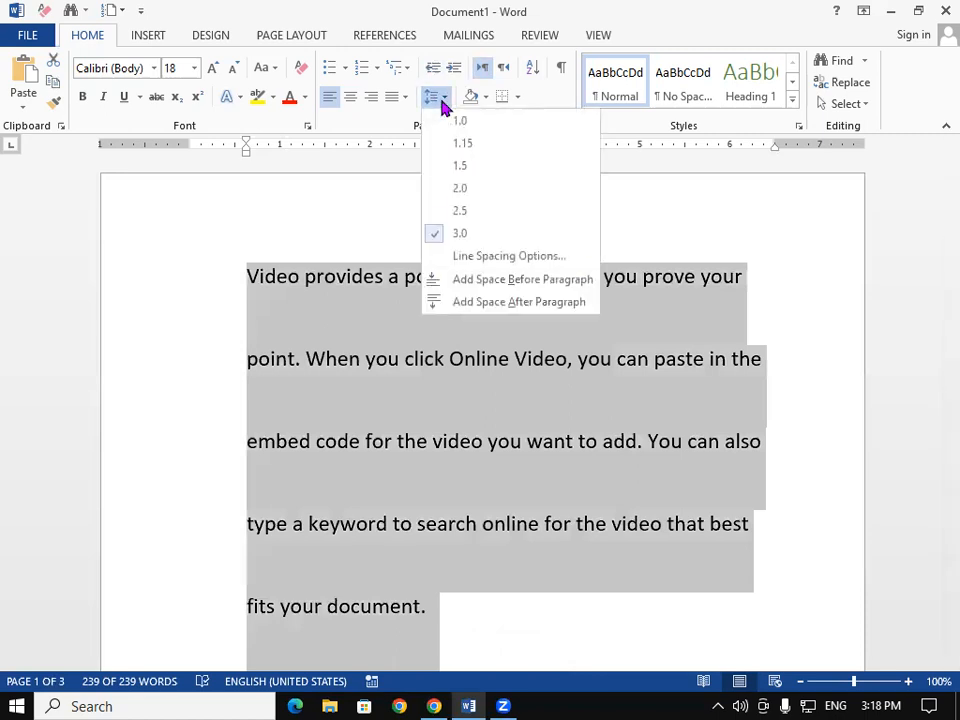
click(453, 121)
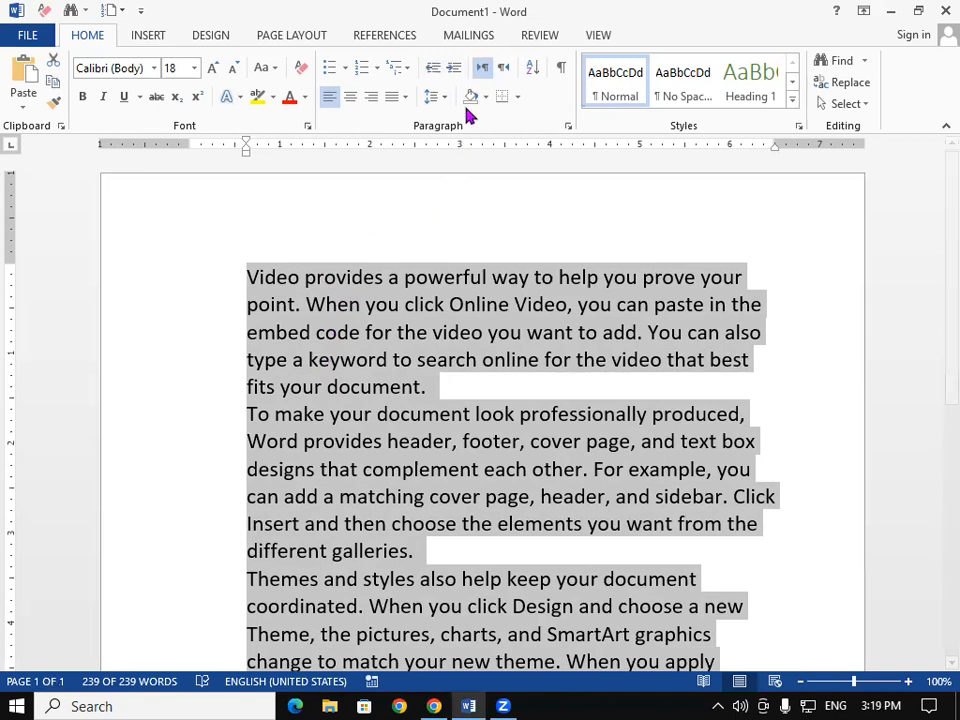
Apply yellow shading to the first paragraph, starting with "Video provides".
click(410, 333)
drag(246, 275, 432, 396)
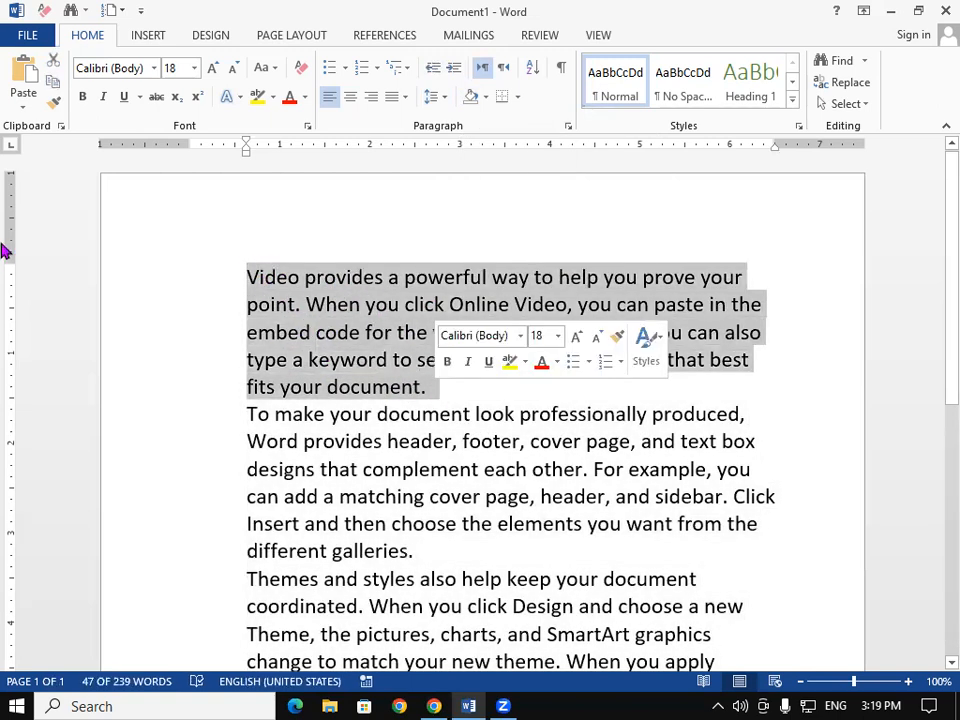
click(486, 97)
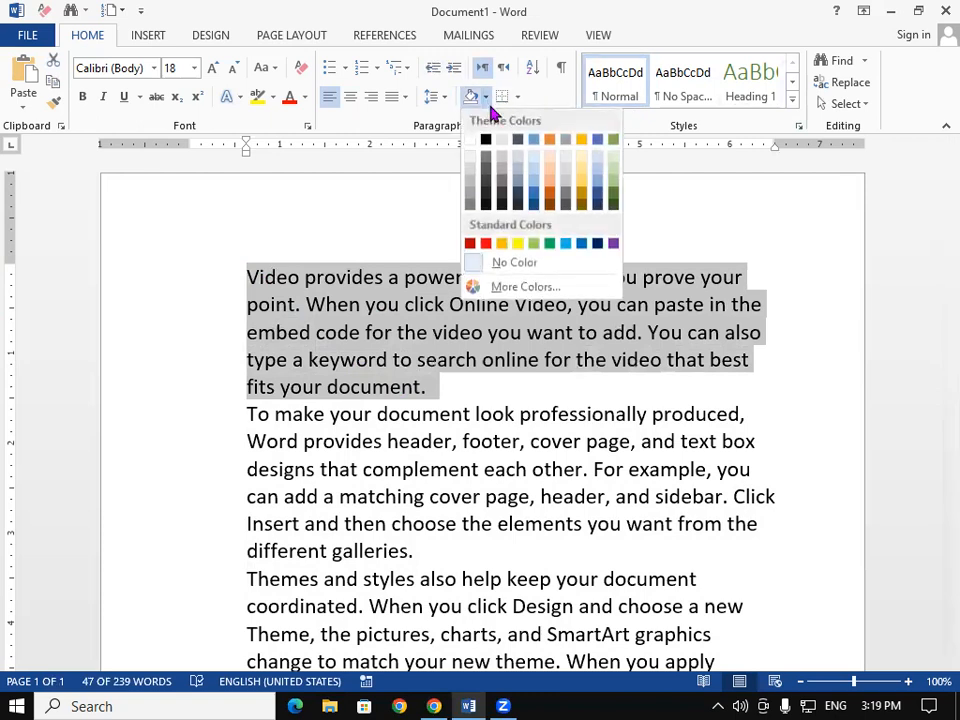
click(517, 244)
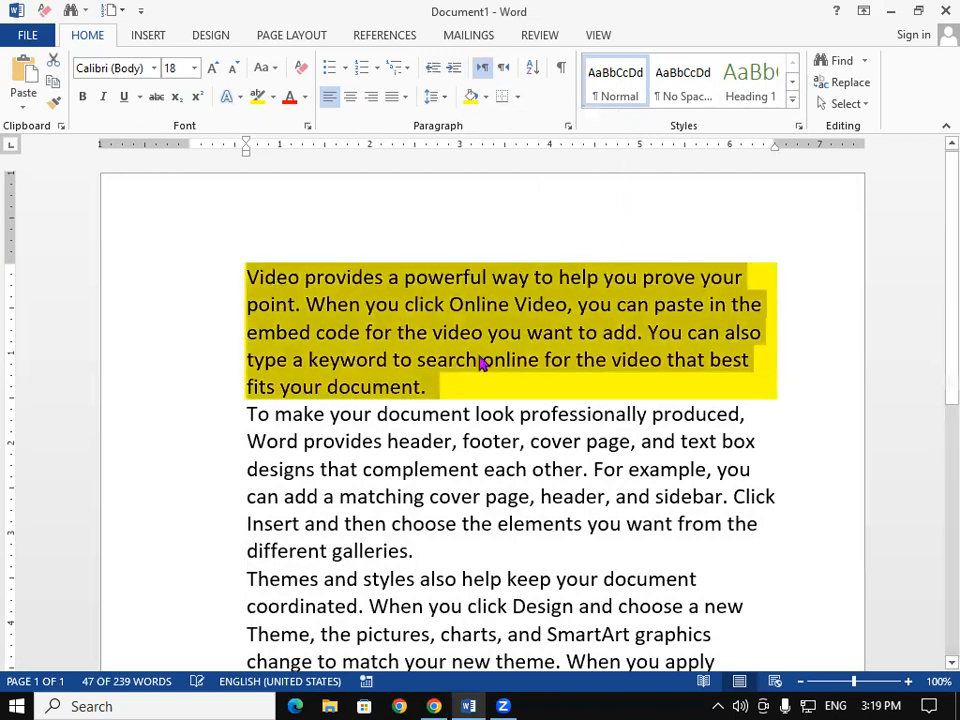
Apply light green shading to the second paragraph, starting with "To make your document".
click(447, 470)
mouse_move(249, 414)
mouse_down()
mouse_move(419, 538)
mouse_move(478, 551)
mouse_up()
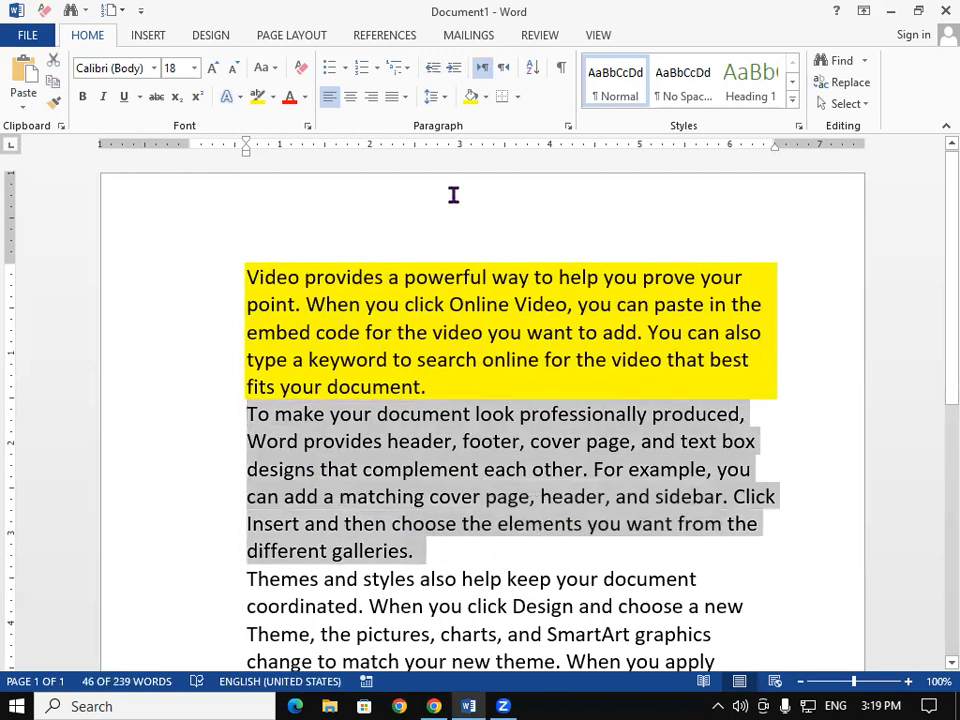
click(486, 96)
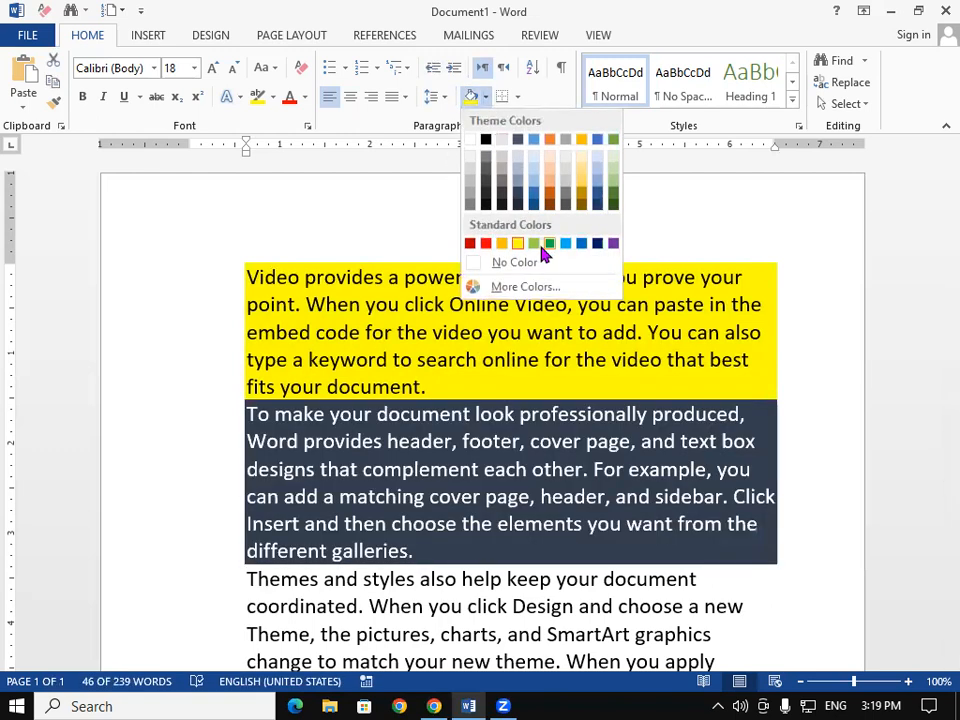
click(528, 243)
click(551, 374)
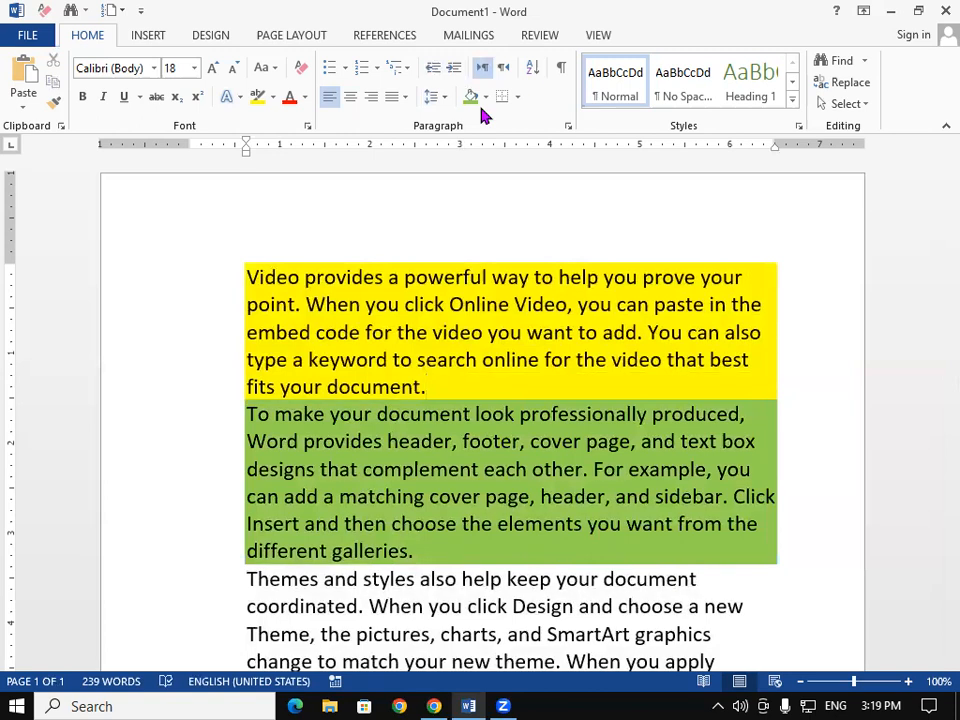
Undo the shading of the first two paragraphs and deselect the text.
key(ctrl+z)
key(ctrl+z)
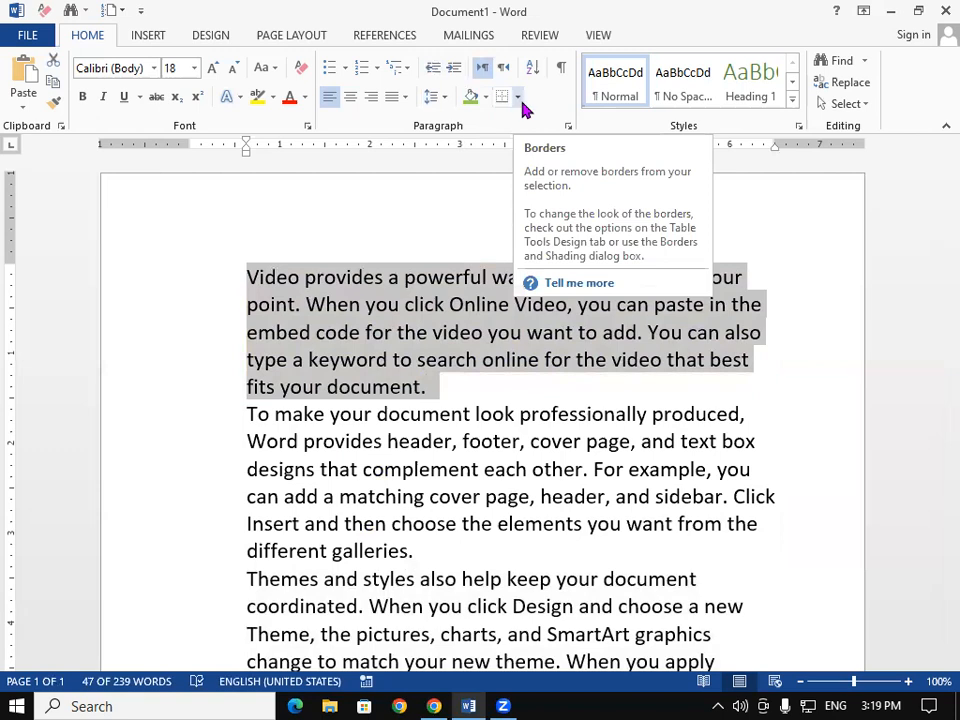
click(401, 411)
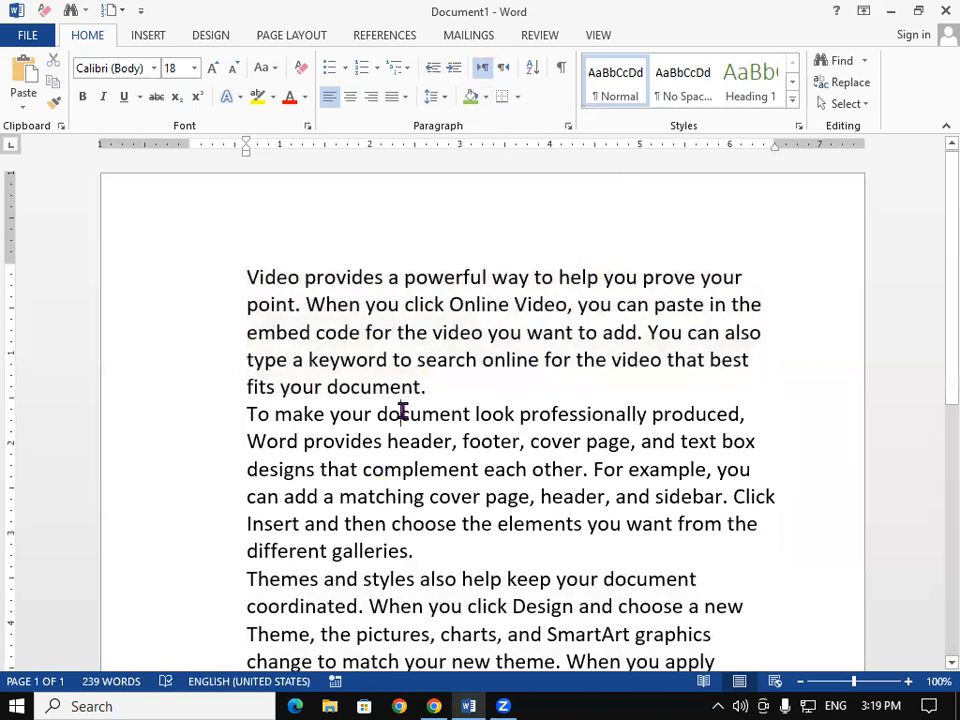
scroll(403, 411, down, 1)
scroll(403, 411, down, 1)
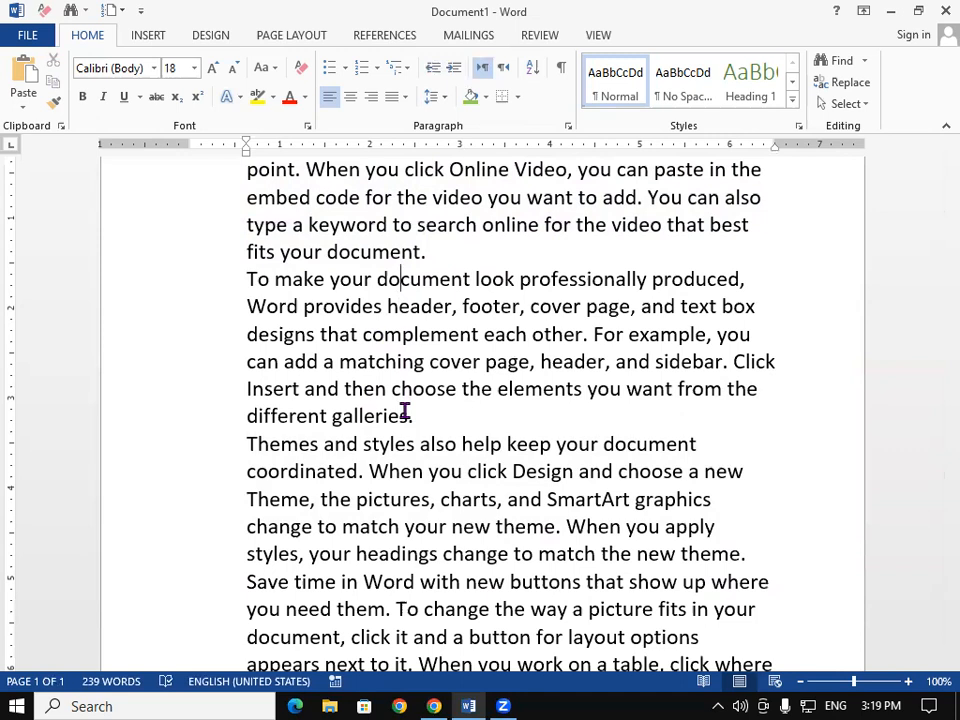
Apply all borders to every paragraph of the text and review the bordered paragraphs.
key(ctrl+a)
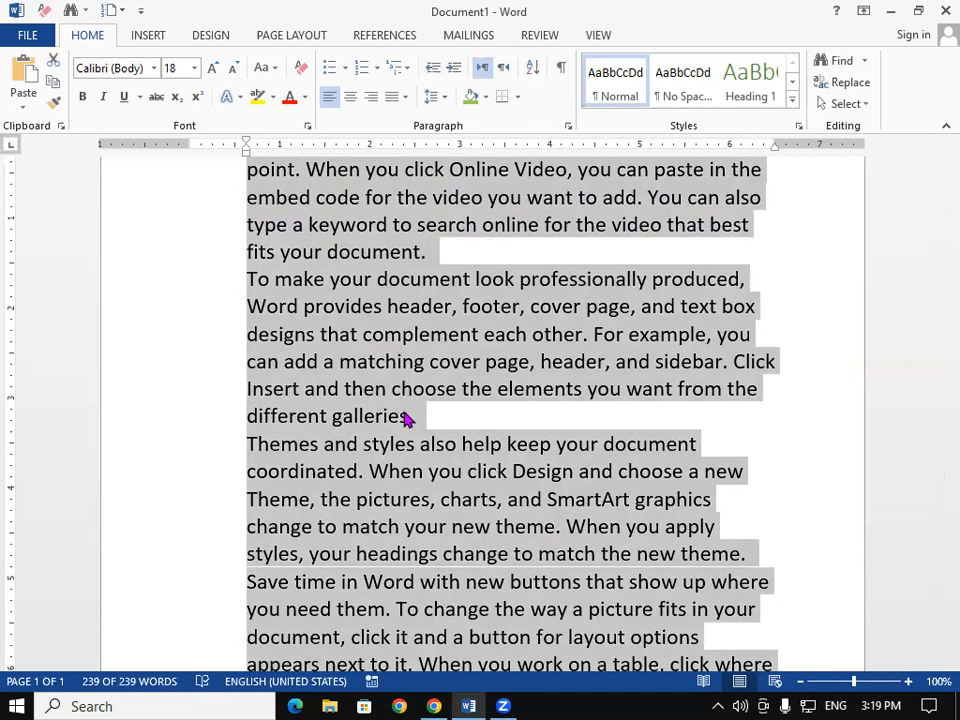
click(519, 98)
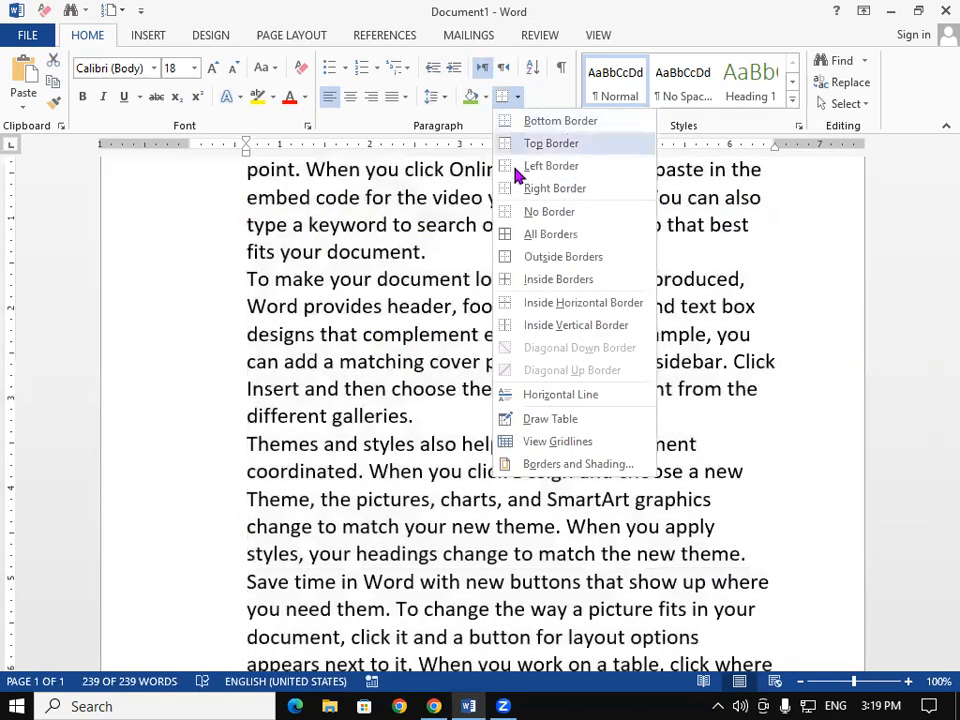
click(517, 237)
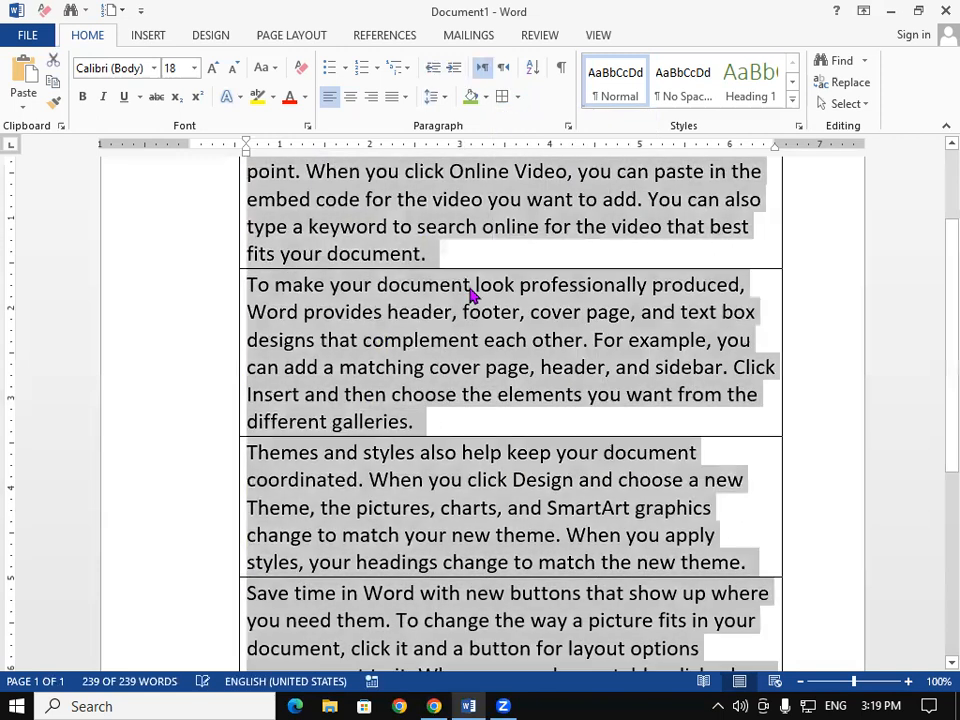
scroll(471, 296, up, 3)
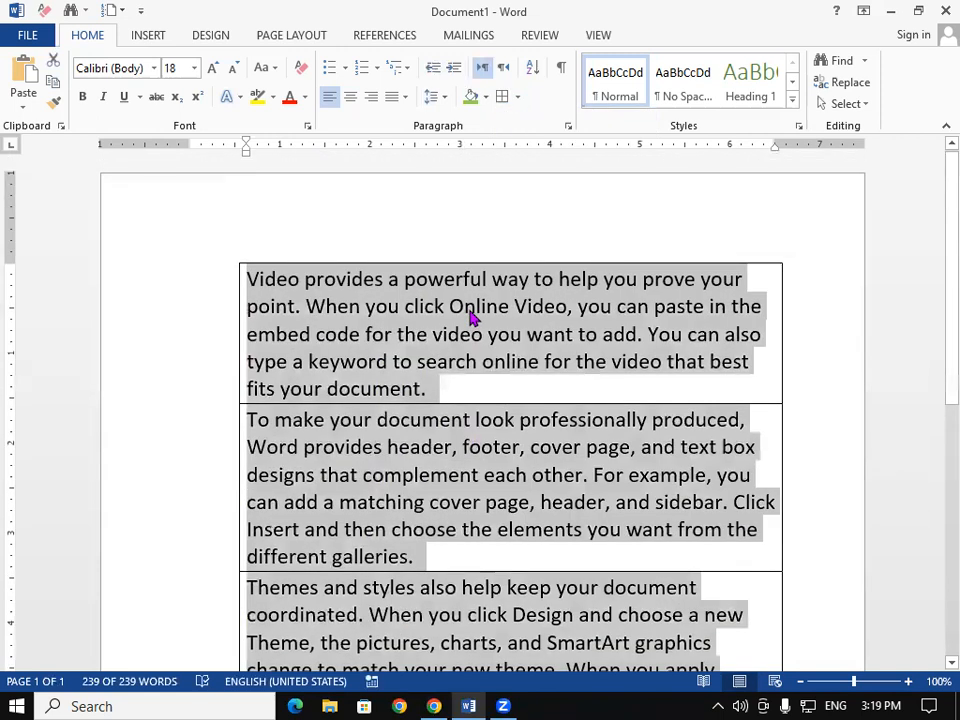
click(471, 314)
scroll(431, 542, down, 3)
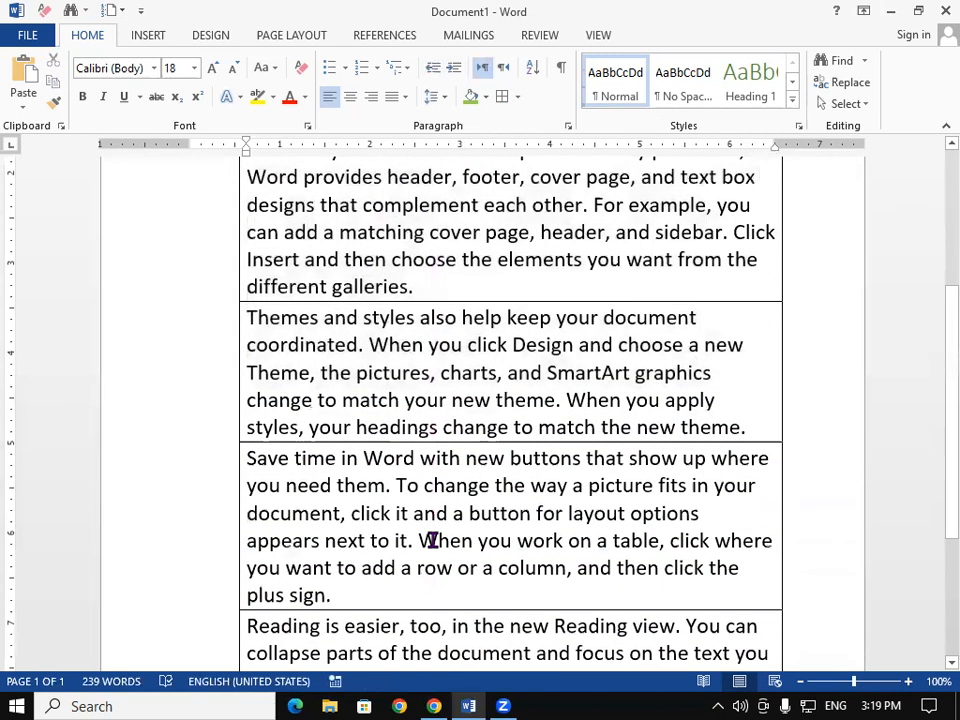
scroll(432, 541, down, 2)
scroll(432, 540, up, 4)
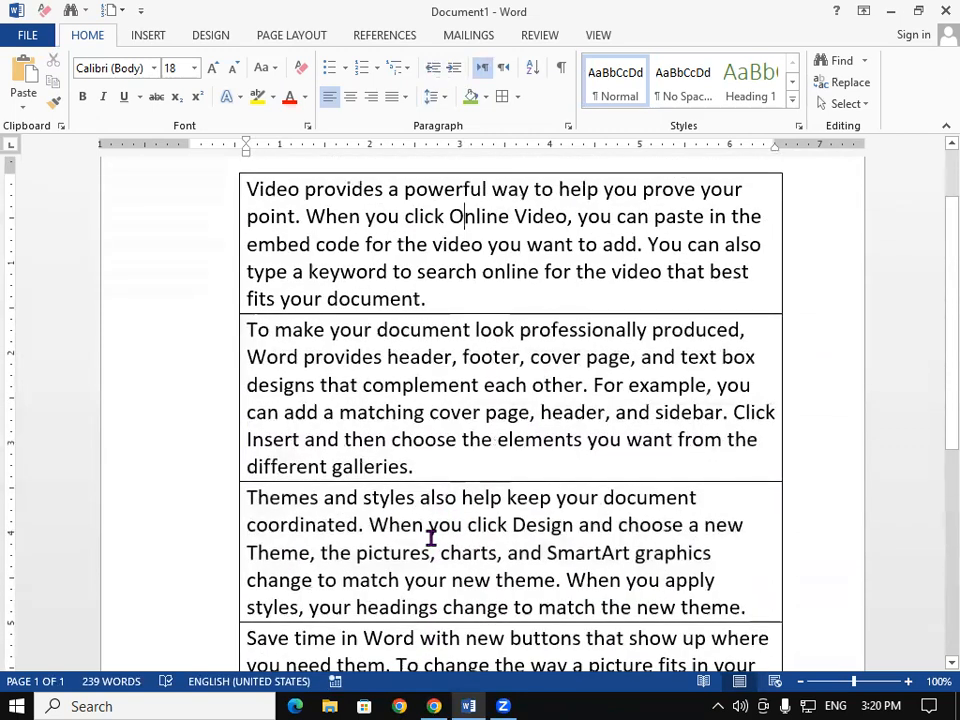
scroll(431, 538, up, 1)
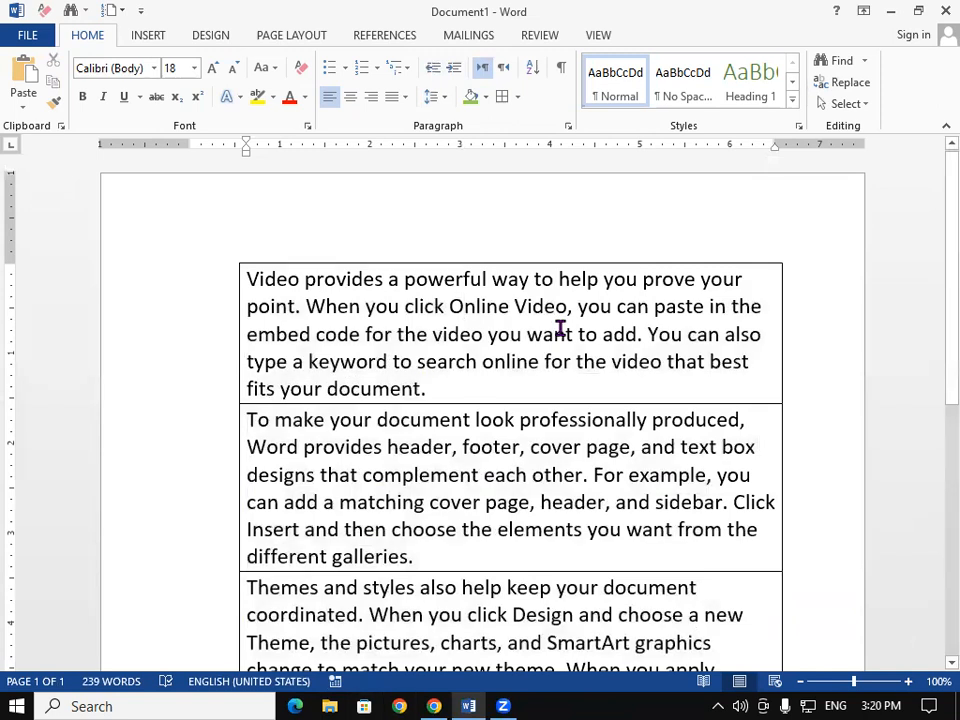
Remove the right border and the left border from the bordered paragraphs.
click(518, 96)
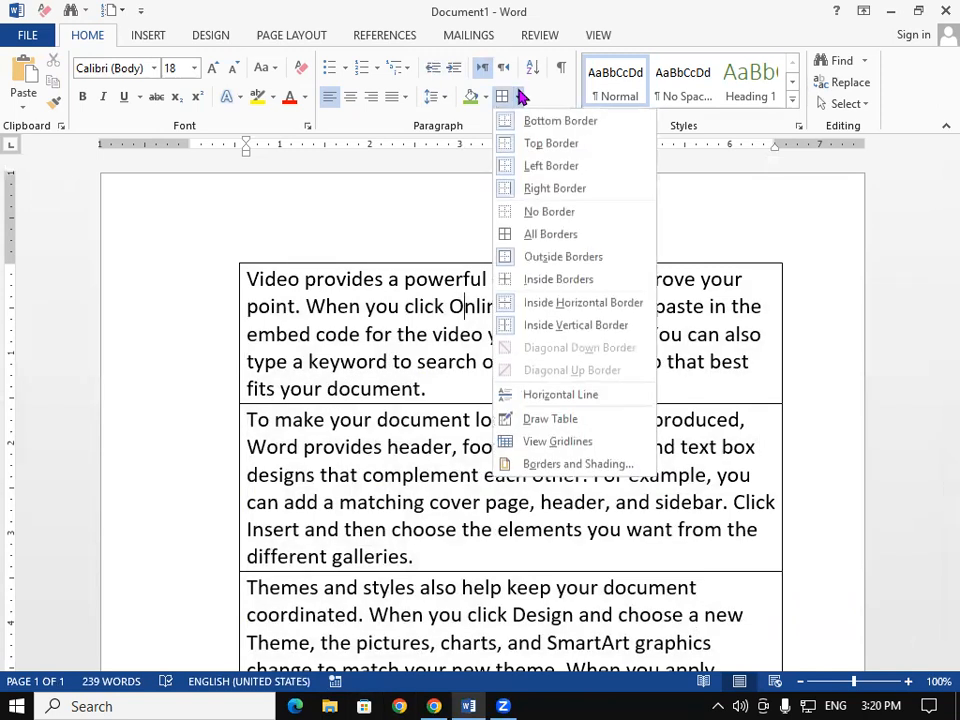
click(532, 193)
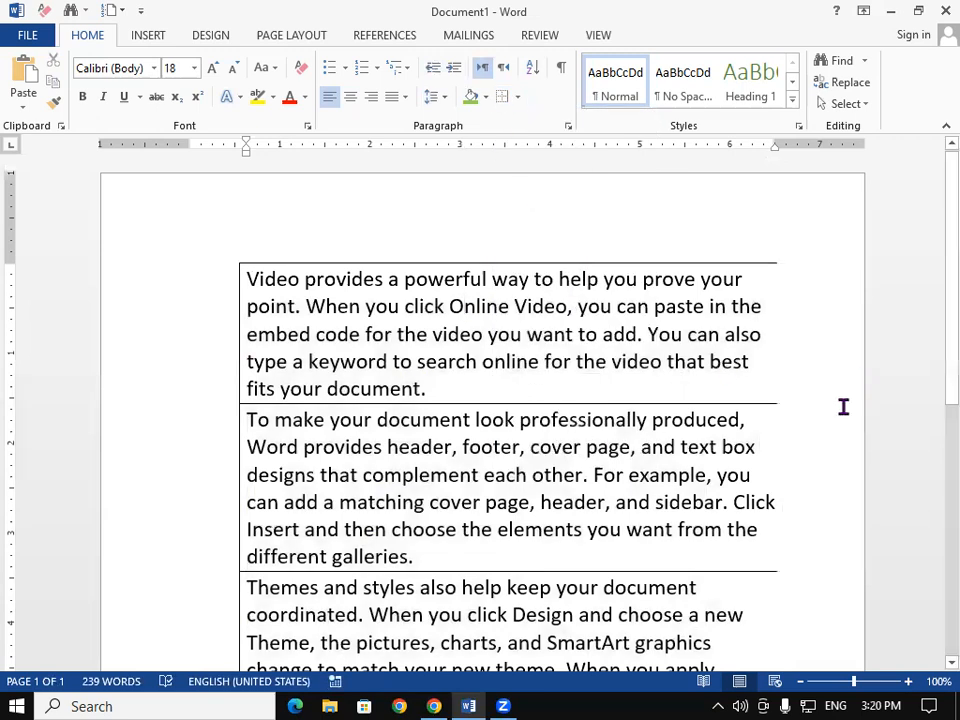
click(519, 97)
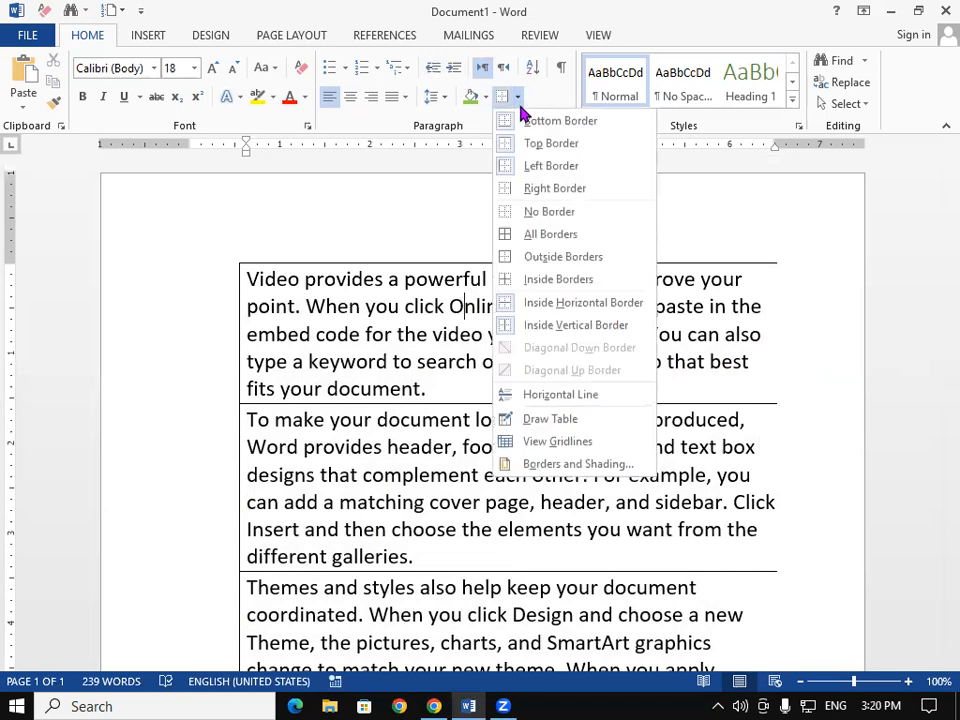
click(521, 168)
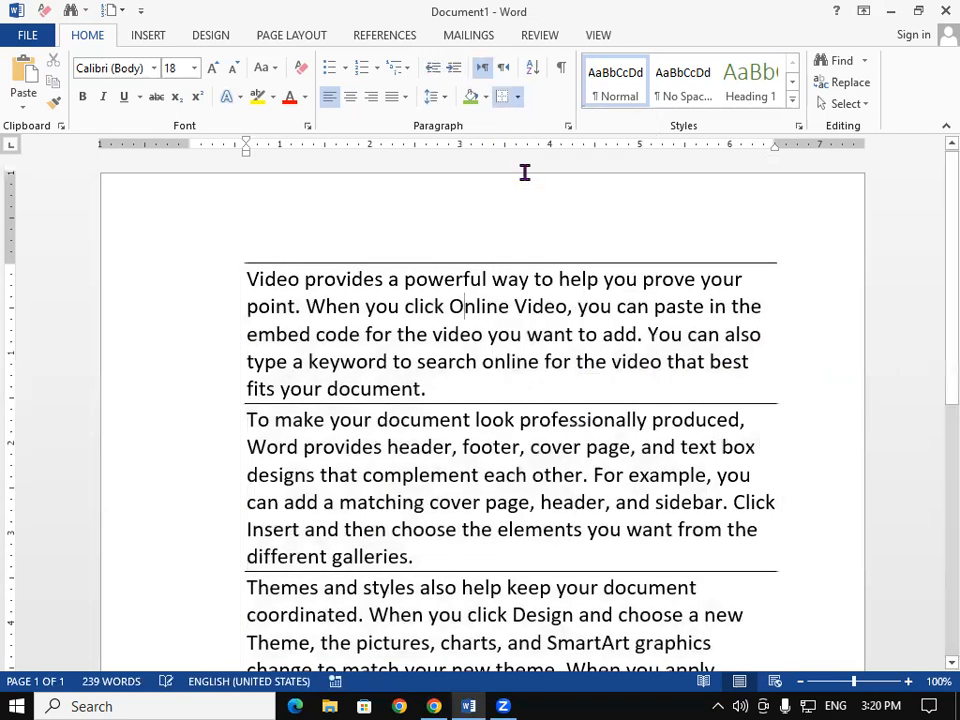
Add the right border back to the paragraphs and reapply all borders.
click(517, 98)
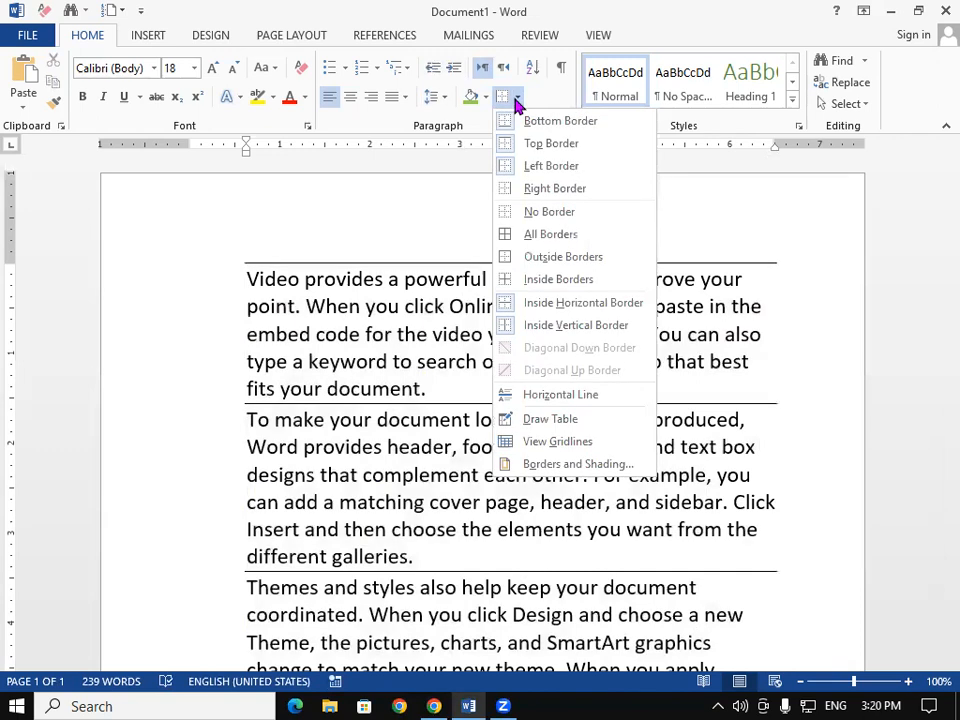
click(530, 188)
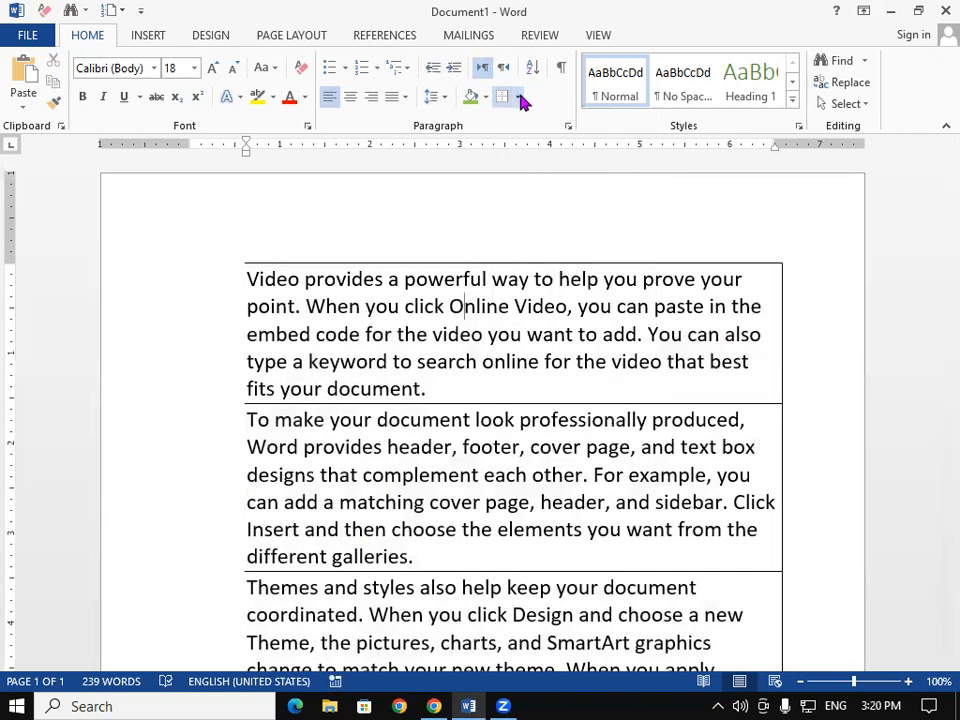
click(519, 98)
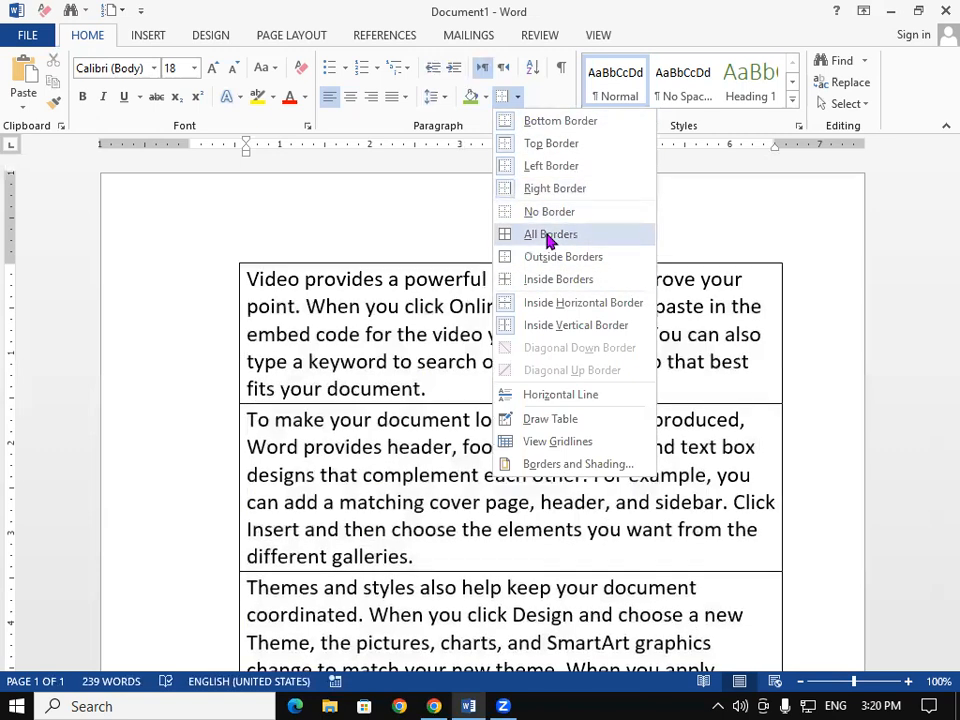
click(549, 236)
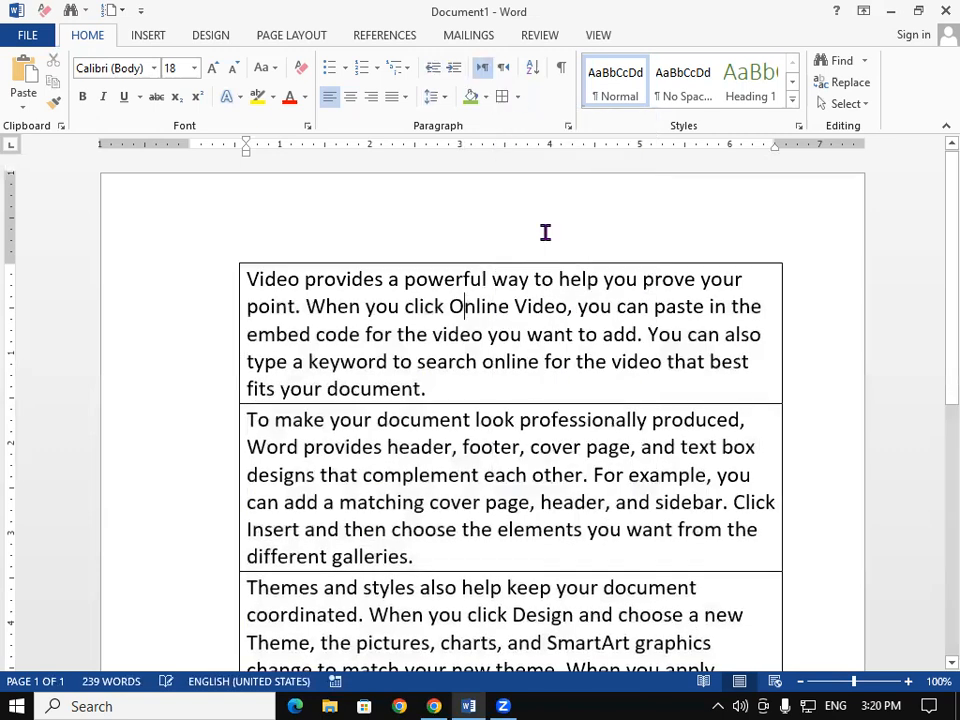
click(516, 102)
click(416, 365)
Undo the border changes together with the earlier paragraph spacing and 1.0 line spacing changes.
key(ctrl+z)
key(ctrl+z)
key(ctrl+z)
key(ctrl+z)
key(ctrl+z)
key(ctrl+z)
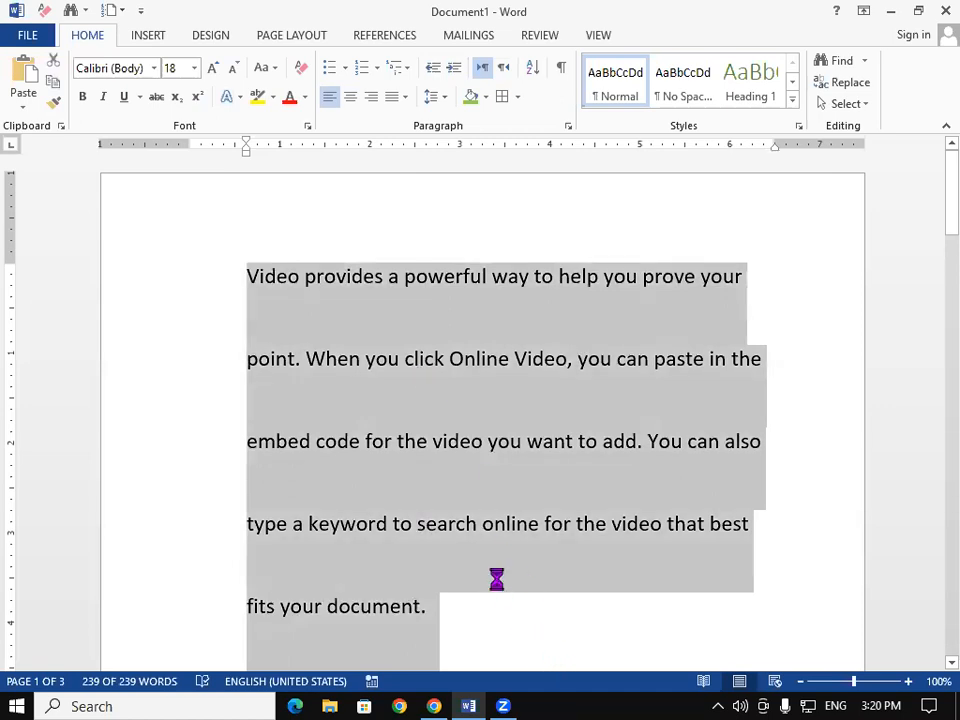
click(489, 519)
Create a new blank document and insert a table with 8 columns and 6 rows.
key(ctrl+n)
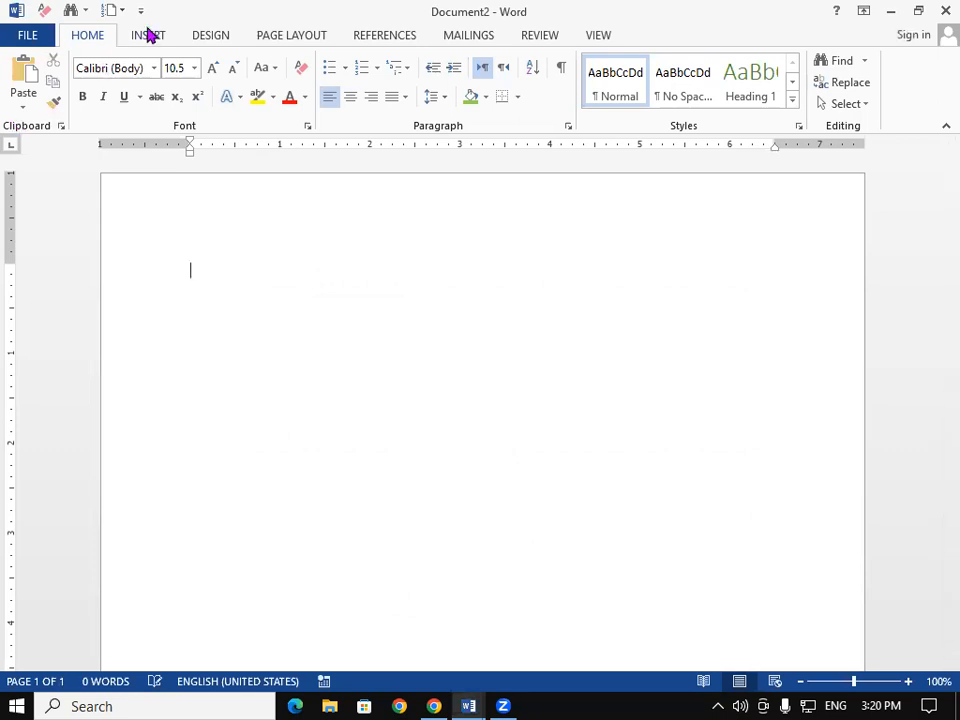
click(148, 33)
click(122, 85)
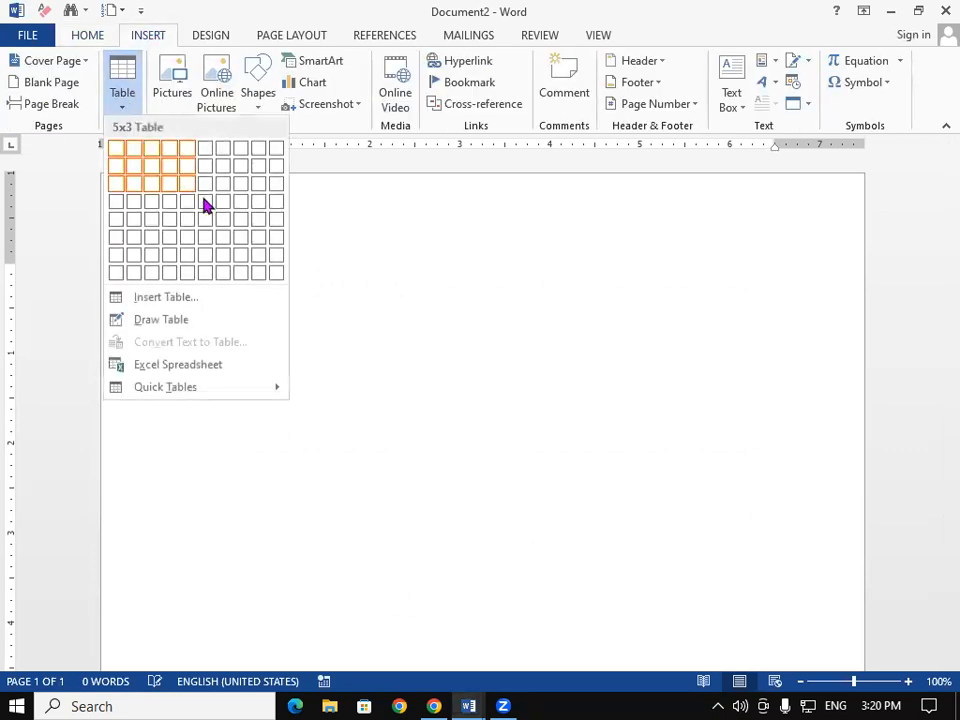
click(245, 247)
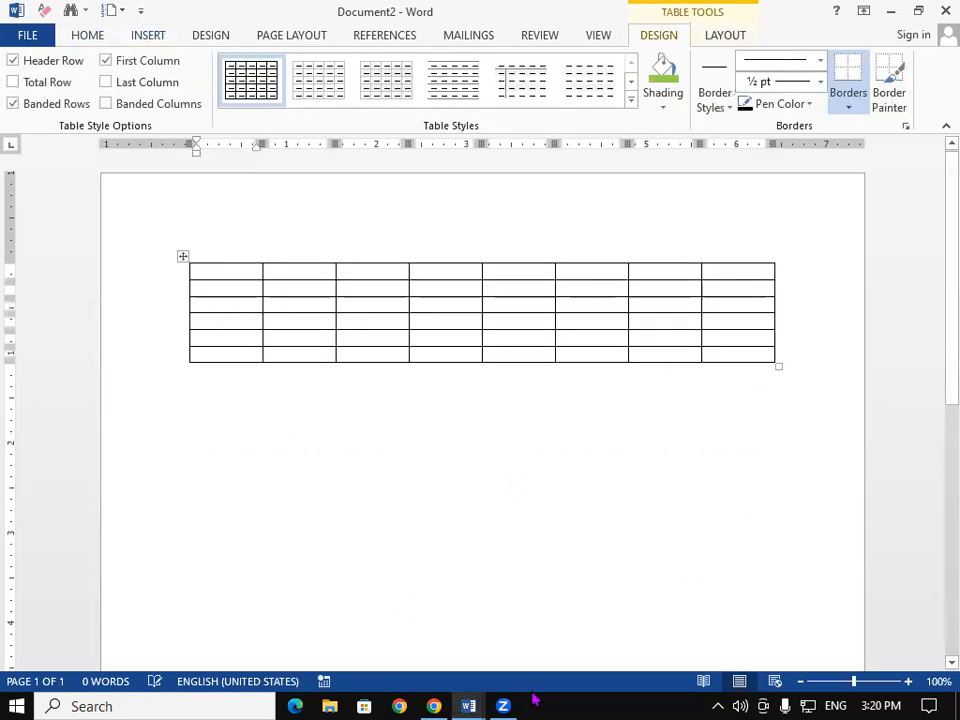
Look over the border options available for the table and switch back to Document1.
click(859, 102)
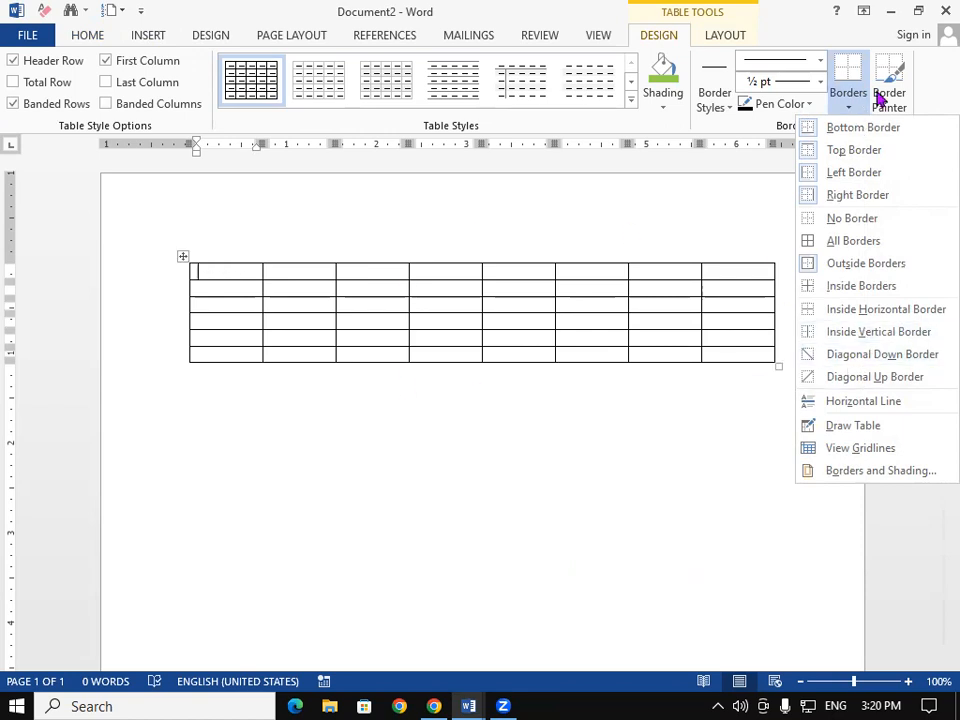
click(556, 462)
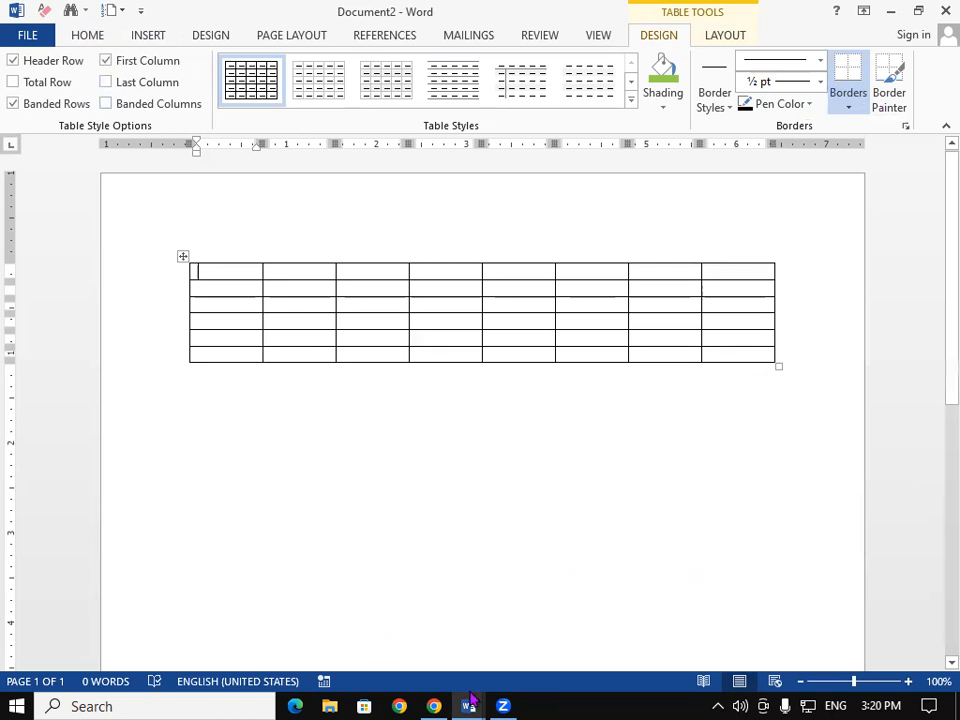
click(383, 613)
Set the line spacing of all the text to 1.0 and apply all borders to its paragraphs.
click(443, 97)
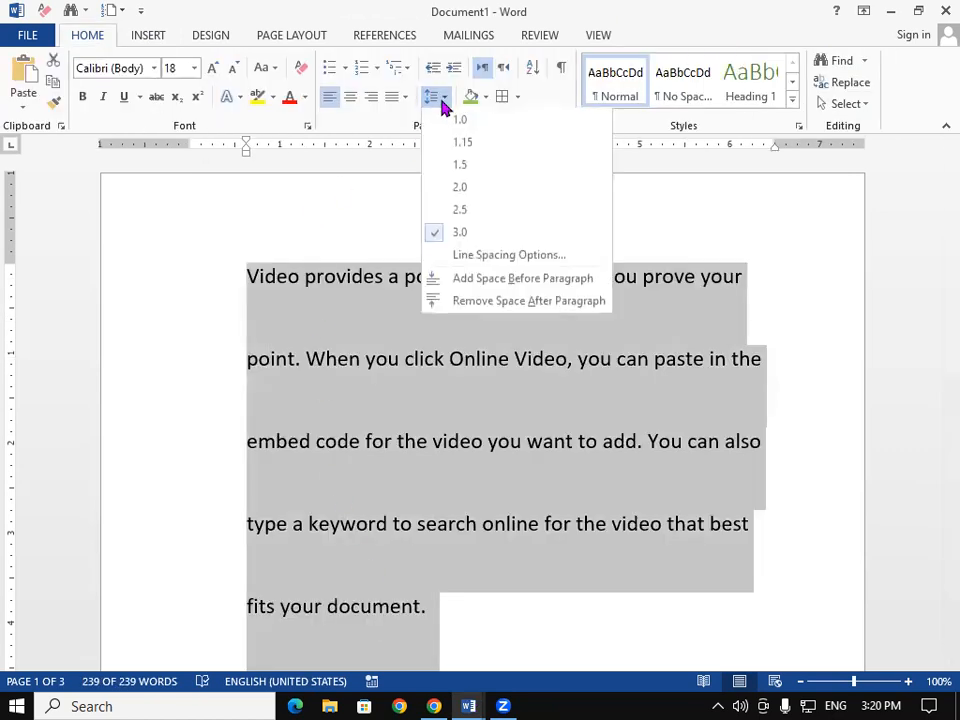
click(452, 120)
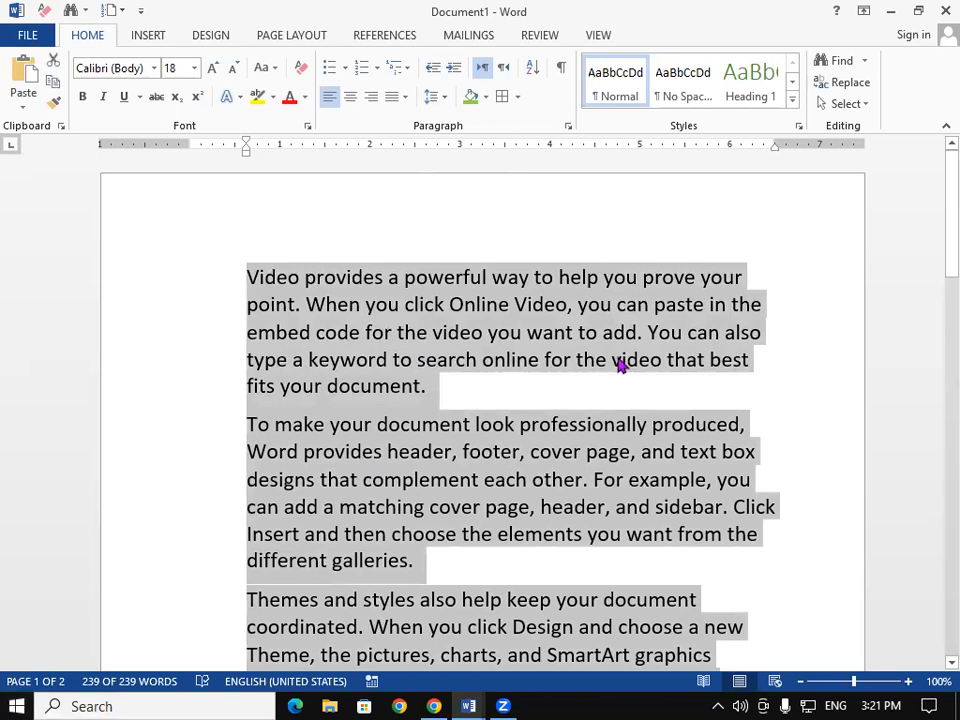
click(502, 98)
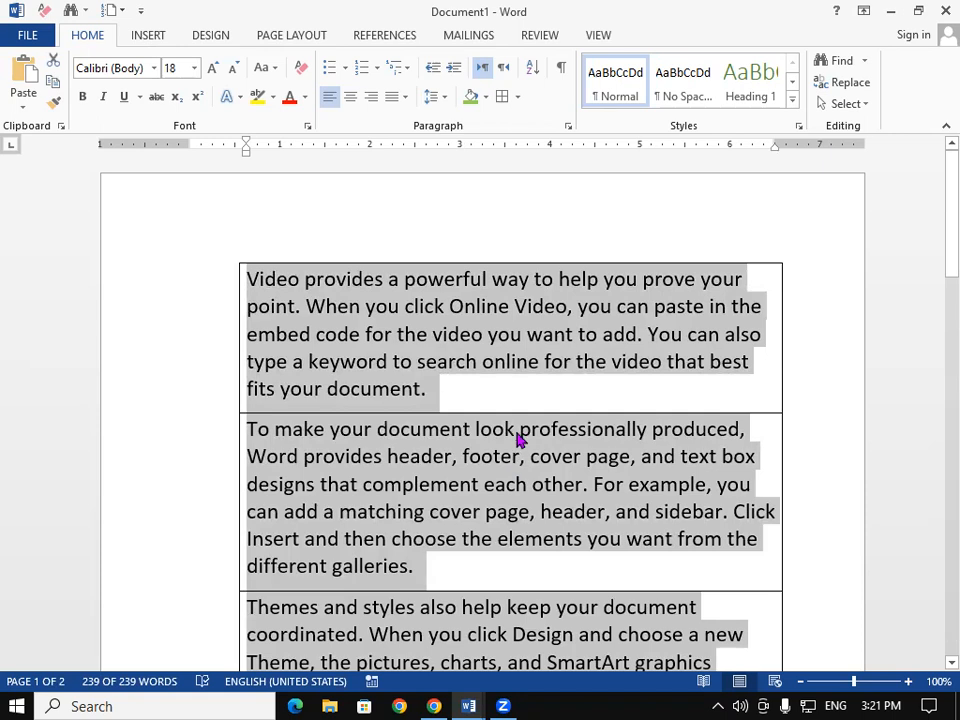
click(533, 73)
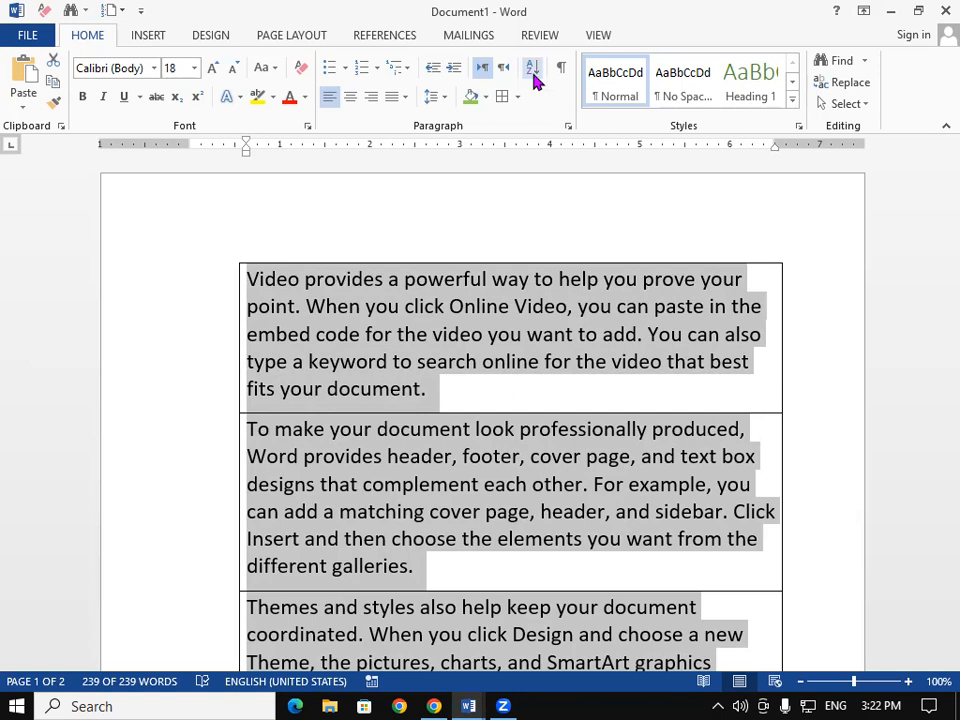
Delete all the text and increase the font size to 20 for new text.
key(BackSpace)
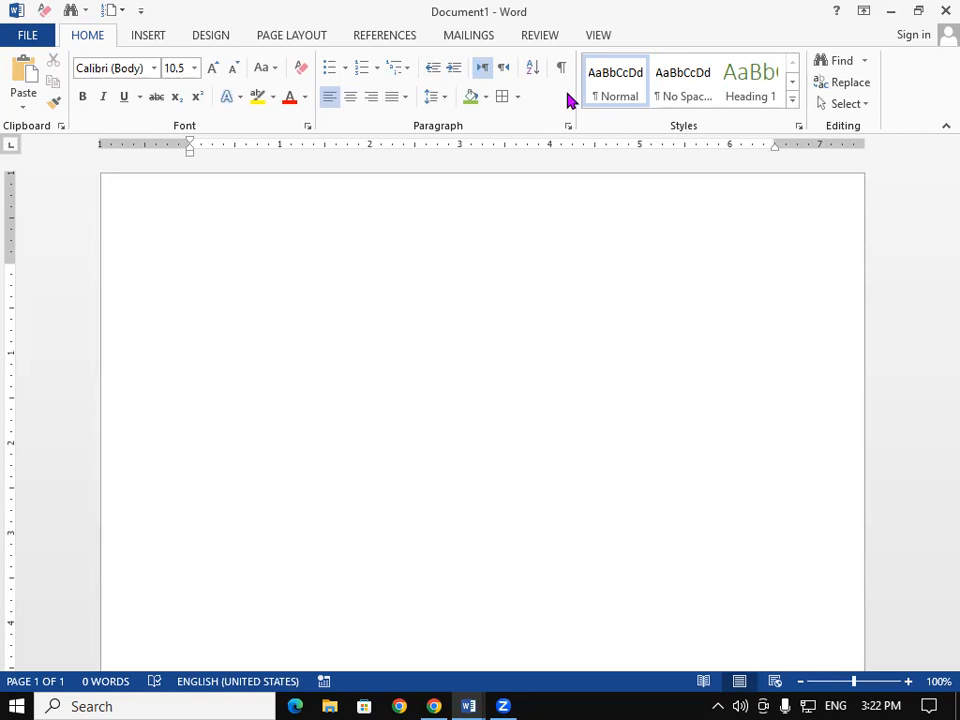
key(ctrl+shift+period)
key(ctrl+shift+period)
key(ctrl+shift+period)
key(ctrl+shift+period)
key(ctrl+shift+period)
key(ctrl+shift+period)
Enter a sample list of eight first names in capital letters, one per line.
text(VIKASH)
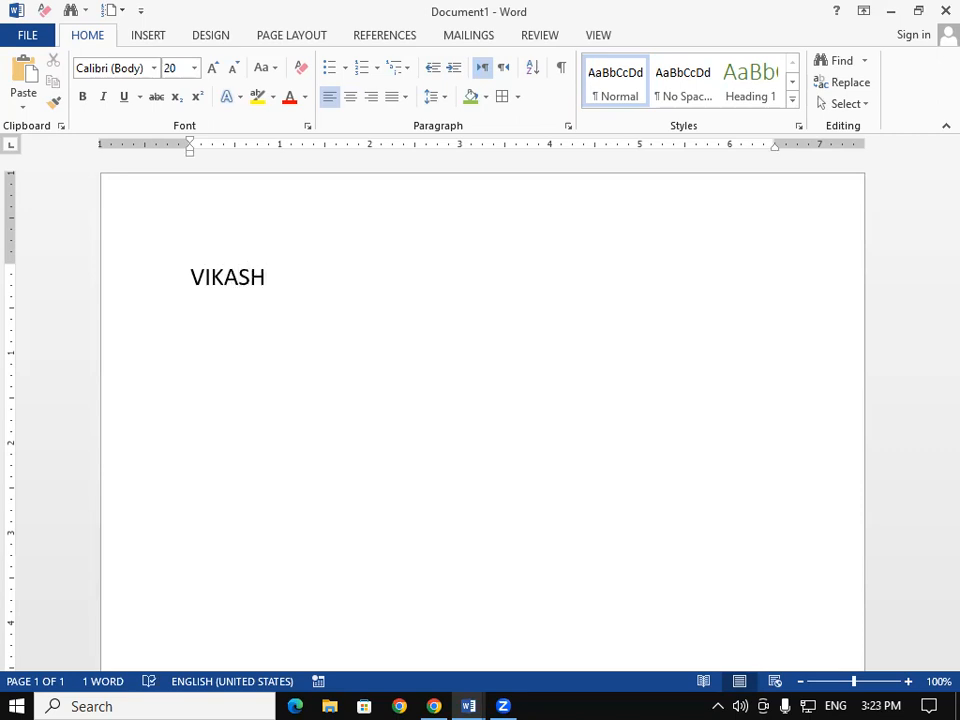
key(Return)
text(GAGAN)
key(Return)
text(NIKESH)
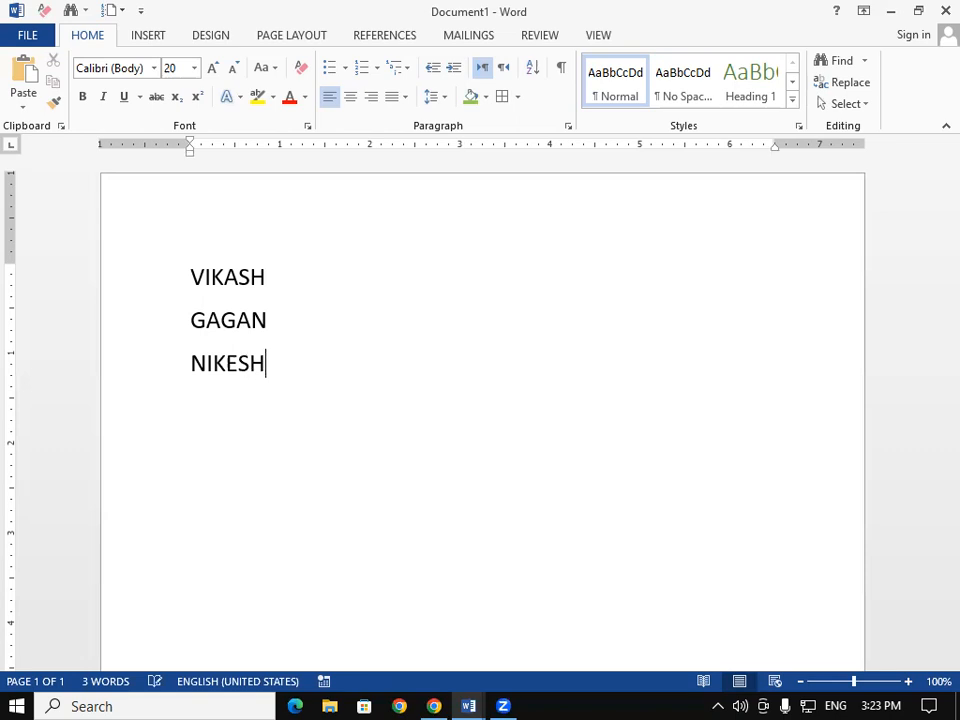
key(Return)
text(SAGAR)
key(Return)
text(ROHIT)
key(Return)
text(AMAN)
key(Return)
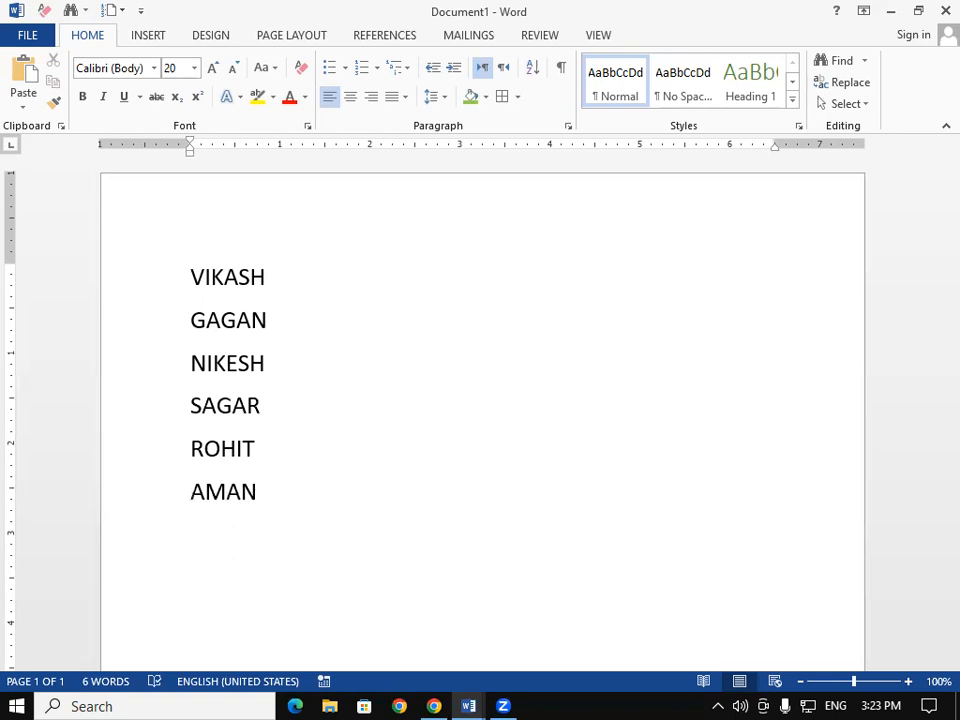
text(BABLOO)
key(Return)
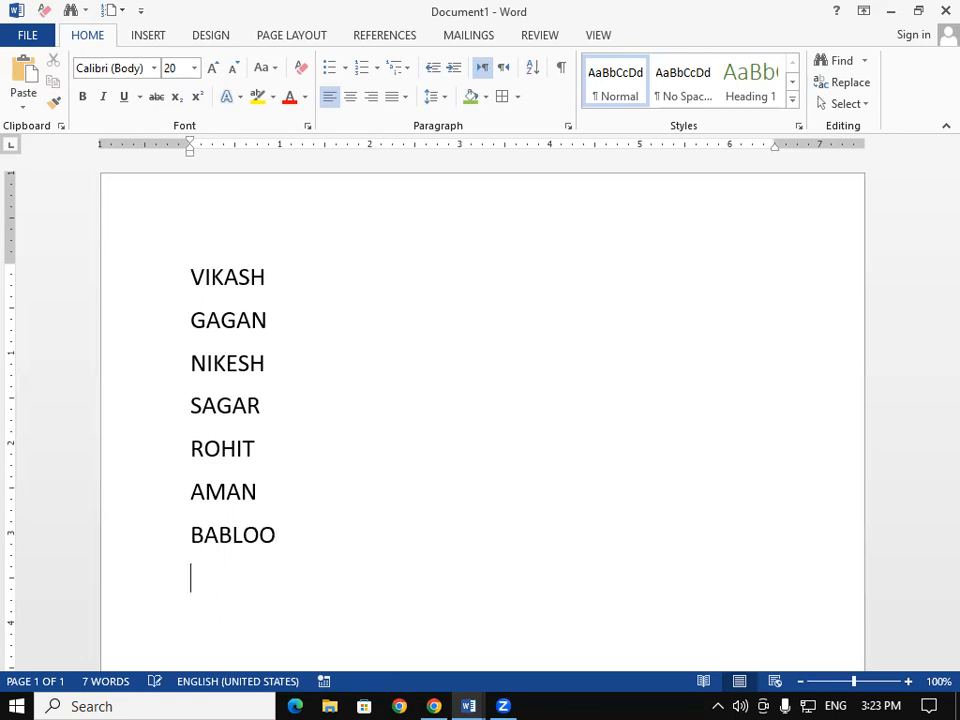
text(DINESH)
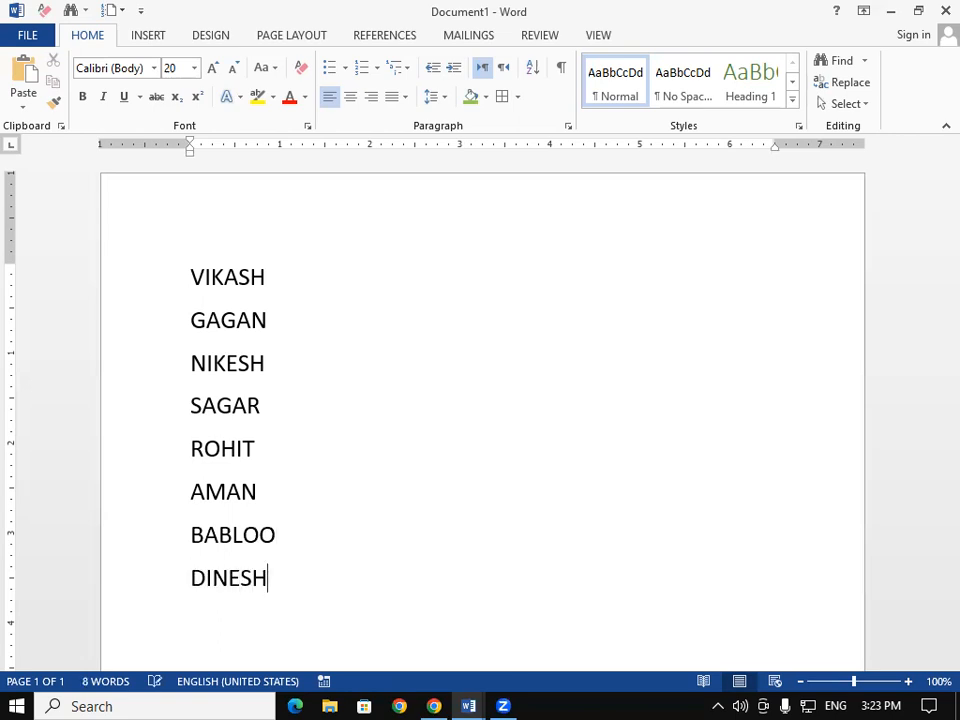
Add a ninth first name in capitals on its own line and start a new line below it.
text(RAGHAV)
key(Return)
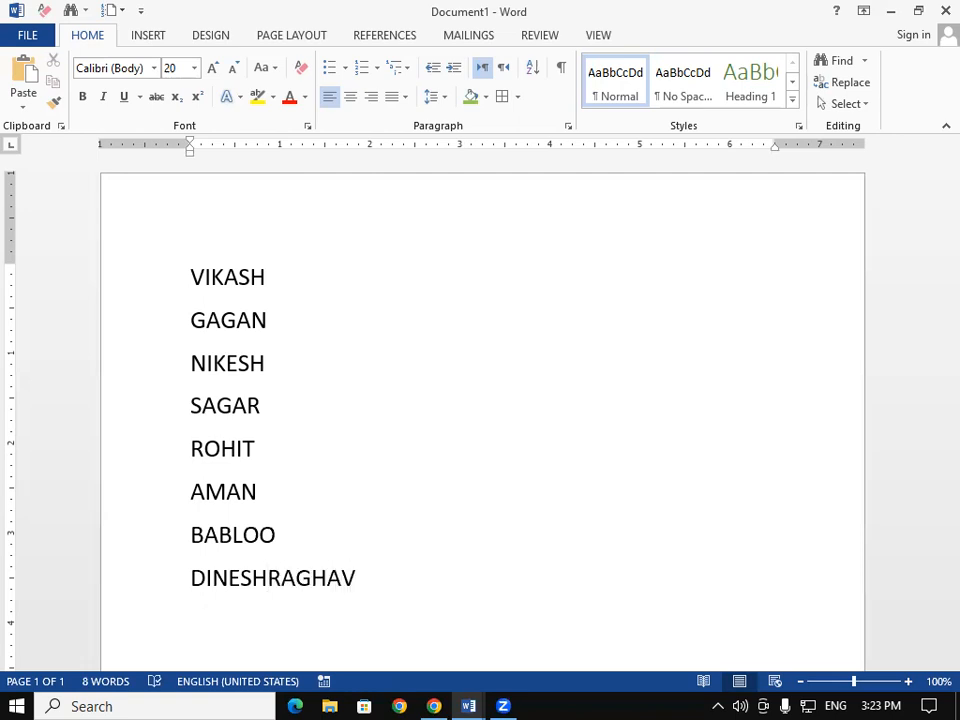
click(268, 576)
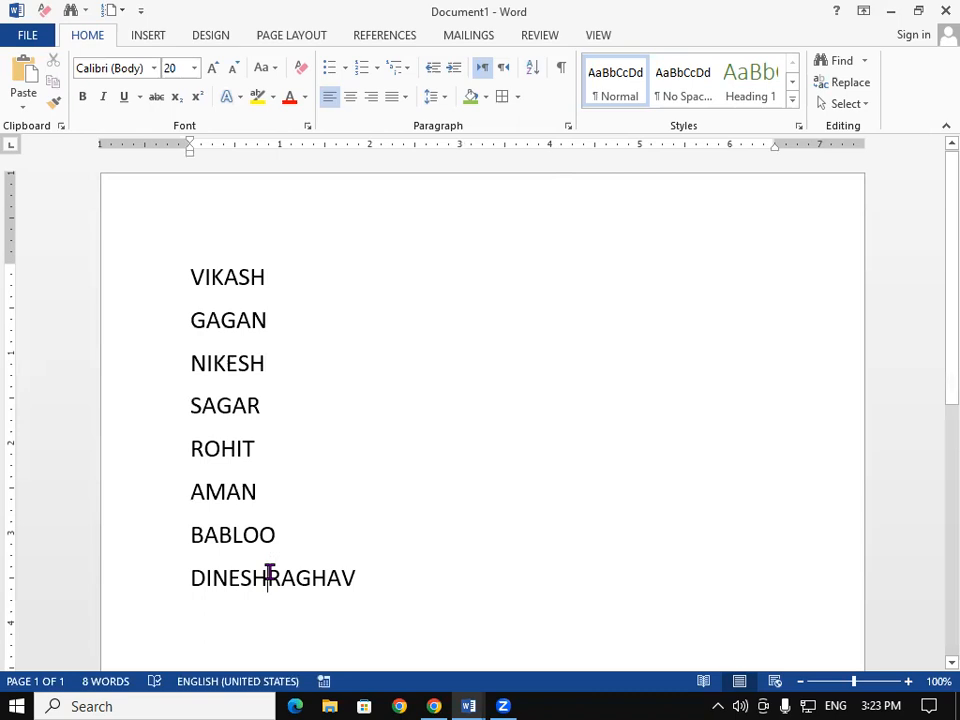
key(Return)
click(284, 619)
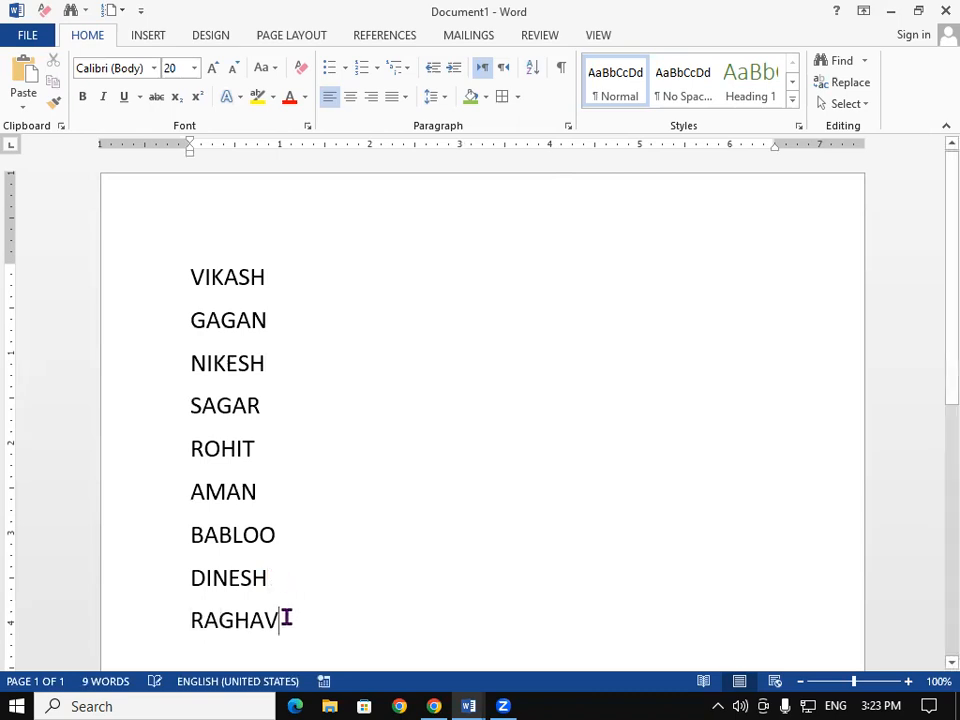
key(Return)
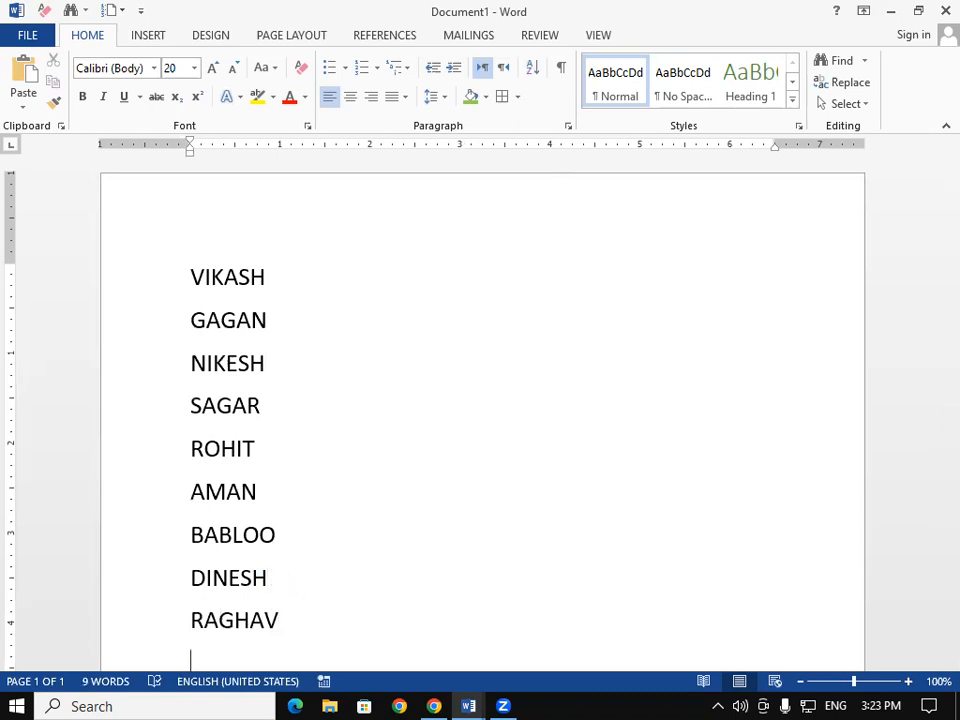
Add a tenth first name in capitals on the empty last line of the list, correcting its spelling.
text(PARTEEK)
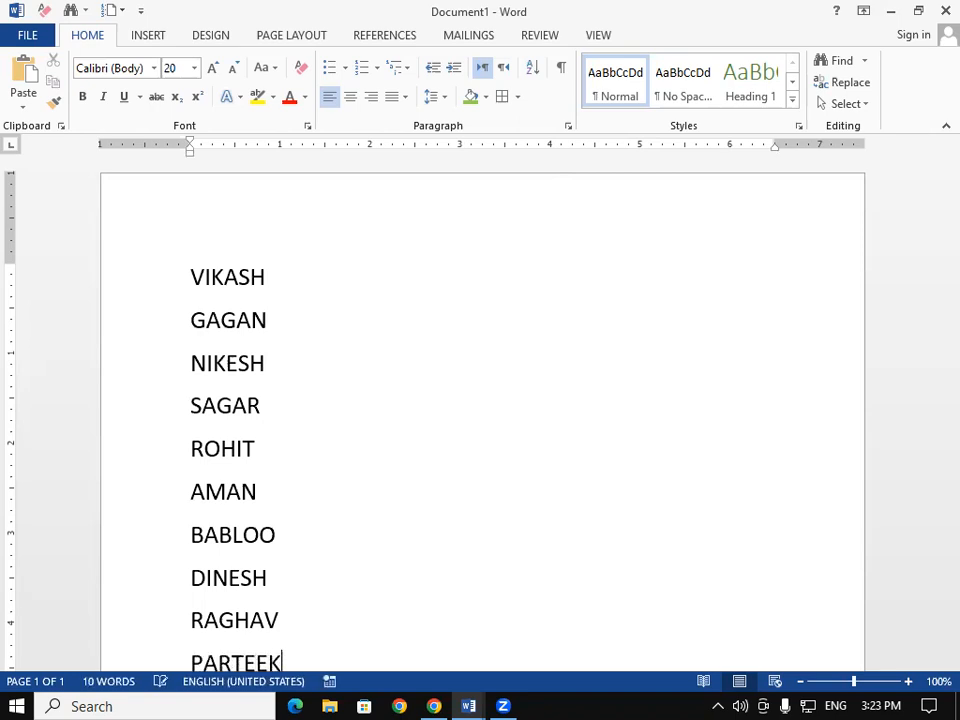
key(BackSpace)
key(BackSpace)
key(BackSpace)
key(BackSpace)
key(BackSpace)
key(BackSpace)
text(RATEEK)
scroll(480, 400, down, 2)
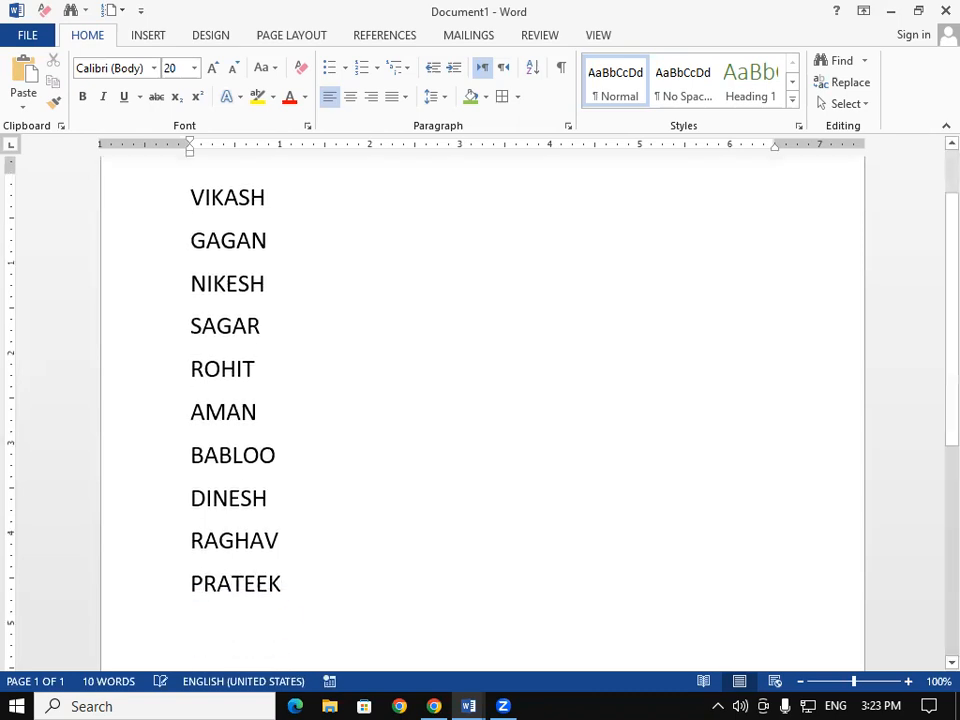
Add three more first names in capitals to the end of the list, each on its own line.
scroll(291, 643, down, 1)
key(Return)
text(CHANDAN)
key(Return)
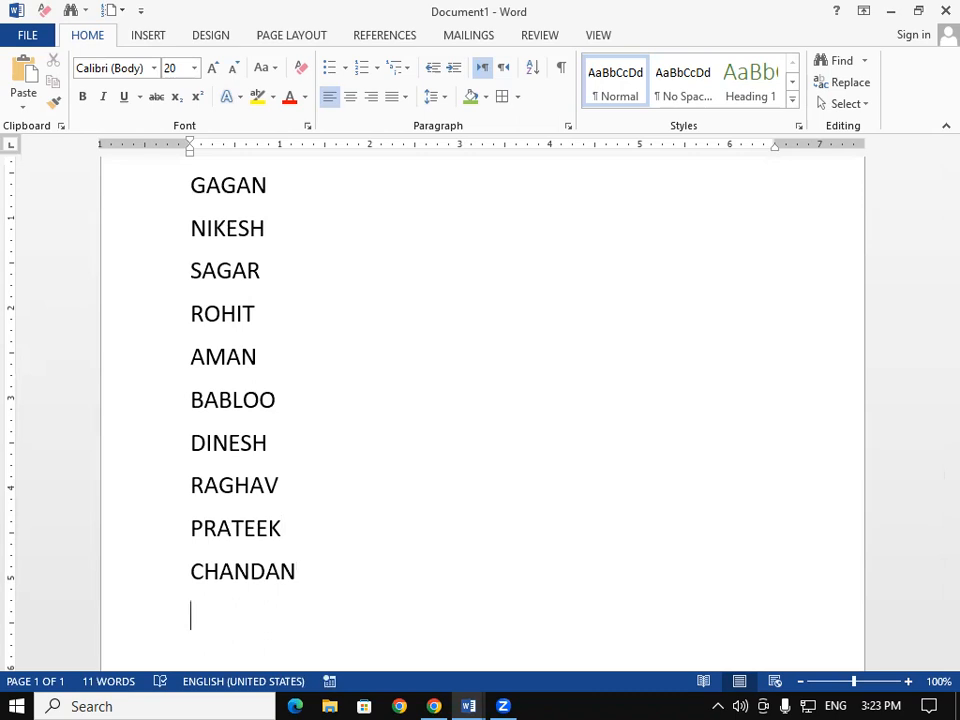
text(SHYAM)
key(Return)
text(MANISH)
Add a fourteenth first name in capitals on a new line below the list.
scroll(297, 643, up, 1)
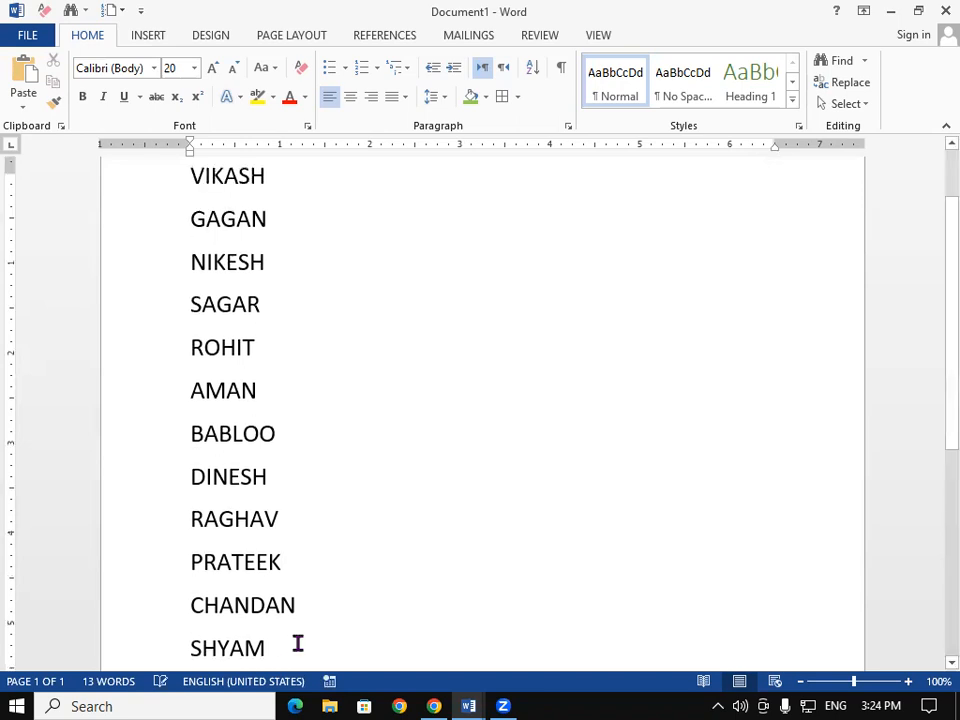
scroll(297, 643, up, 1)
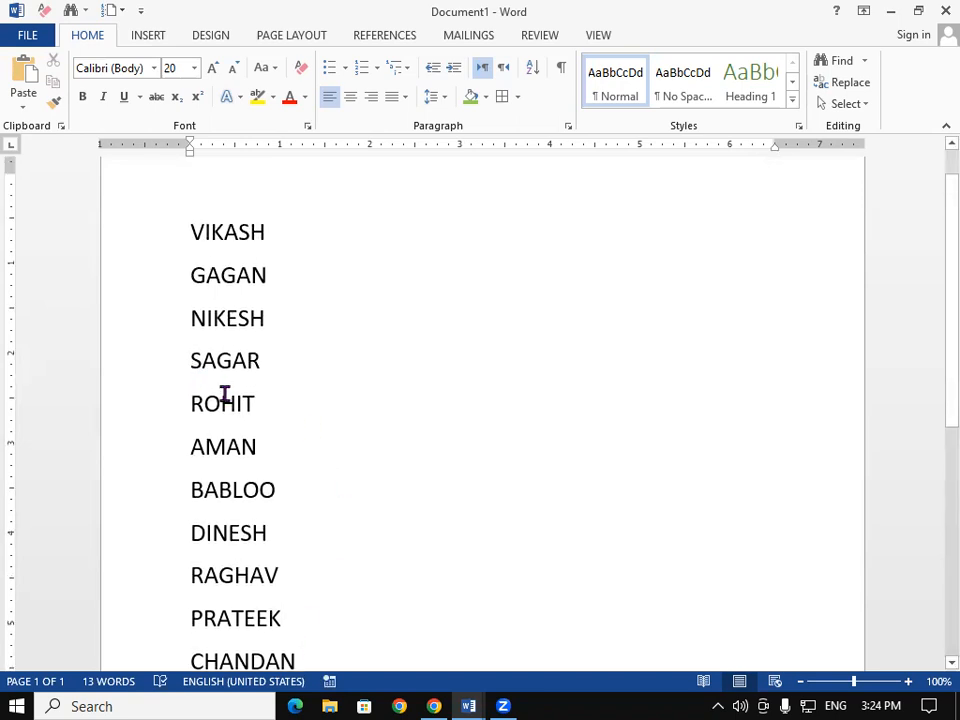
scroll(220, 397, down, 3)
scroll(258, 550, down, 1)
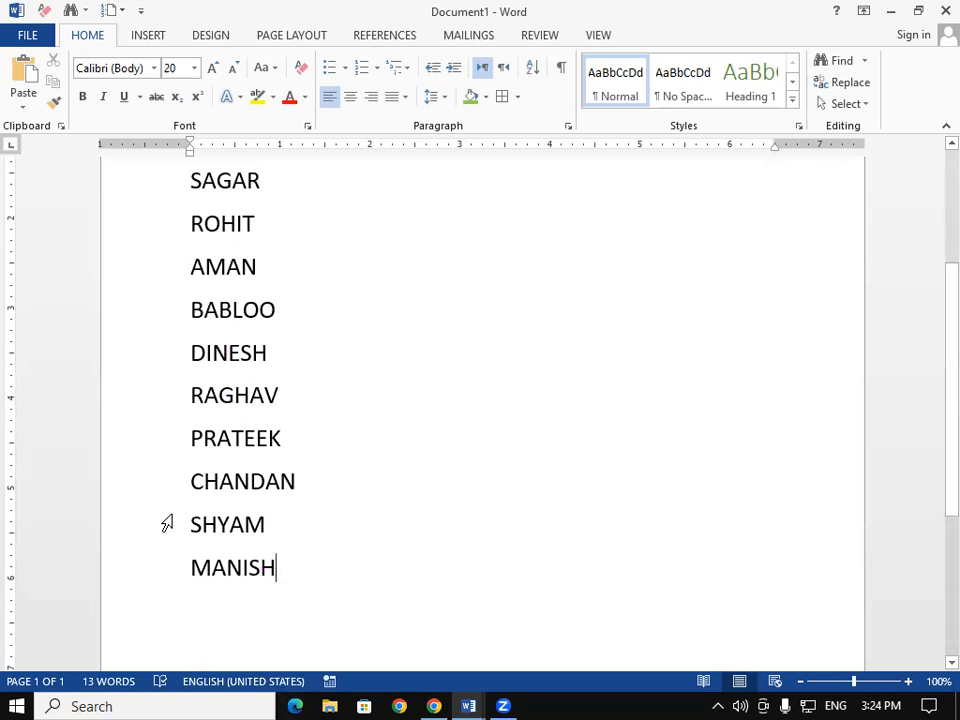
key(Return)
text(VE)
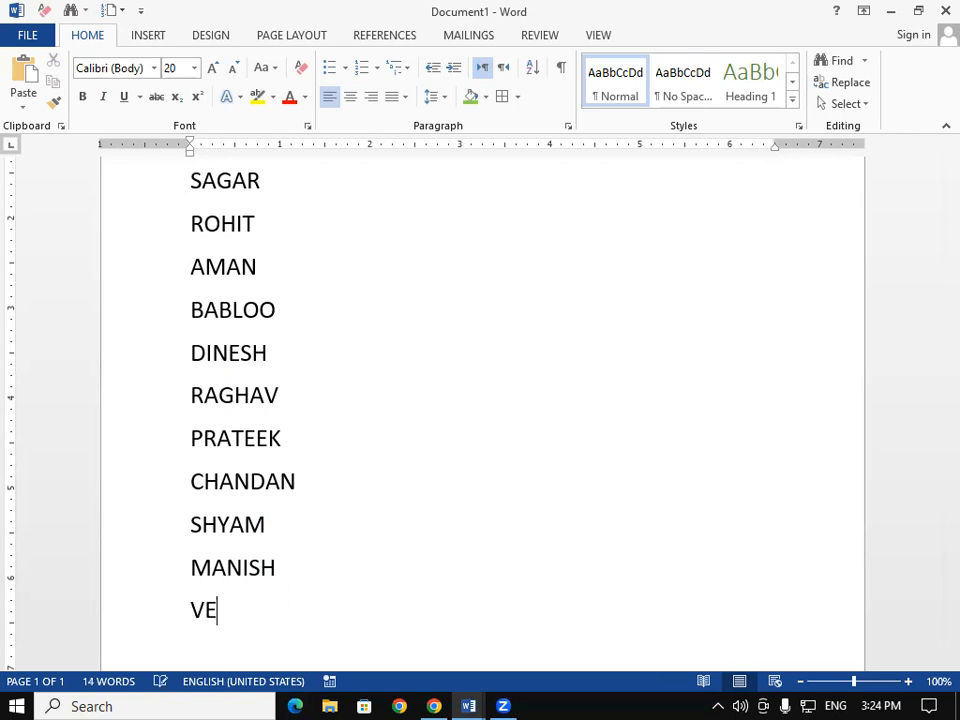
key(BackSpace)
text(ISHEKH)
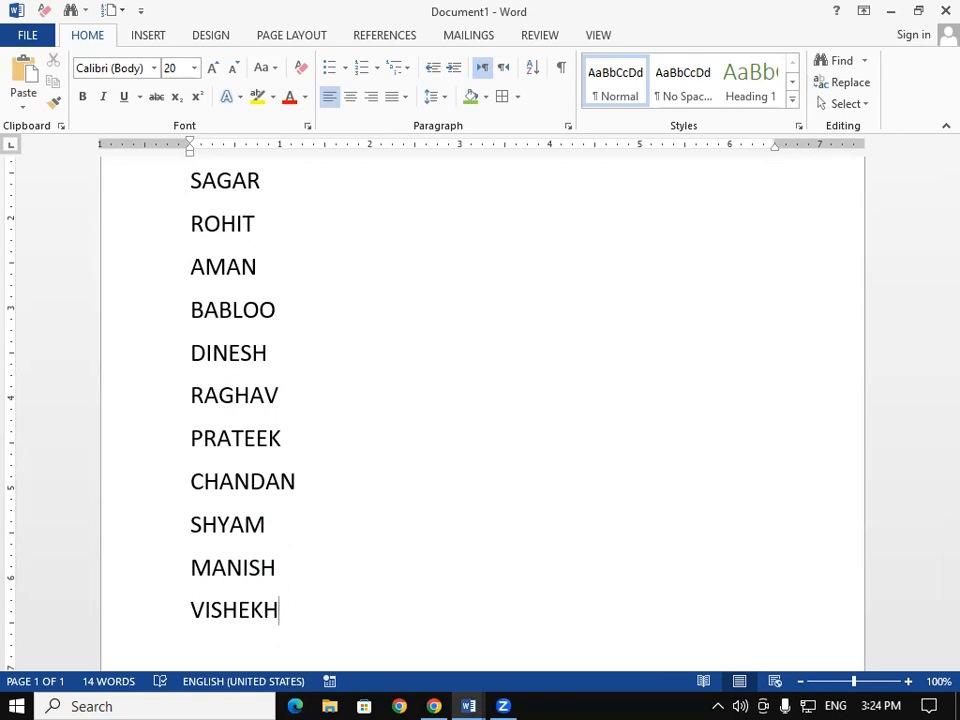
Sort the whole list of names by paragraphs as text in descending order and review the result.
scroll(168, 524, up, 2)
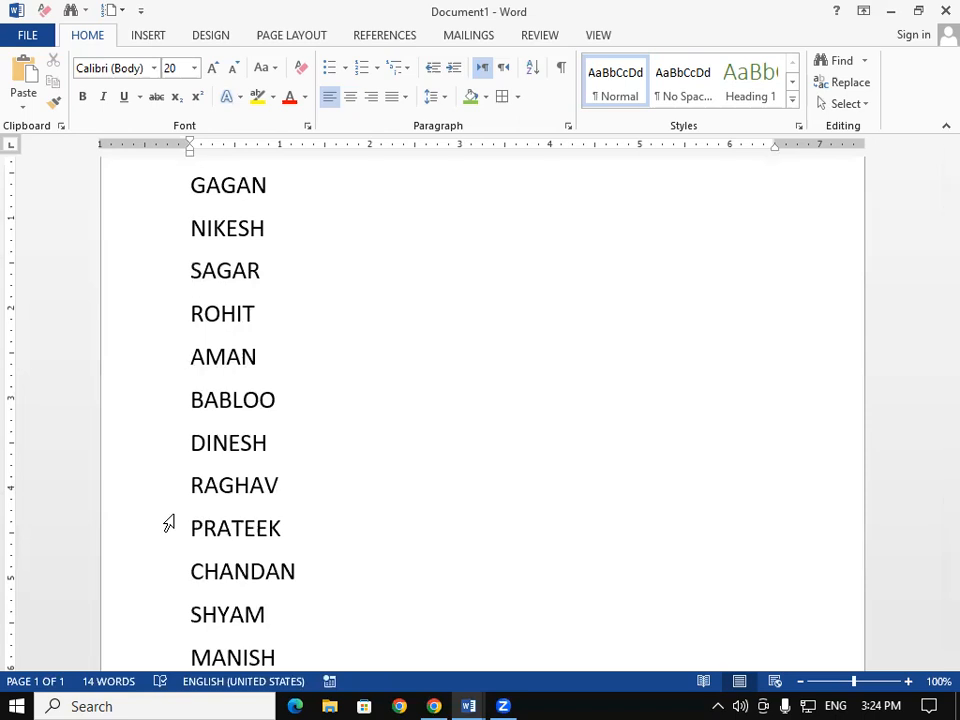
key(ctrl+a)
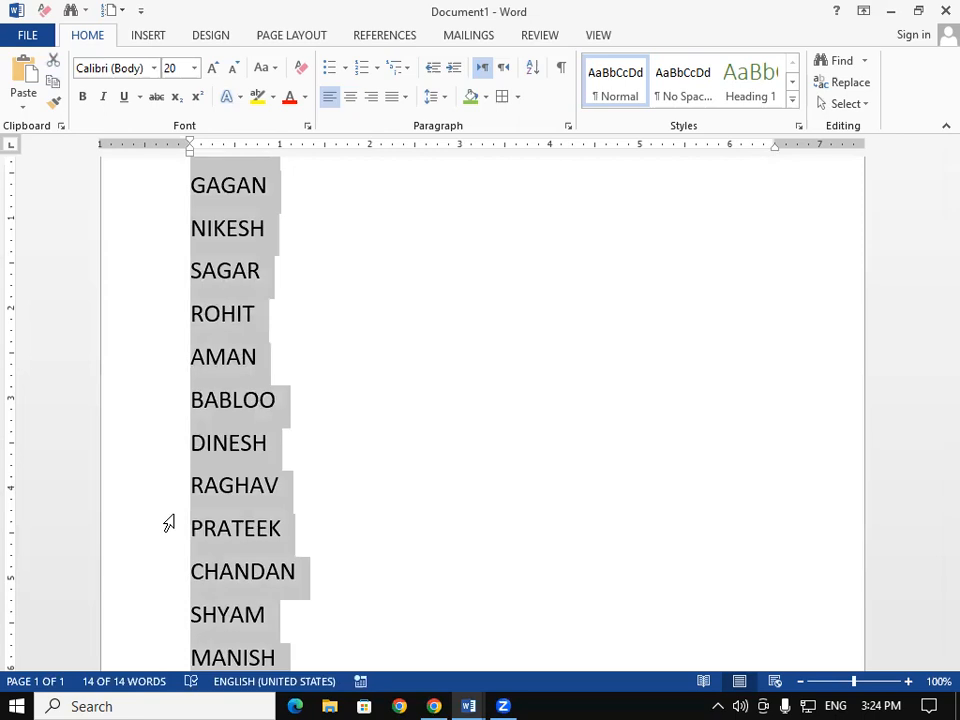
scroll(169, 524, up, 3)
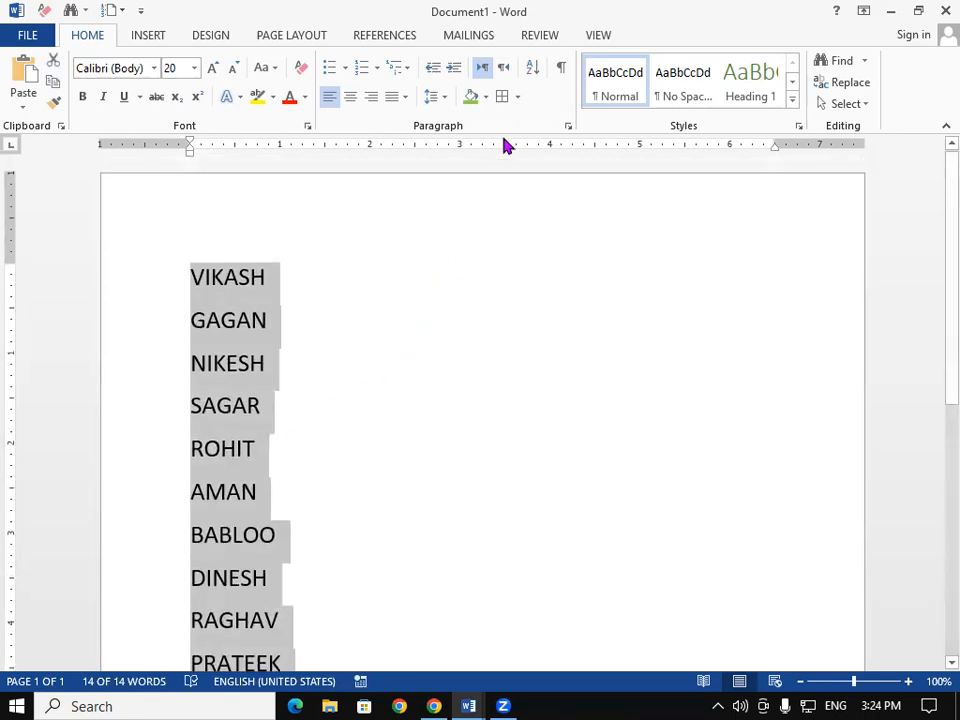
click(532, 70)
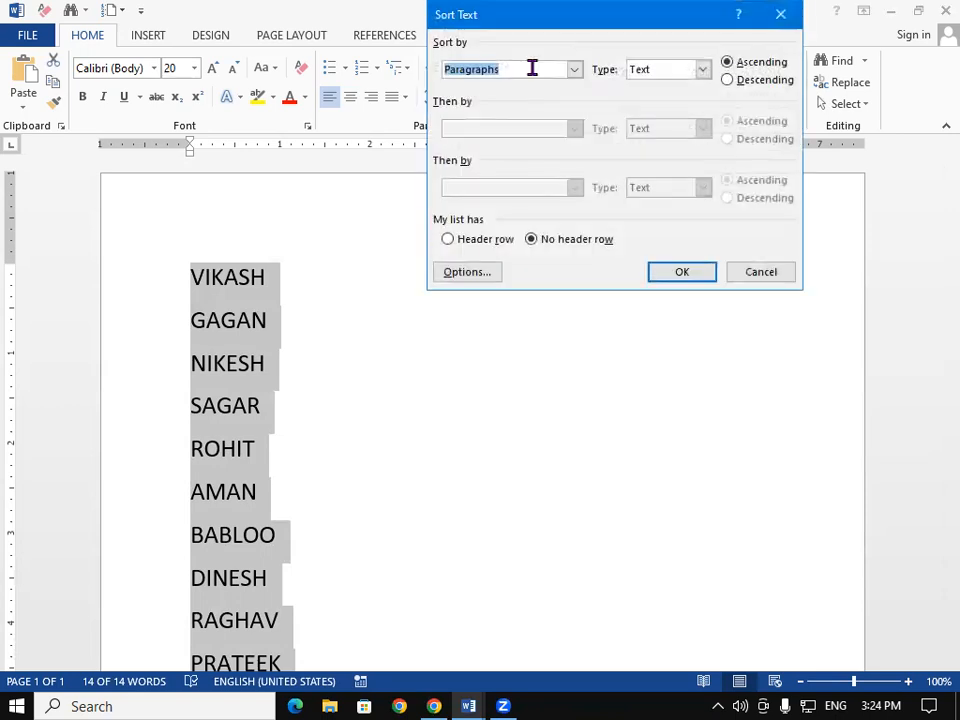
click(754, 92)
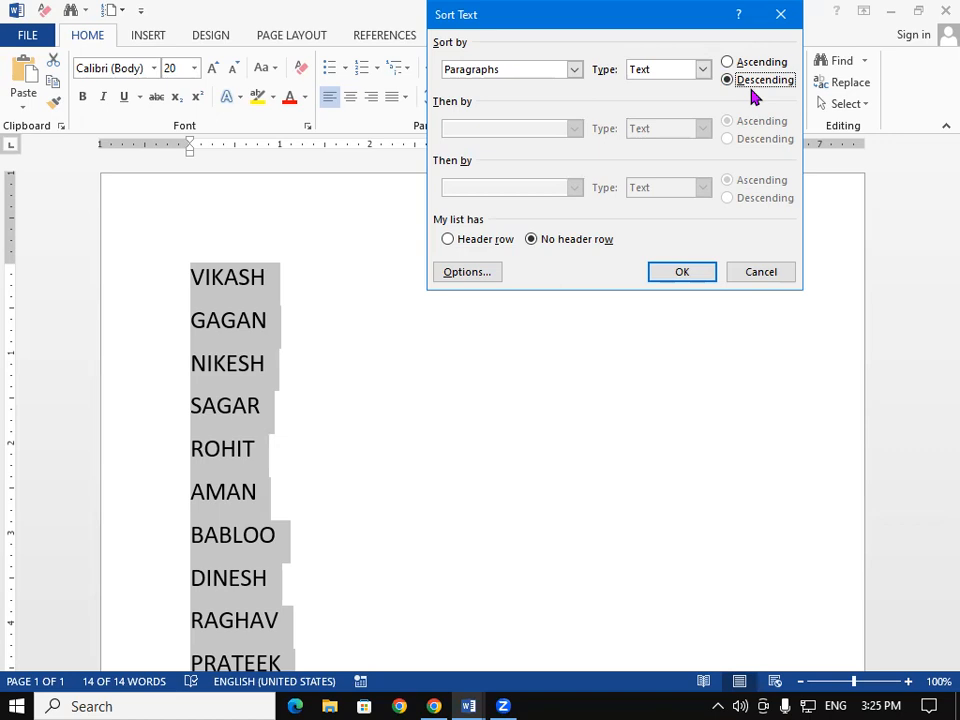
click(699, 279)
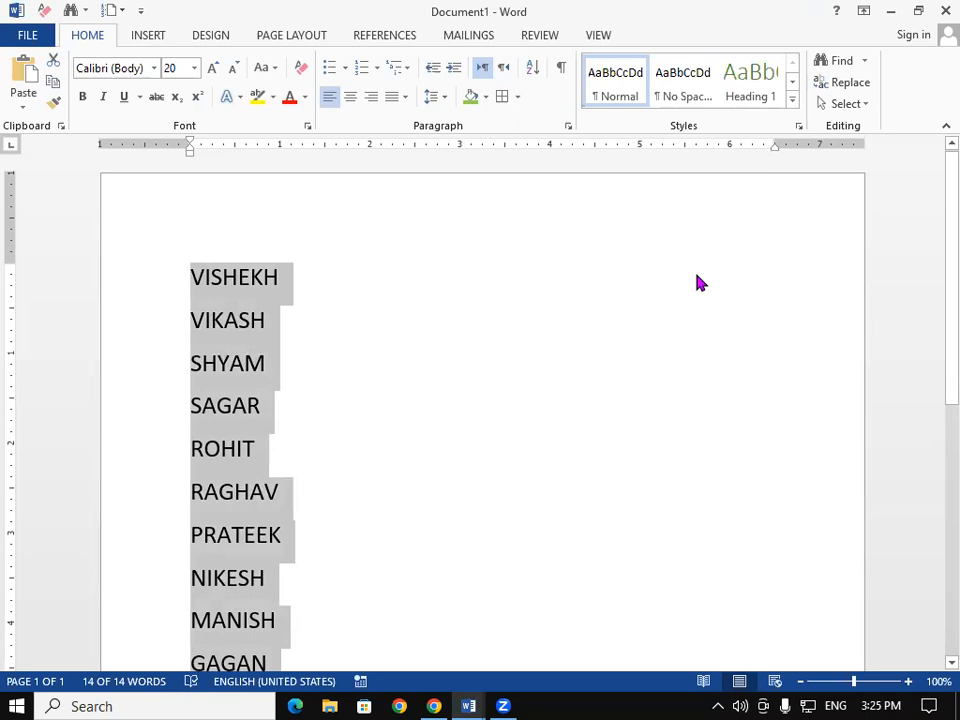
scroll(700, 283, down, 5)
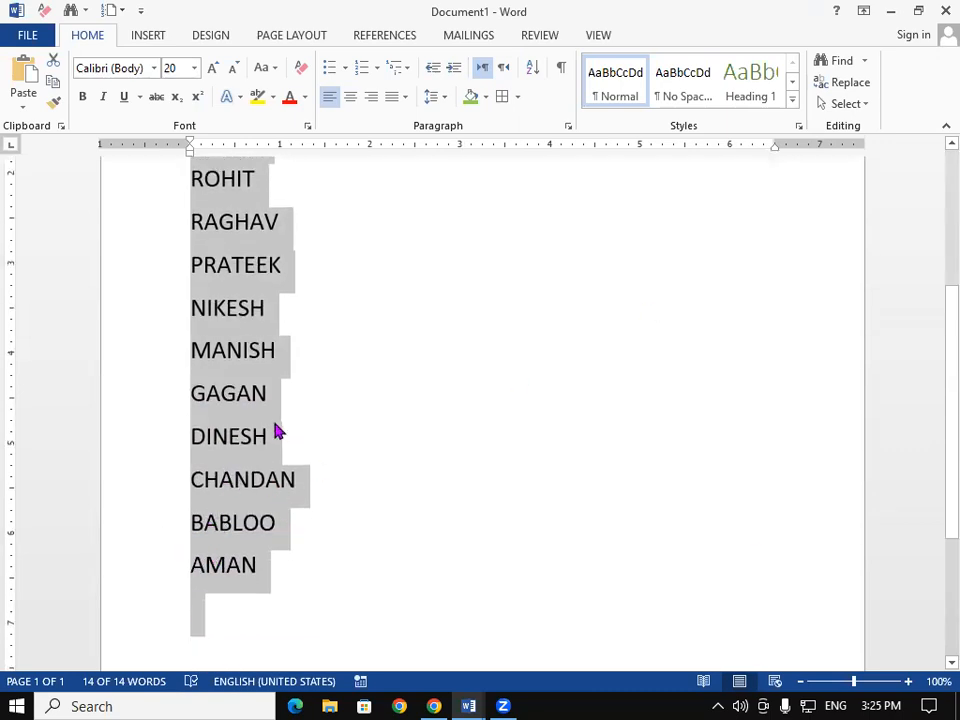
scroll(309, 463, up, 5)
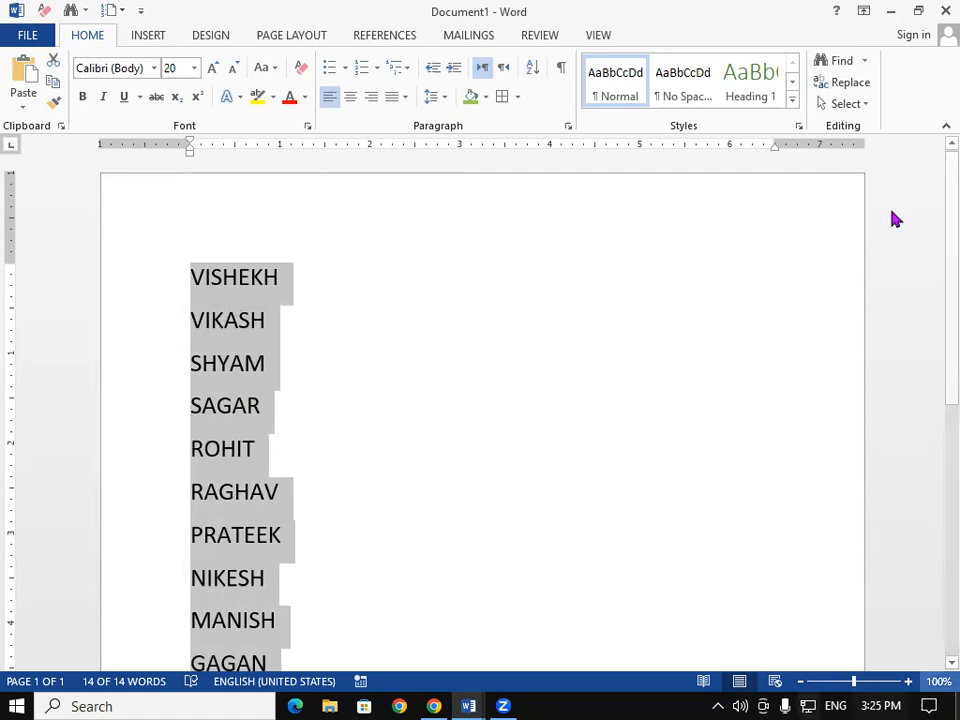
Sort the whole list again by paragraphs as text in ascending order and check the alphabetical sequence.
click(533, 68)
click(730, 63)
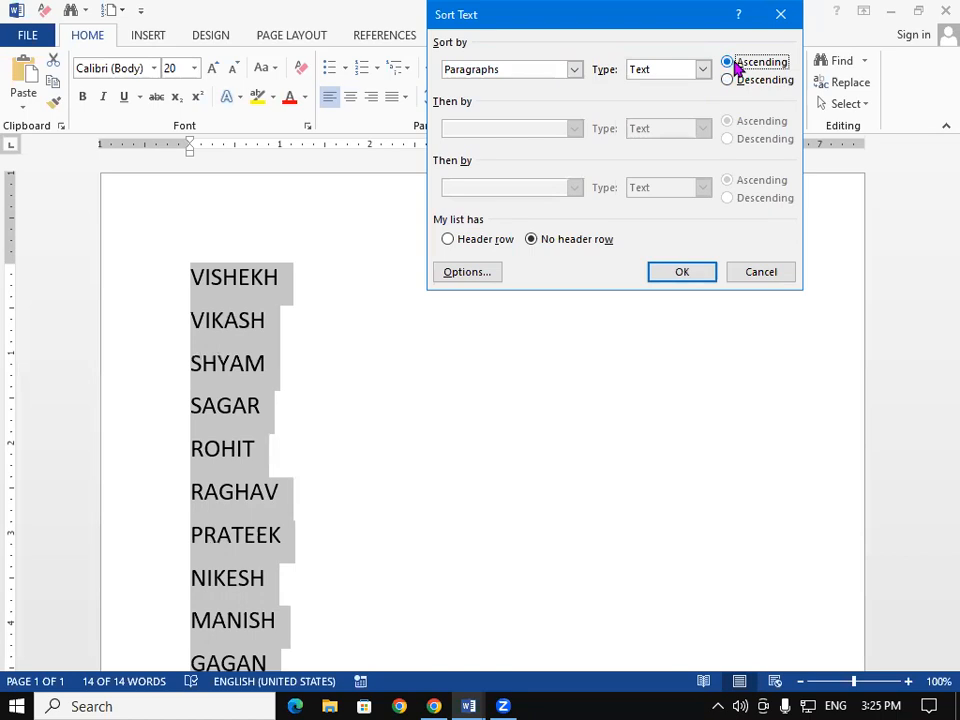
click(709, 275)
click(560, 432)
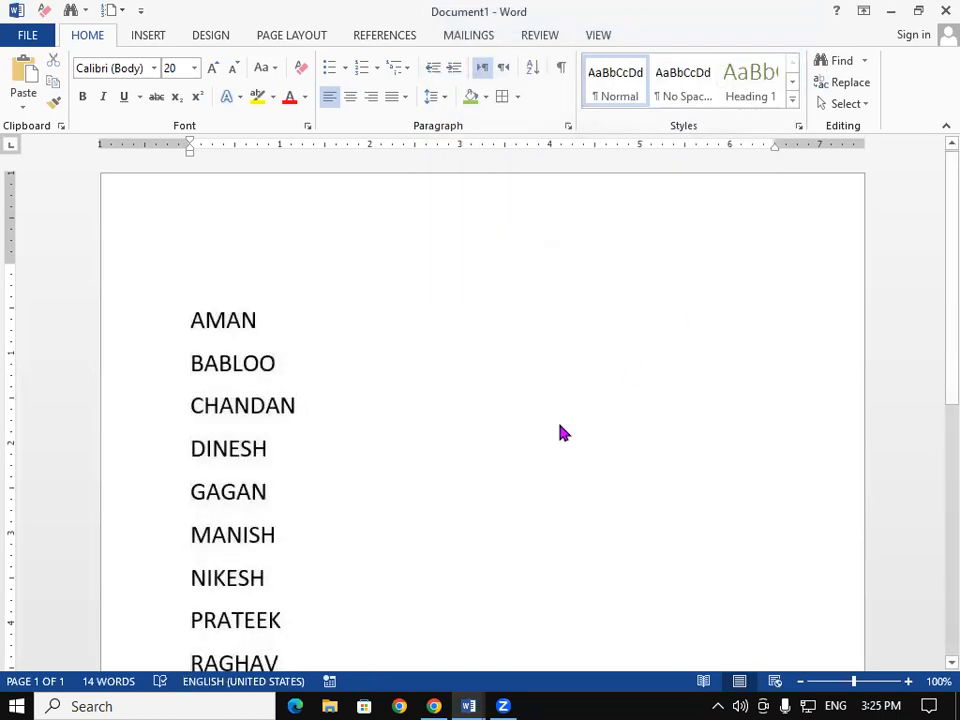
scroll(558, 424, down, 2)
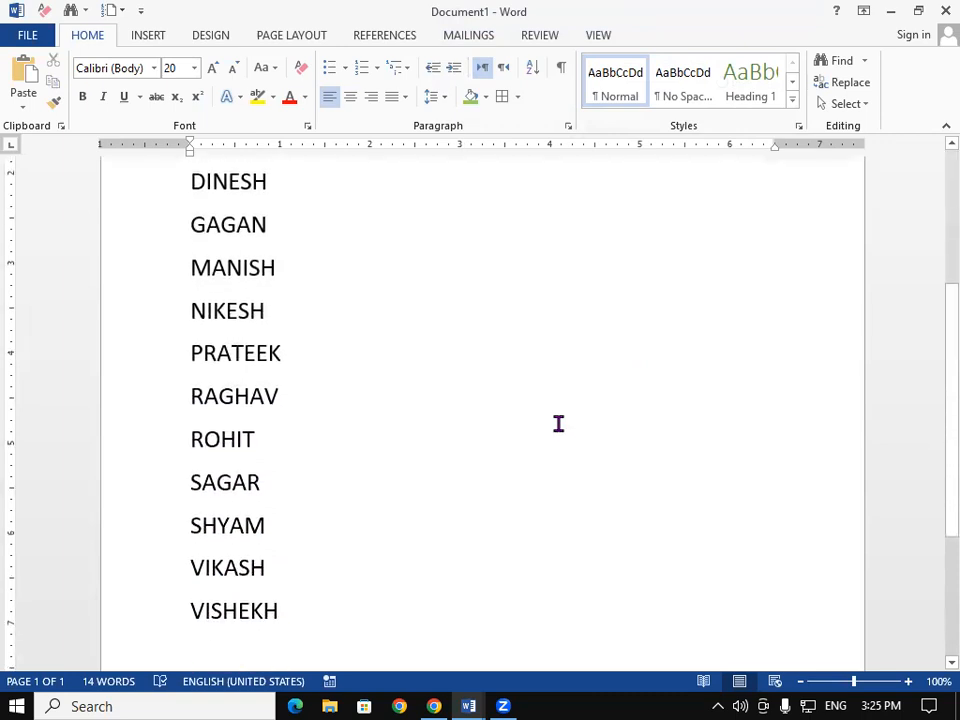
scroll(558, 424, up, 1)
scroll(558, 424, up, 1)
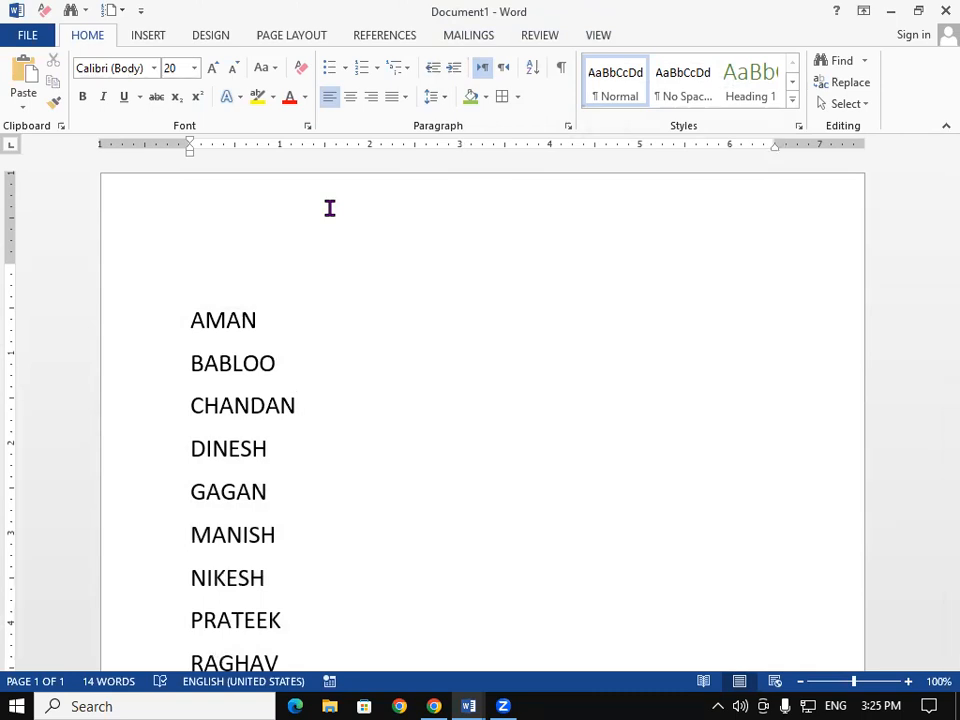
drag(199, 323, 210, 323)
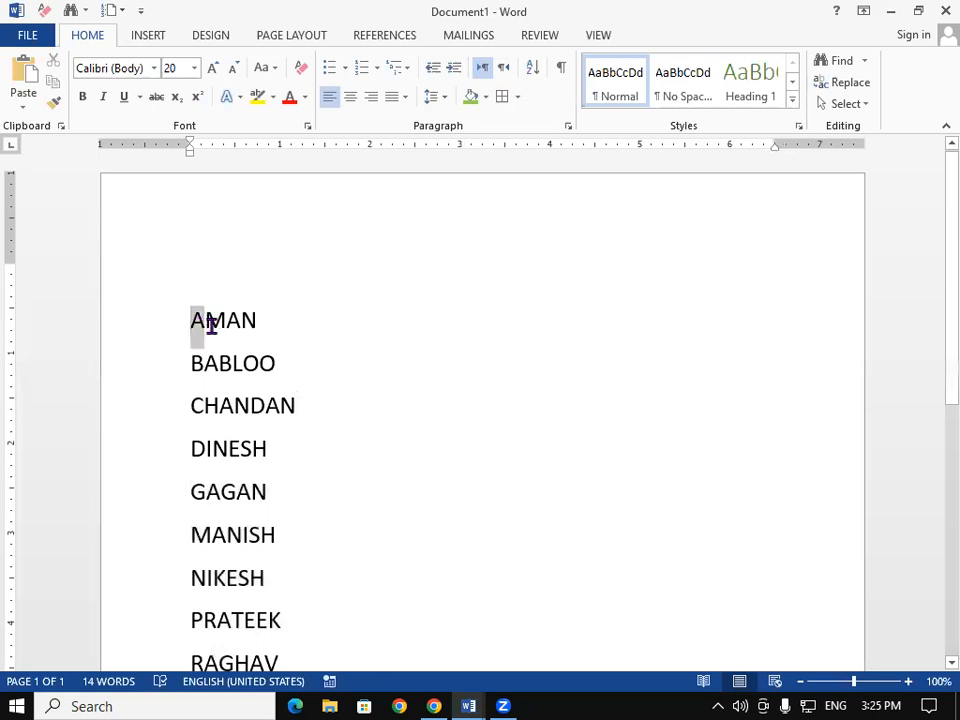
click(311, 332)
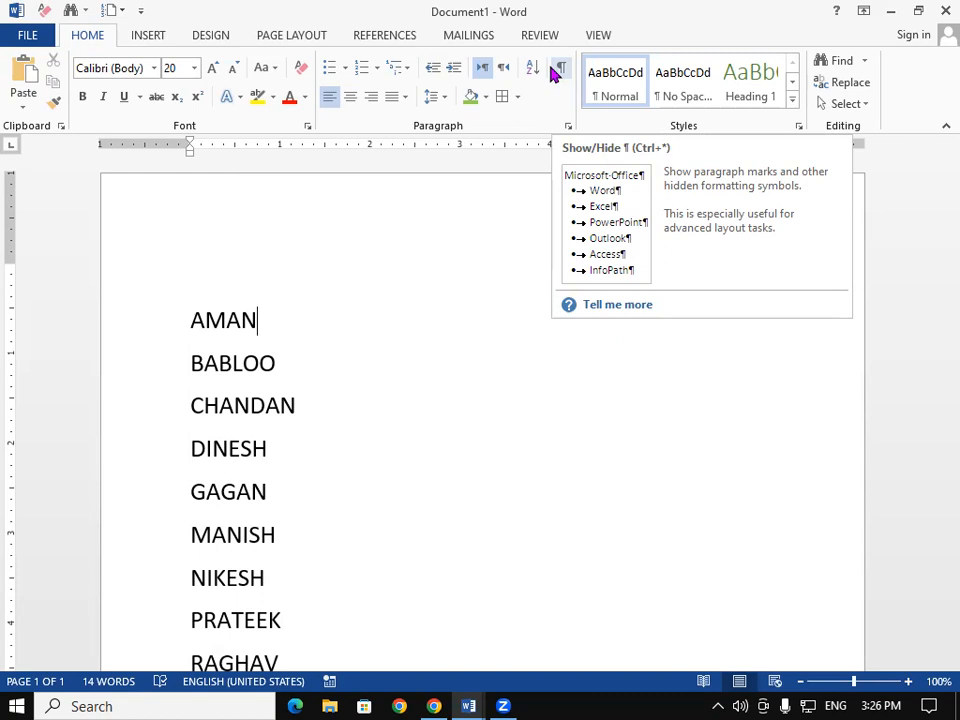
Delete the entire list of names and generate sample paragraphs in its place with =RAND().
click(362, 407)
key(ctrl+a)
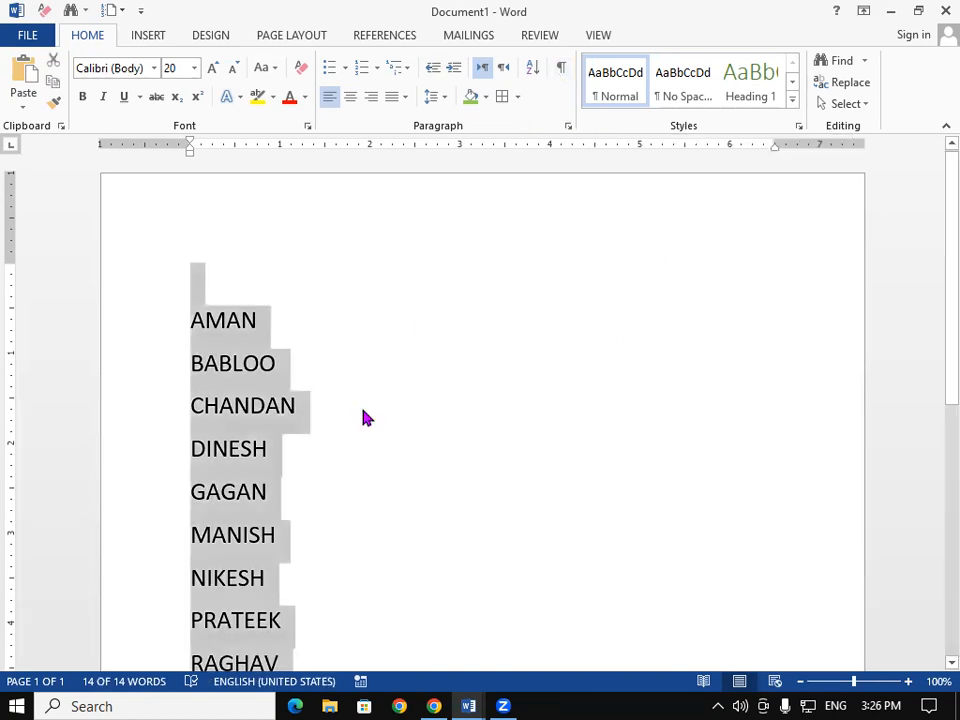
key(Delete)
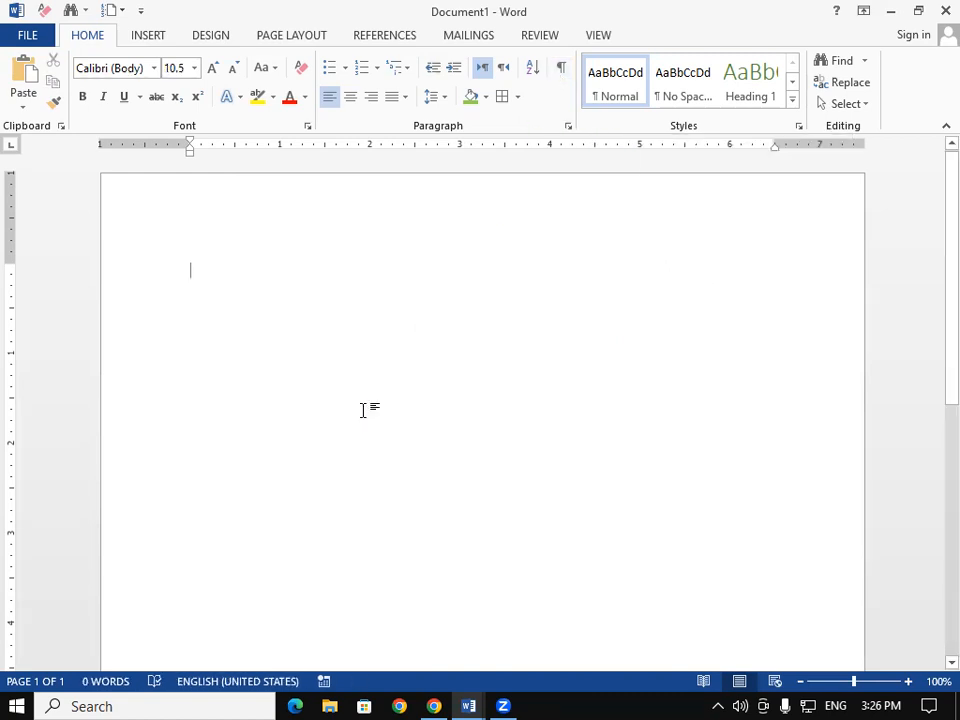
text(=RA)
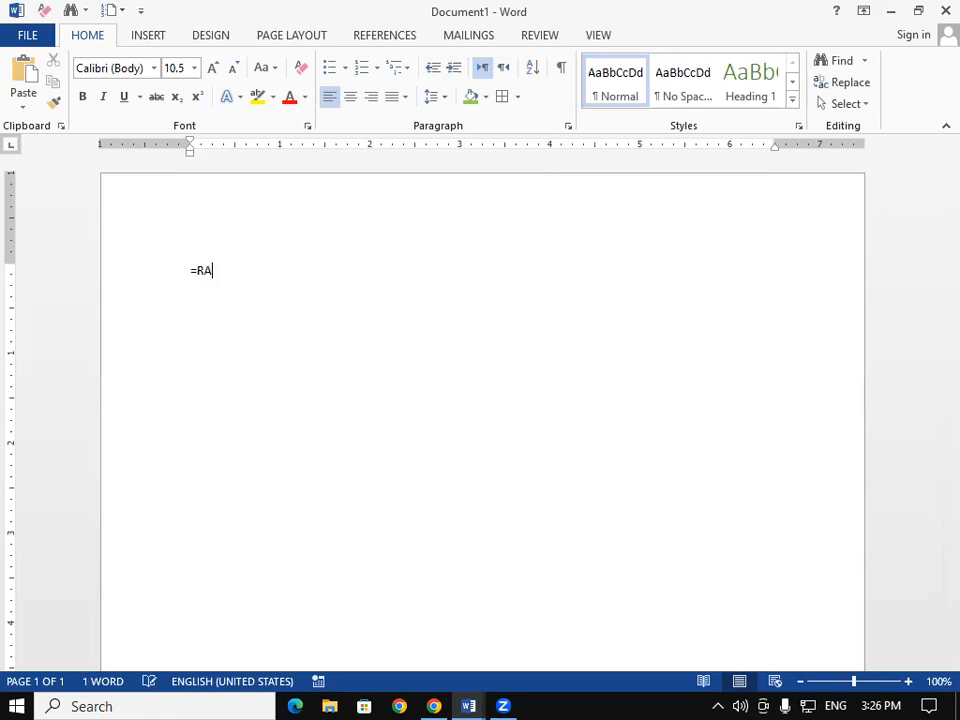
text(ND())
key(Return)
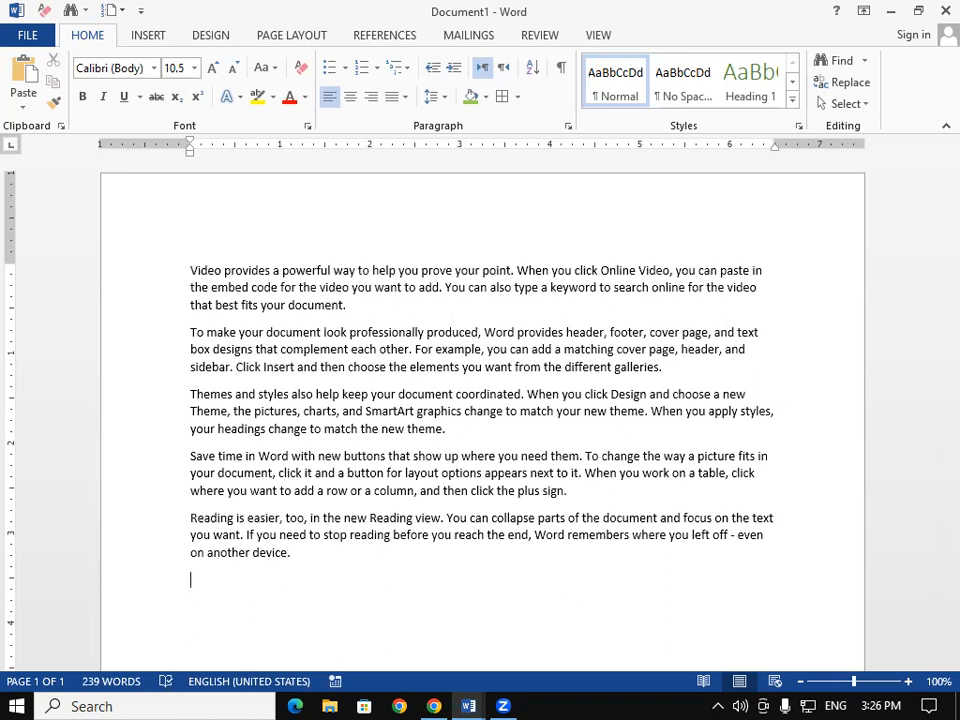
Enlarge all the sample text to font size 12 and show the paragraph marks and hidden formatting symbols.
key(ctrl+a)
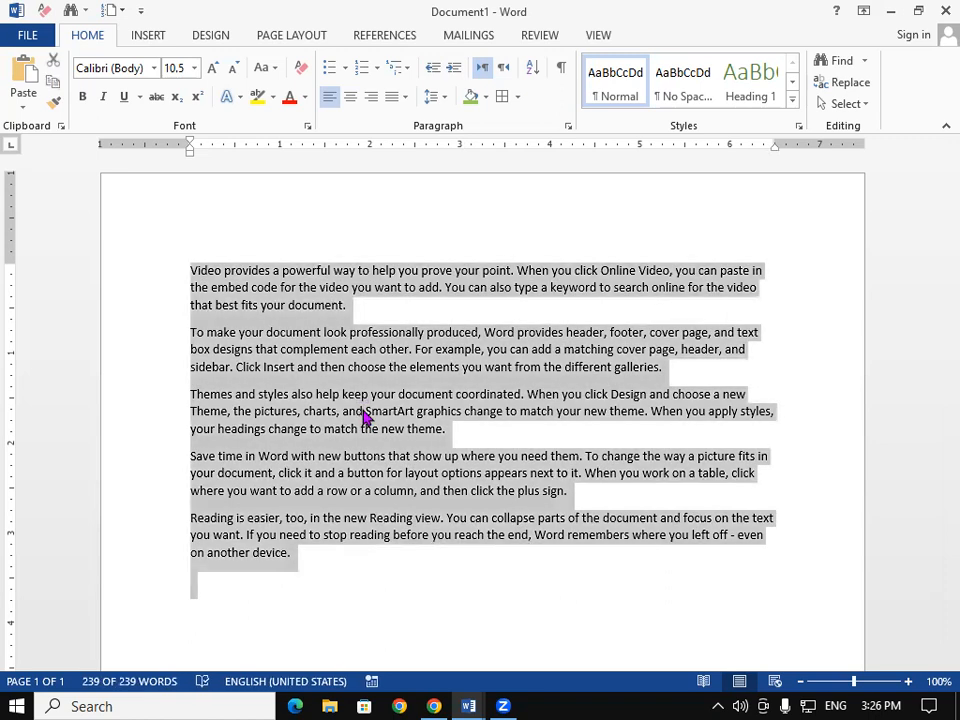
key(ctrl+shift+period)
key(ctrl+shift+period)
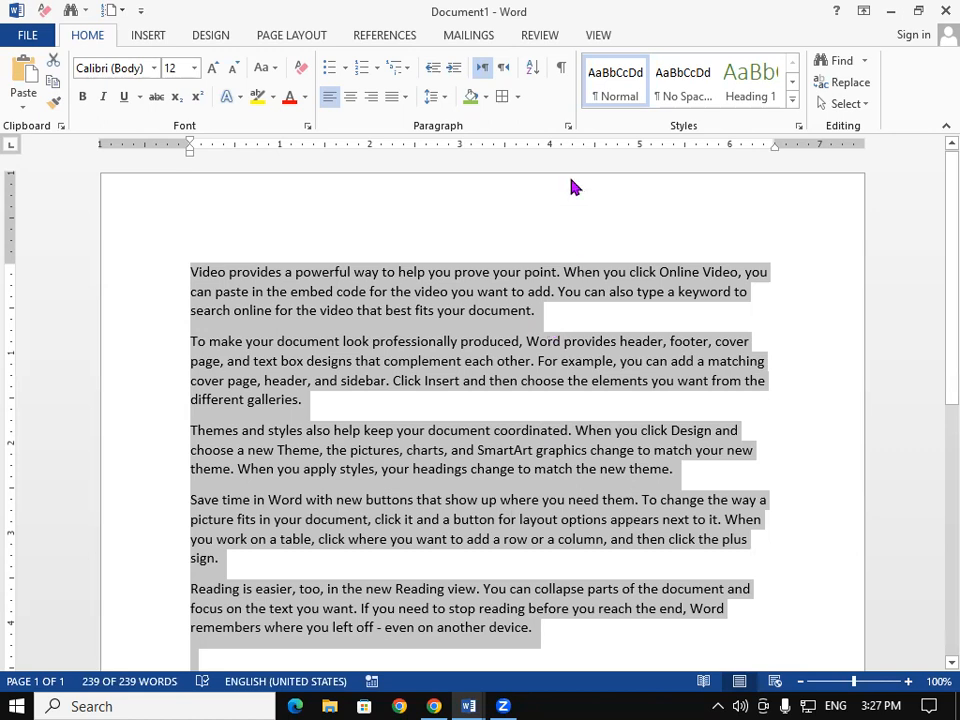
click(562, 72)
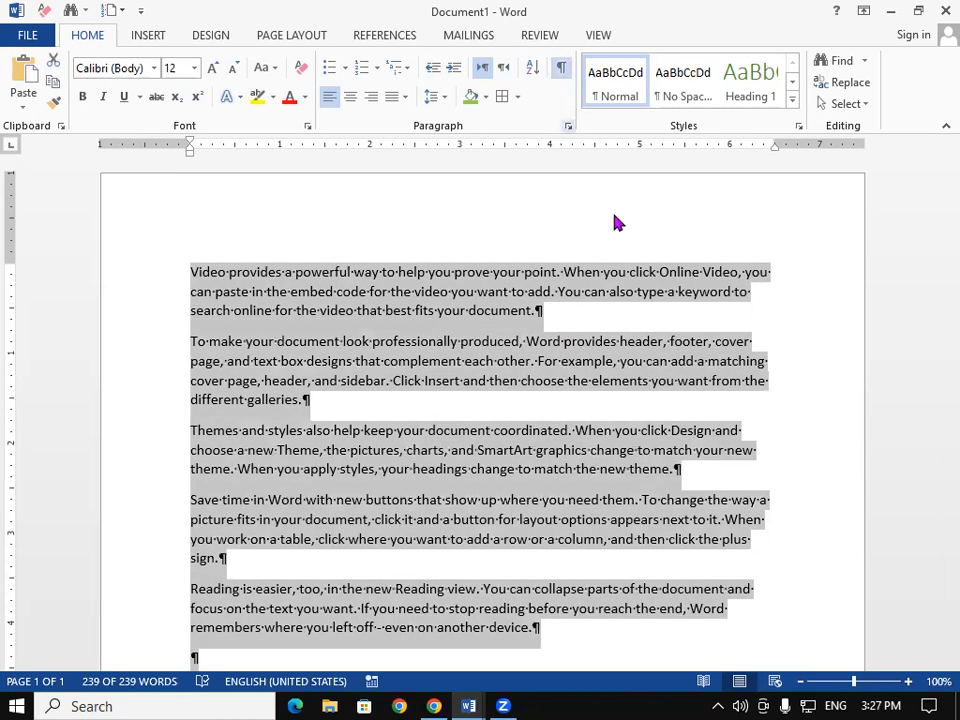
click(803, 490)
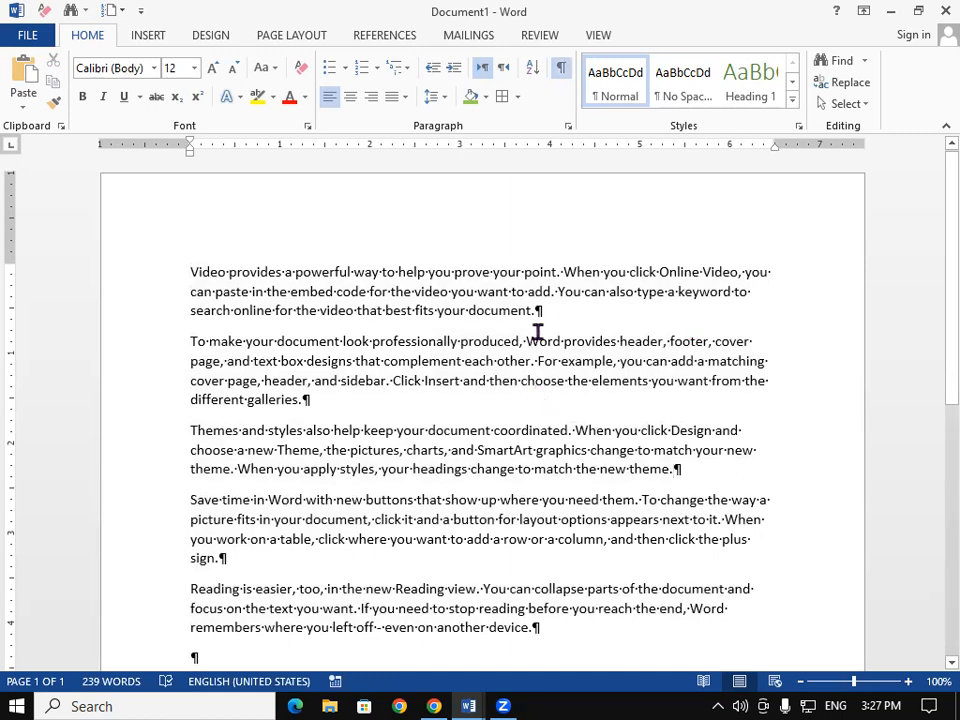
Close the sample document without saving it.
click(942, 10)
click(478, 391)
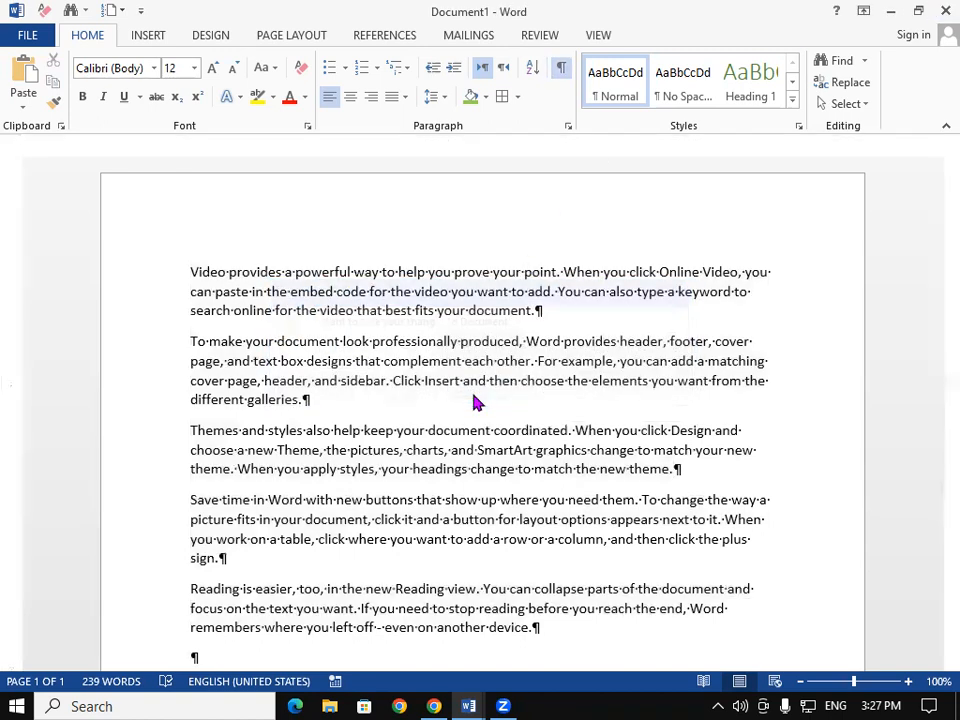
click(942, 10)
click(506, 395)
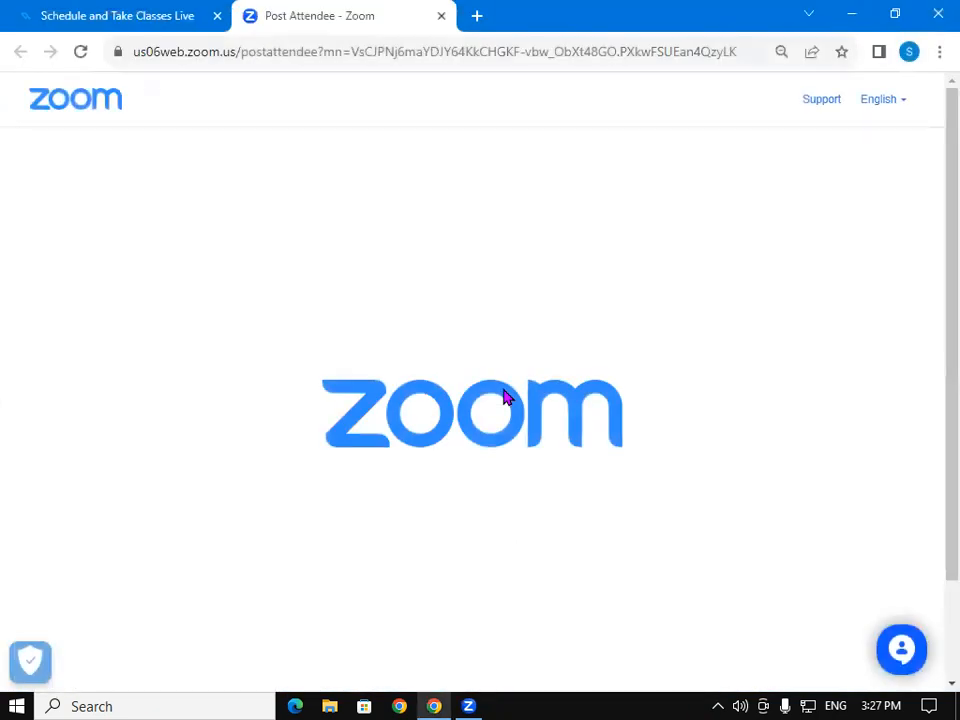
Launch Word again and create a blank document.
key(super+r)
key(Return)
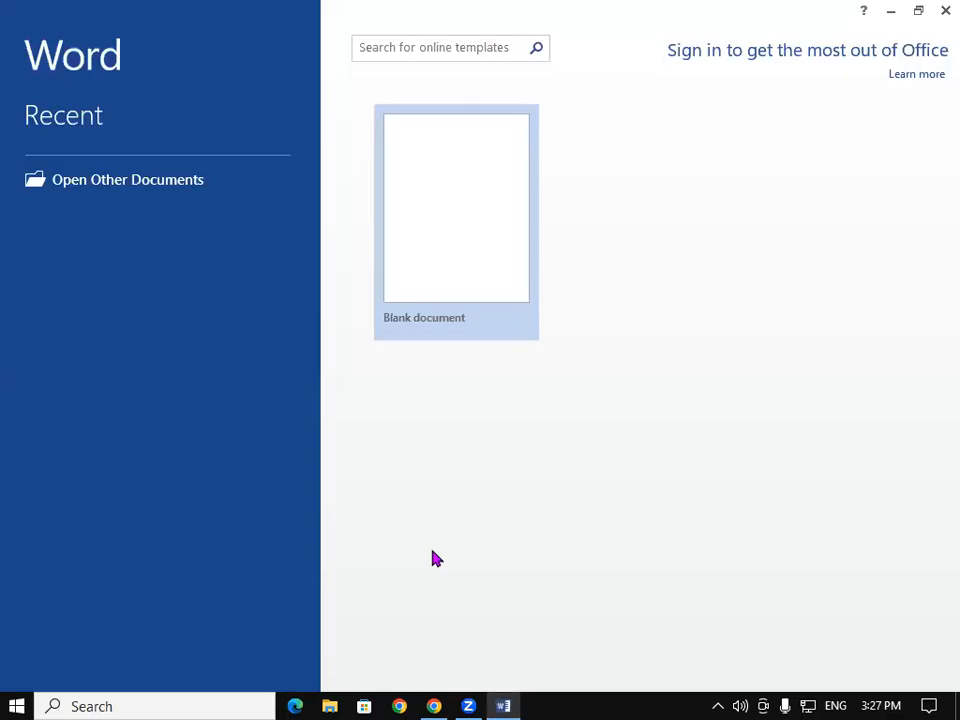
click(474, 256)
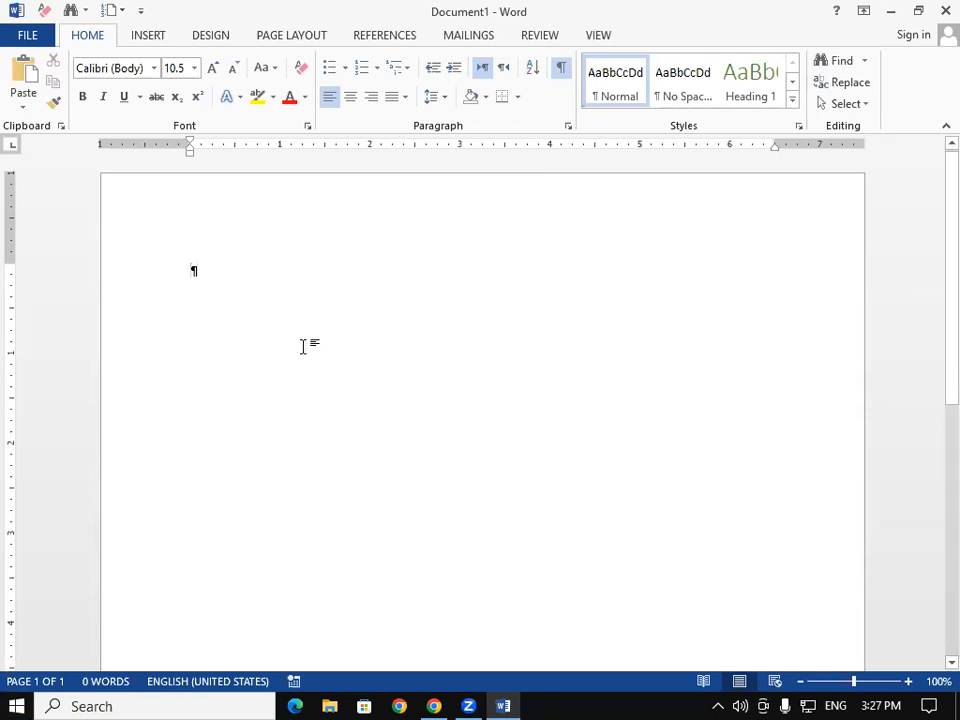
Hide the formatting marks in the blank document and generate sample paragraphs with =RAND().
click(559, 71)
text(=RAND())
key(Return)
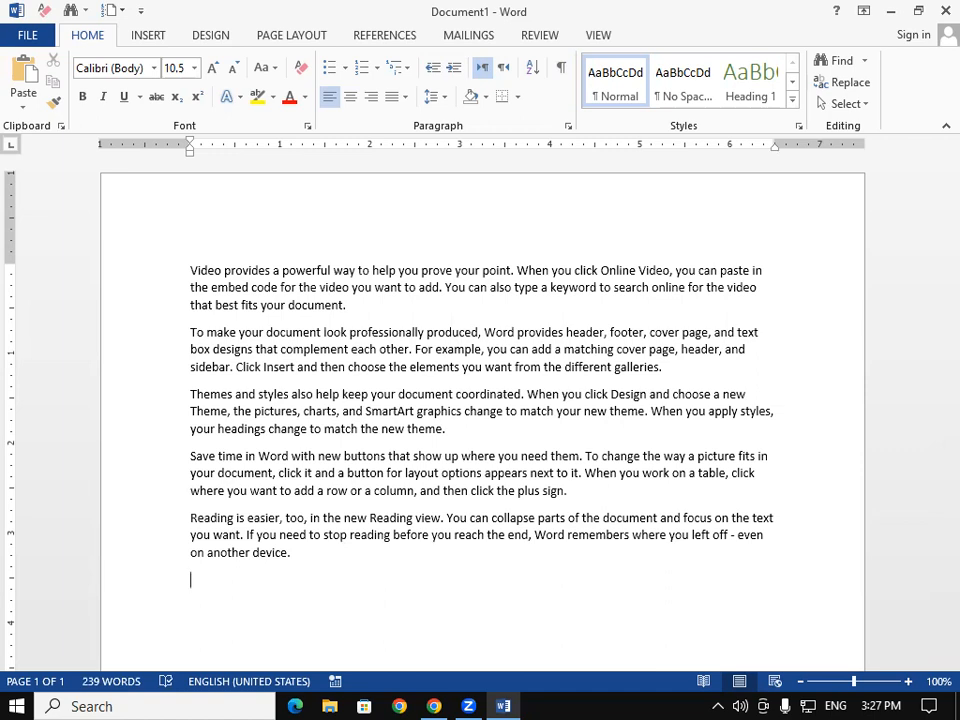
Show and hide the formatting marks across all the sample text, and enlarge the text to font size 12.
key(ctrl+a)
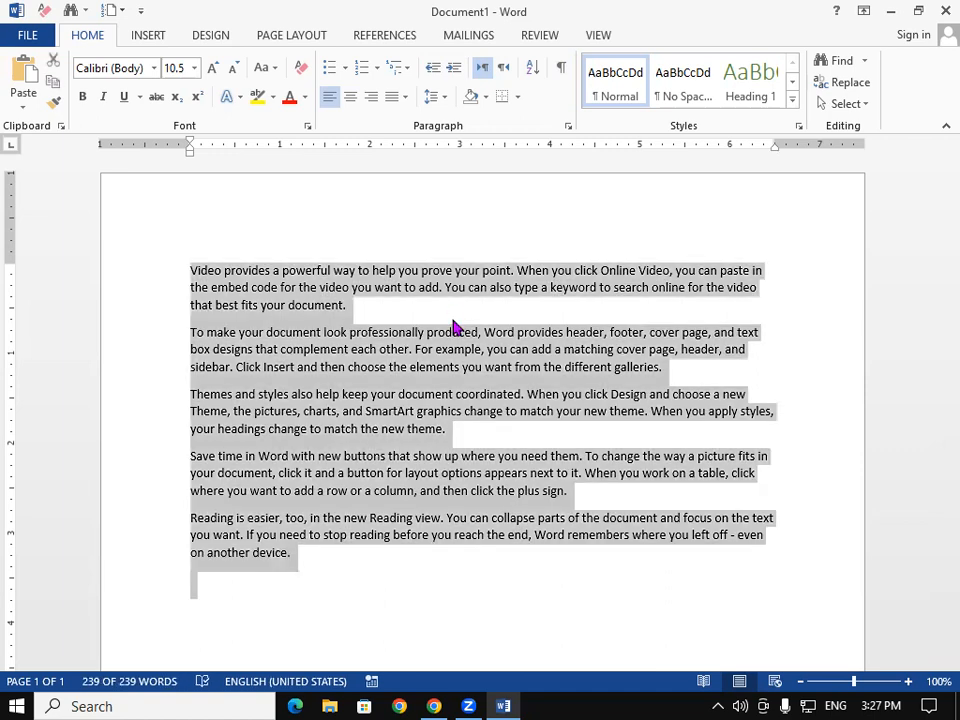
click(560, 72)
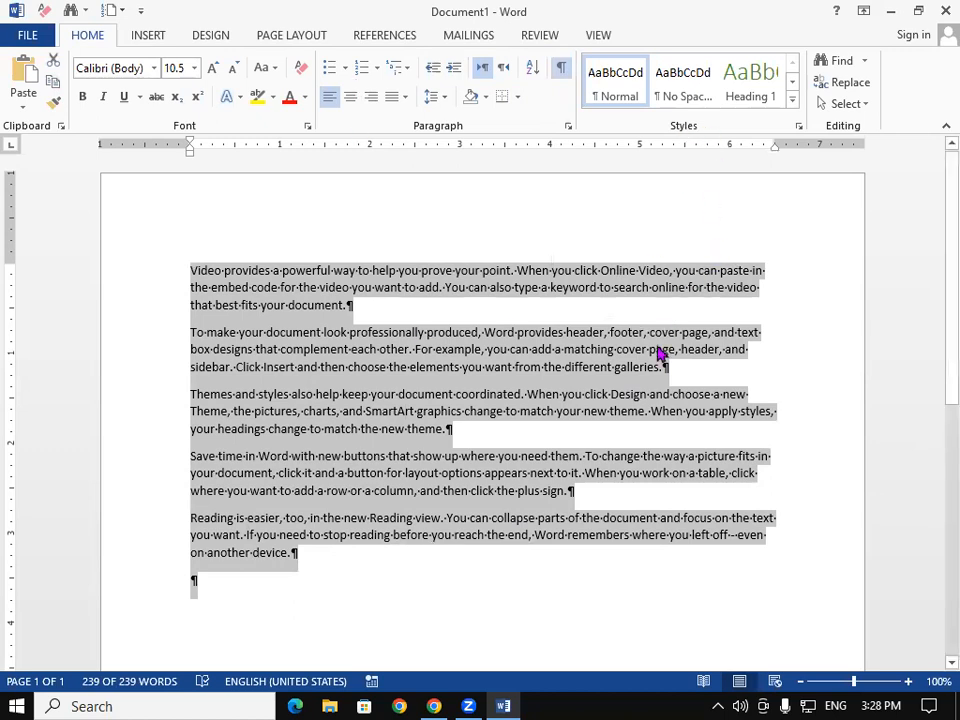
click(561, 68)
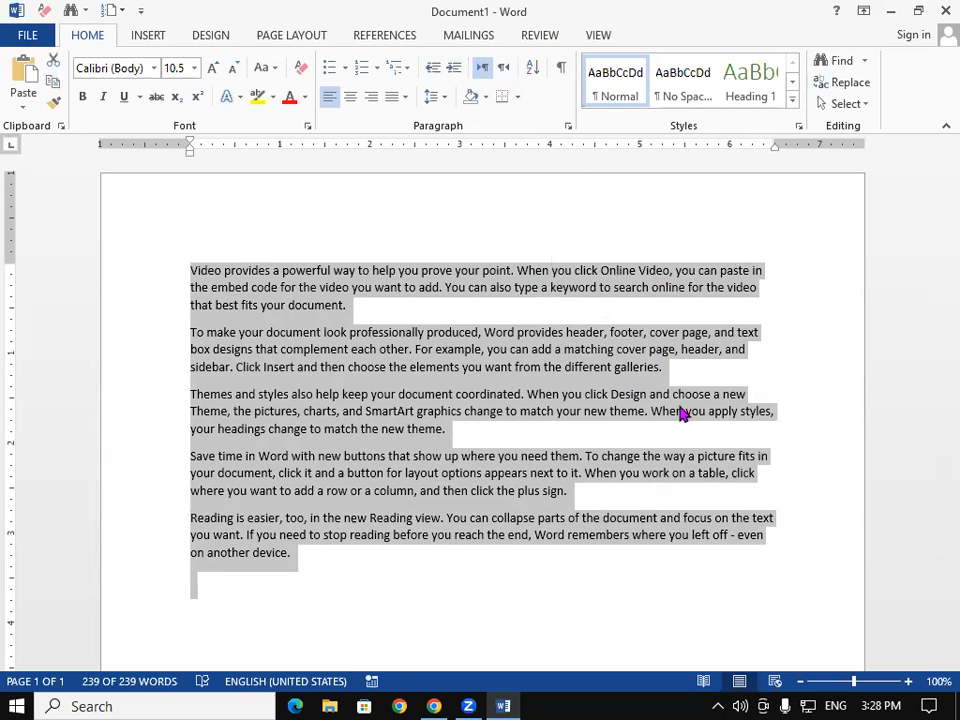
key(ctrl+shift+period)
key(ctrl+shift+period)
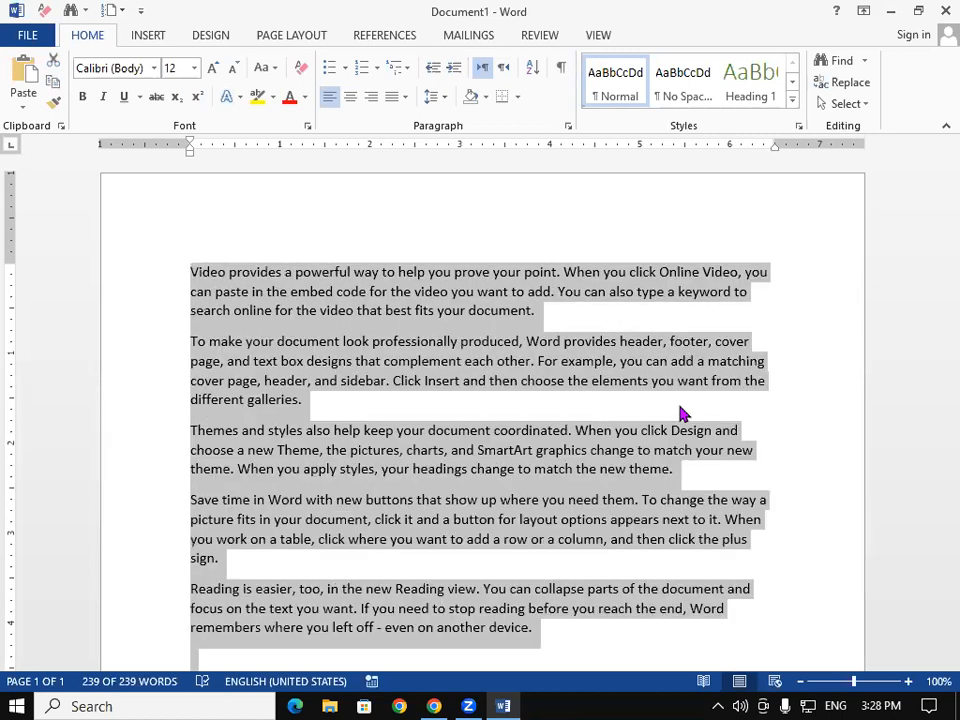
click(680, 413)
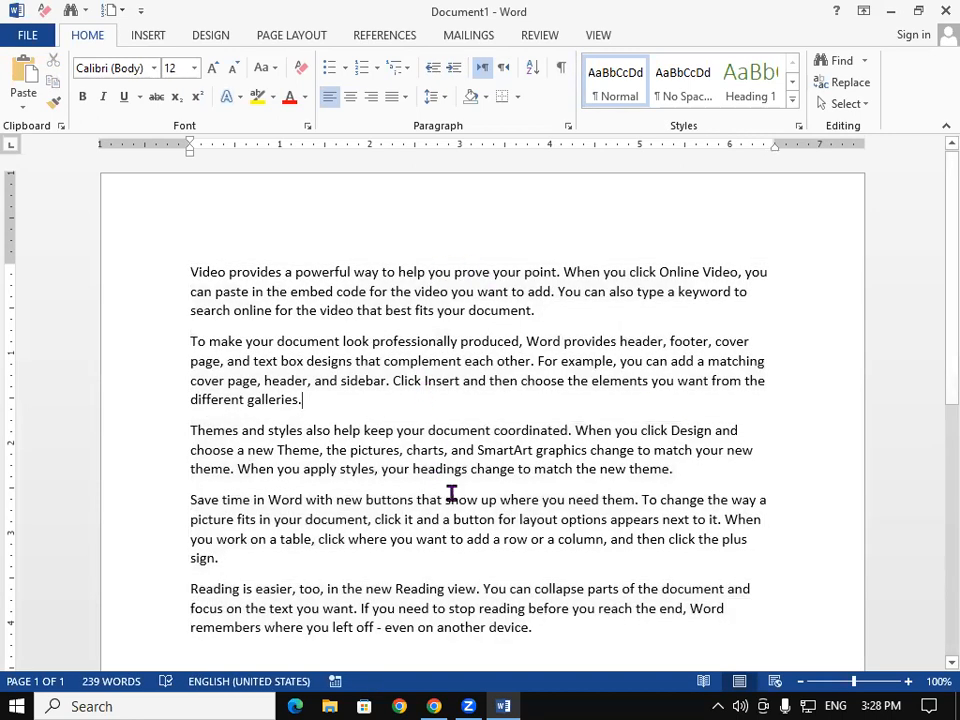
Insert a new line above the first paragraph with the heading INTRODUCTION OF COMPUTER.
click(188, 271)
key(Return)
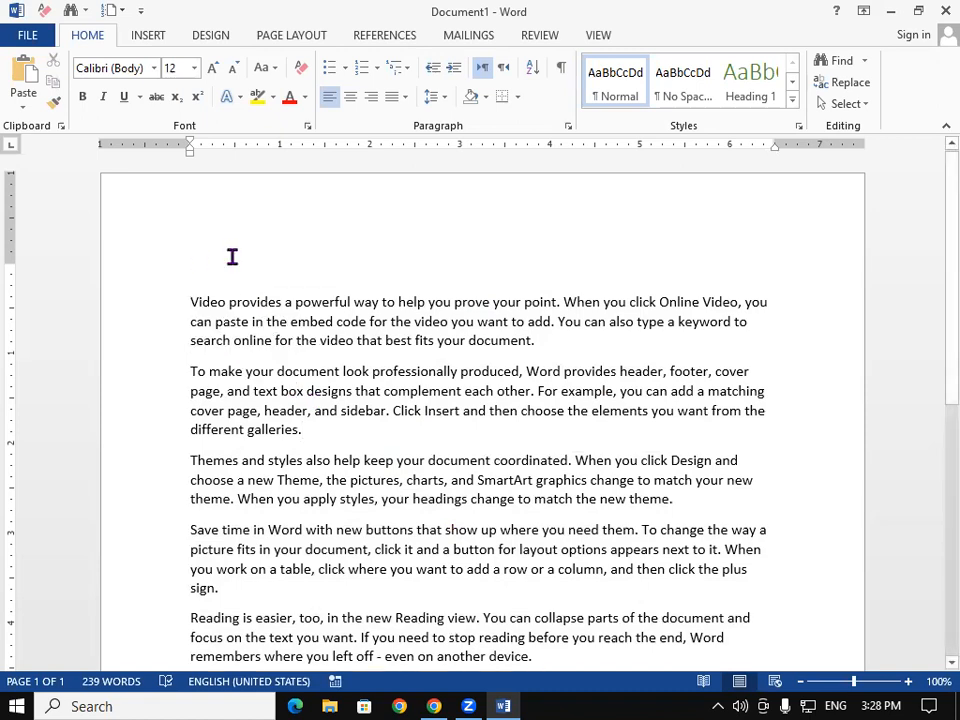
text(IN)
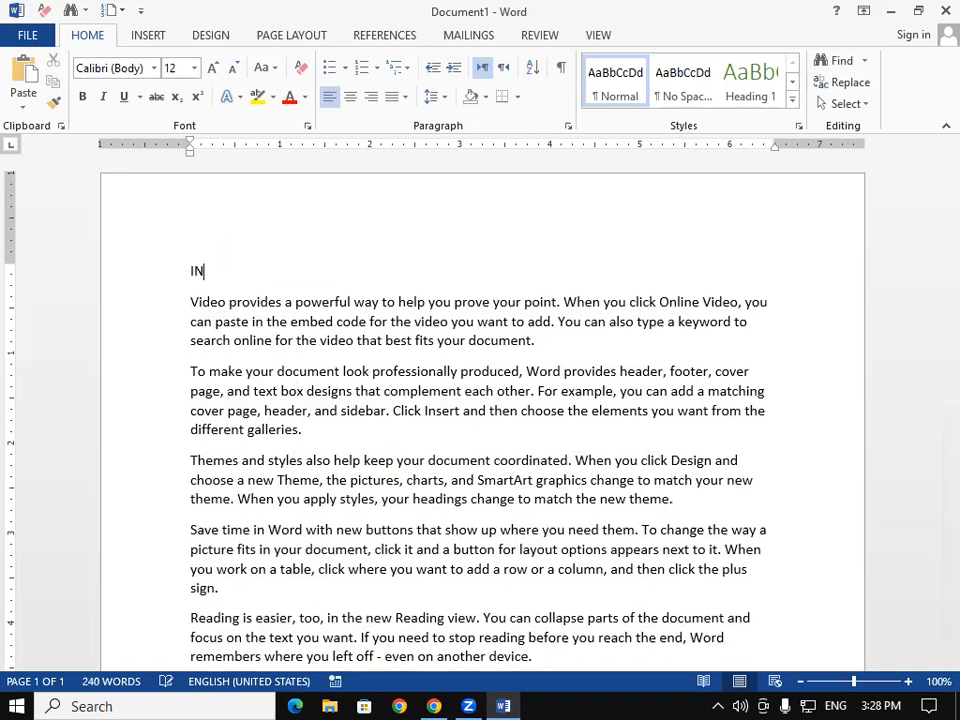
text(TRODUCTION O)
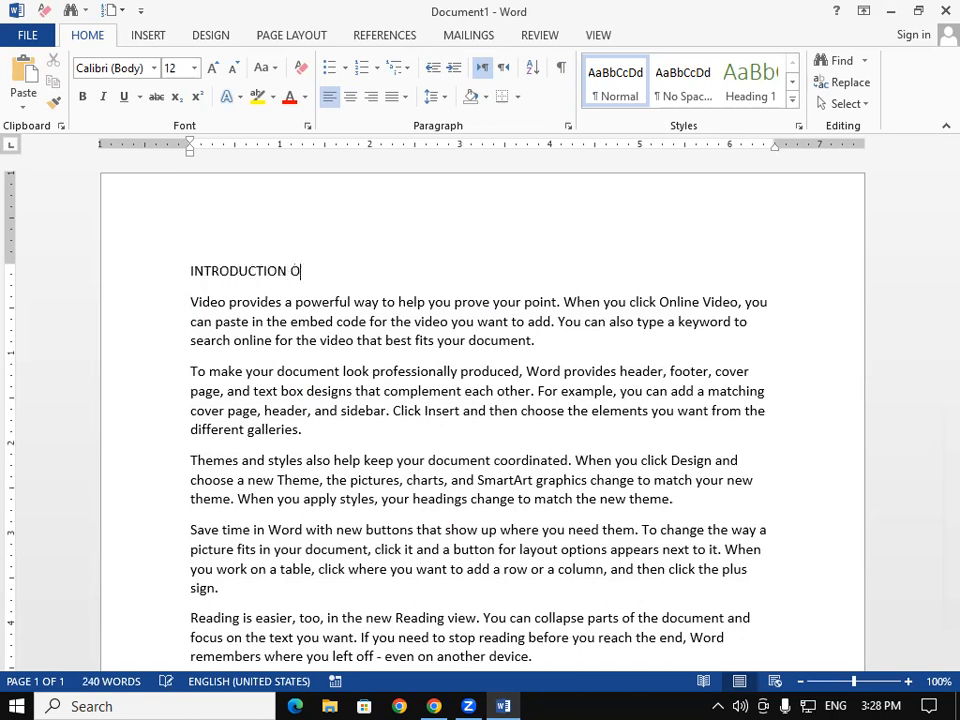
text(F COMPUTER)
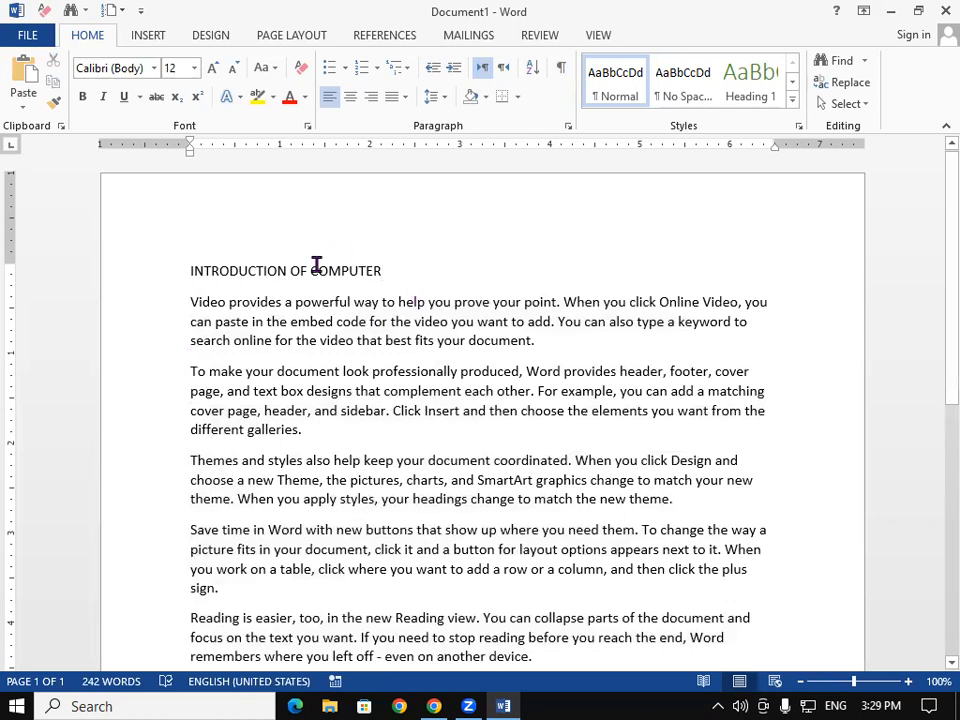
Copy the word COMPUTER from the heading and paste it on a new line above that heading.
drag(311, 270, 382, 272)
right_click(356, 276)
click(390, 304)
click(188, 271)
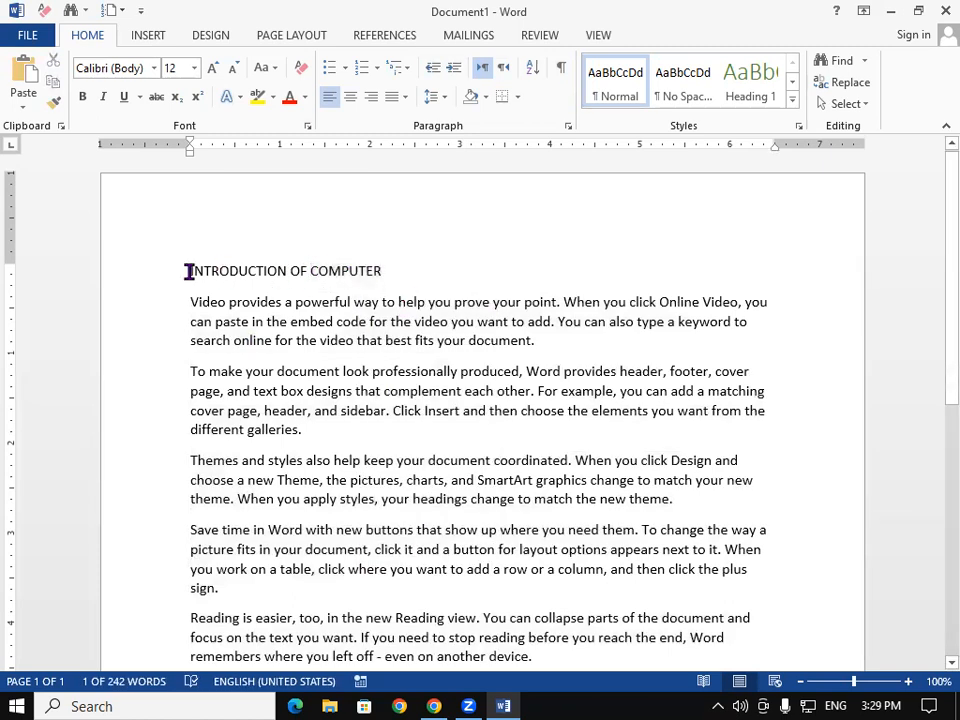
key(Return)
click(225, 253)
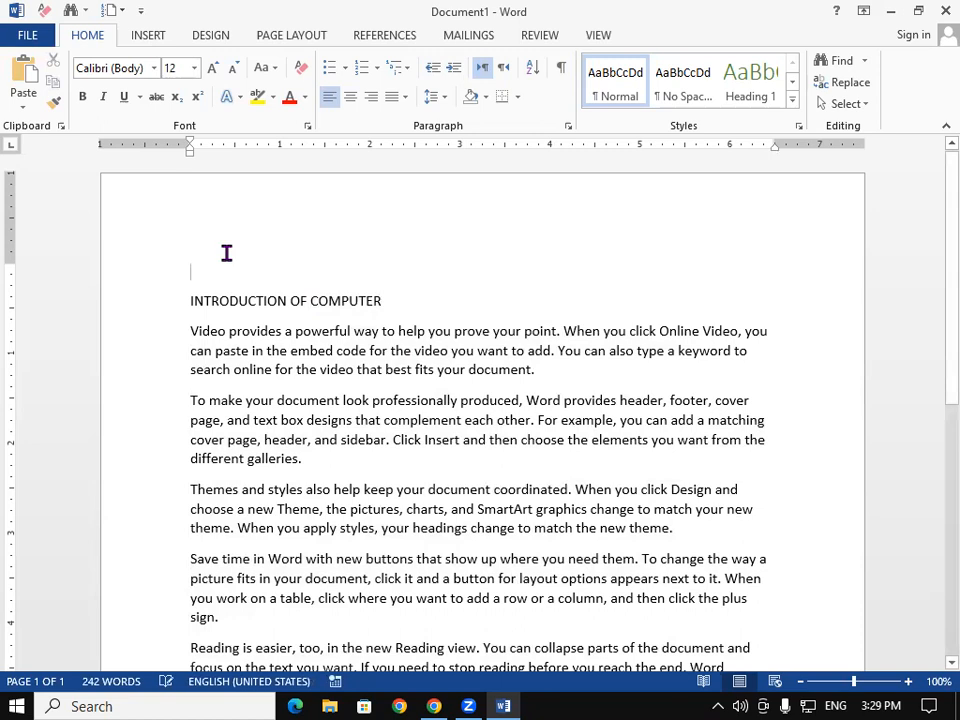
key(ctrl+v)
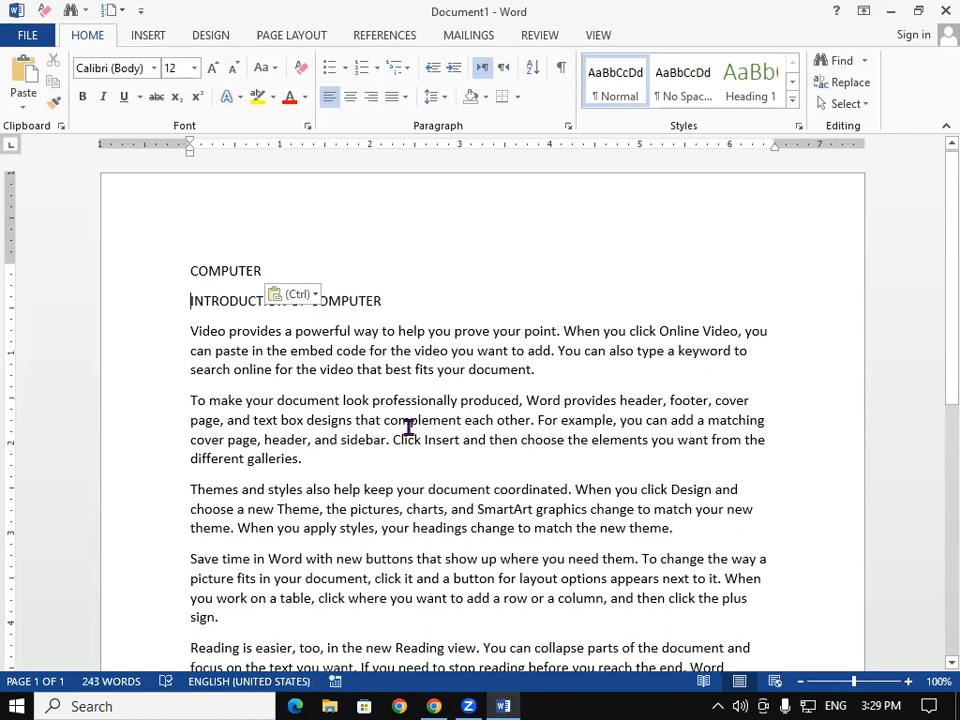
Indent the INTRODUCTION OF COMPUTER line by one tab stop and copy the whole line.
key(Tab)
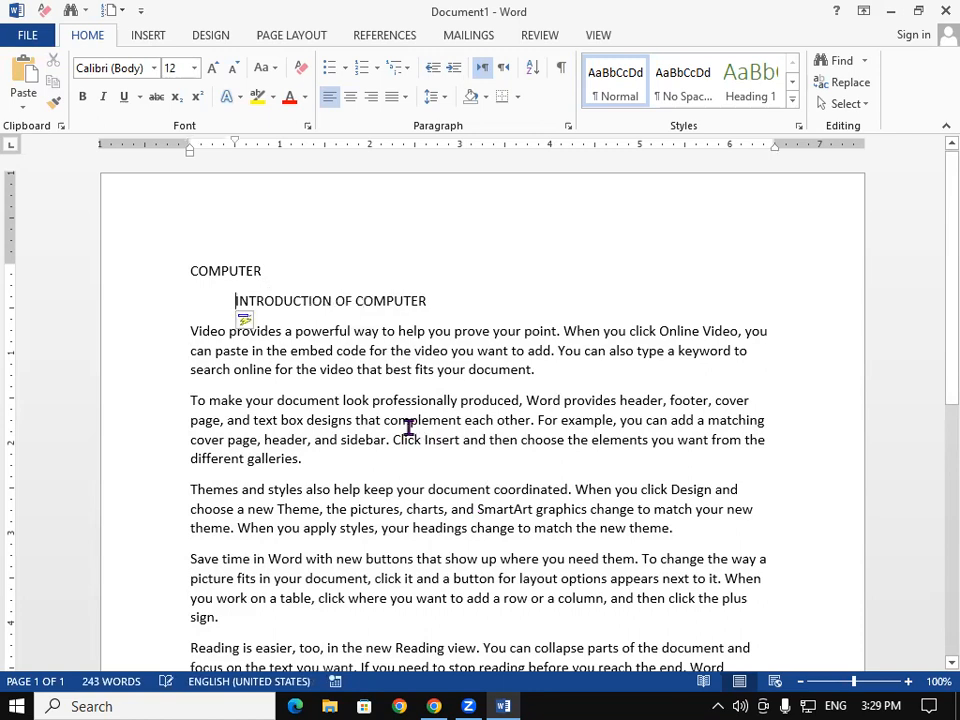
click(409, 427)
triple_click(339, 300)
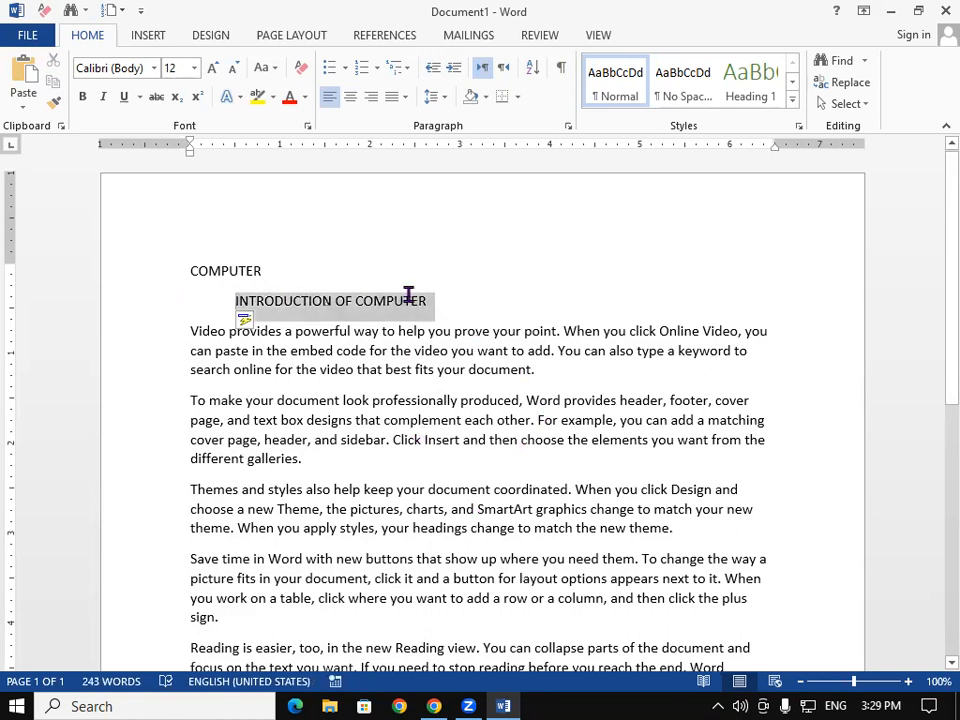
right_click(411, 300)
click(428, 332)
Add a blank line and the heading MONITOR below the first body paragraph, with a new line under it.
click(546, 370)
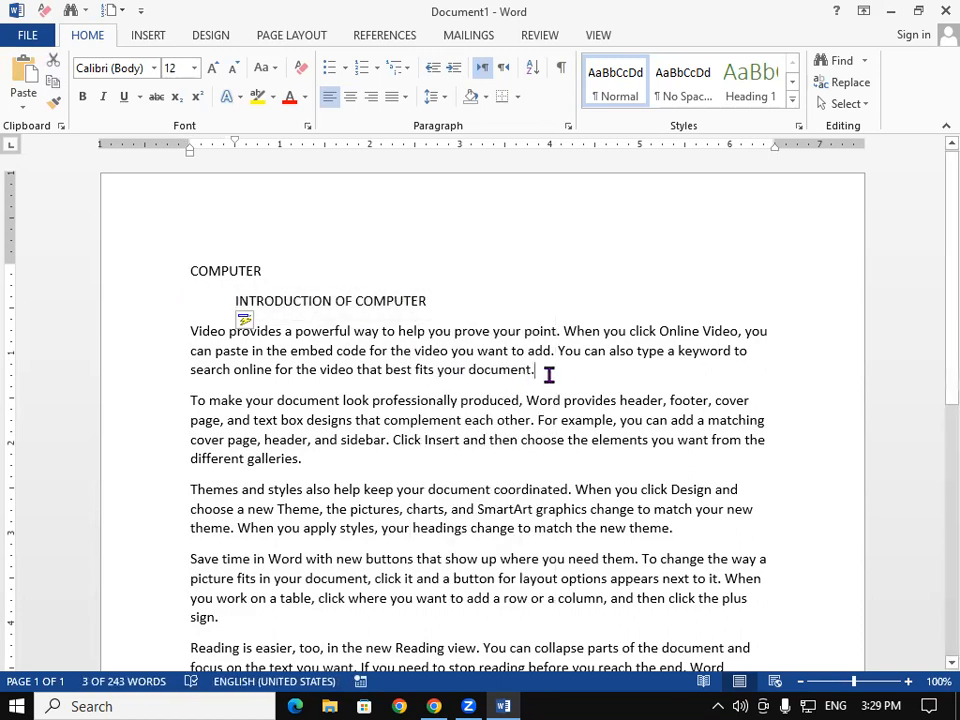
key(Return)
key(Return)
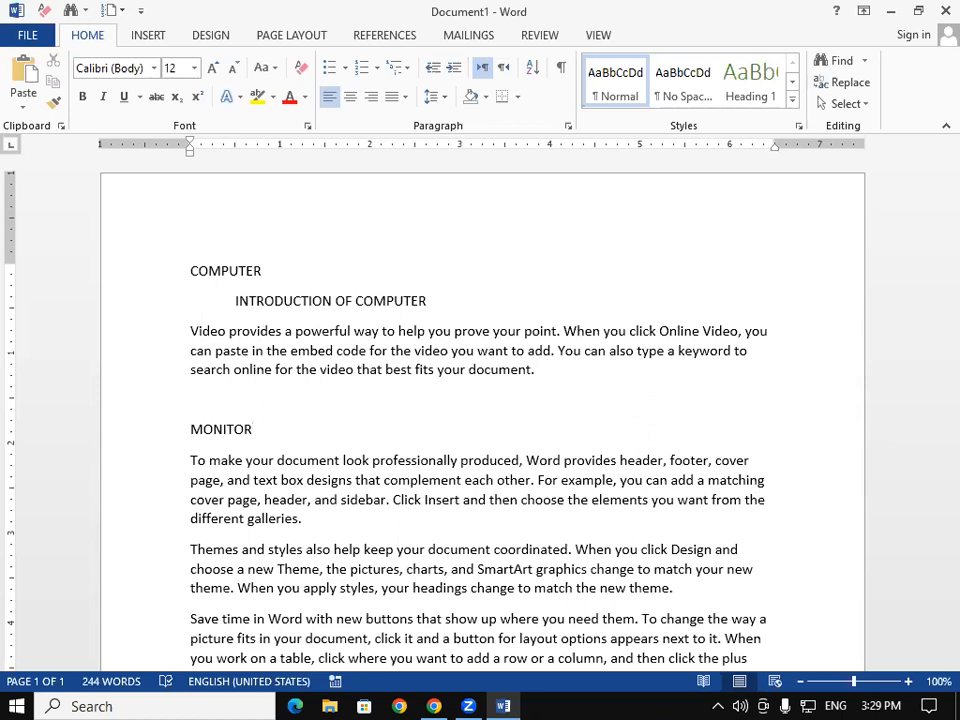
key(Return)
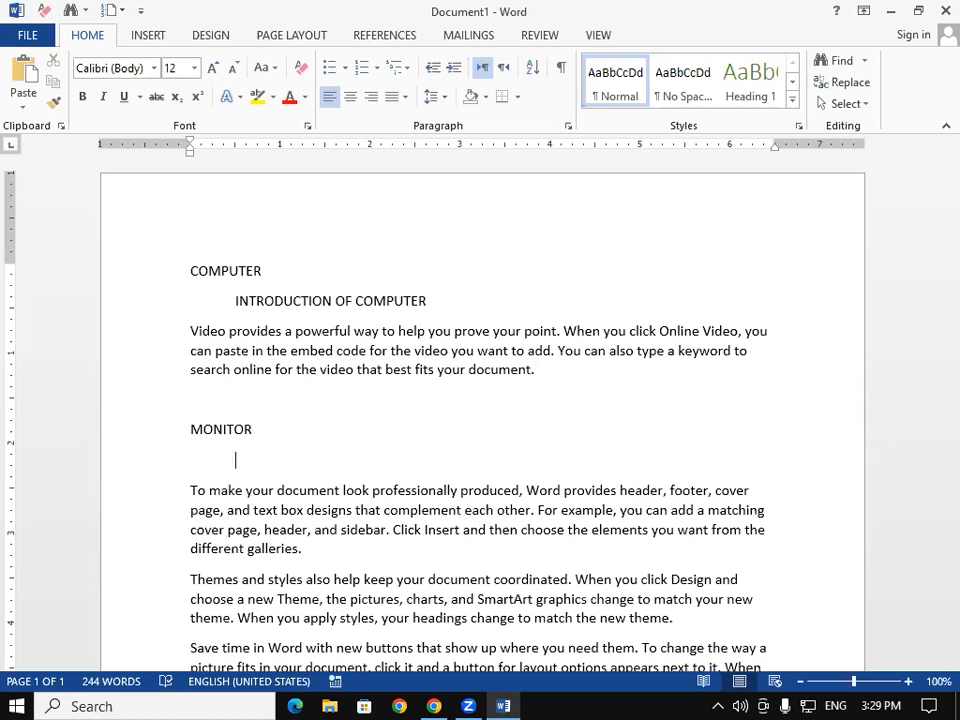
Paste the copied line, indented, under MONITOR, reword it to INTRODUCTION OF MONITOR, and remove the empty line below it.
key(ctrl+v)
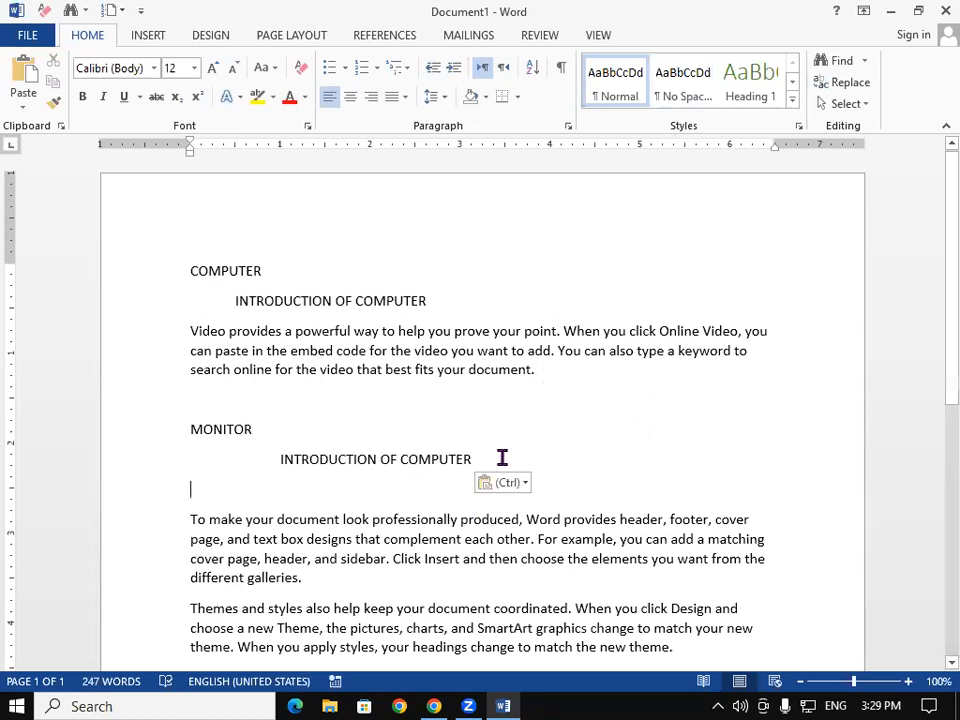
key(BackSpace)
key(BackSpace)
key(BackSpace)
key(BackSpace)
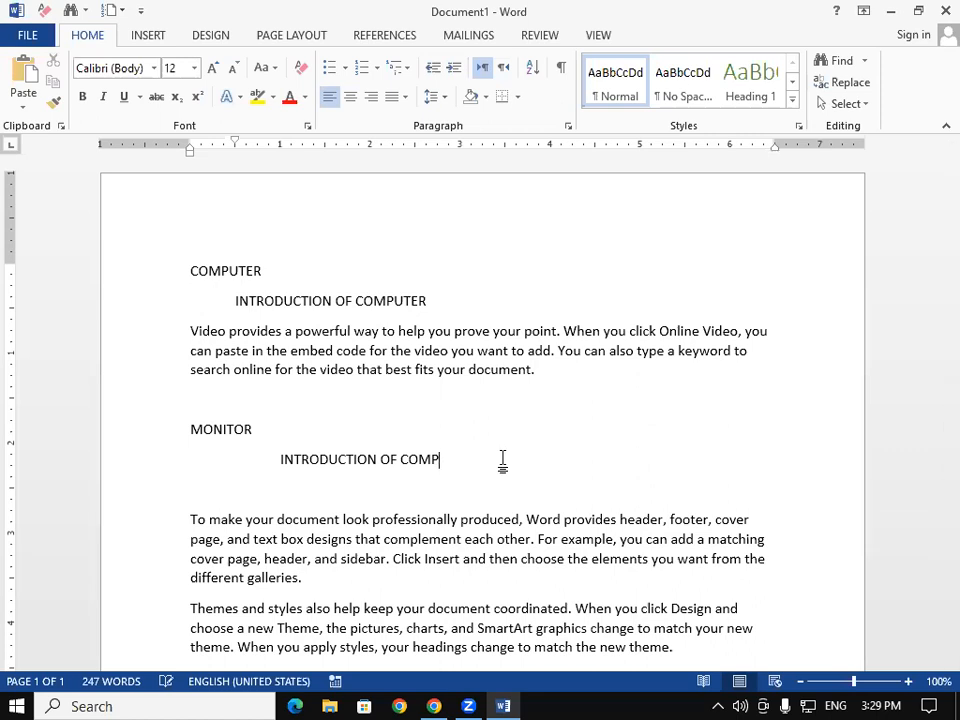
text(MONITOR)
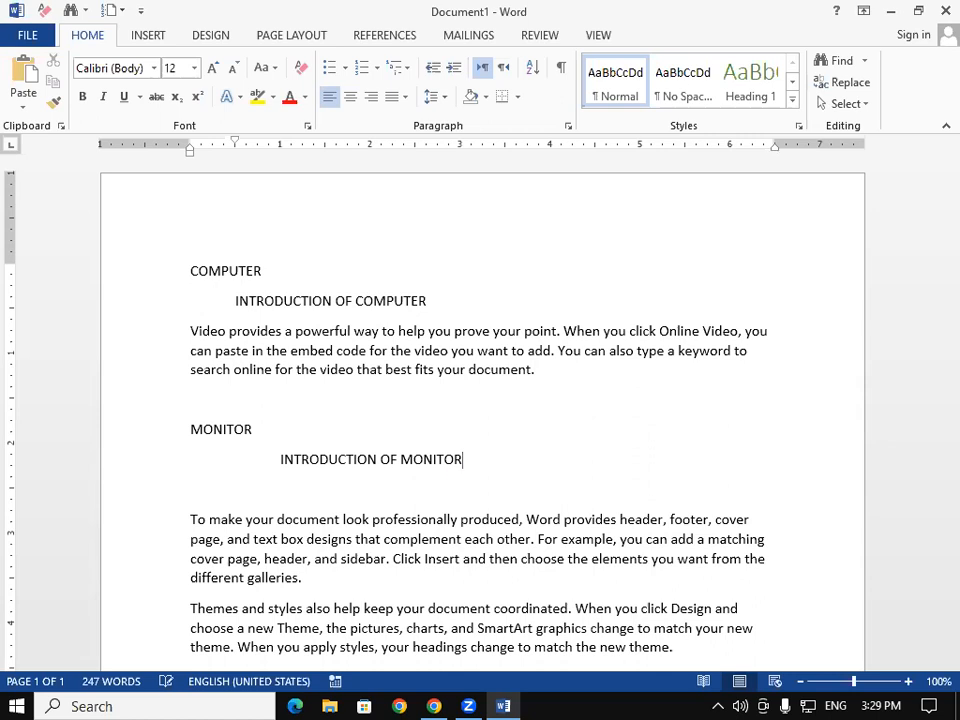
click(186, 519)
key(BackSpace)
Add a blank line and the heading PRINTER after the paragraph ending in "different galleries", with a new line under it.
scroll(186, 518, down, 2)
click(369, 420)
key(Return)
key(Return)
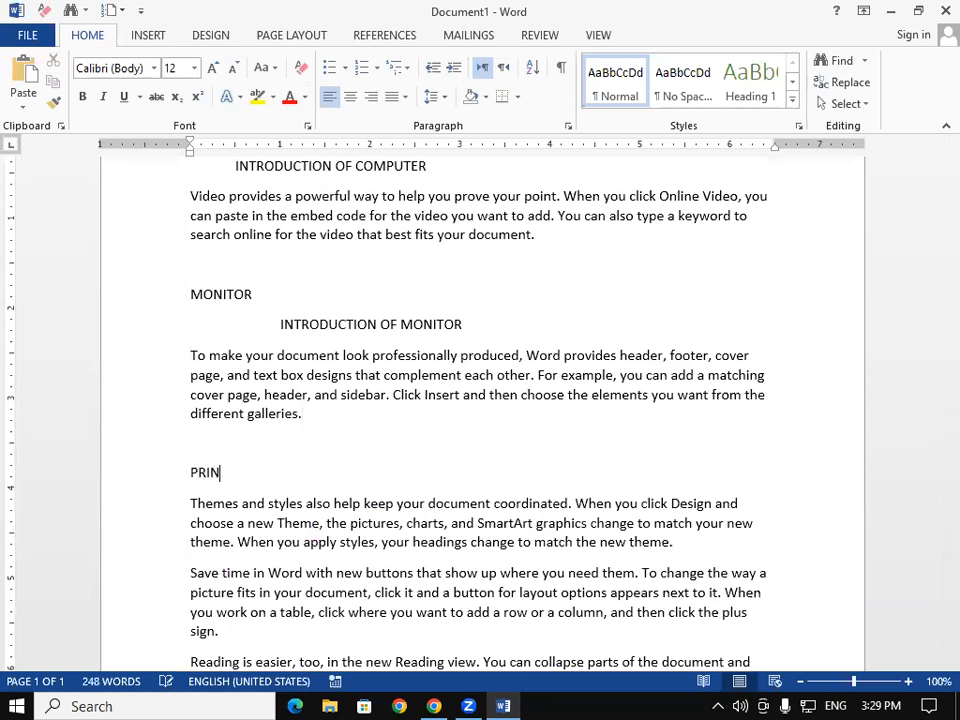
key(Return)
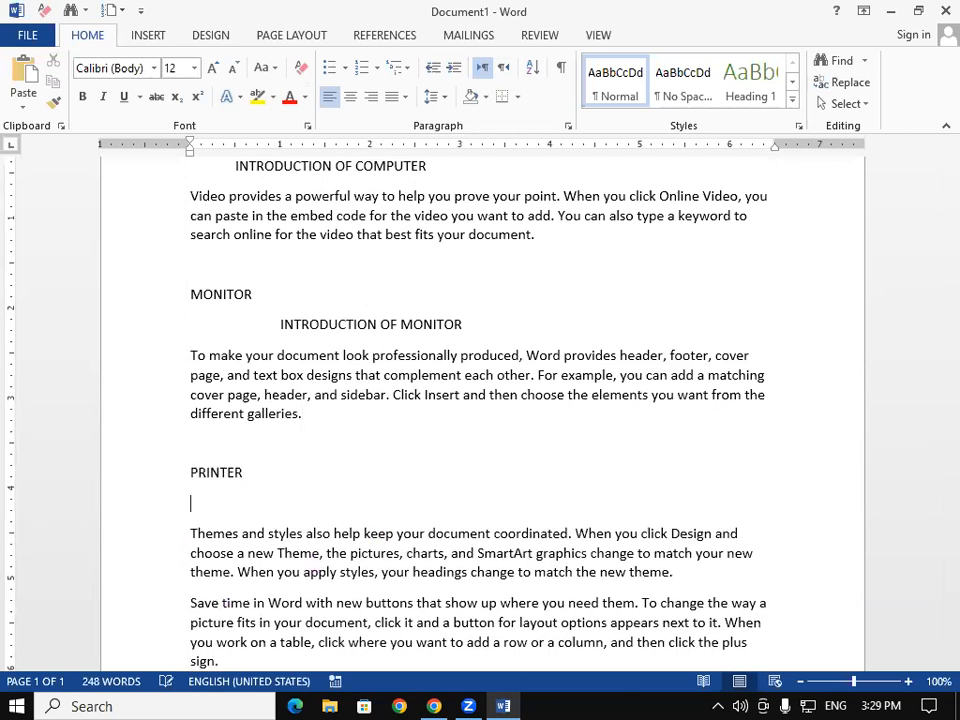
Paste the copied line, indented, under PRINTER, remove the empty line below it, and reword it to INTRODUCTION OF PRINTER.
key(ctrl+v)
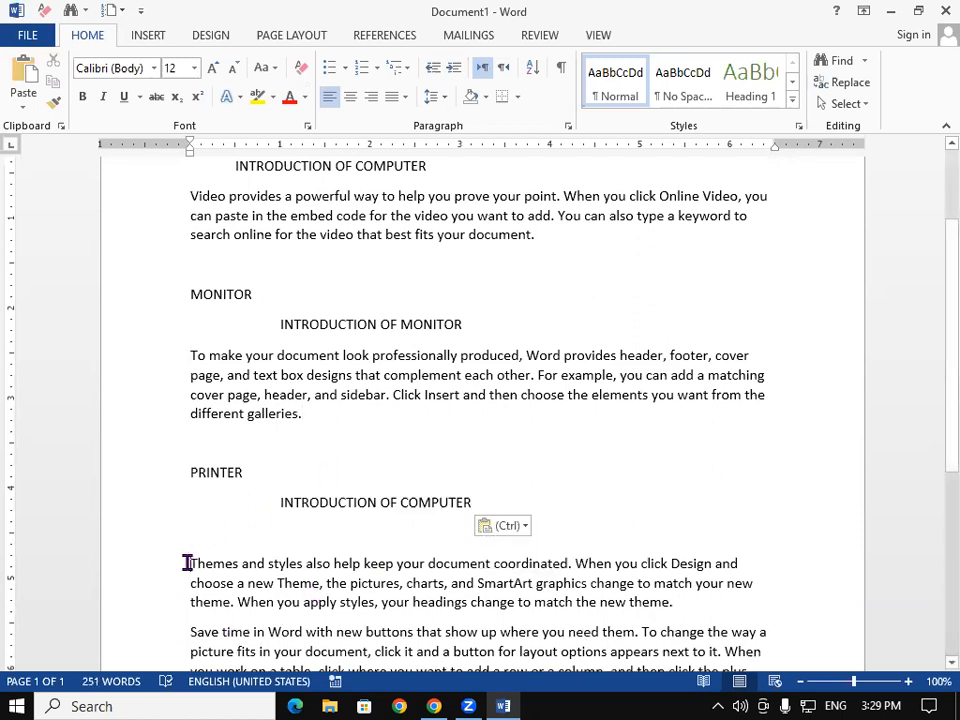
key(BackSpace)
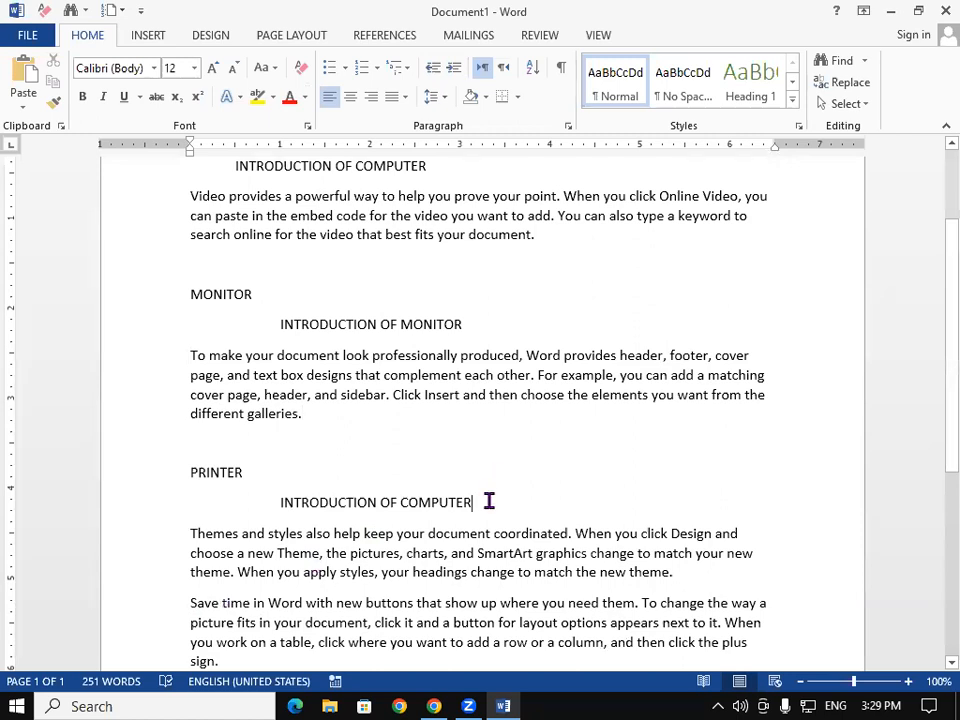
key(BackSpace)
key(BackSpace)
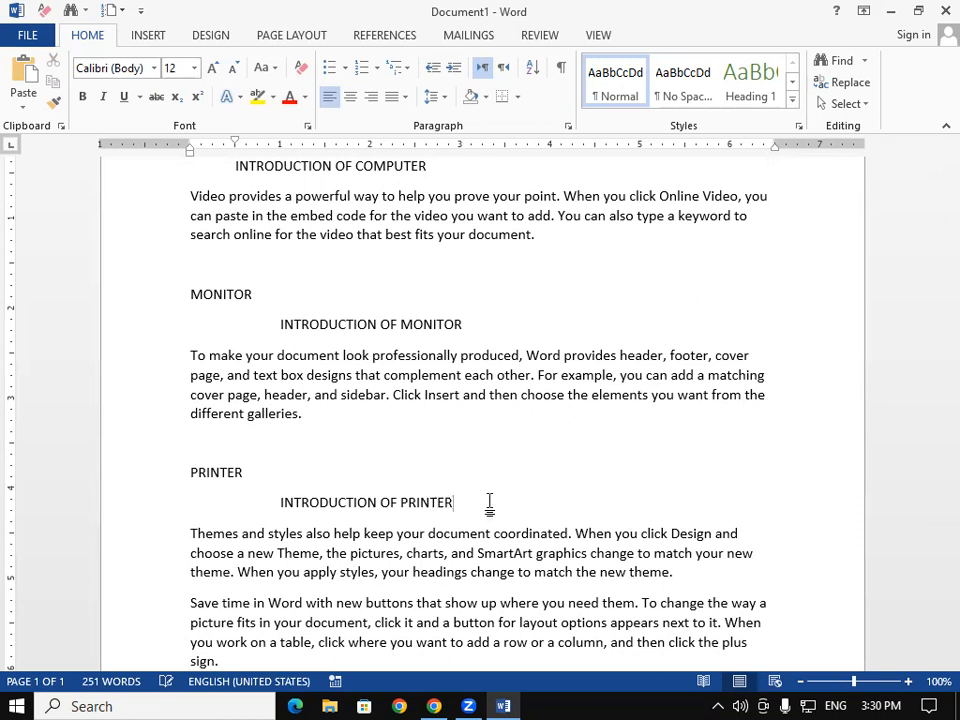
Add a blank line and the heading MEMORY after the paragraph about themes and styles, with a new line under it.
scroll(489, 502, down, 4)
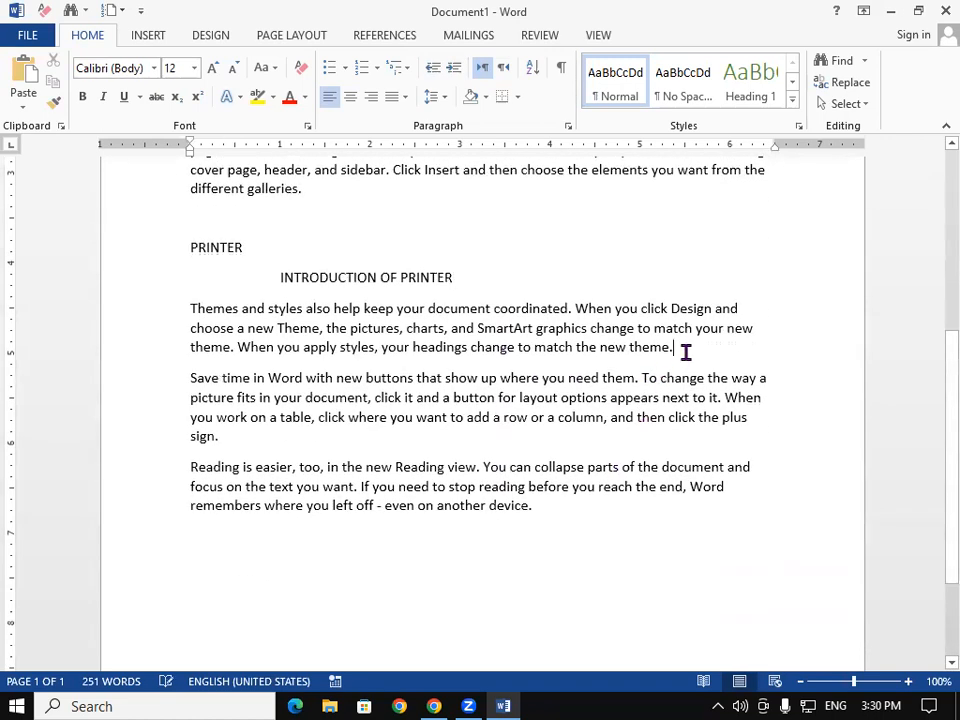
click(686, 352)
key(Return)
key(Return)
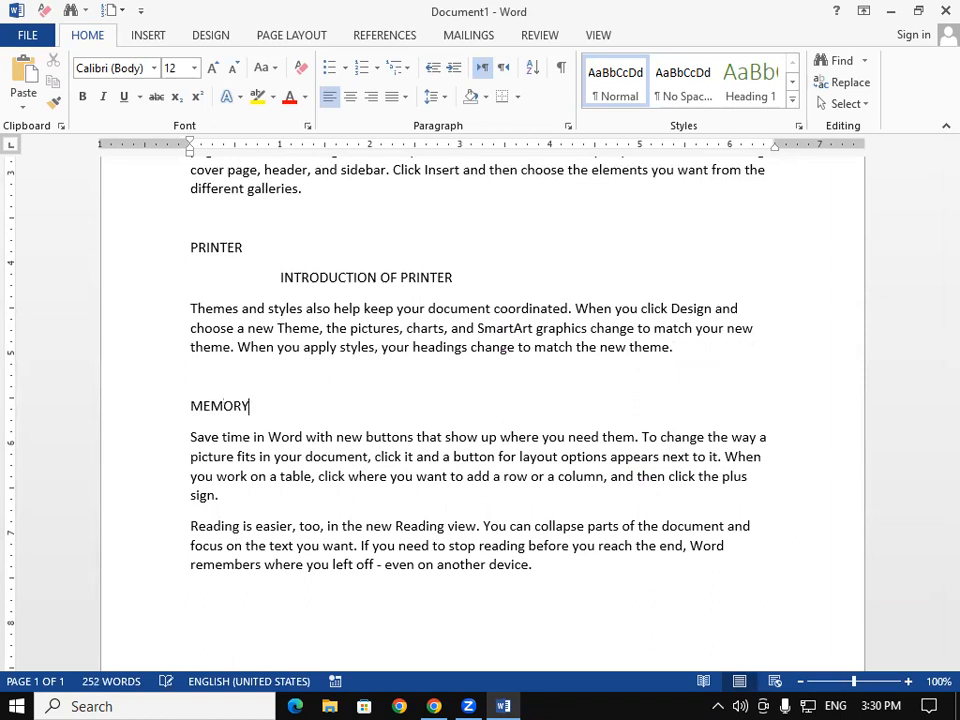
key(Return)
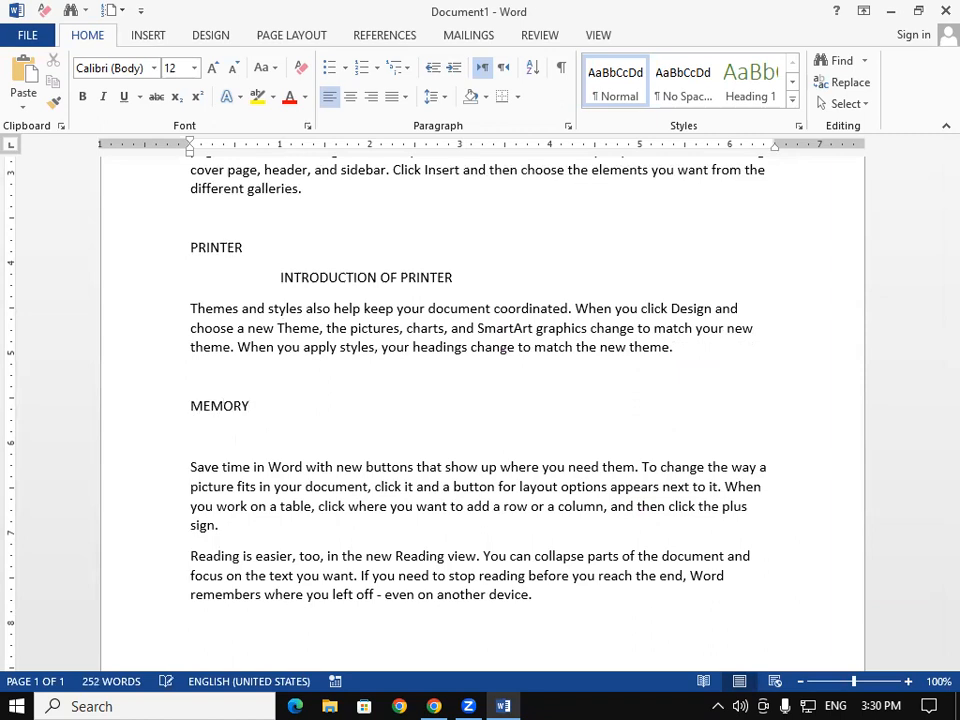
Paste the copied line, indented, under MEMORY, reword it to INTRODUCTION OF MEMORY, and remove the empty line below it.
key(ctrl+v)
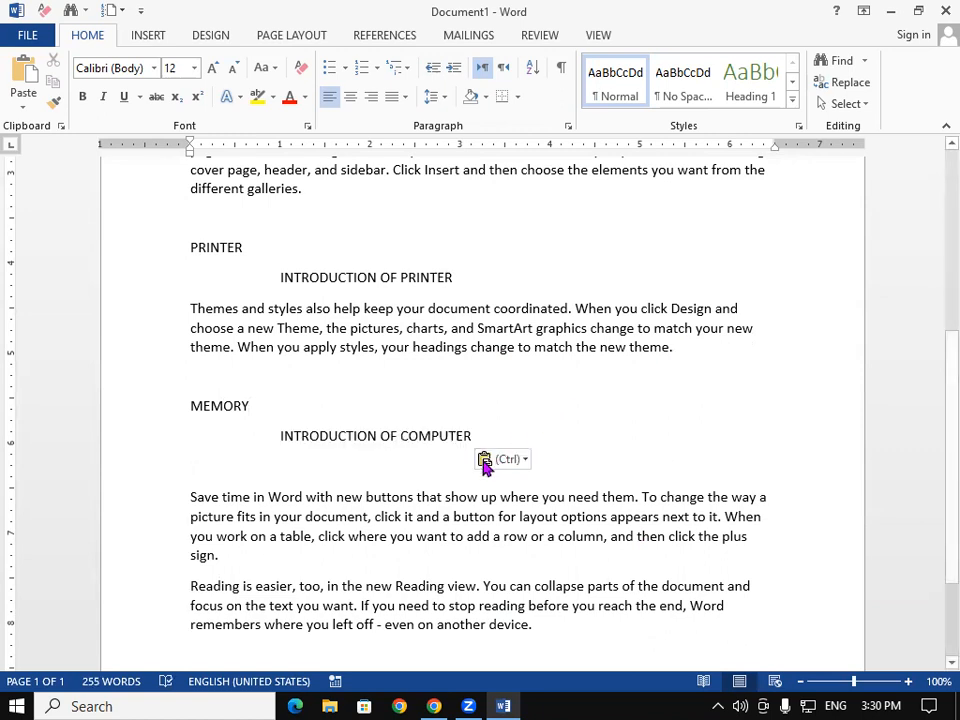
key(BackSpace)
key(BackSpace)
key(BackSpace)
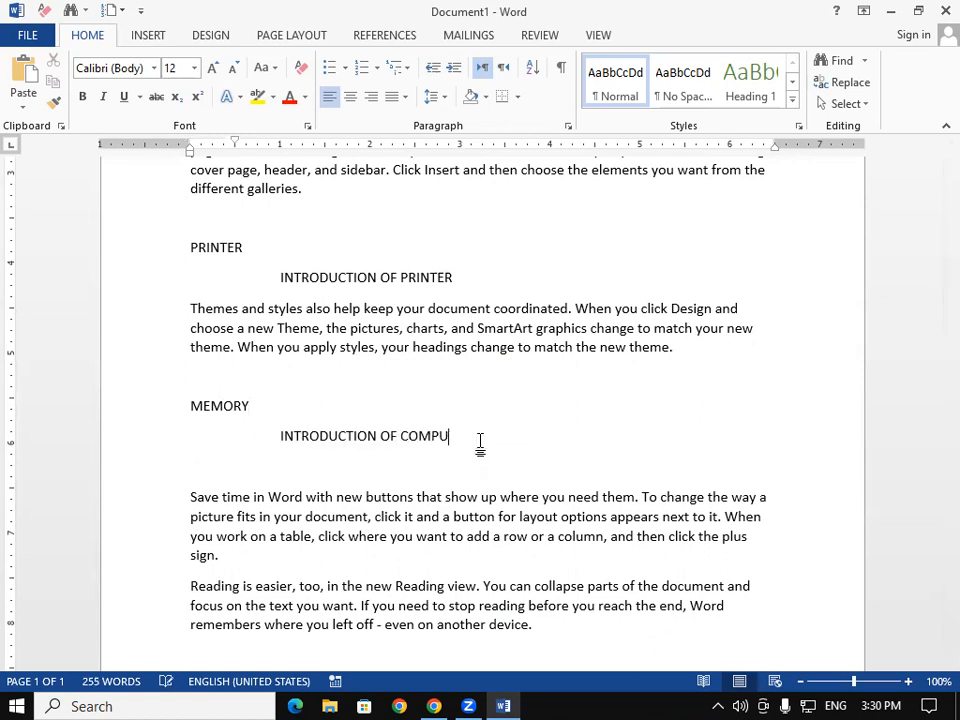
text(MEMORY)
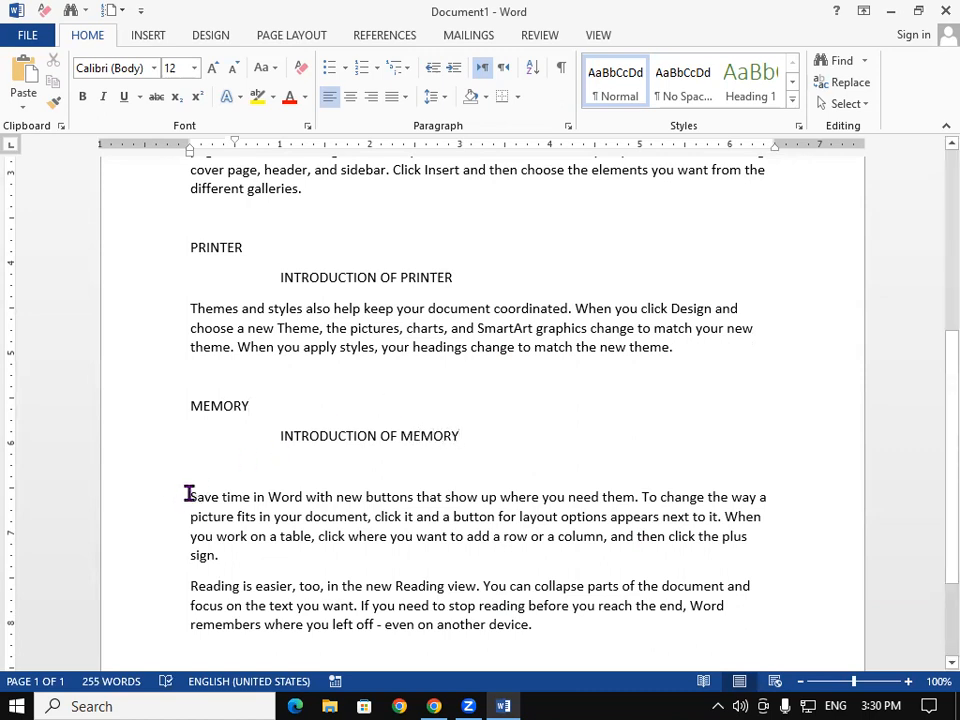
click(189, 490)
key(BackSpace)
Add a blank line and the heading MOUSE after the paragraph ending in "plus sign", with a new line under it.
scroll(454, 602, down, 2)
click(230, 437)
key(Return)
key(Return)
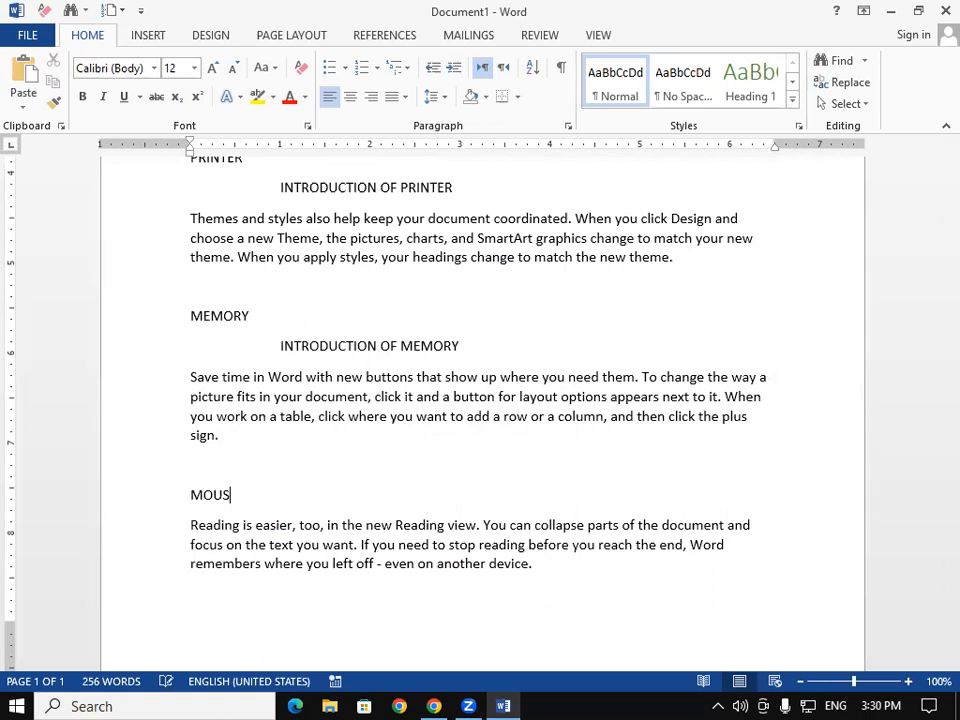
text(MOUSE)
key(Return)
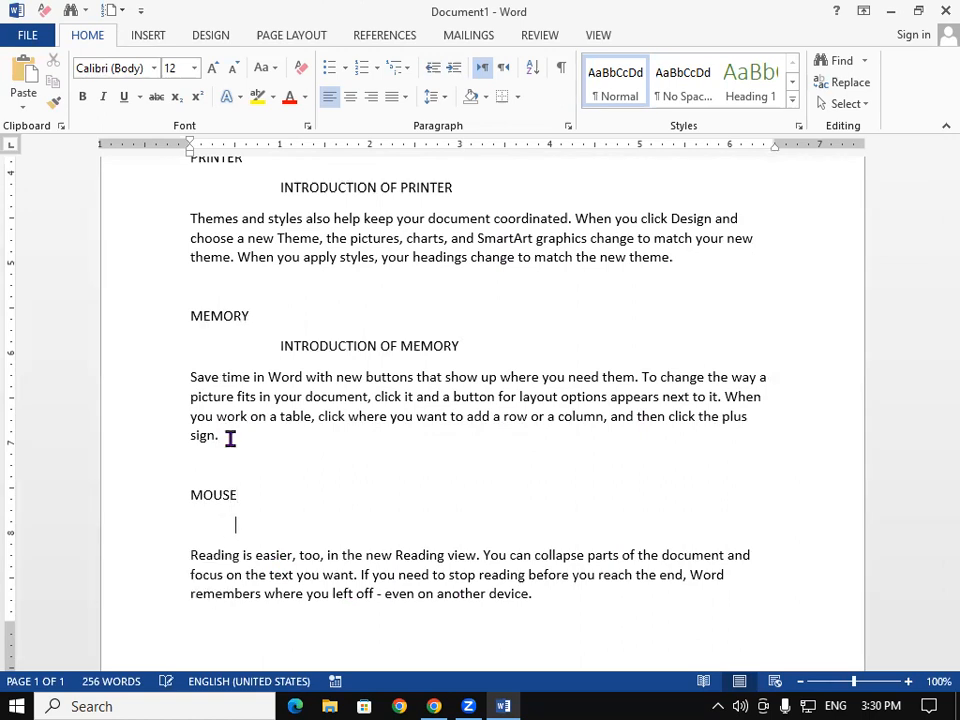
Paste the copied line, indented, under MOUSE, reword it to INTRODUCTION OF MOUSE, and remove the empty line below it.
text(INTRODUCTION OF COMPUTER)
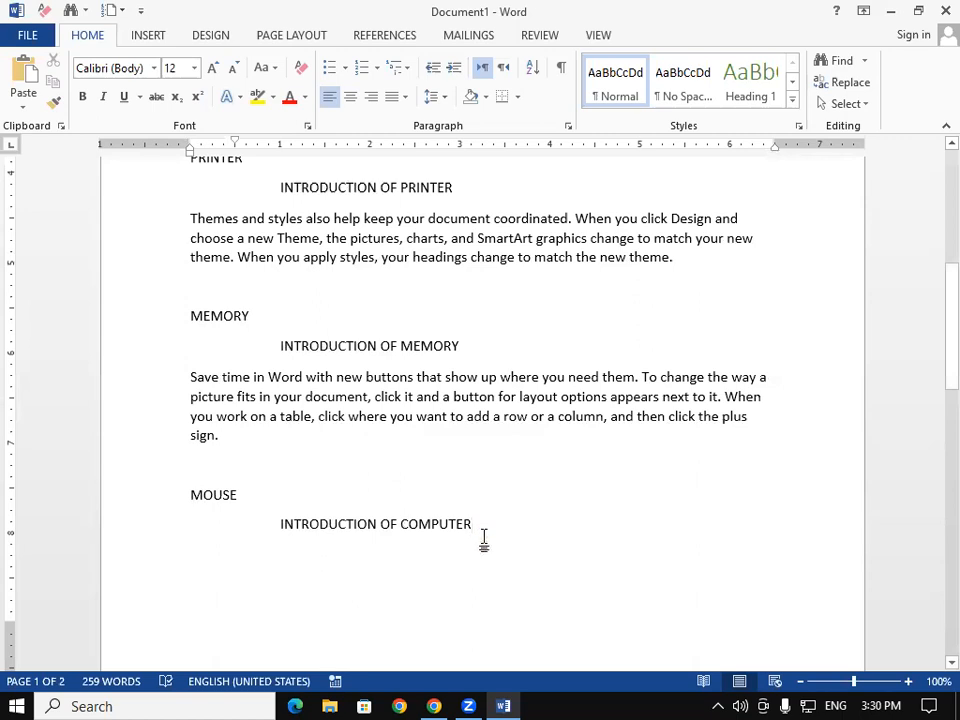
key(BackSpace)
key(BackSpace)
key(BackSpace)
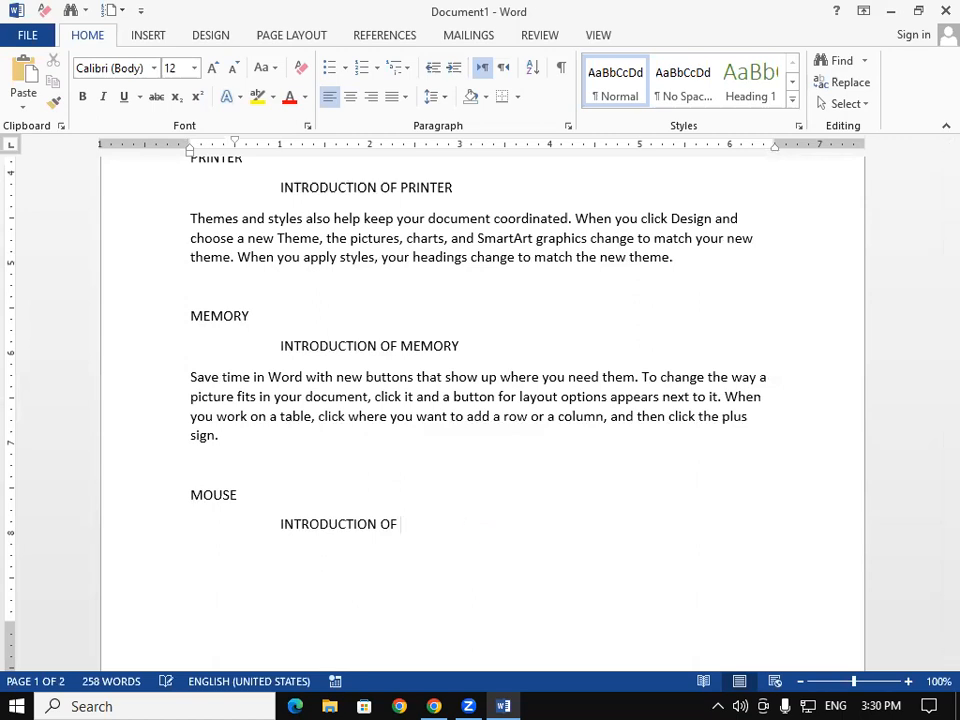
scroll(467, 527, down, 4)
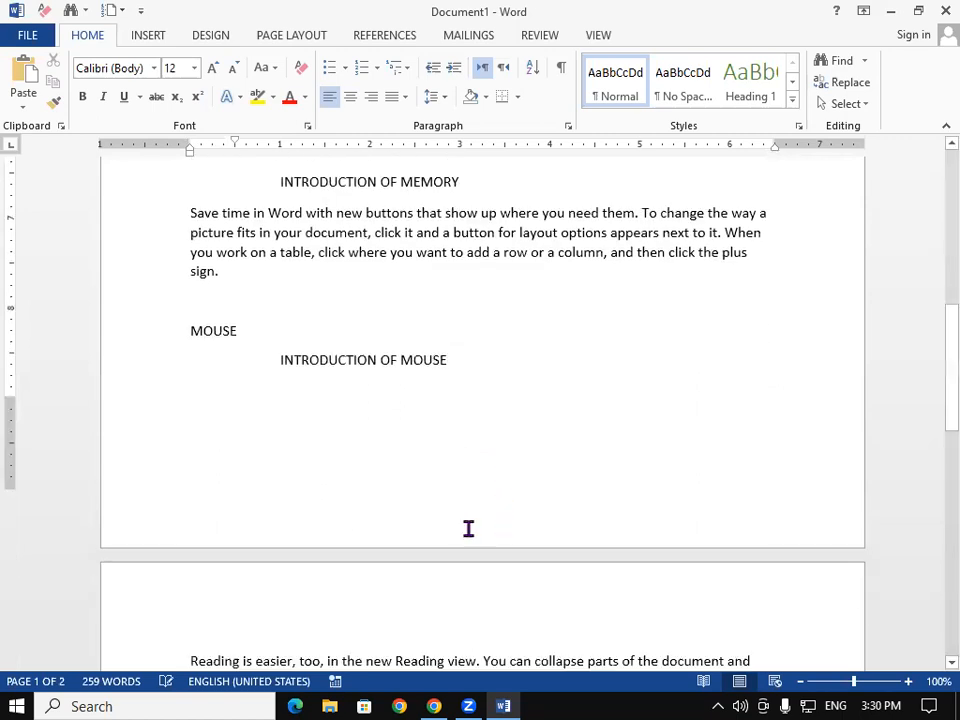
click(181, 593)
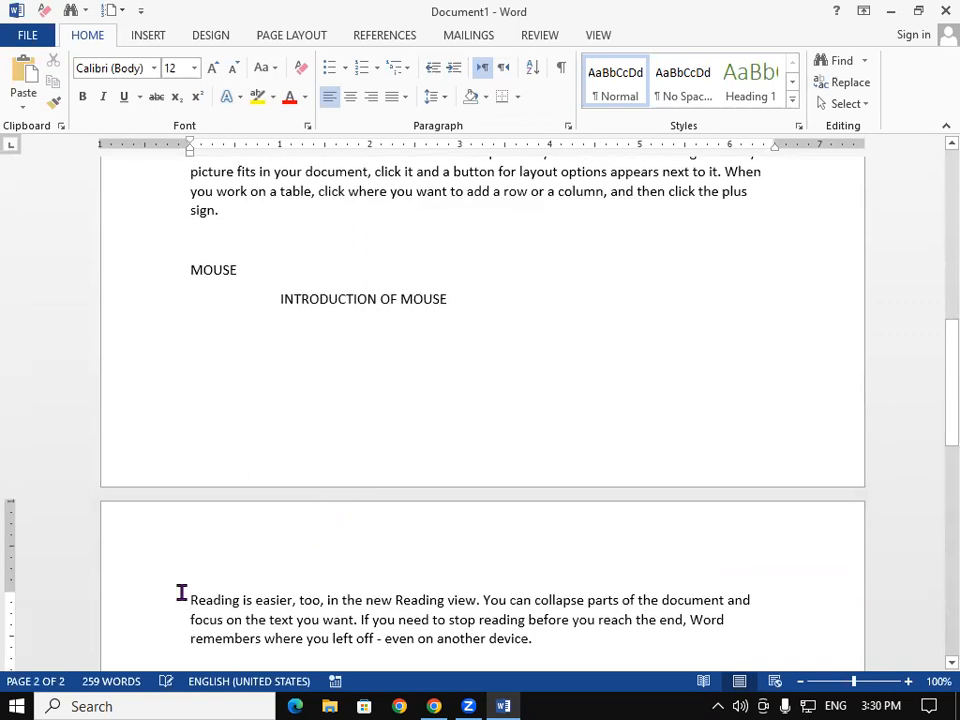
key(BackSpace)
Apply the Heading 1 style to the COMPUTER heading at the start of the document.
scroll(484, 508, down, 4)
scroll(483, 497, up, 1)
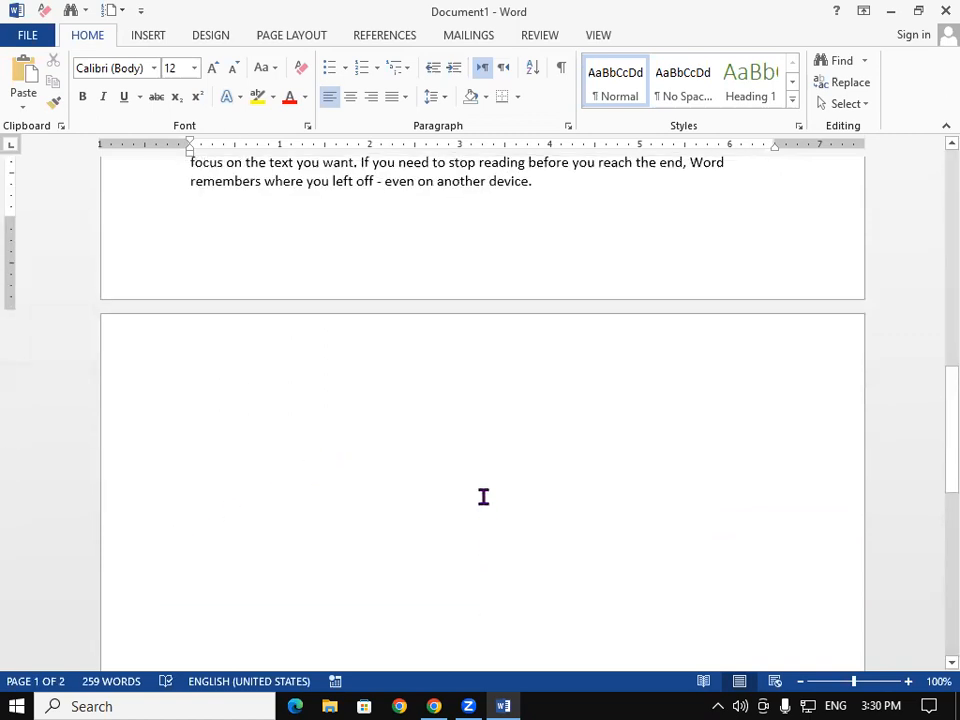
scroll(483, 497, up, 15)
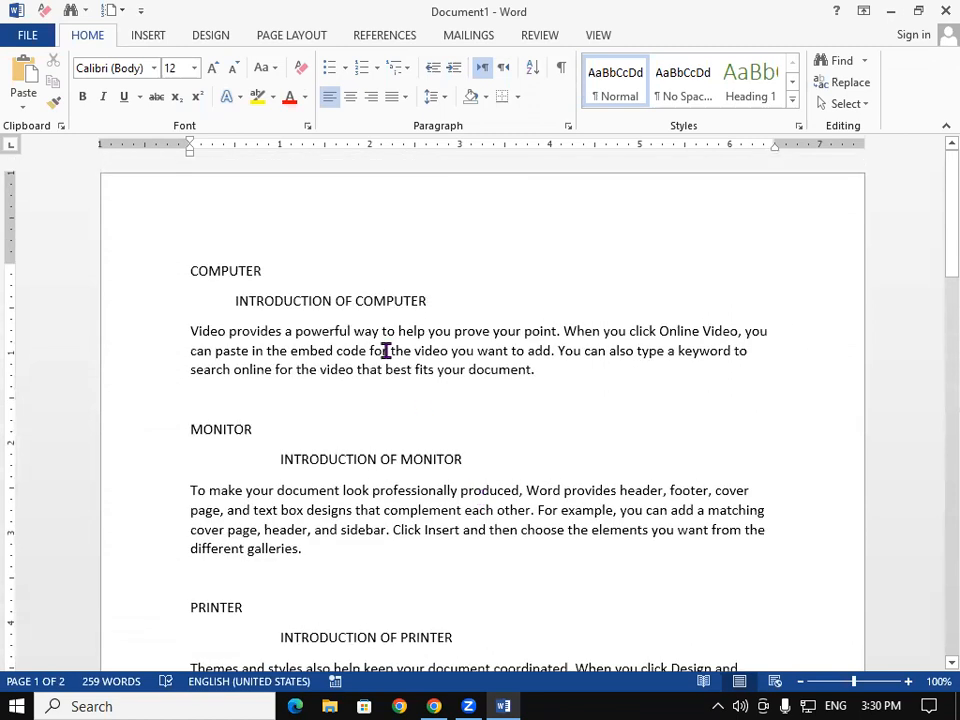
drag(188, 270, 262, 265)
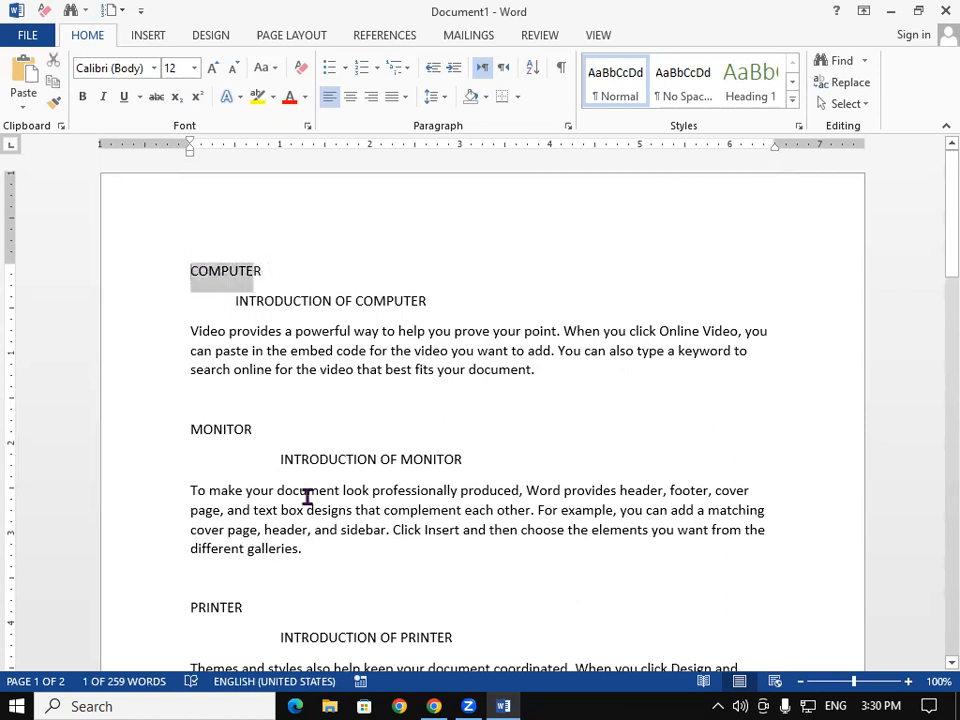
click(316, 370)
drag(198, 265, 277, 267)
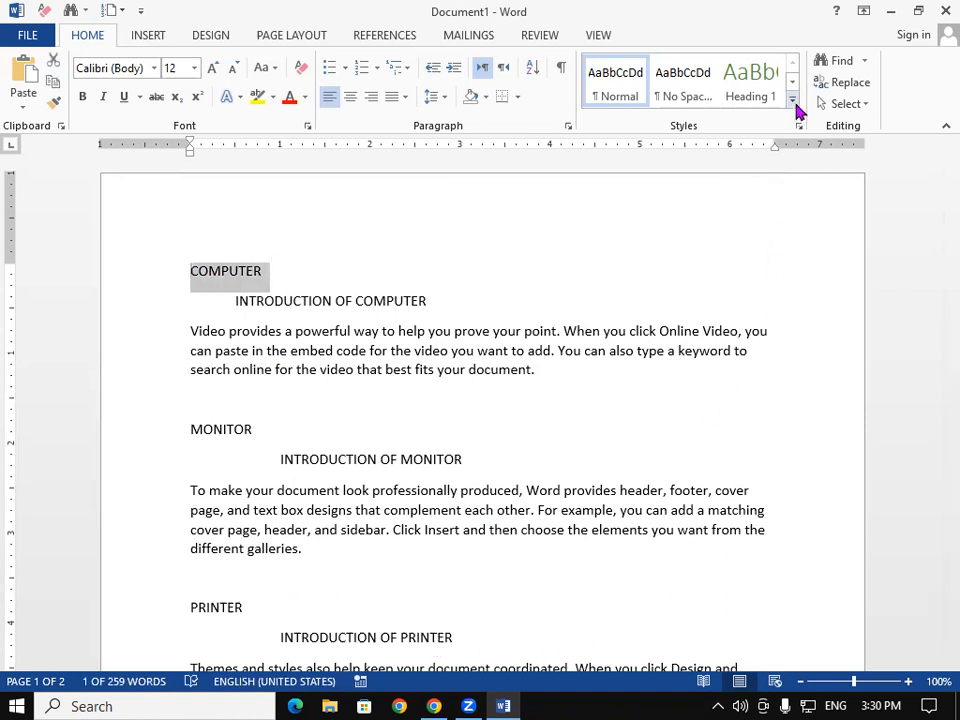
click(792, 100)
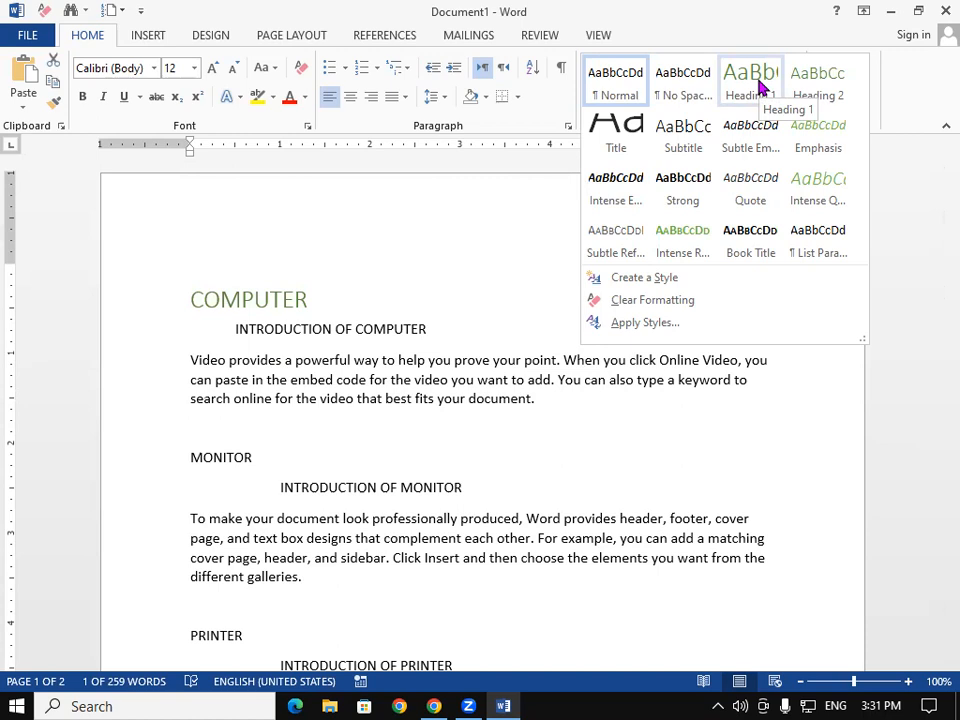
click(760, 88)
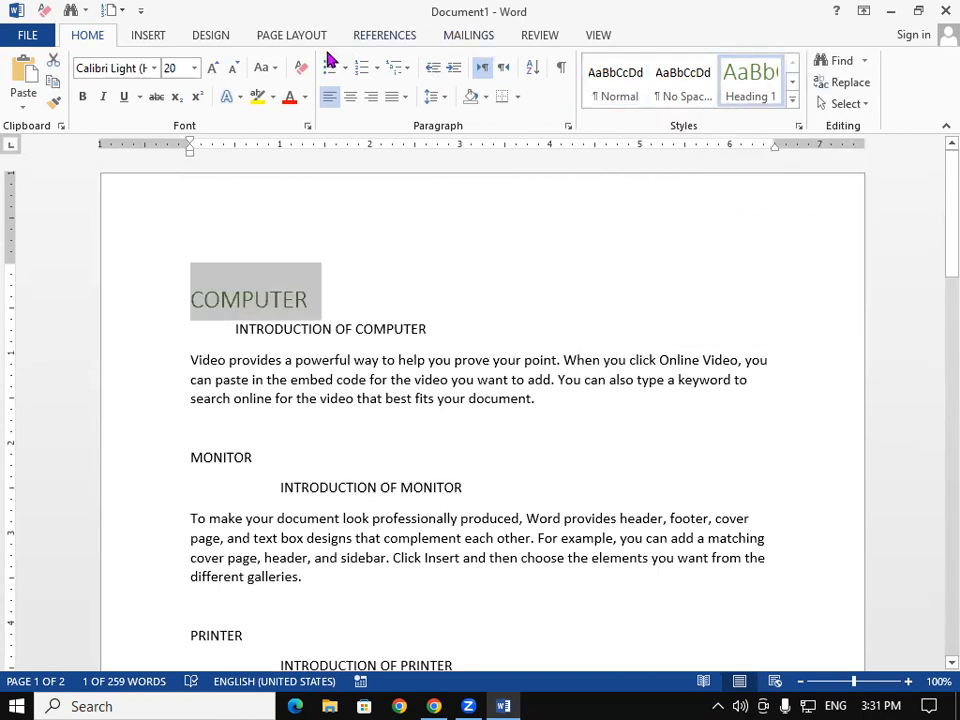
Format the COMPUTER heading as bold, 26 pt, red text.
click(85, 100)
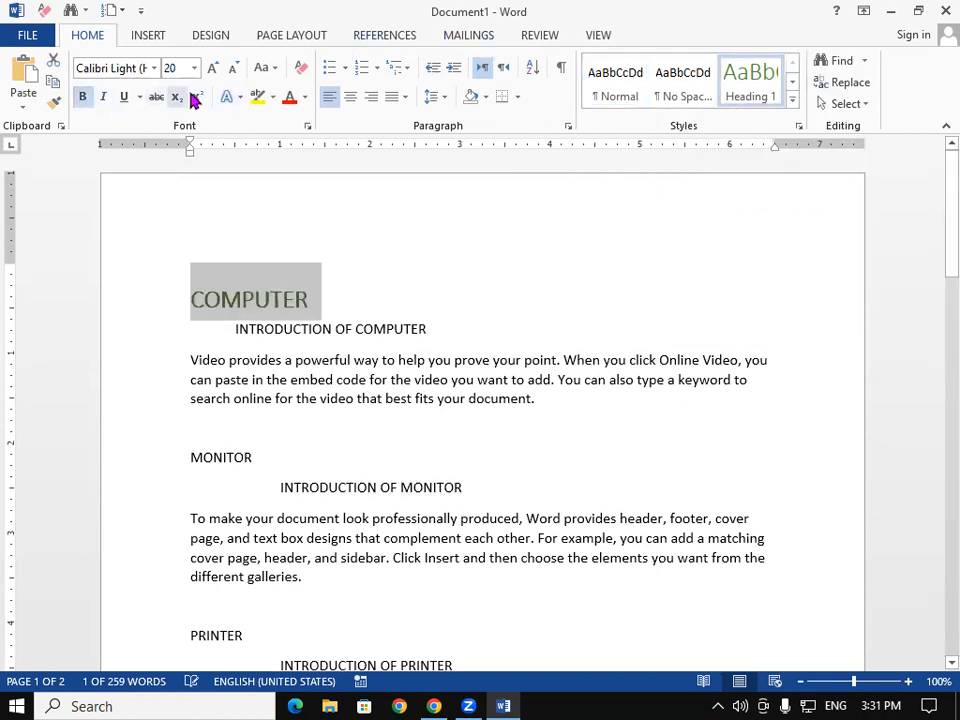
click(212, 72)
click(212, 72)
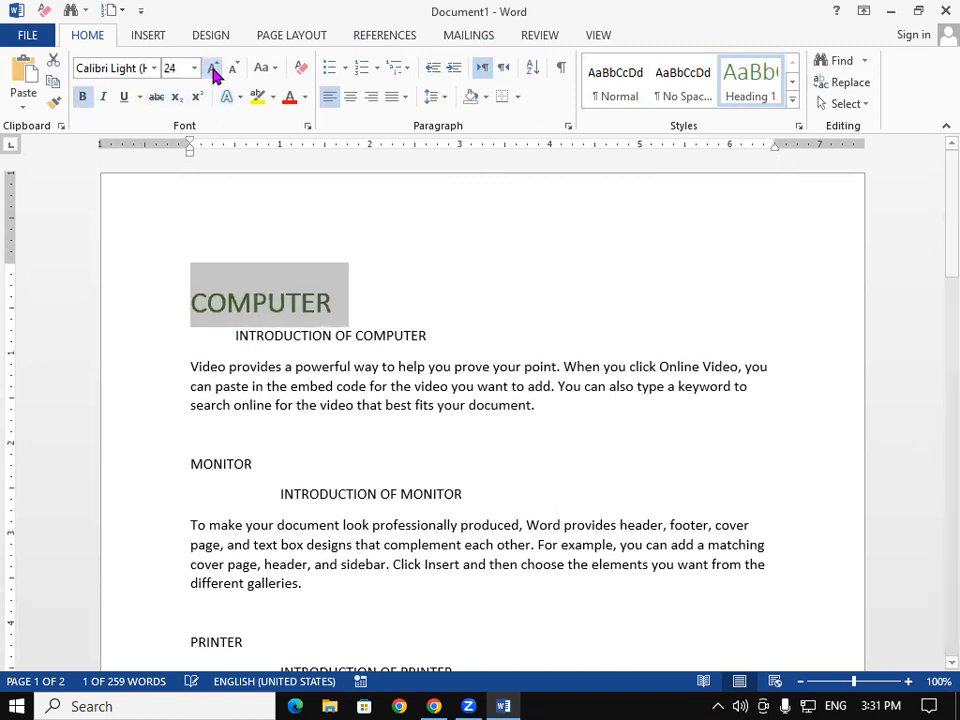
click(213, 72)
click(289, 97)
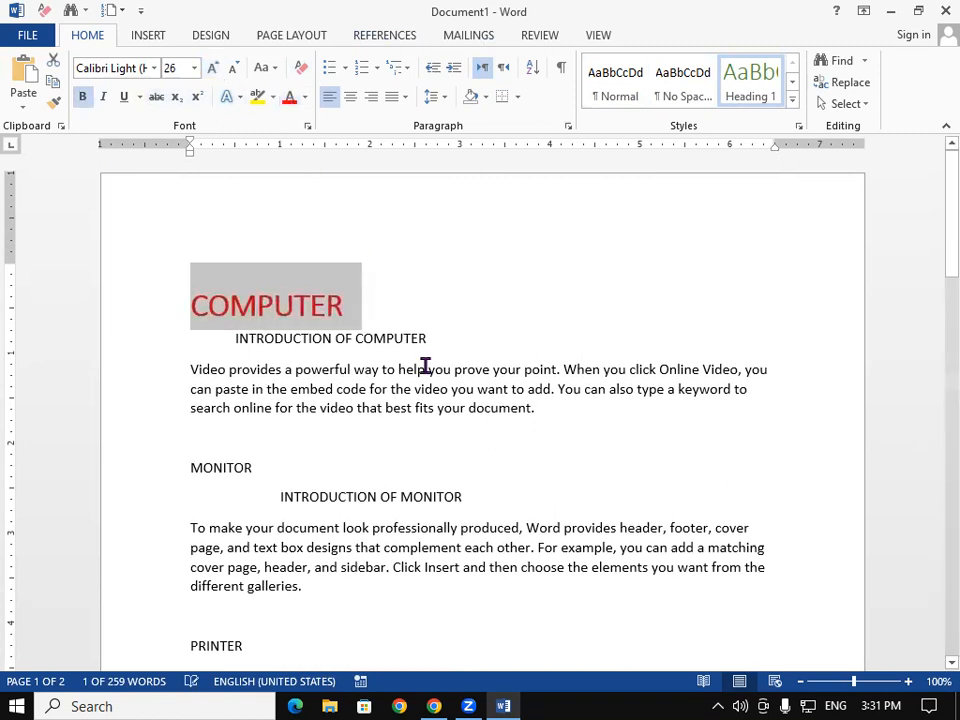
click(425, 369)
Apply the Heading 2 style to the MONITOR heading.
scroll(388, 486, down, 1)
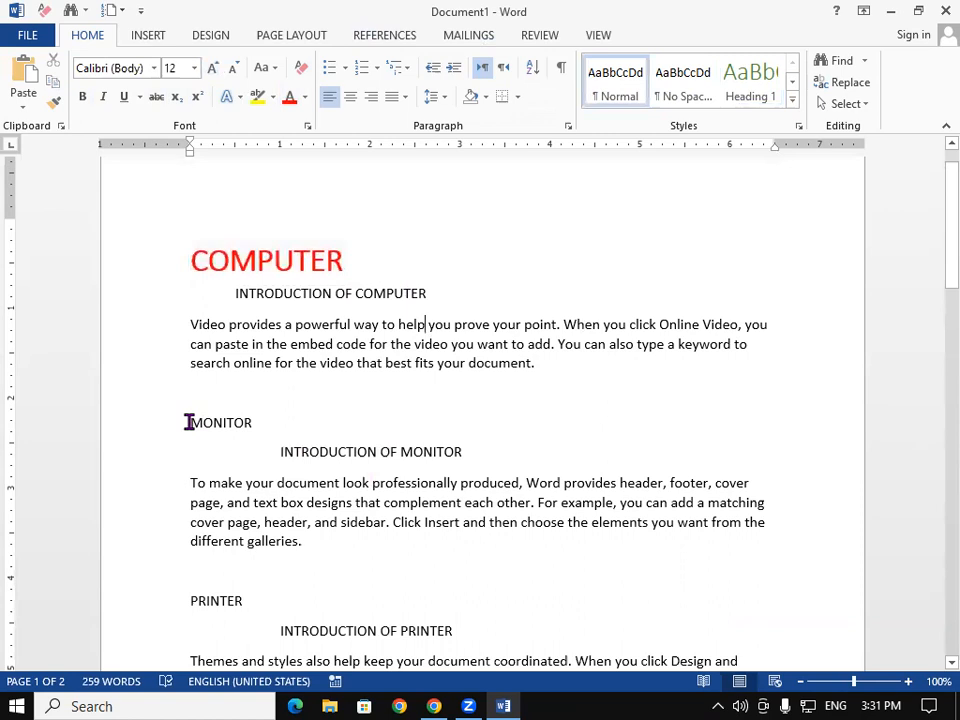
drag(242, 422, 778, 418)
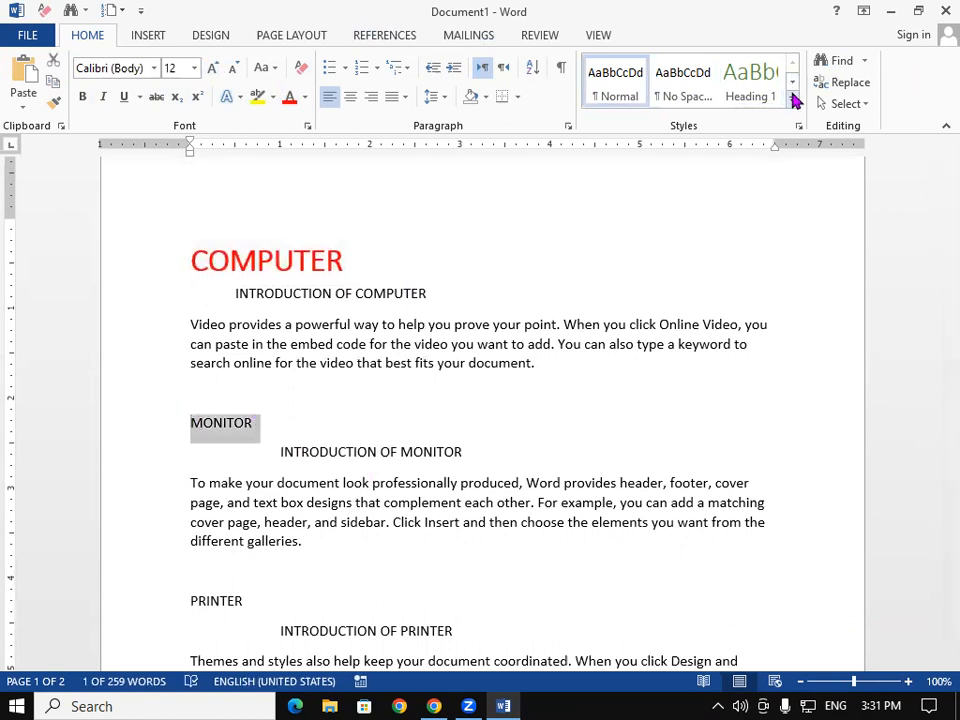
click(792, 100)
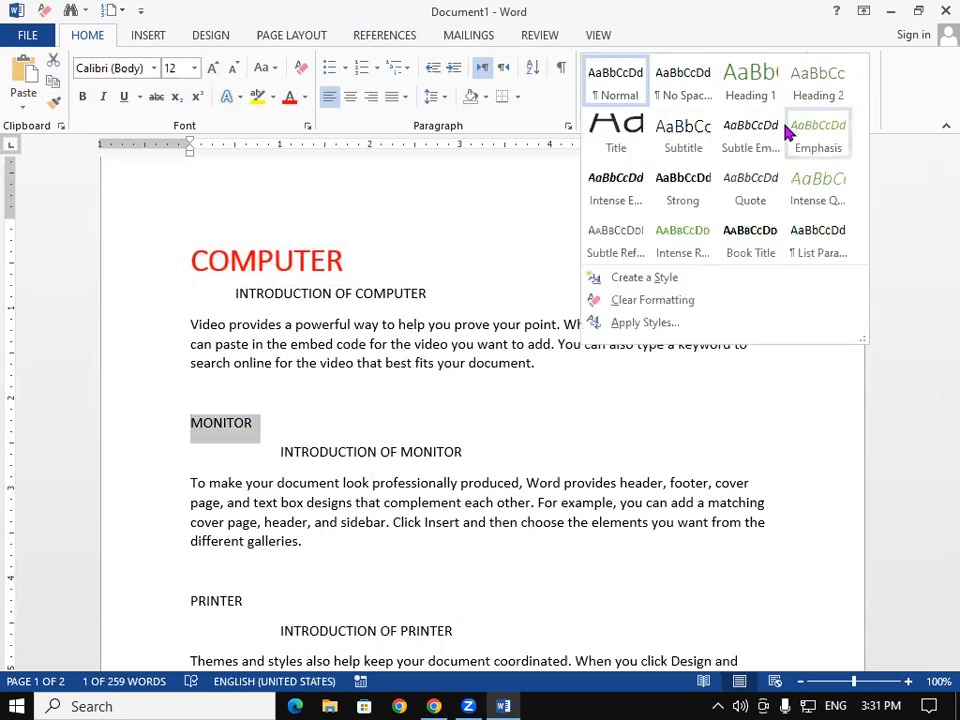
click(841, 88)
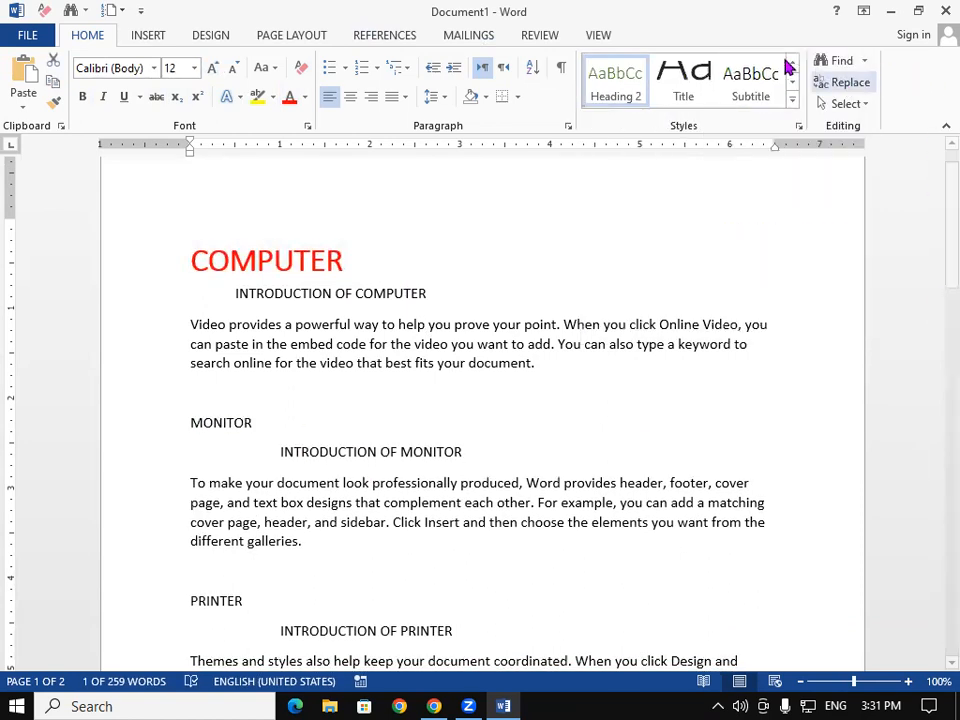
Enlarge the MONITOR heading to 26 pt and make it bold and red.
click(212, 68)
click(212, 68)
click(212, 68)
click(212, 68)
click(212, 68)
click(212, 68)
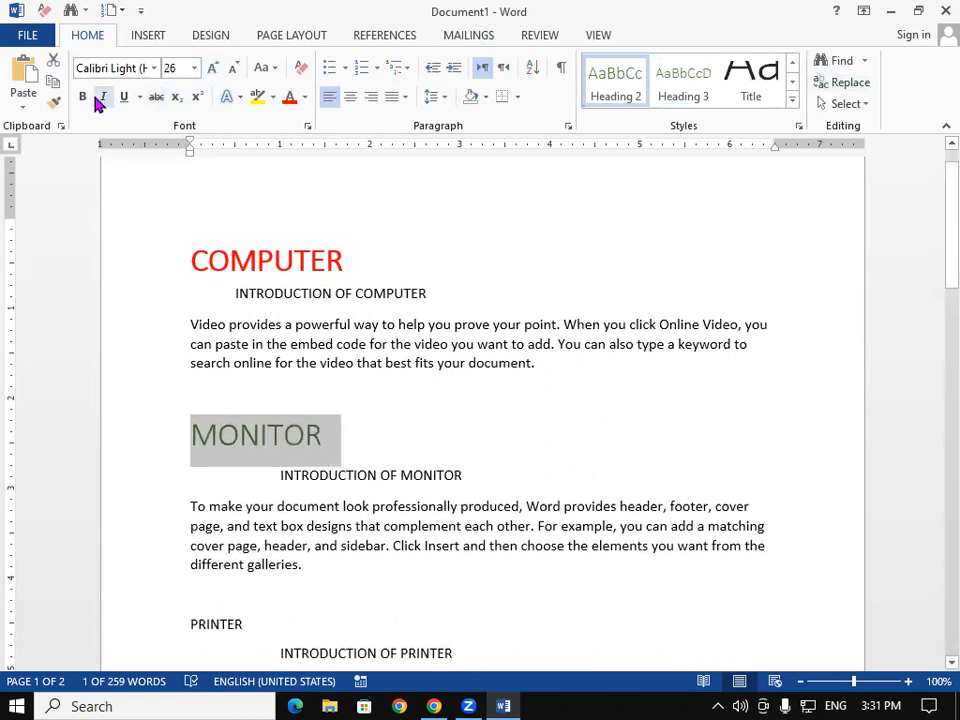
click(84, 98)
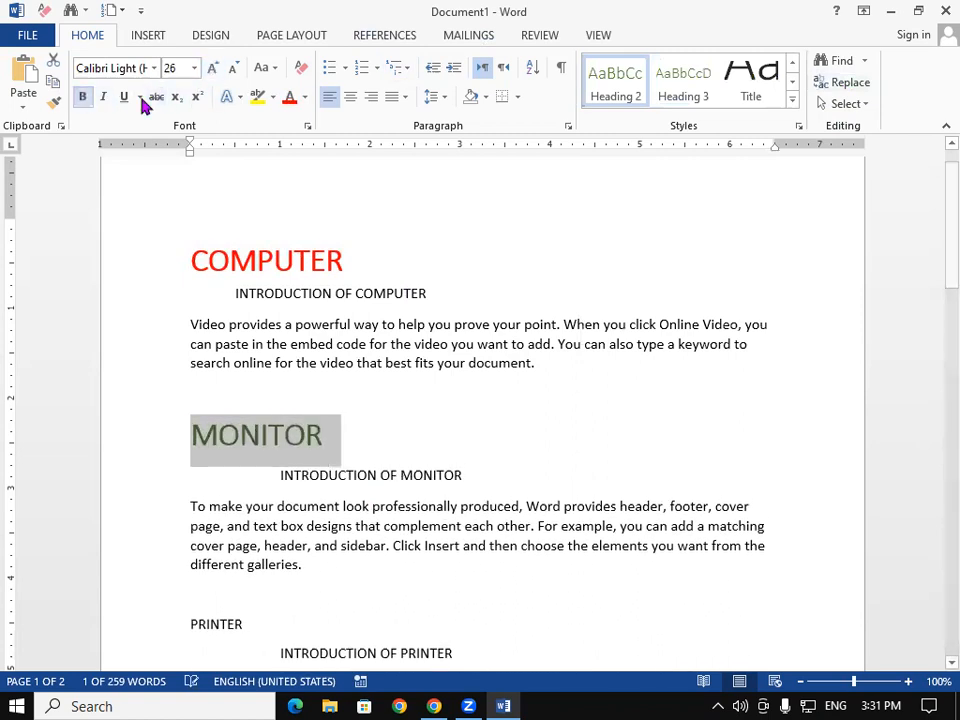
click(290, 98)
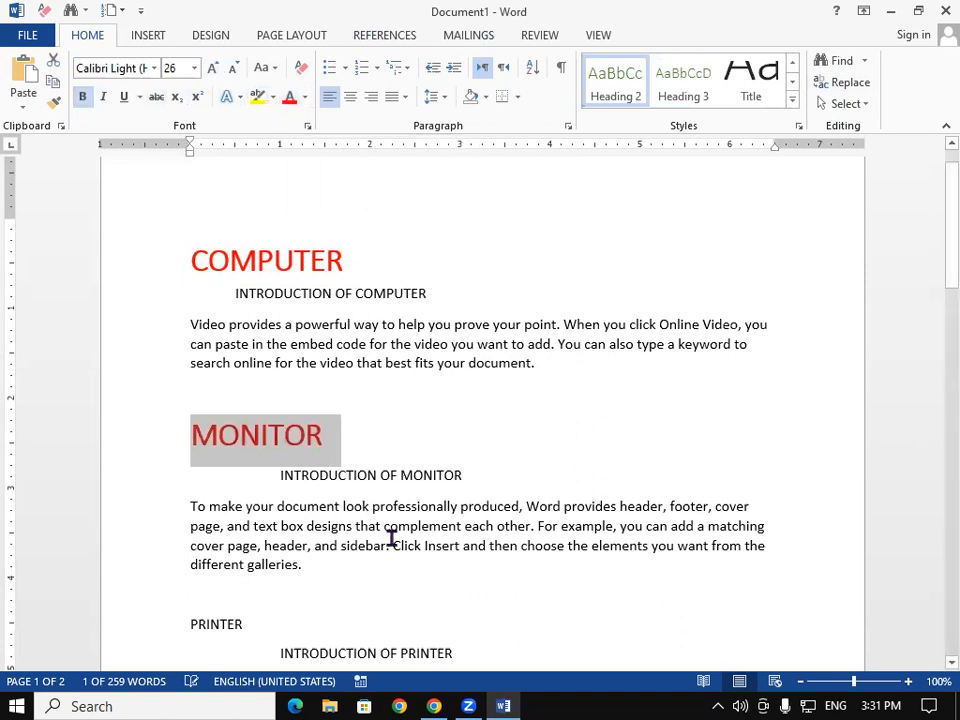
Apply the Heading 3 style to the PRINTER heading.
scroll(390, 540, down, 5)
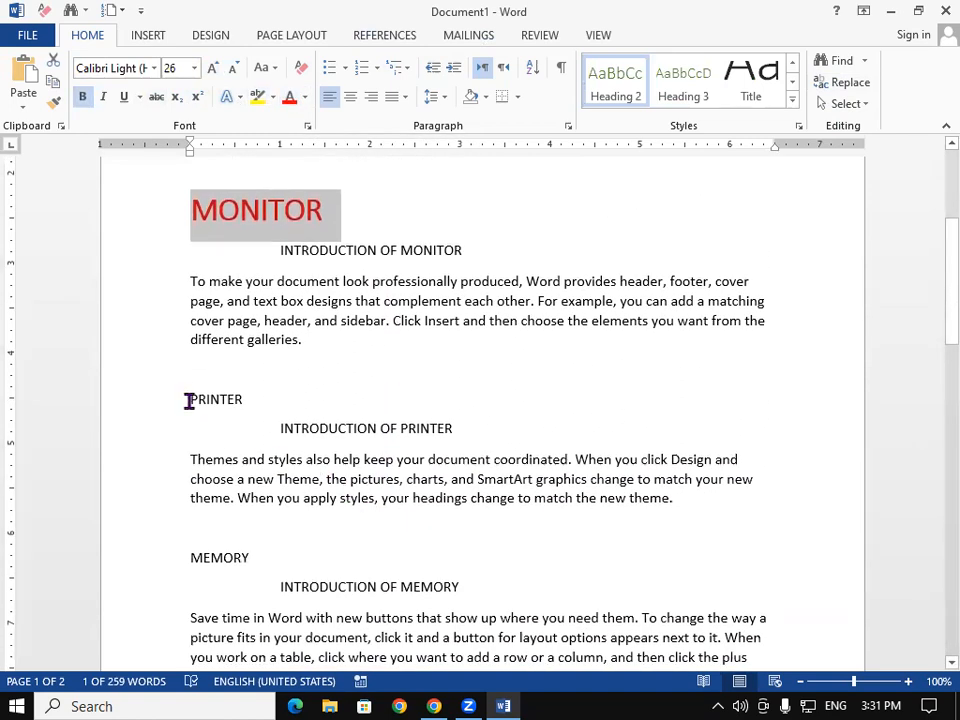
drag(191, 399, 249, 399)
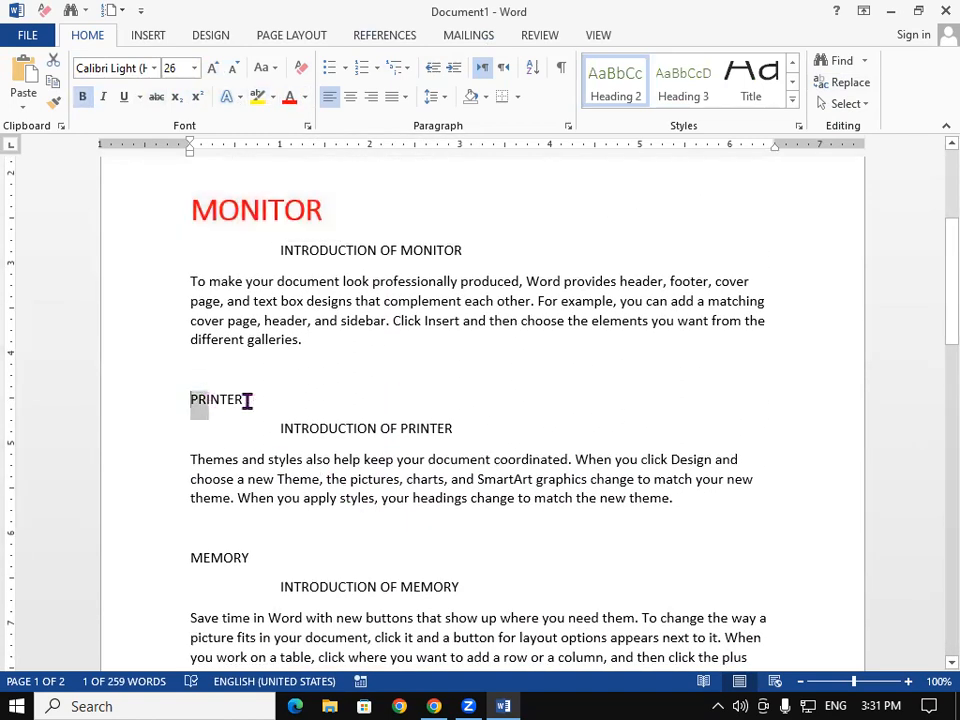
click(697, 92)
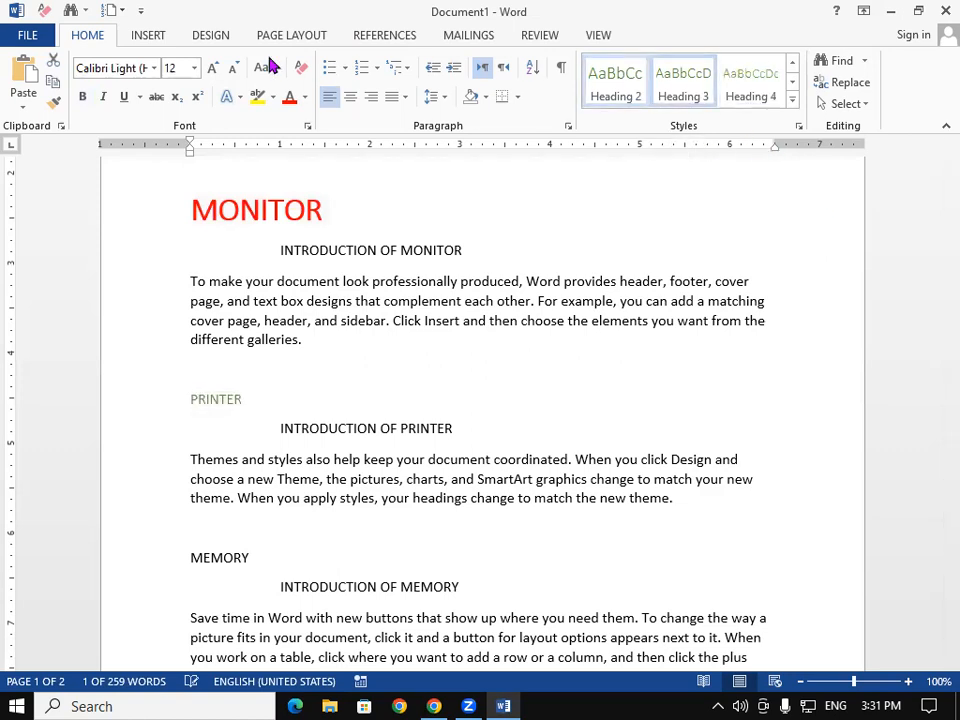
Enlarge the PRINTER heading to 24 pt and make it red and bold.
click(213, 68)
click(213, 68)
click(213, 68)
click(213, 68)
click(213, 68)
click(213, 68)
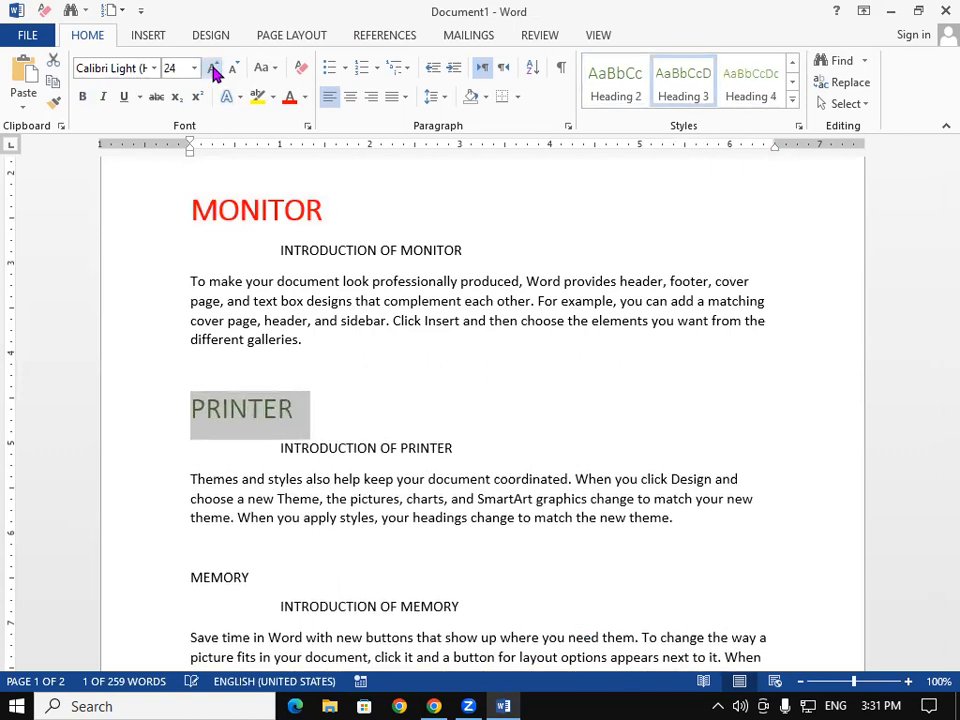
click(290, 99)
click(82, 96)
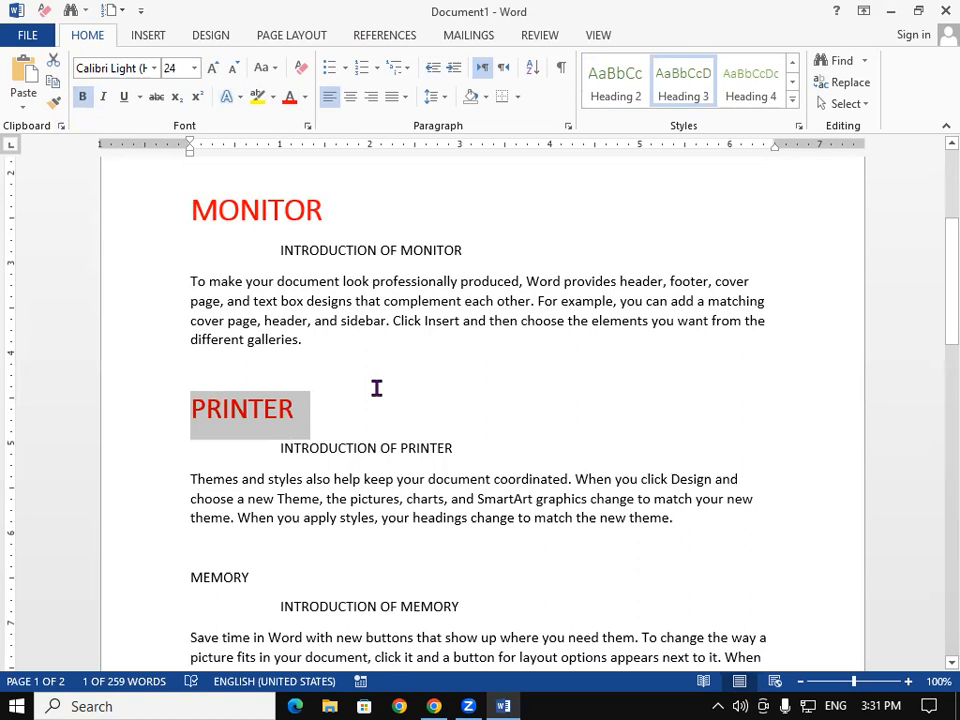
Copy the PRINTER heading's formatting onto the MEMORY and MOUSE headings with Format Painter.
click(55, 104)
scroll(311, 471, down, 3)
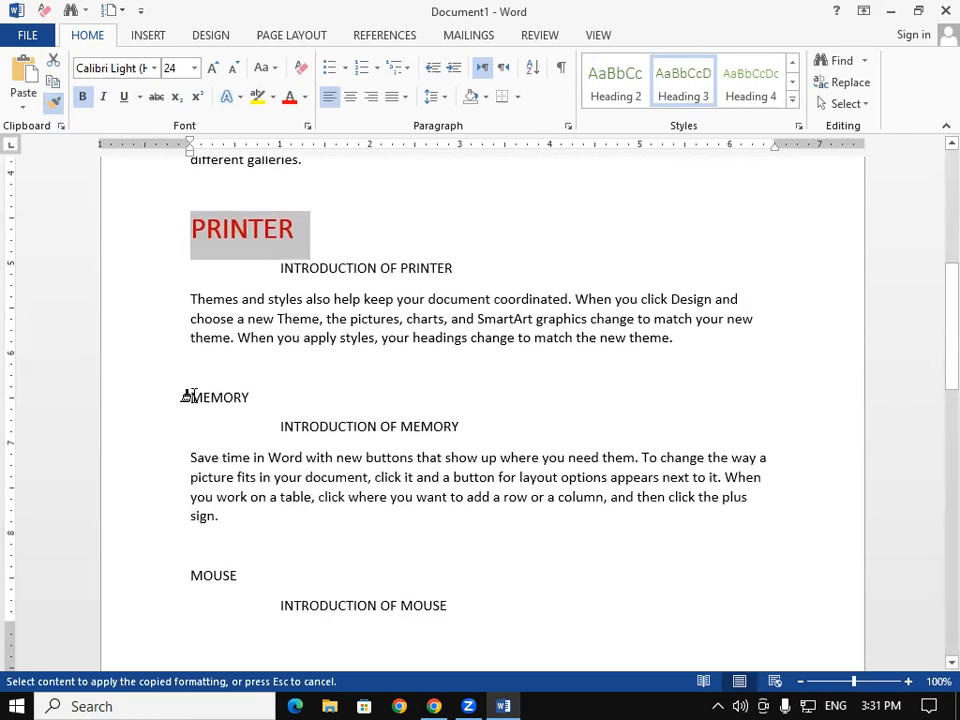
drag(187, 397, 268, 396)
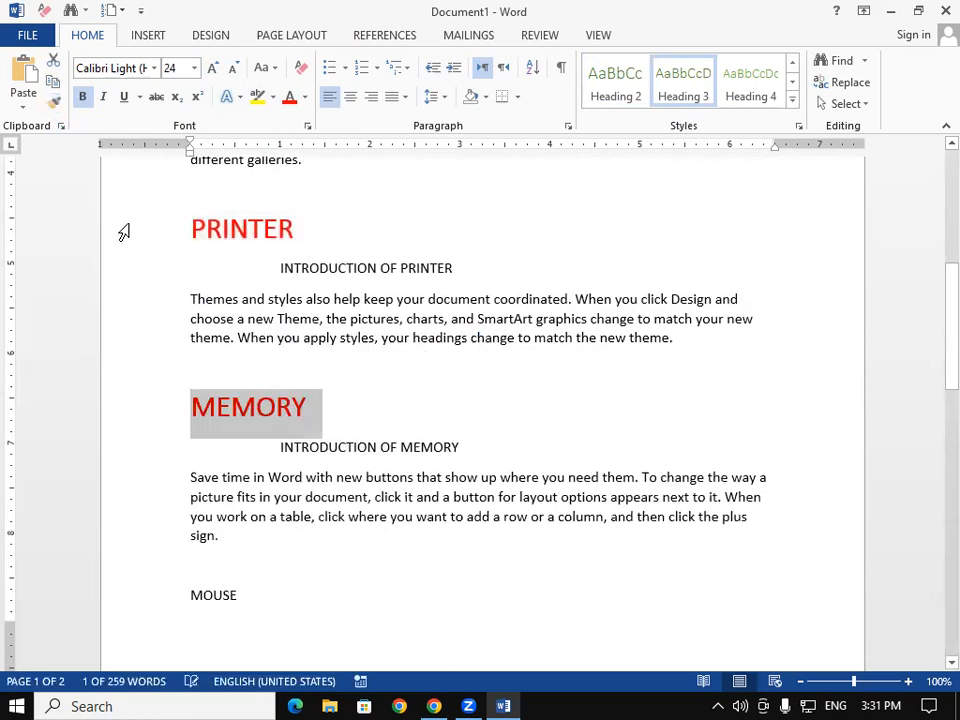
click(55, 104)
scroll(225, 477, down, 2)
drag(184, 454, 285, 469)
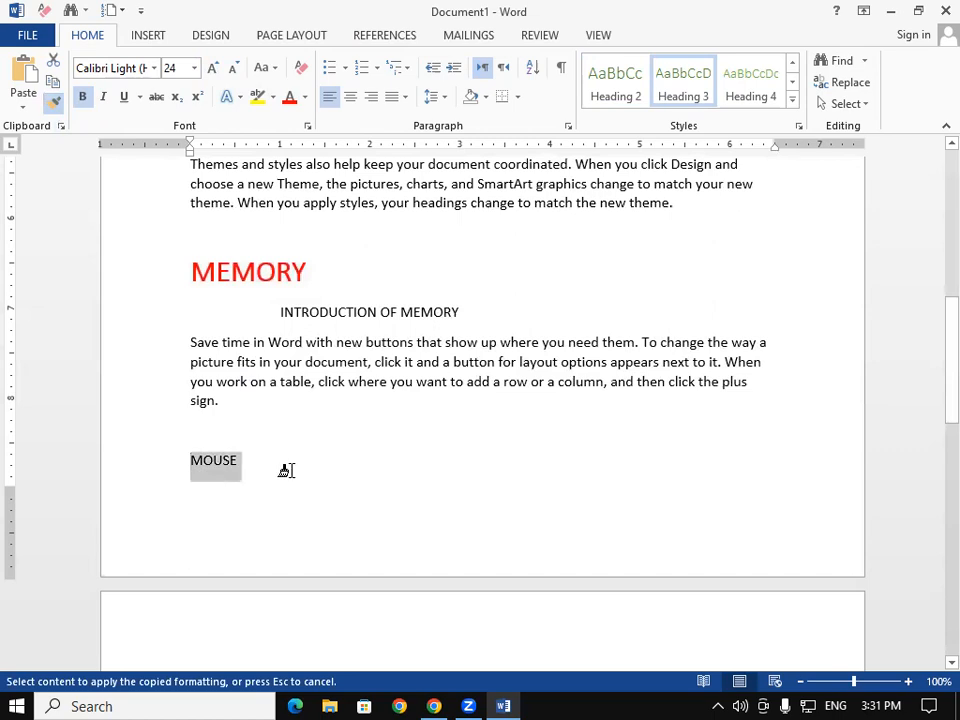
Apply the Title style to the INTRODUCTION OF COMPUTER subheading.
scroll(146, 330, down, 12)
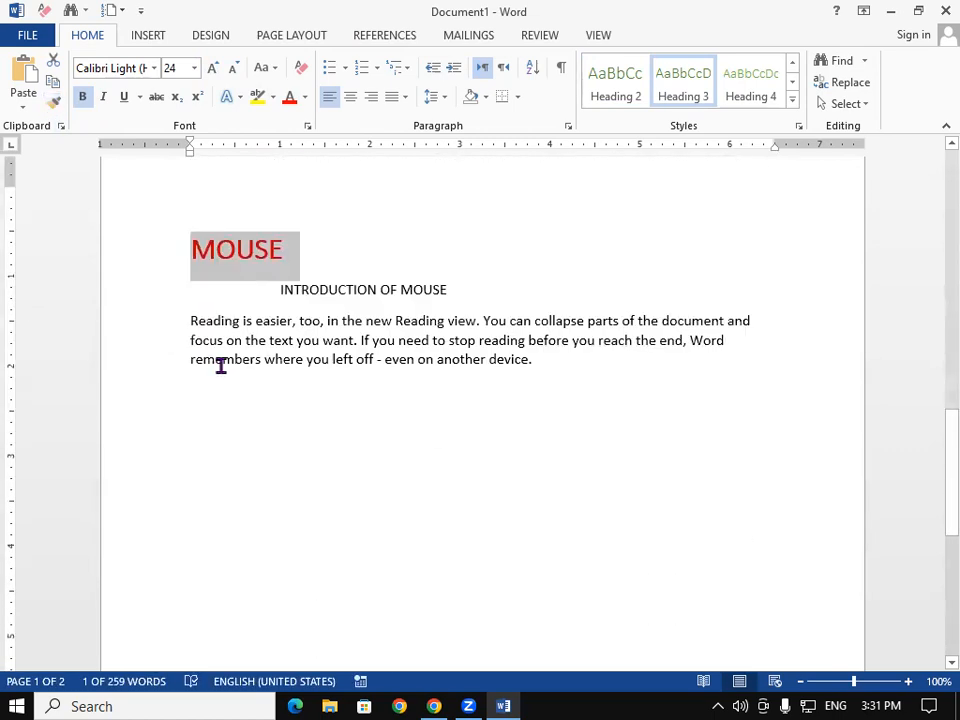
scroll(226, 371, up, 15)
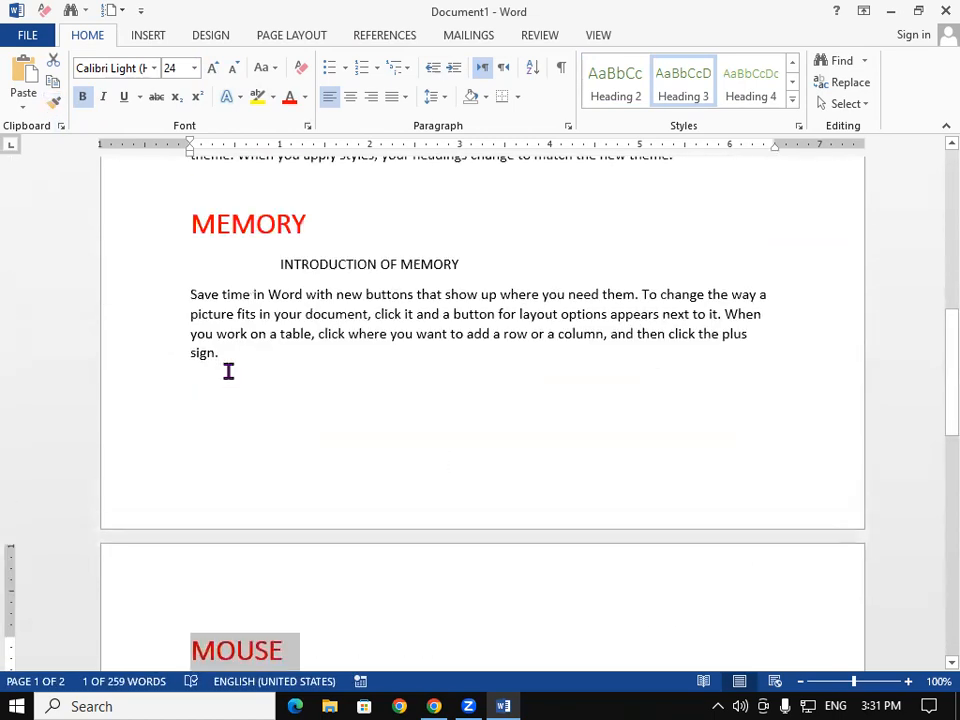
scroll(228, 371, up, 5)
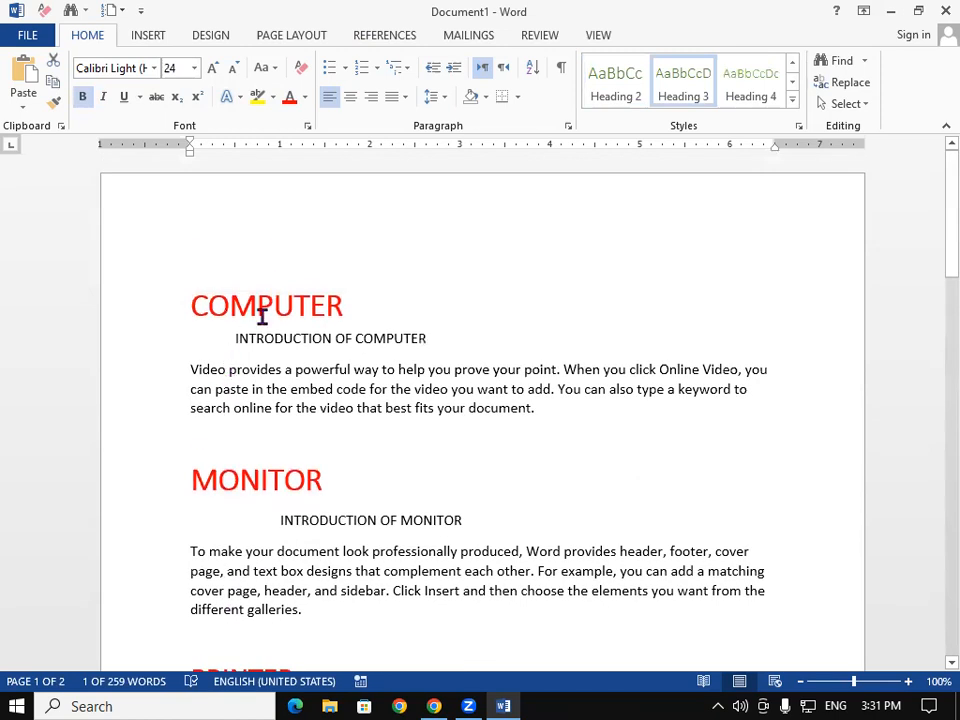
click(504, 313)
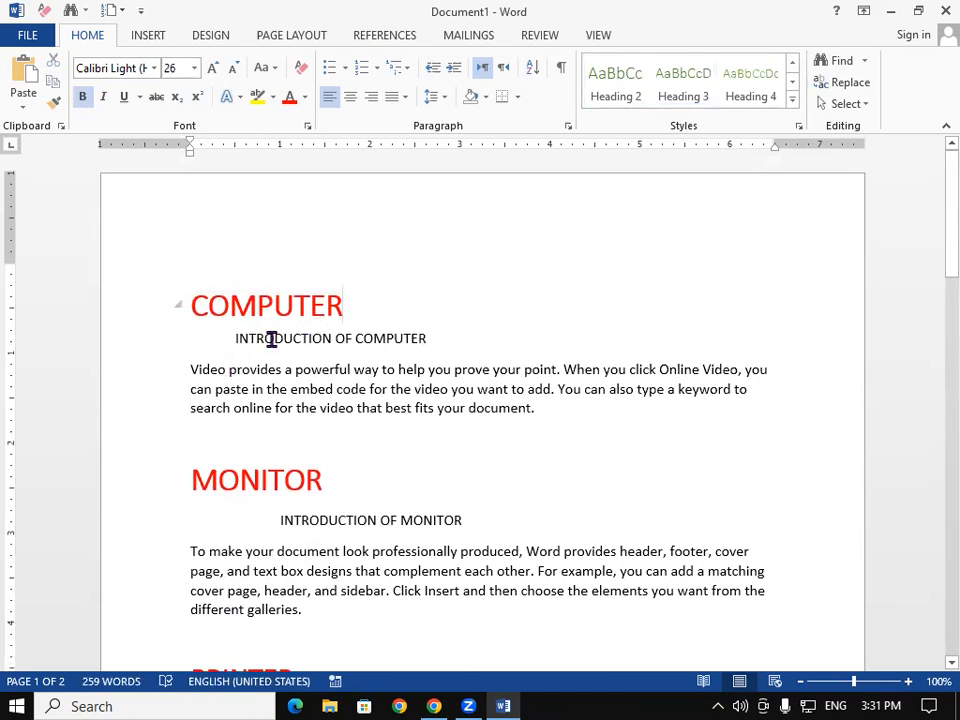
drag(236, 337, 401, 329)
drag(229, 332, 428, 338)
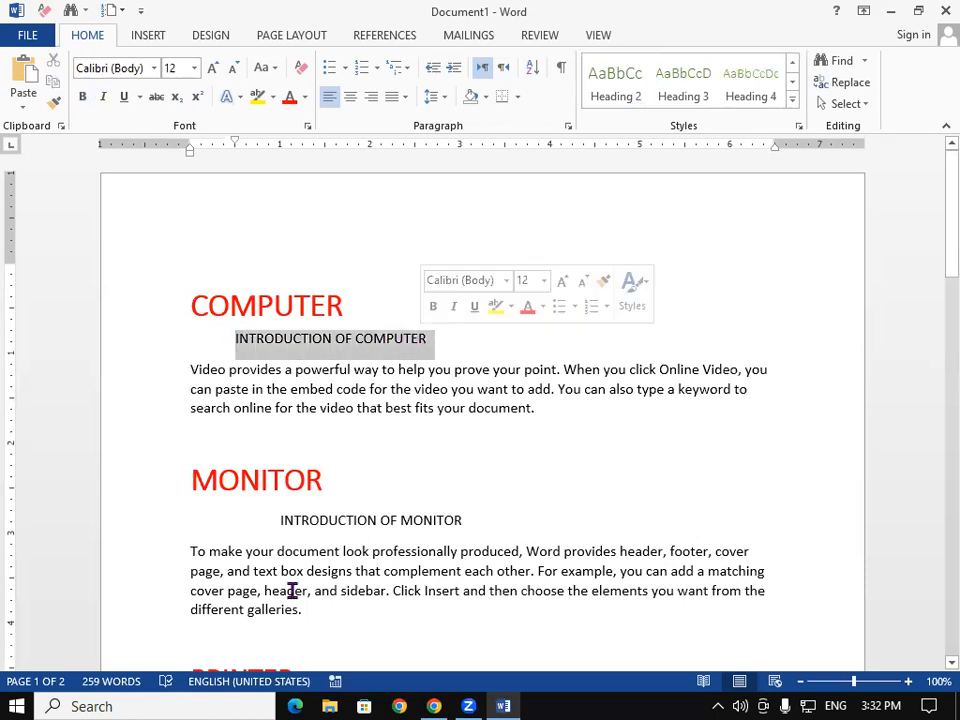
click(792, 100)
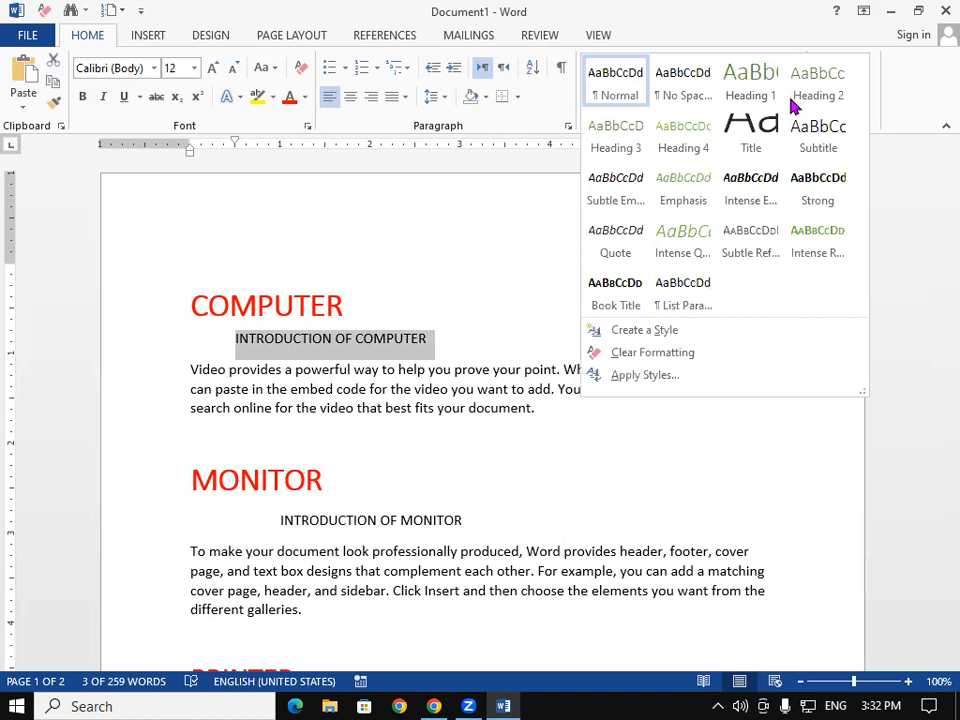
click(757, 128)
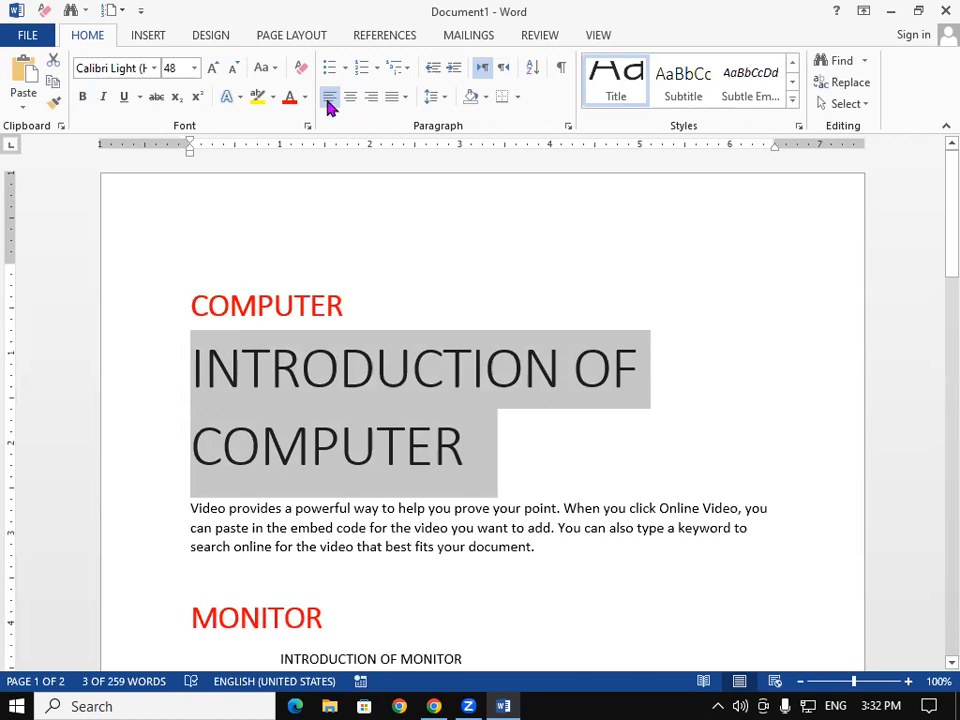
Reduce the INTRODUCTION OF COMPUTER subheading's font size to 16 pt.
click(233, 76)
click(233, 76)
click(233, 76)
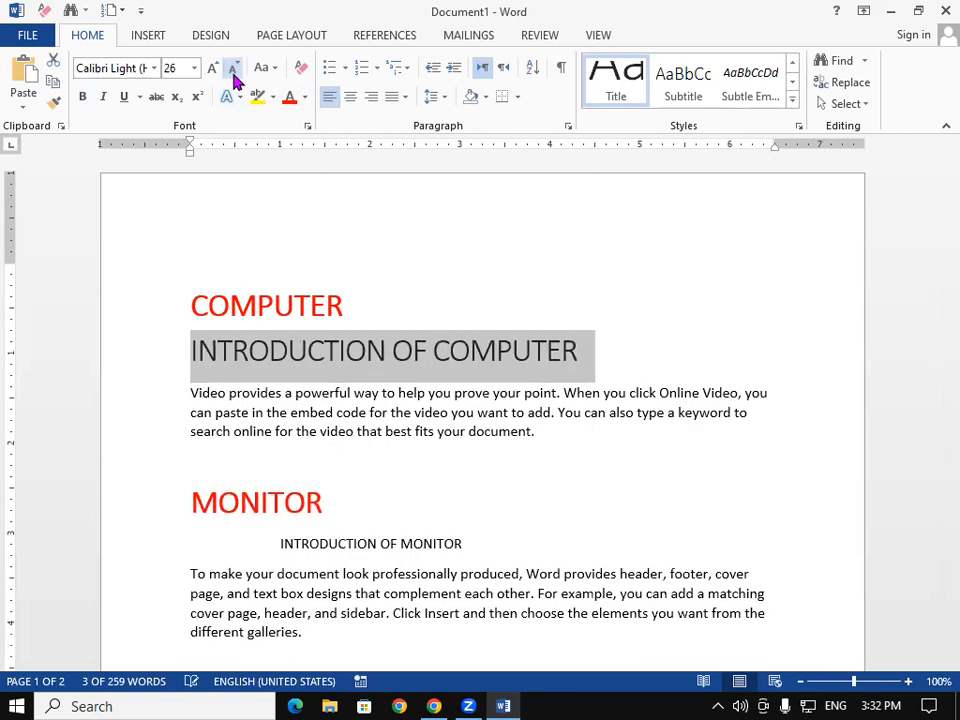
click(233, 76)
click(233, 76)
click(233, 76)
click(233, 76)
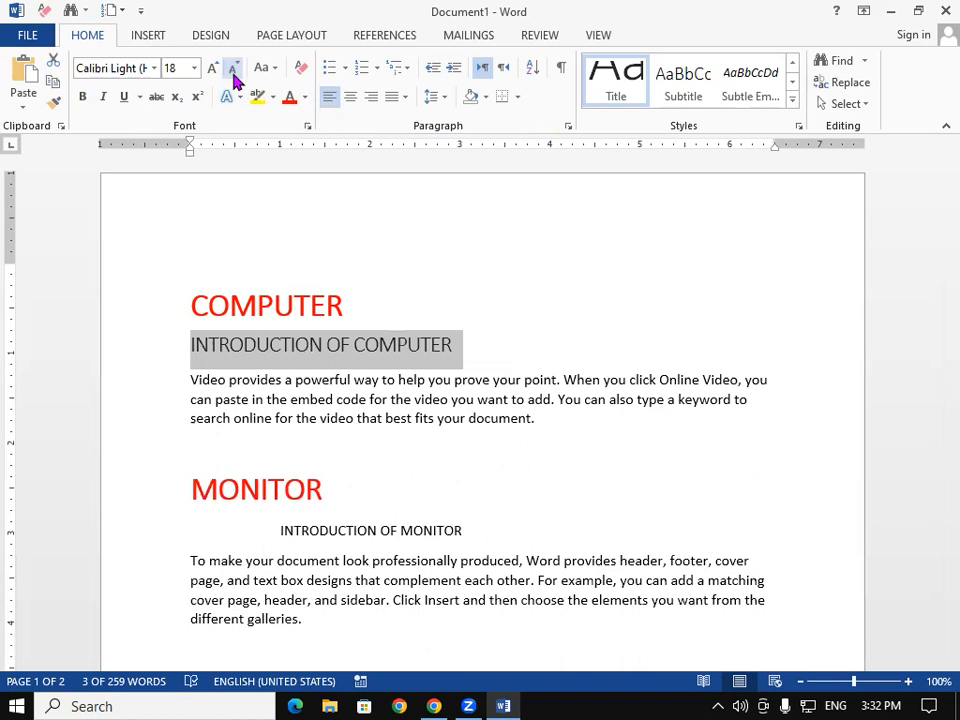
click(233, 76)
Make the INTRODUCTION OF COMPUTER subheading bold and green.
click(83, 97)
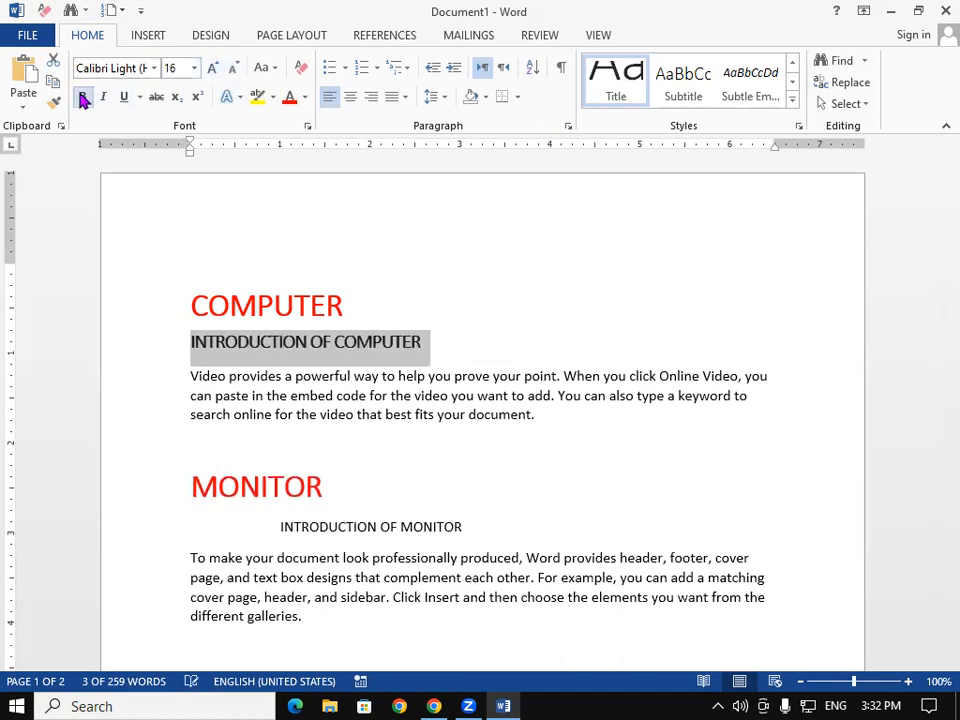
click(307, 100)
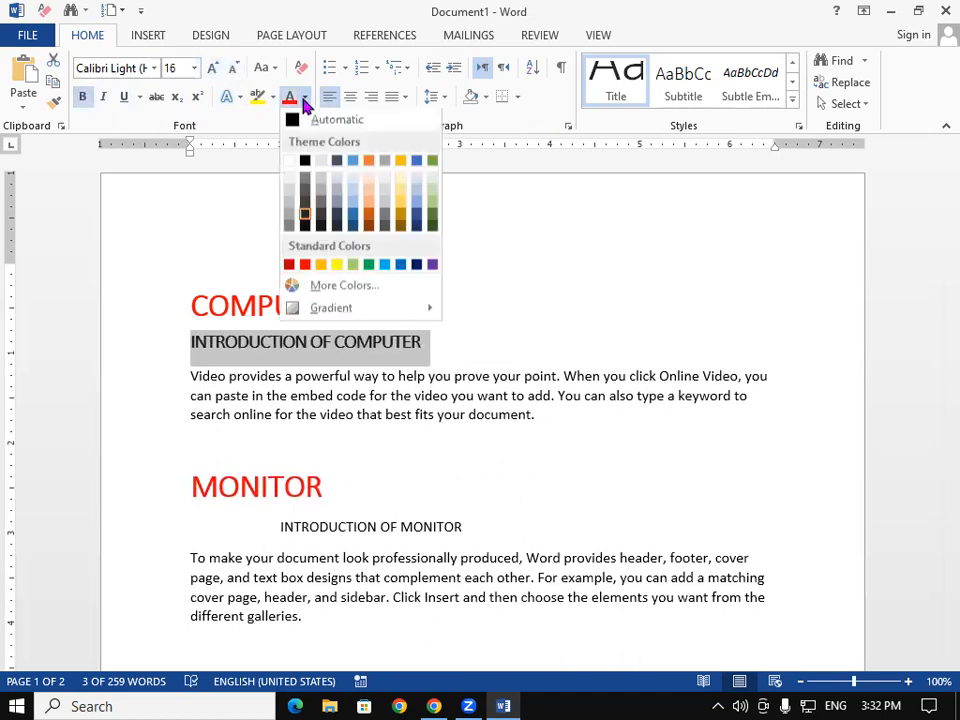
click(369, 266)
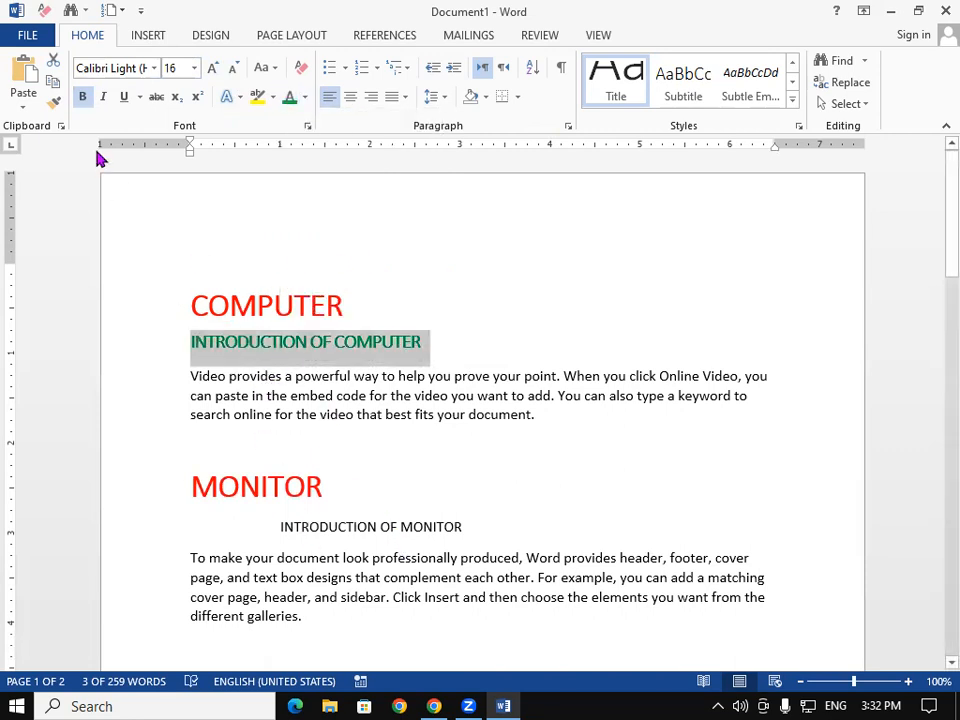
Copy the INTRODUCTION OF COMPUTER subheading's formatting onto the INTRODUCTION OF MONITOR subheading with Format Painter.
click(58, 105)
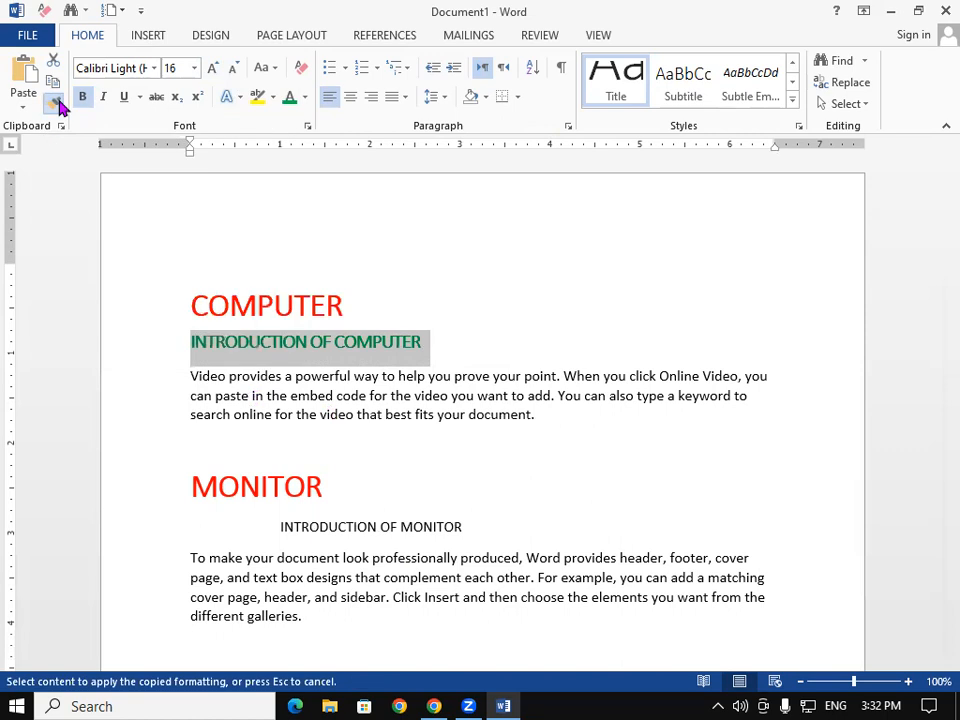
mouse_move(278, 526)
mouse_down()
mouse_move(473, 510)
mouse_move(482, 525)
mouse_move(470, 526)
mouse_up()
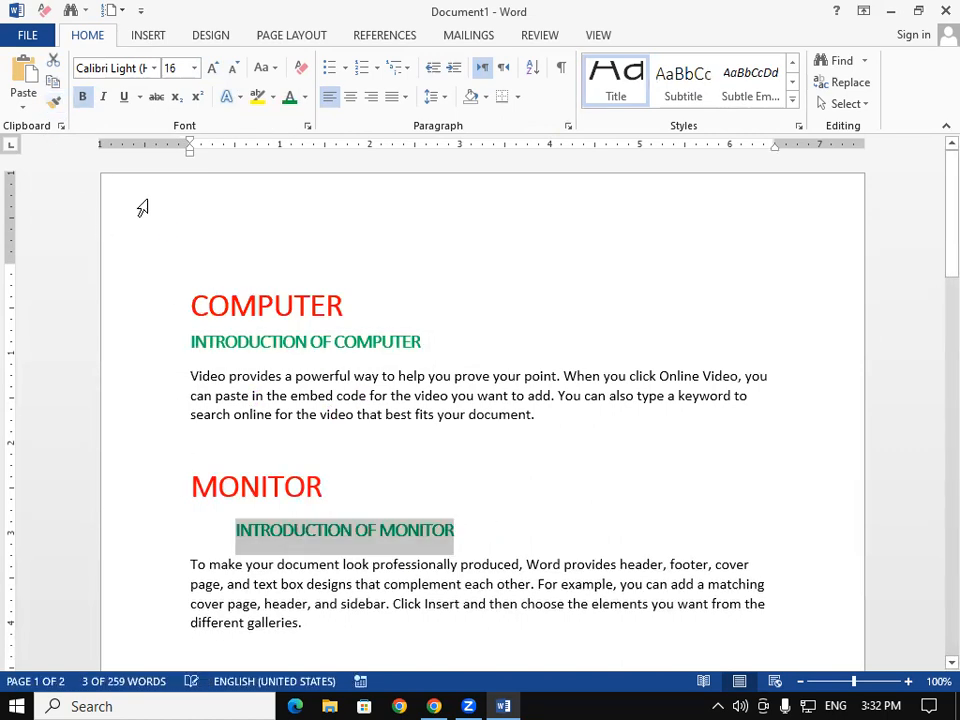
click(58, 105)
scroll(453, 498, down, 5)
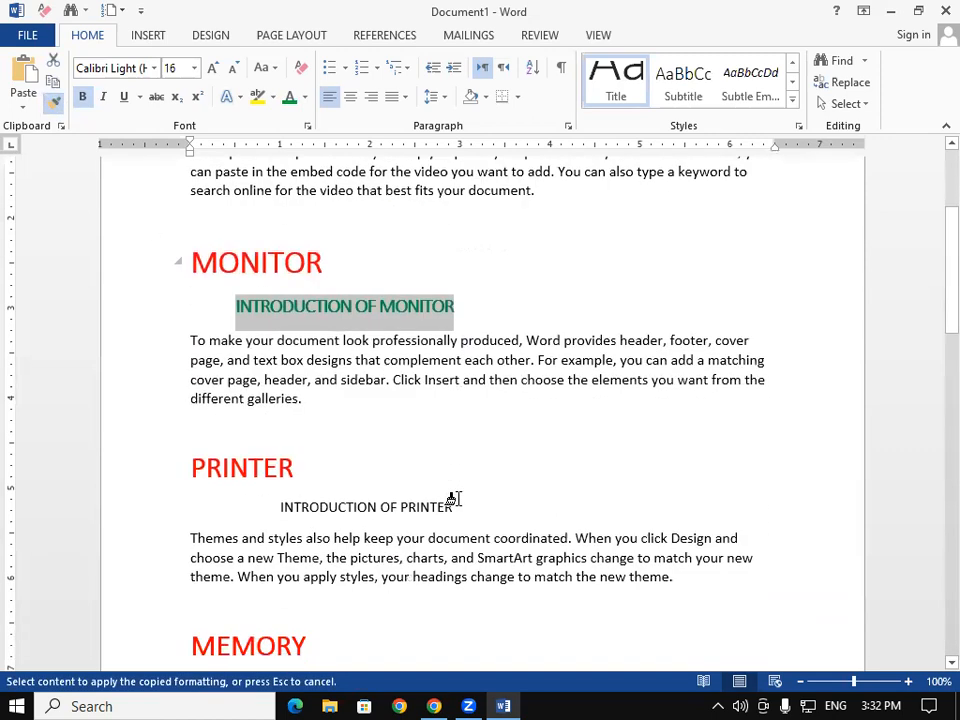
mouse_move(192, 378)
mouse_down()
mouse_move(414, 439)
mouse_move(515, 446)
mouse_up()
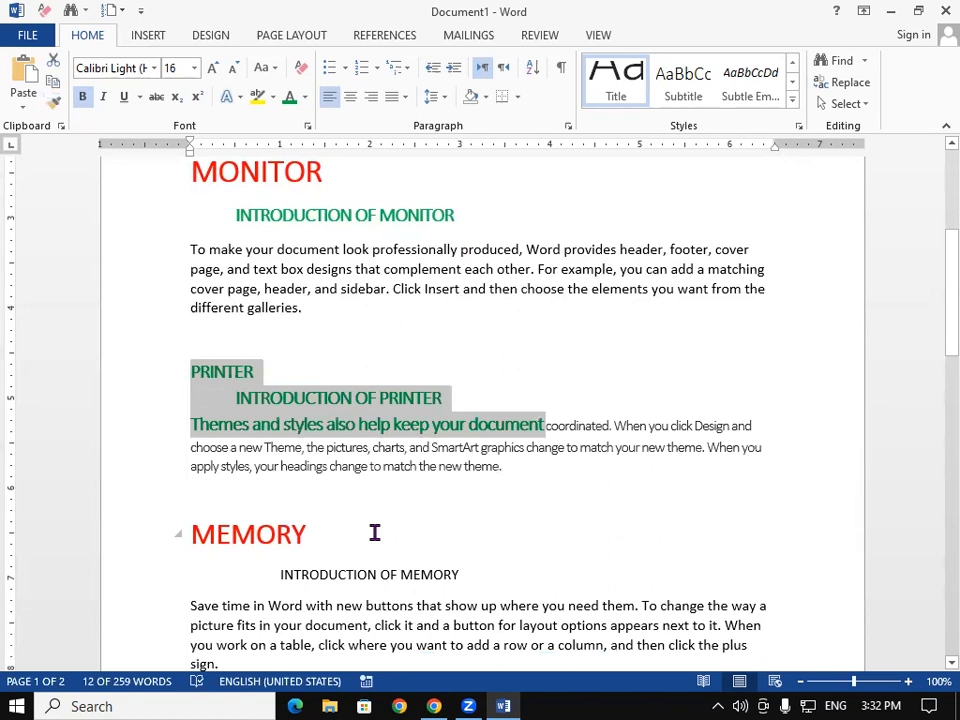
key(ctrl+z)
Copy the green subheading formatting onto the INTRODUCTION OF PRINTER and INTRODUCTION OF MEMORY subheadings with Format Painter.
drag(316, 218, 351, 215)
click(54, 101)
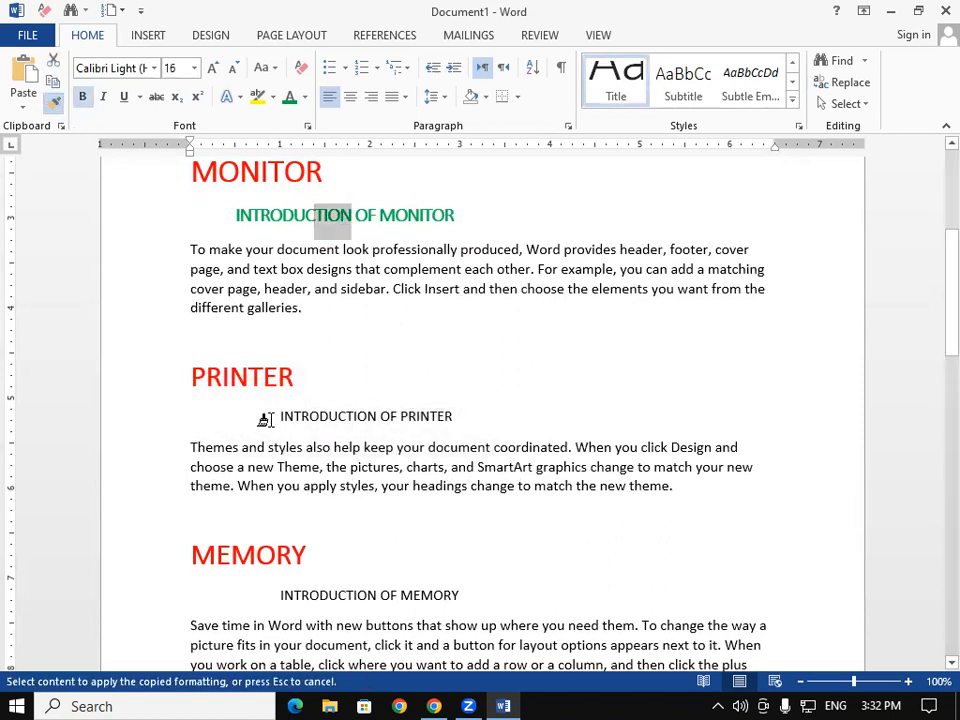
mouse_move(270, 411)
mouse_down()
mouse_move(364, 422)
mouse_move(452, 414)
mouse_up()
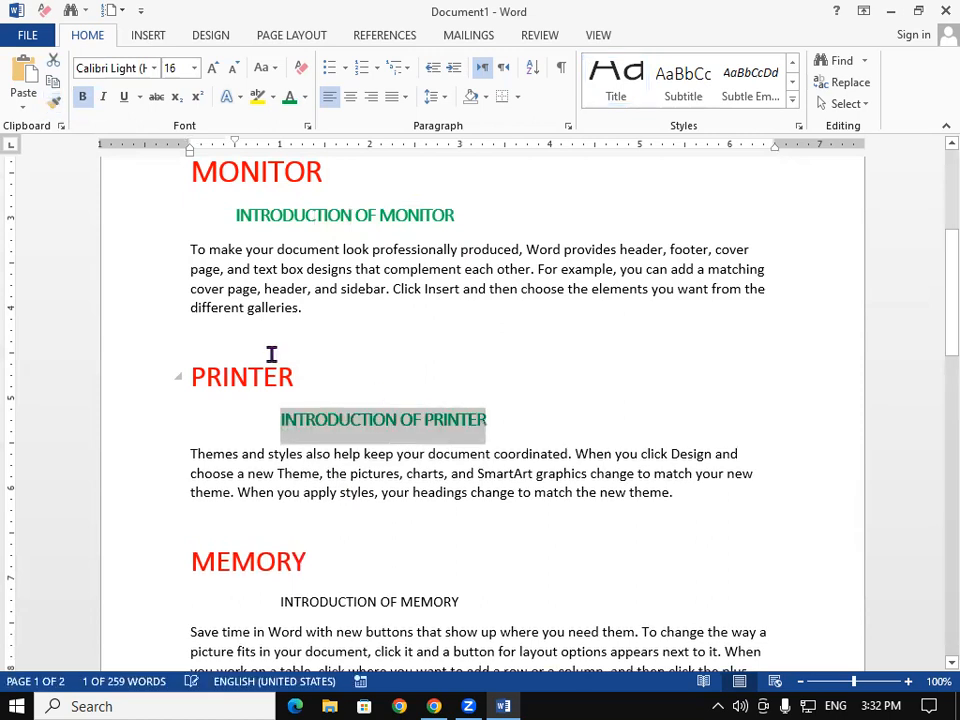
click(54, 101)
scroll(330, 443, down, 3)
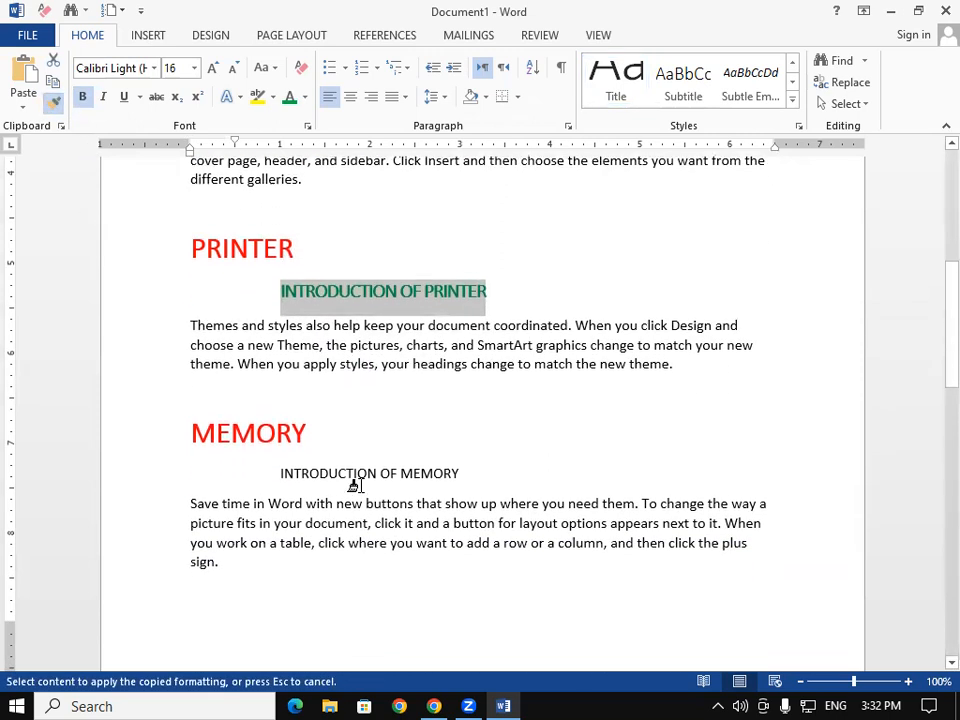
drag(281, 467, 500, 478)
Copy the INTRODUCTION OF MEMORY subheading's formatting onto the INTRODUCTION OF MOUSE subheading with Format Painter.
click(54, 101)
scroll(471, 540, down, 7)
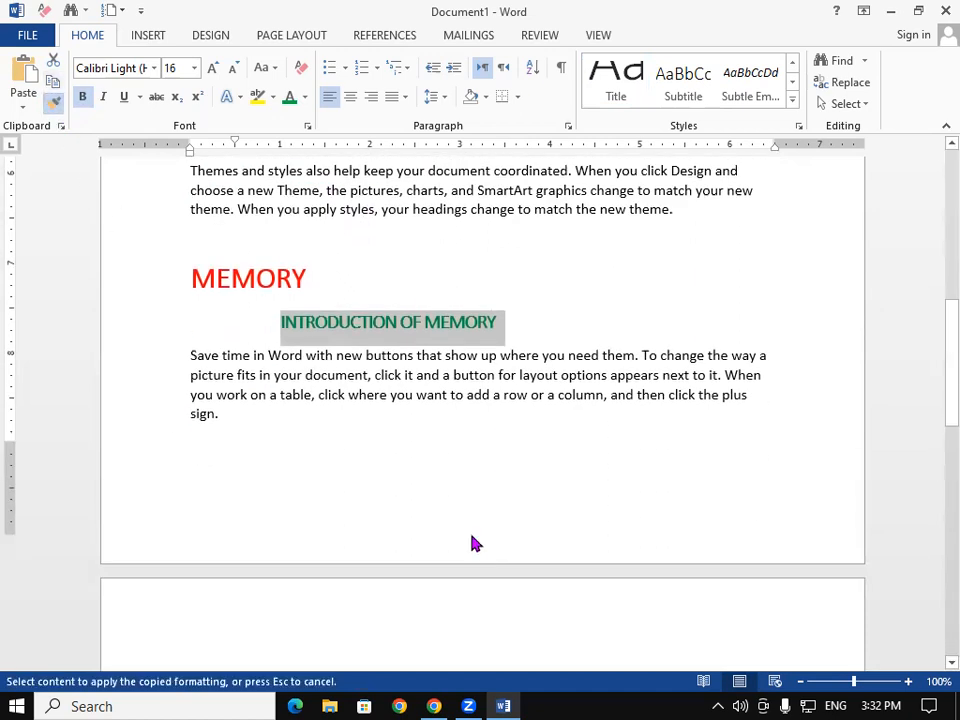
mouse_move(281, 468)
mouse_down()
mouse_move(480, 491)
mouse_move(487, 469)
mouse_move(456, 450)
mouse_up()
click(444, 424)
Apply the Subtle Emphasis style to the body paragraph under INTRODUCTION OF COMPUTER.
scroll(446, 424, up, 10)
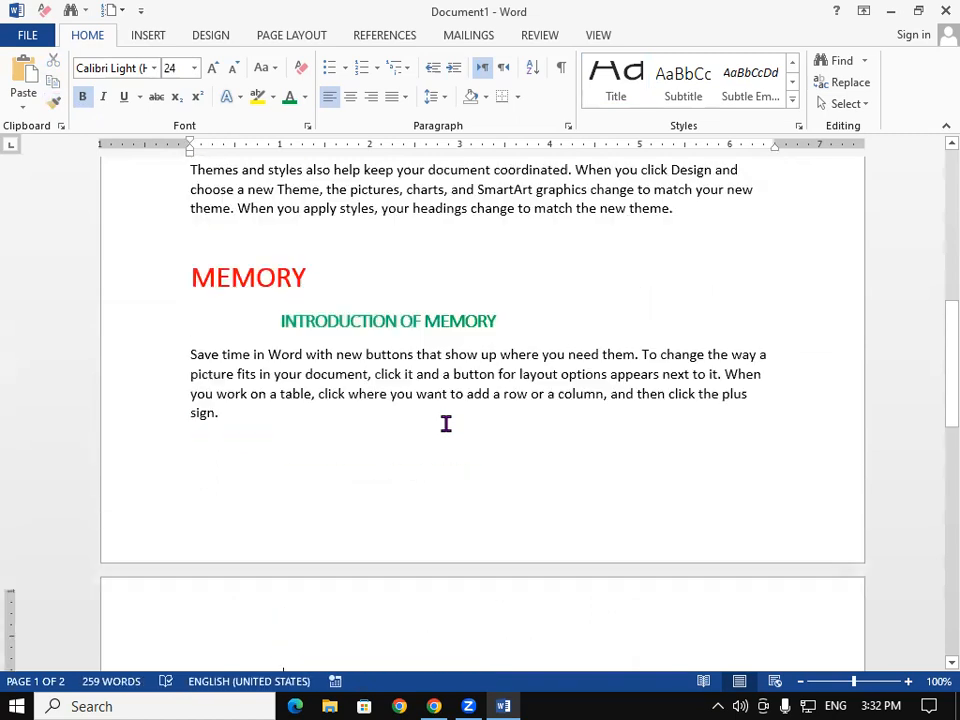
scroll(430, 410, up, 4)
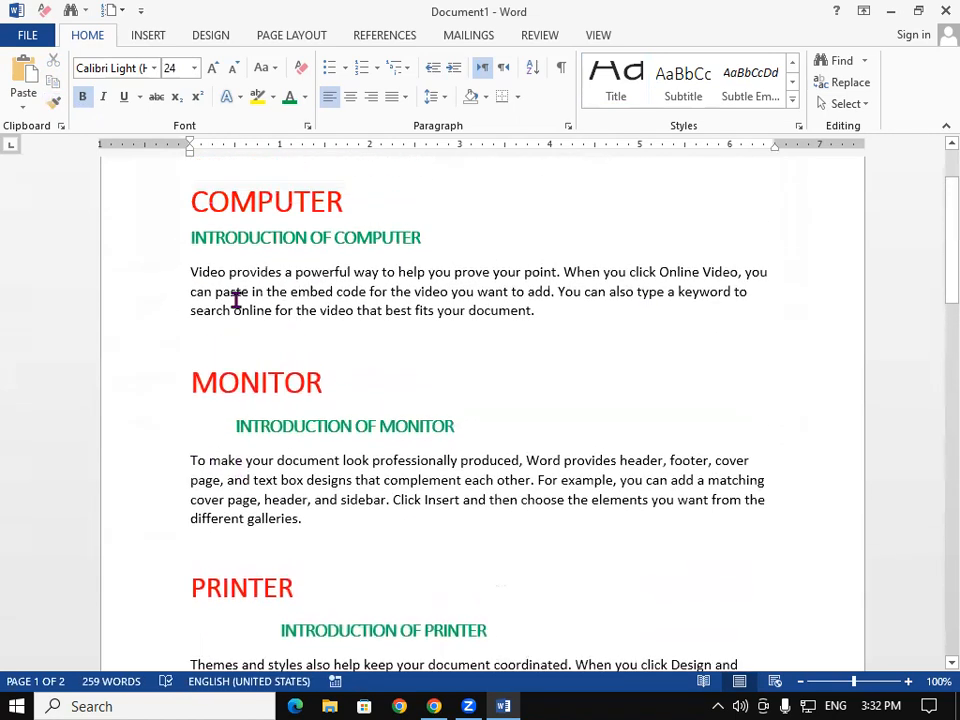
drag(187, 280, 700, 336)
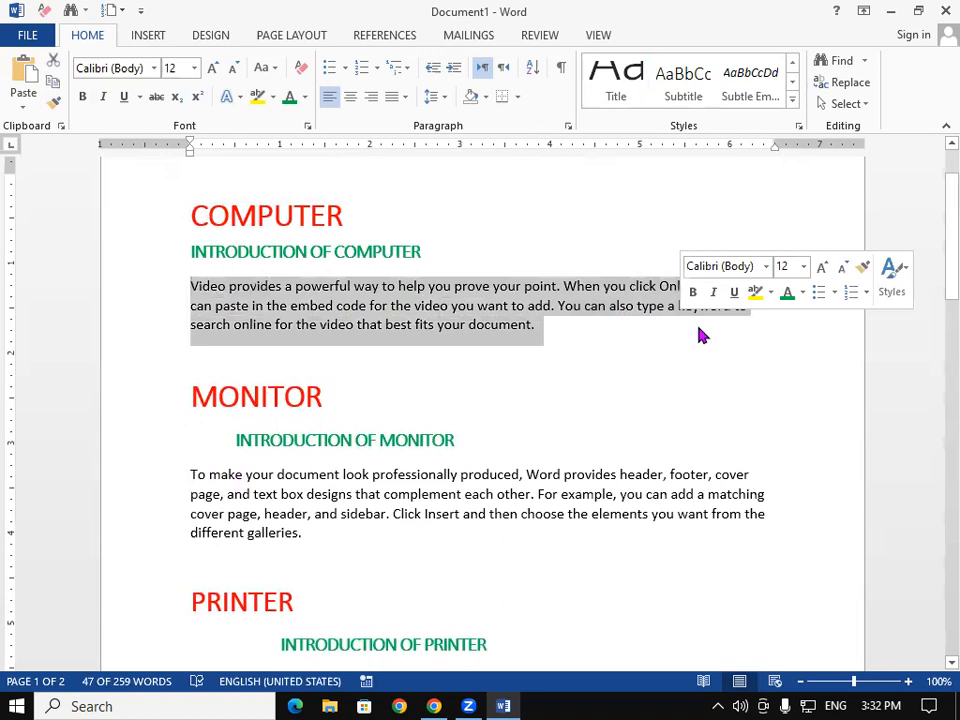
click(792, 104)
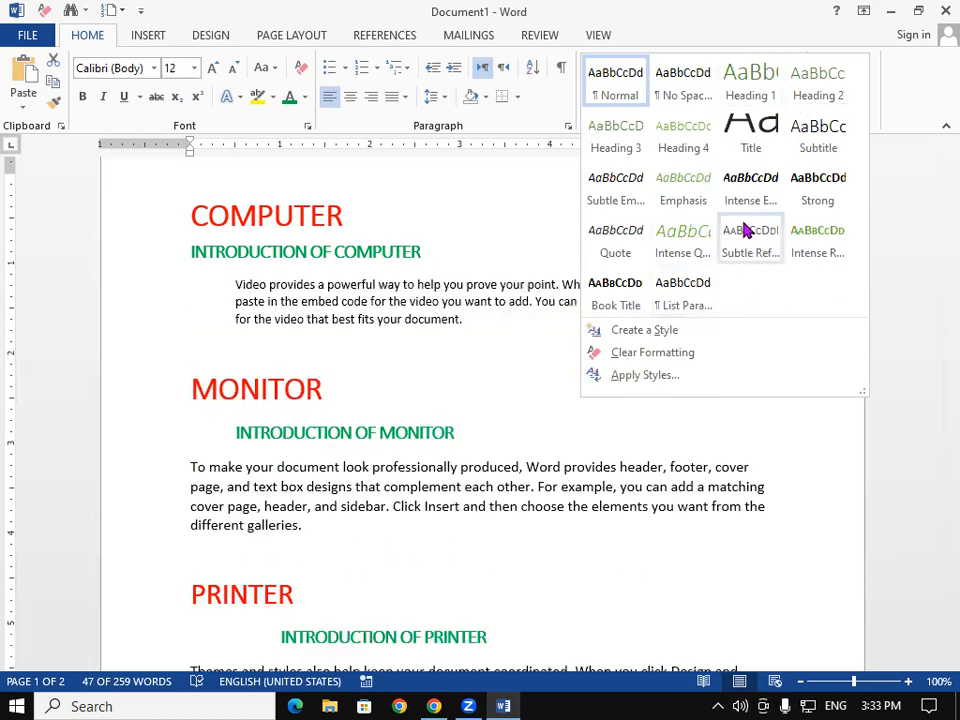
click(616, 183)
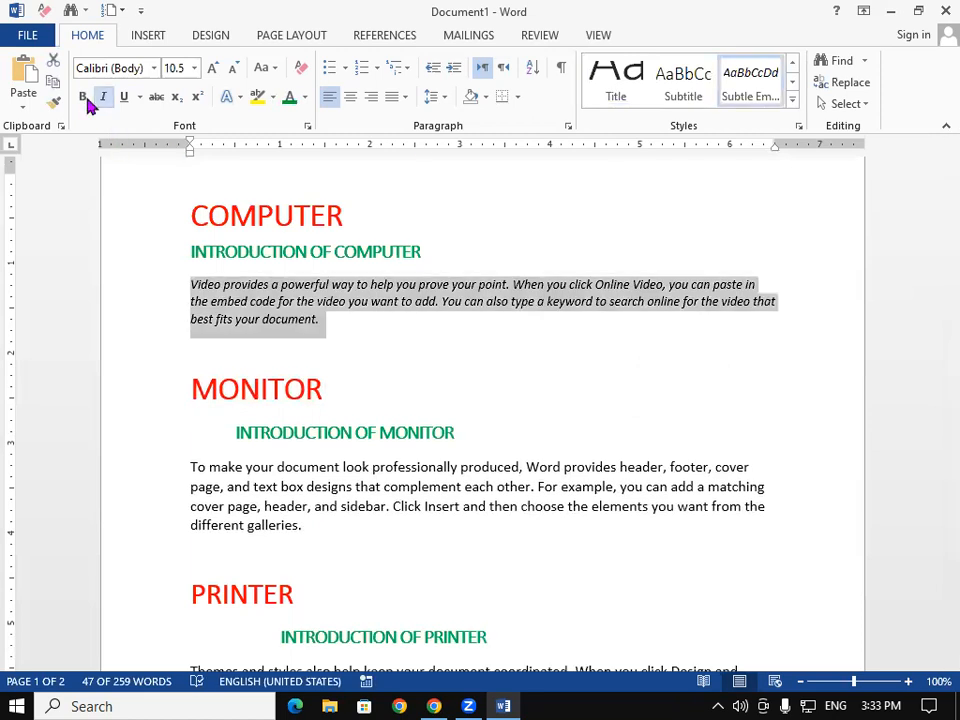
Remove the italics from the COMPUTER section's body paragraph and colour its text dark blue.
click(102, 97)
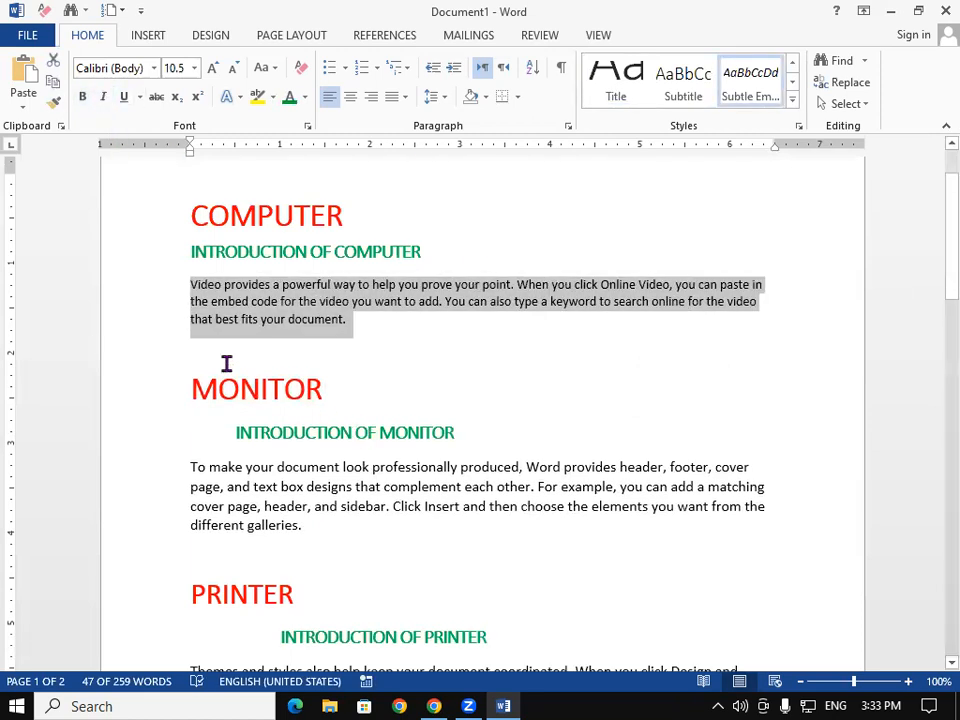
click(305, 97)
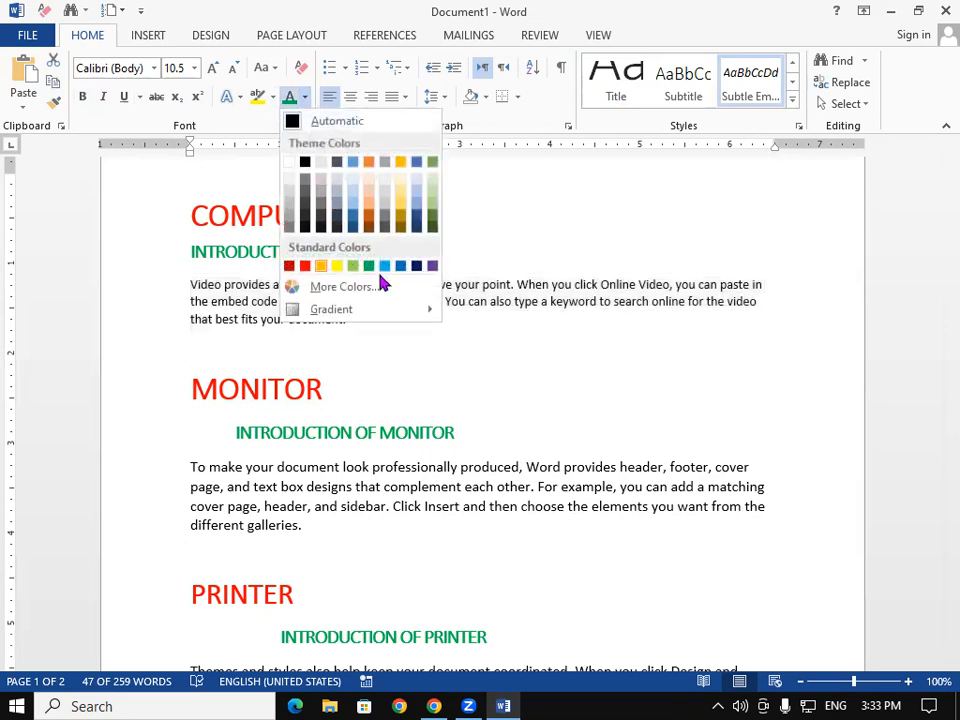
click(417, 266)
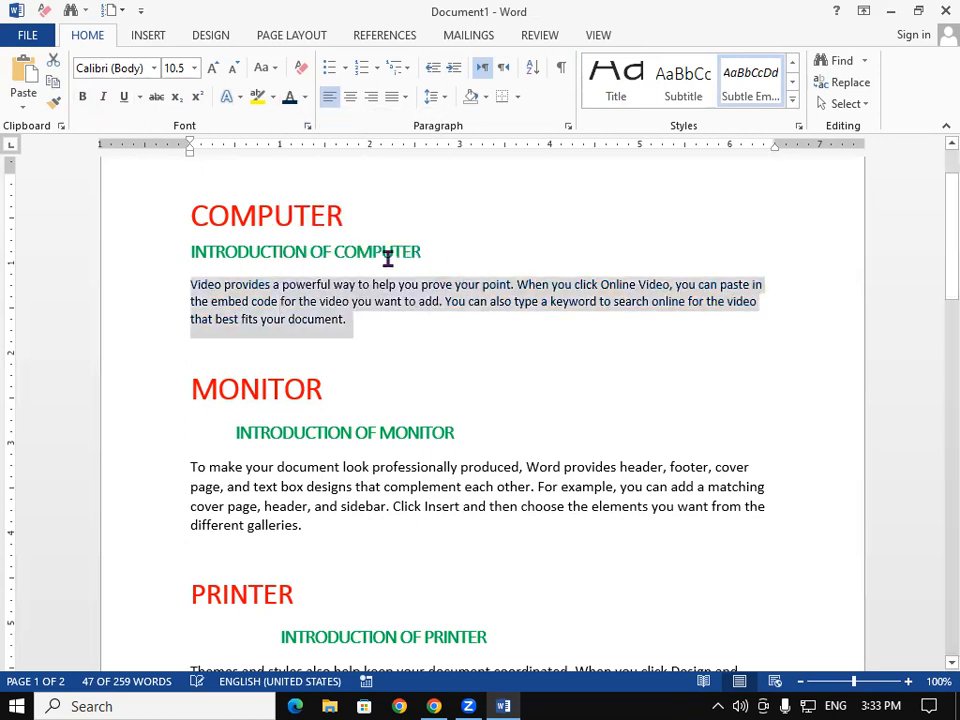
Copy the COMPUTER paragraph's formatting onto the MONITOR section's body paragraph with Format Painter and remove the italics.
click(54, 104)
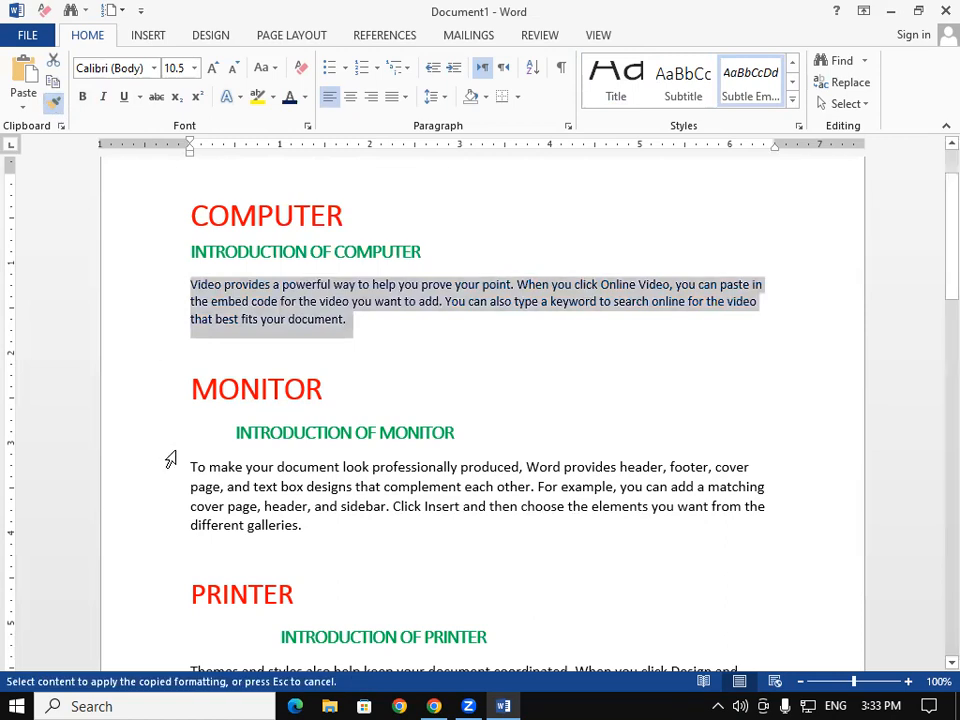
mouse_move(186, 467)
mouse_down()
mouse_move(373, 514)
mouse_move(443, 551)
mouse_up()
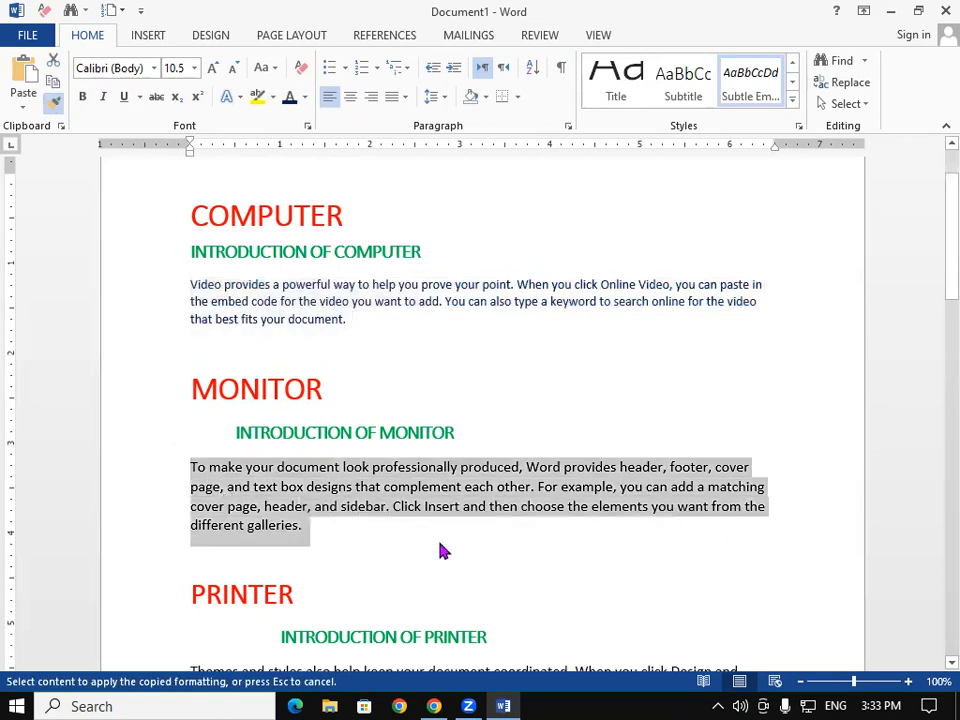
click(103, 97)
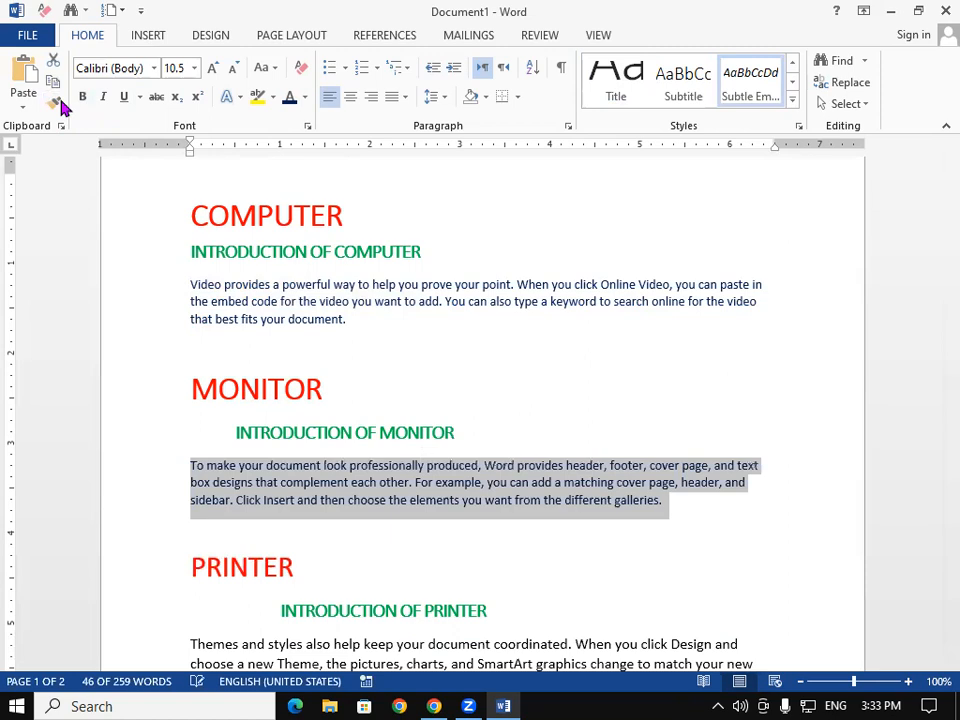
Copy the MONITOR paragraph's formatting onto the PRINTER section's body paragraph with Format Painter and remove the italics.
click(54, 103)
scroll(280, 418, down, 5)
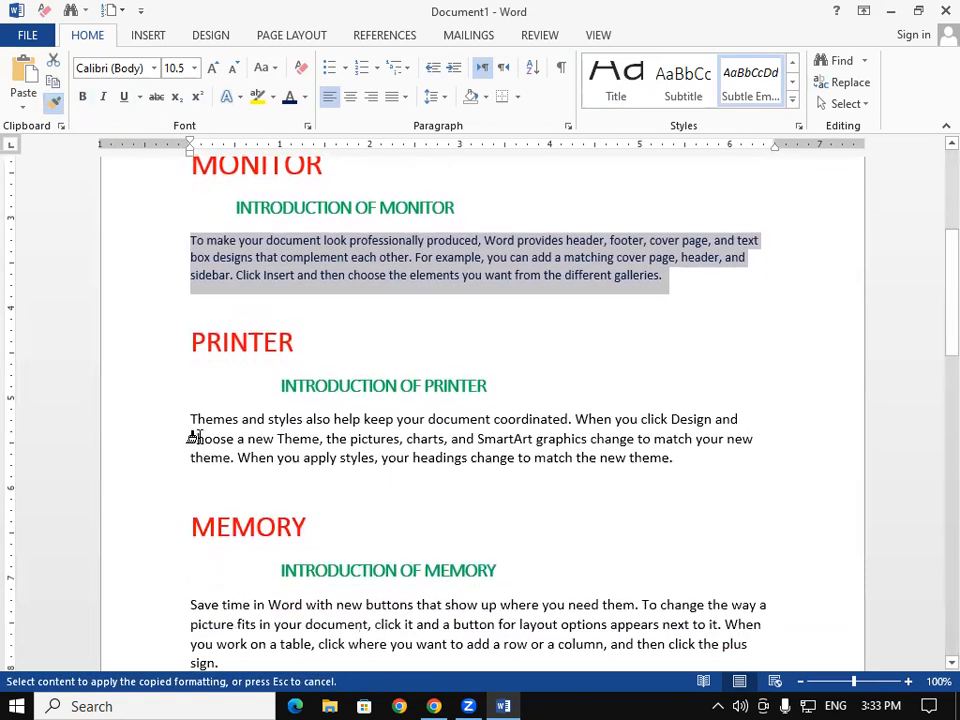
mouse_move(184, 419)
mouse_down()
mouse_move(253, 448)
mouse_move(739, 454)
mouse_up()
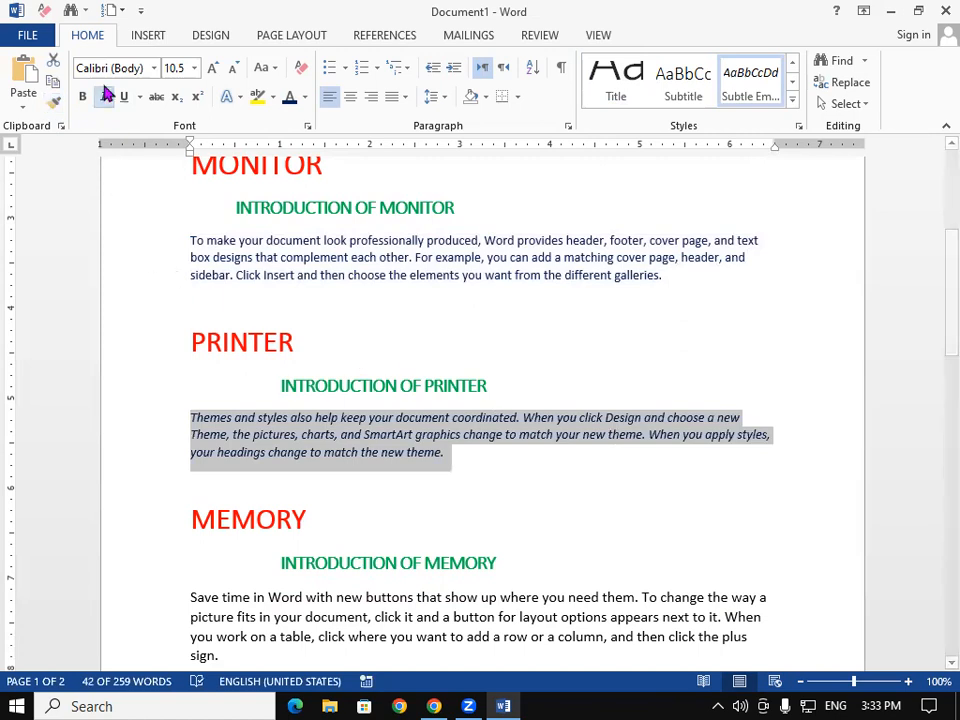
click(103, 97)
Copy the PRINTER paragraph's formatting onto the MEMORY section's body paragraph with Format Painter and remove the italics.
click(56, 104)
scroll(272, 437, down, 4)
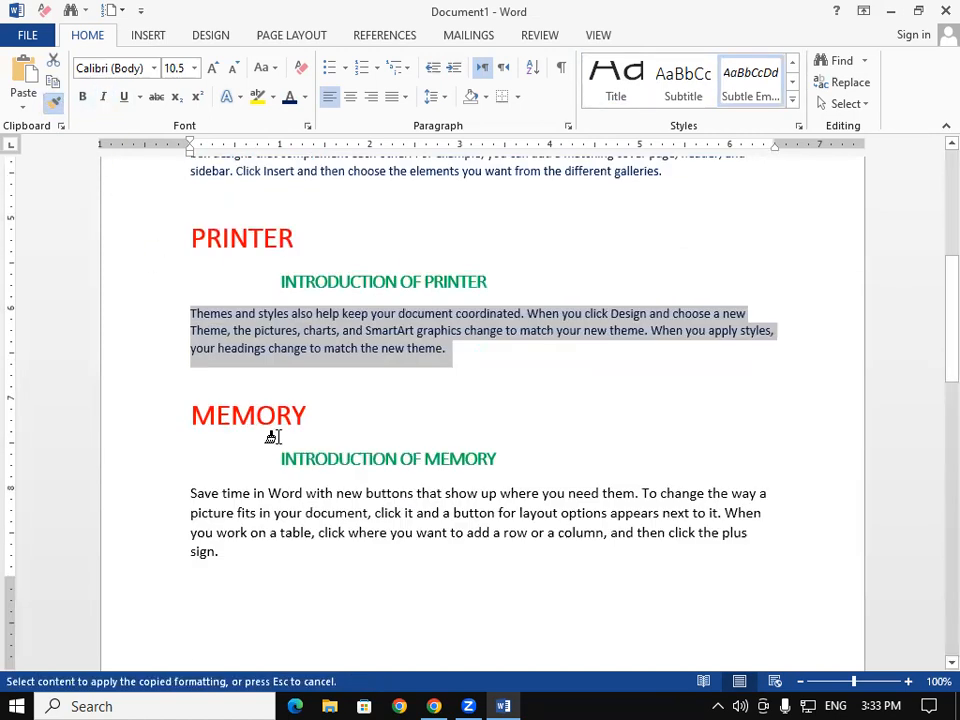
drag(183, 425, 317, 501)
click(101, 96)
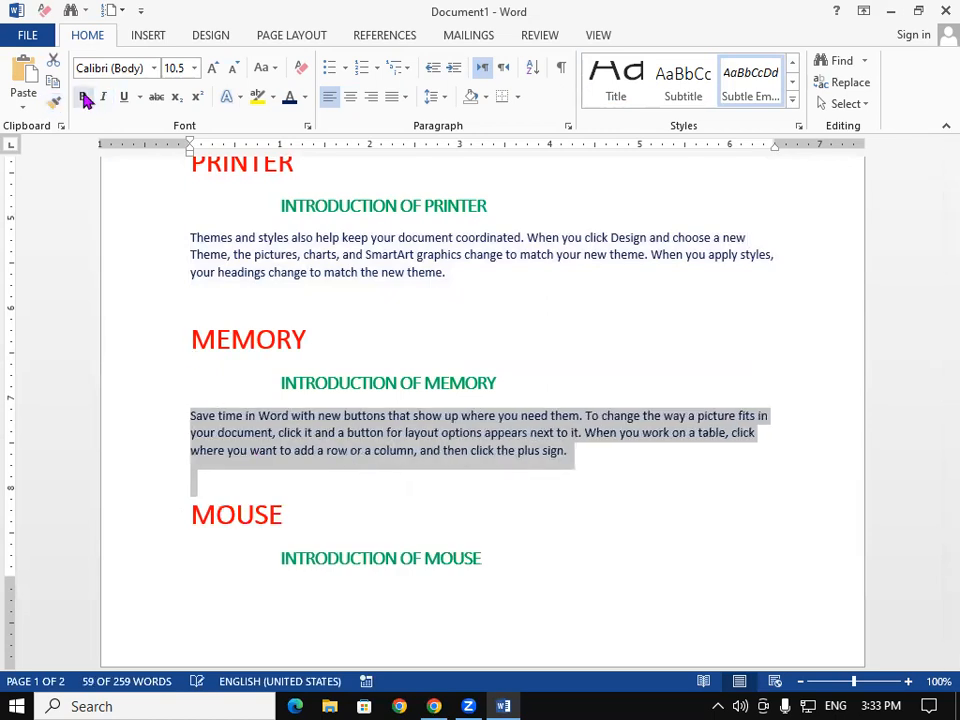
Copy the MEMORY paragraph's formatting onto the MOUSE section's body paragraph with Format Painter.
click(56, 104)
scroll(240, 415, down, 8)
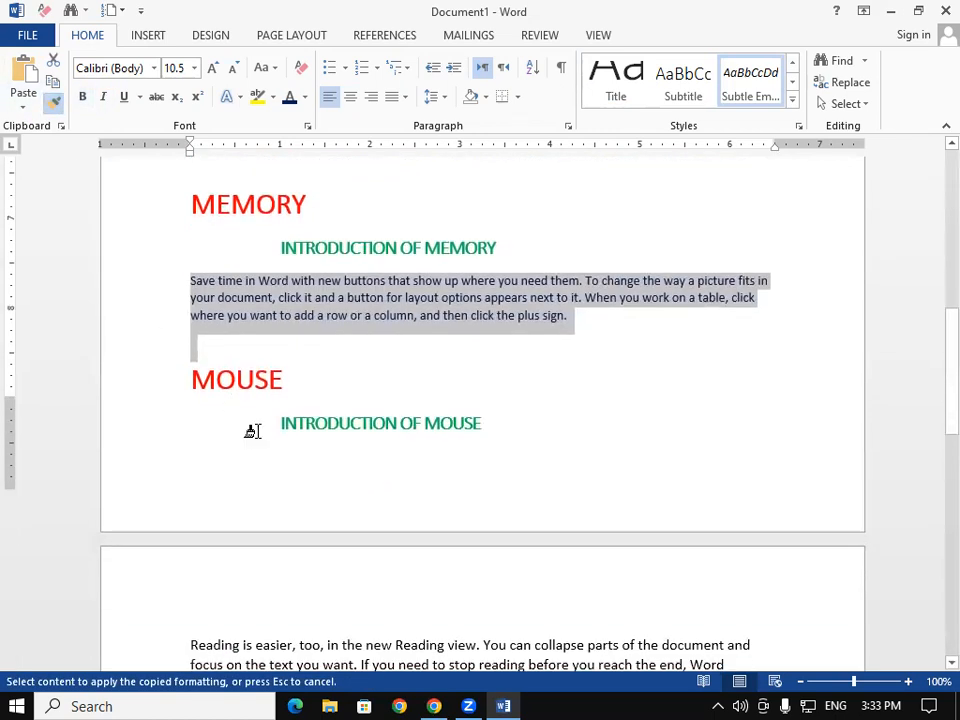
mouse_move(183, 420)
mouse_down()
mouse_move(561, 493)
mouse_move(615, 529)
mouse_move(549, 542)
mouse_up()
Insert a page break before the MOUSE heading so its section starts on a new page.
scroll(548, 553, up, 4)
scroll(548, 550, up, 2)
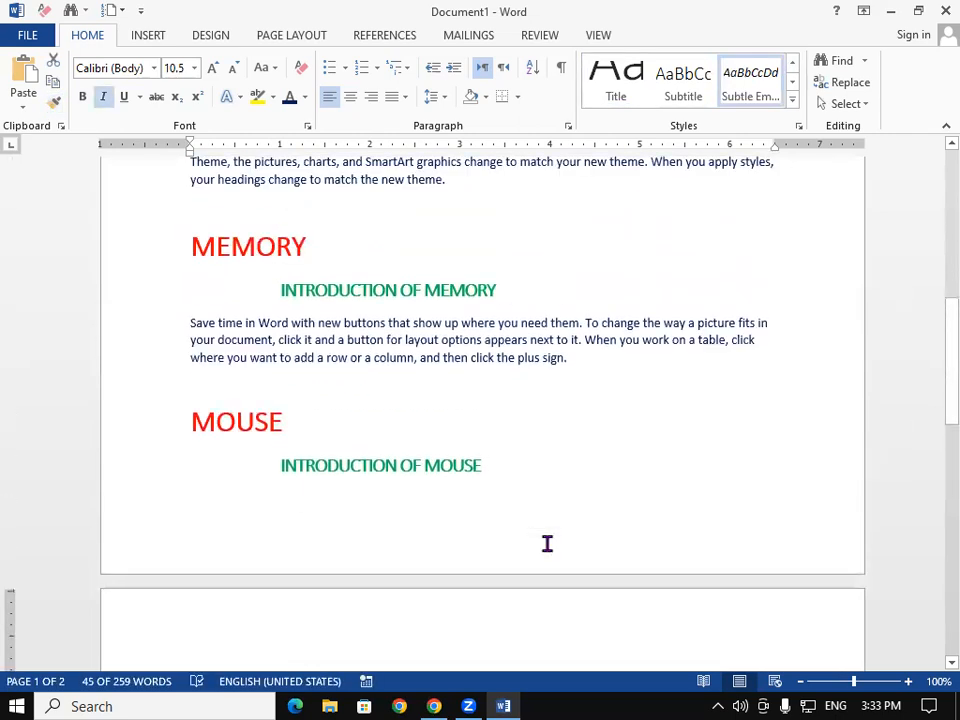
click(190, 430)
key(ctrl+Return)
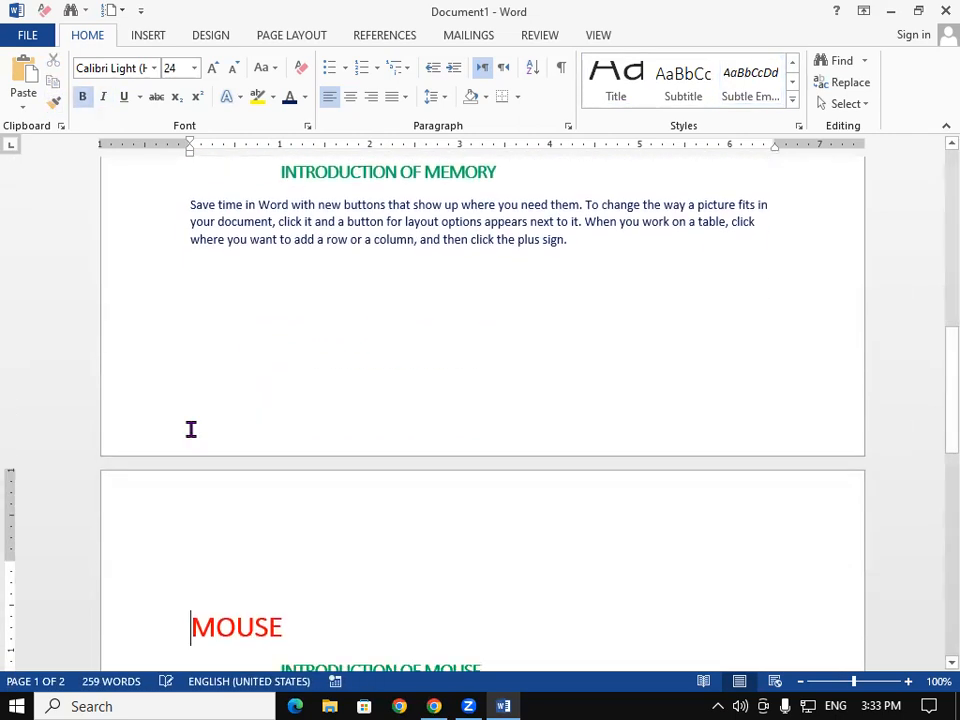
Select the whole document and preview the built-in styles on it.
key(ctrl+a)
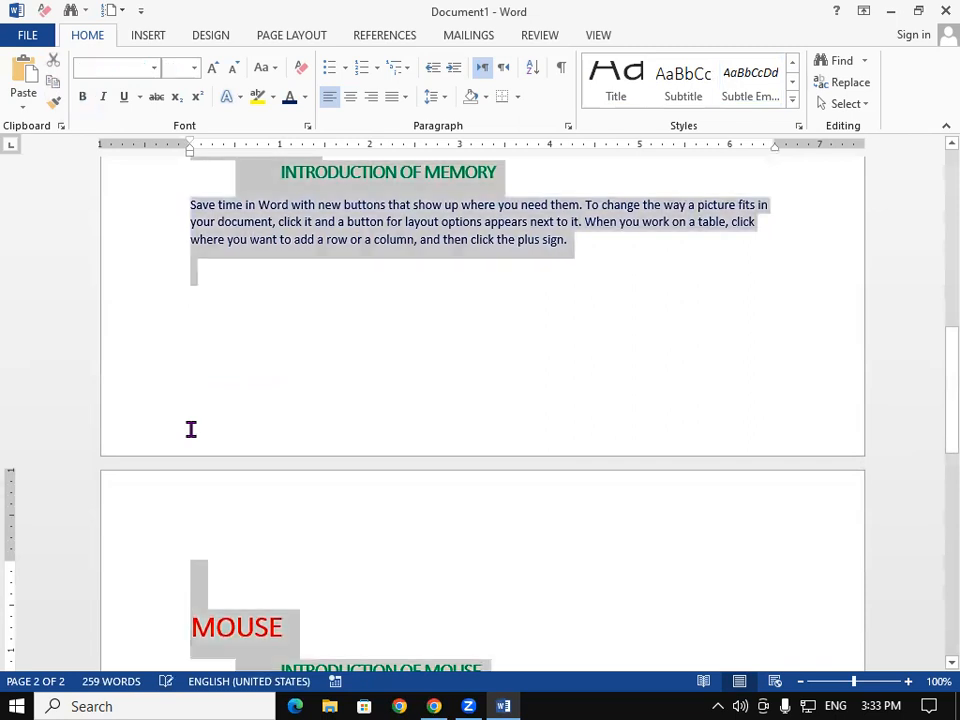
scroll(337, 494, up, 10)
scroll(337, 494, up, 3)
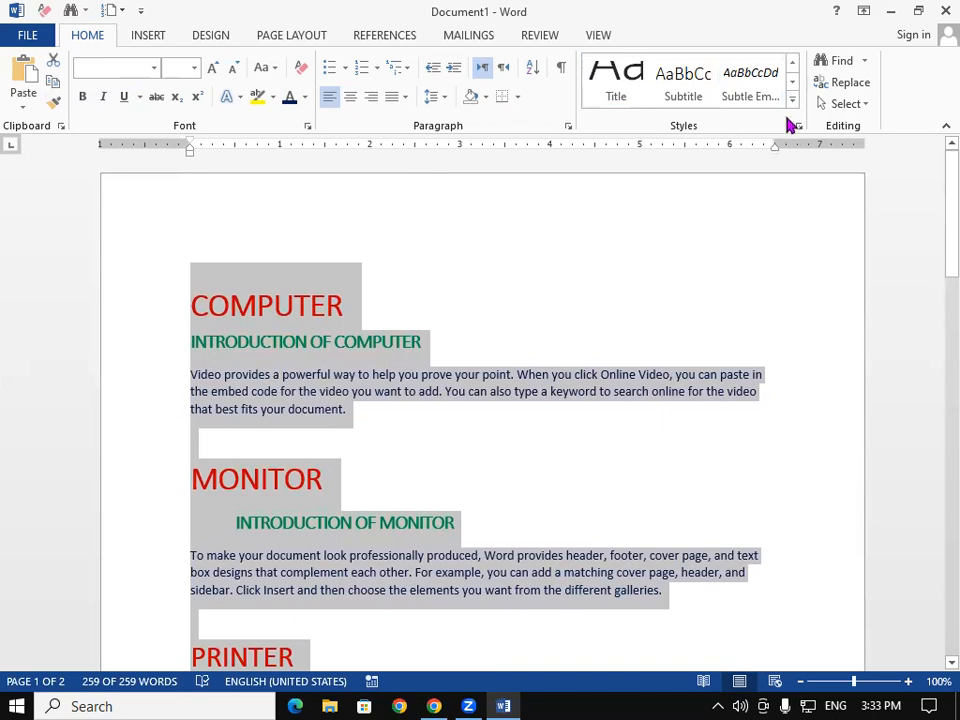
click(793, 101)
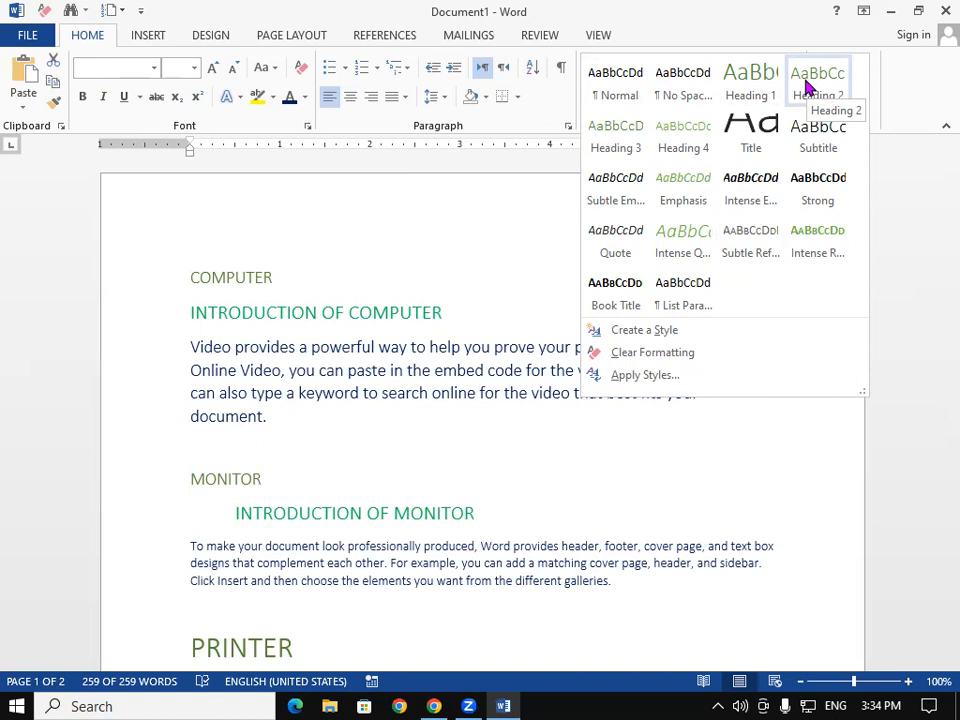
key(Escape)
click(472, 476)
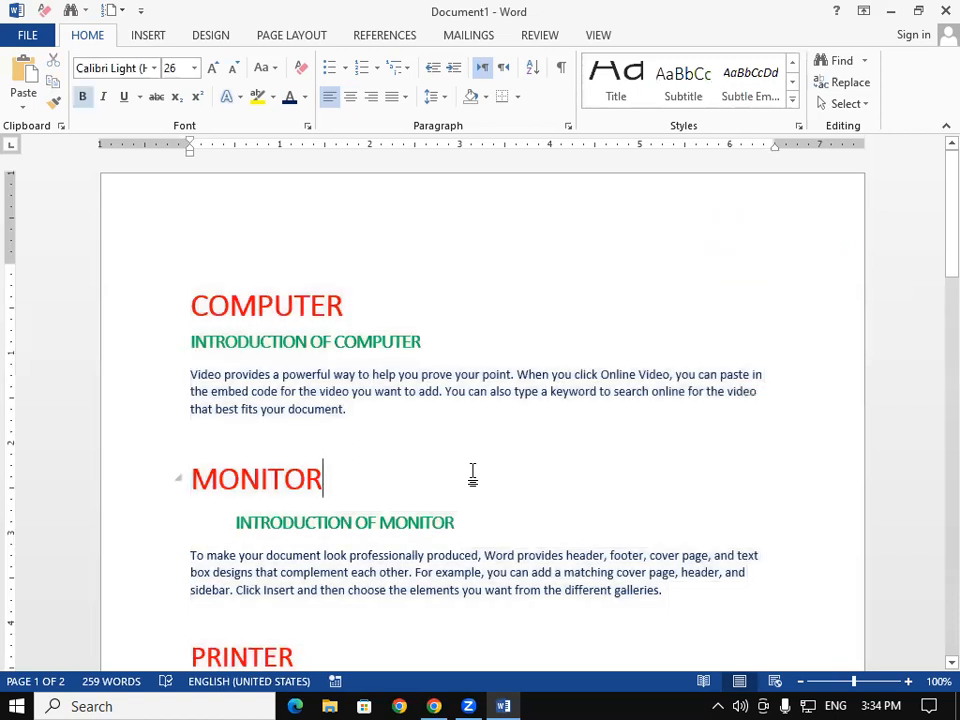
Create a new blank document and fill it with sample paragraphs using =RAND().
key(ctrl+n)
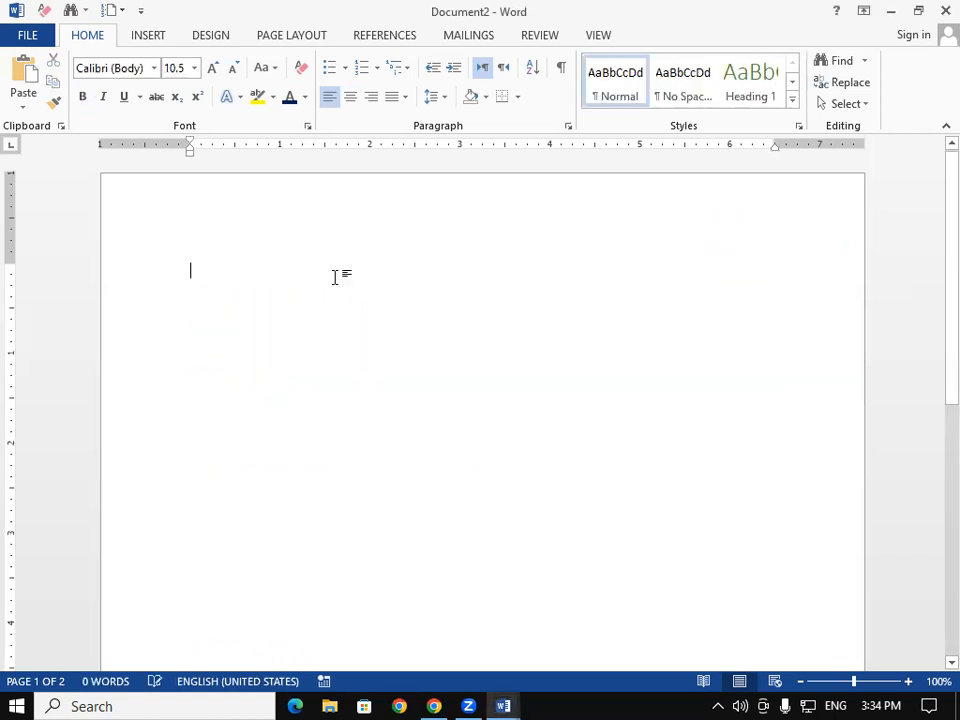
text(=R)
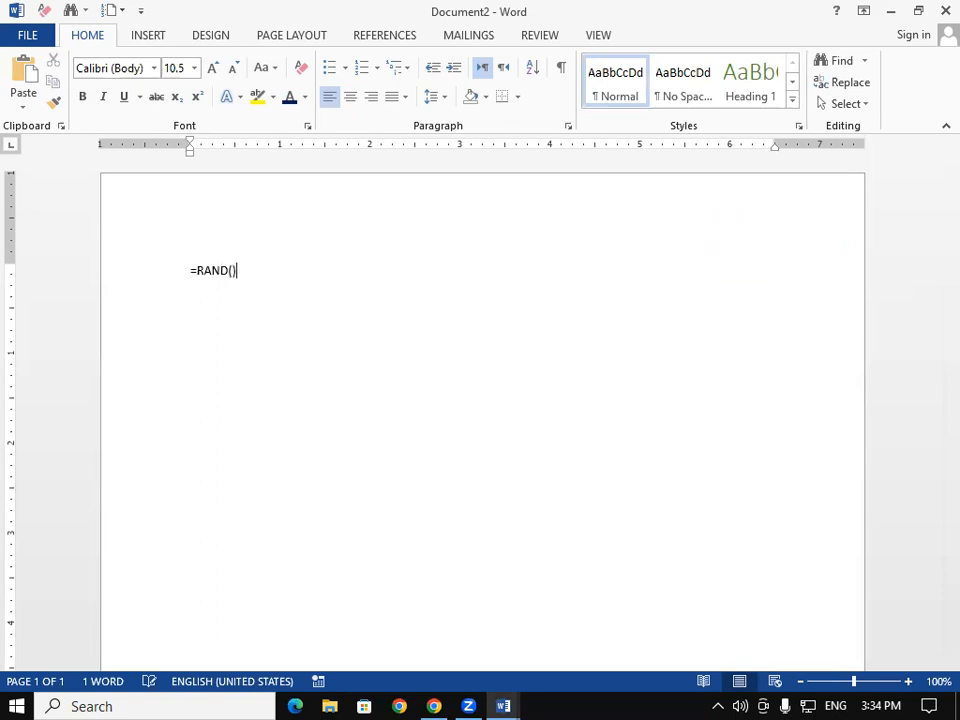
text(AND())
key(Return)
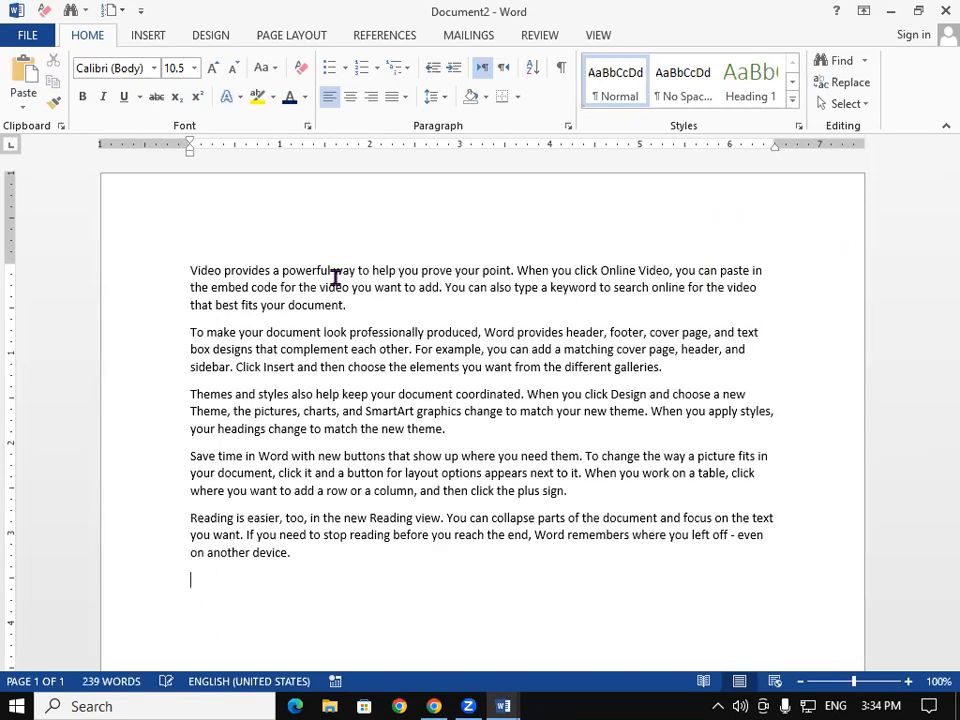
Select all the sample text in the new document and preview built-in styles such as Subtitle on it.
key(ctrl+a)
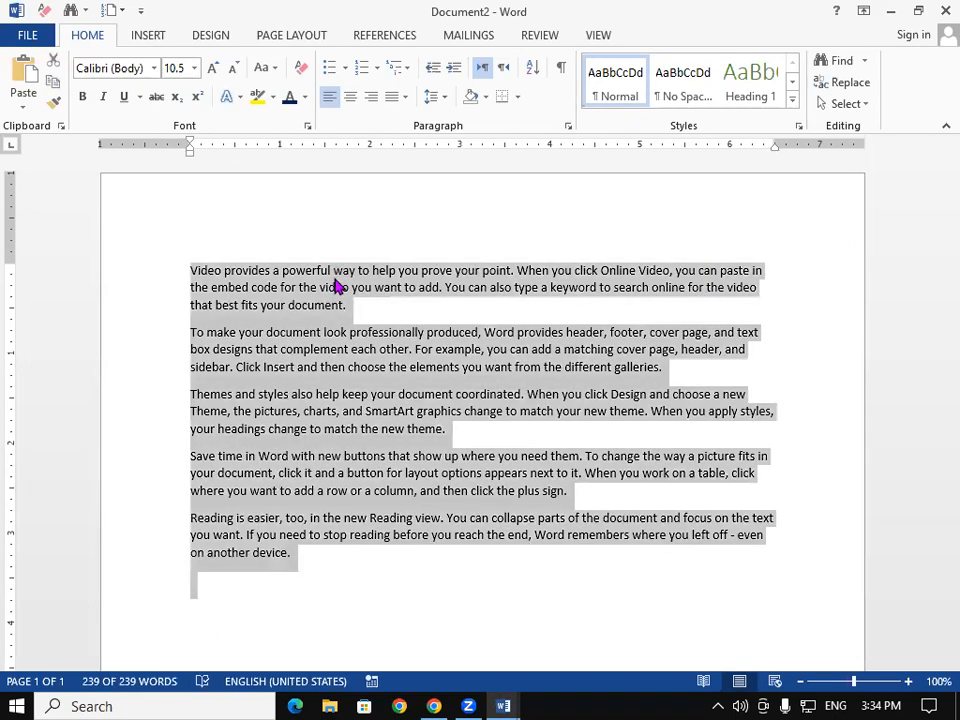
click(793, 101)
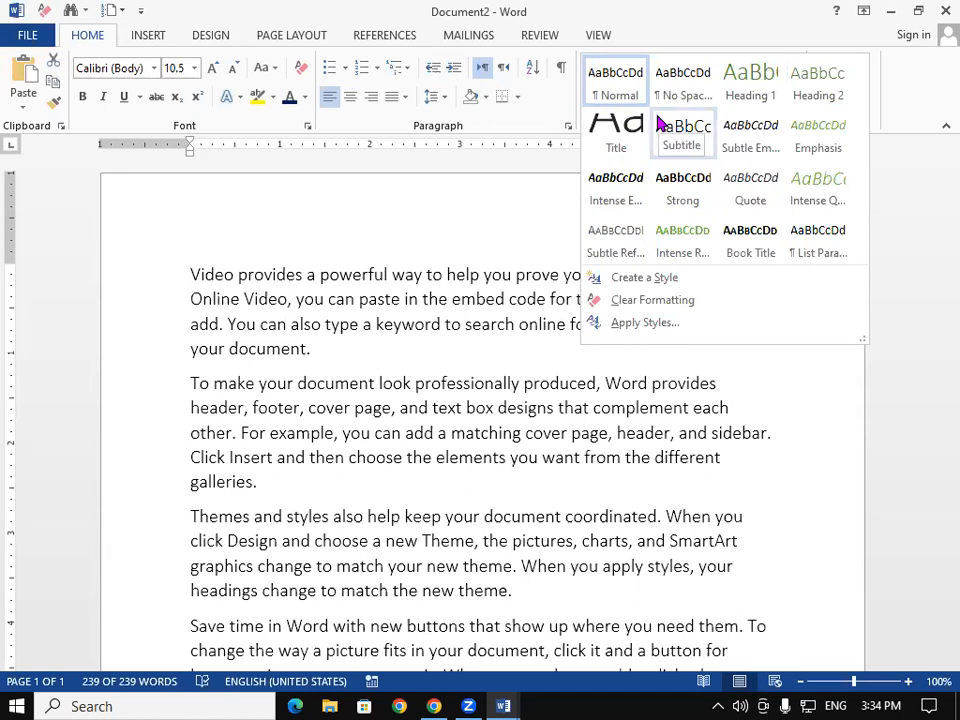
Switch back to Document1, select all its text and preview built-in styles such as Title without applying one.
click(505, 698)
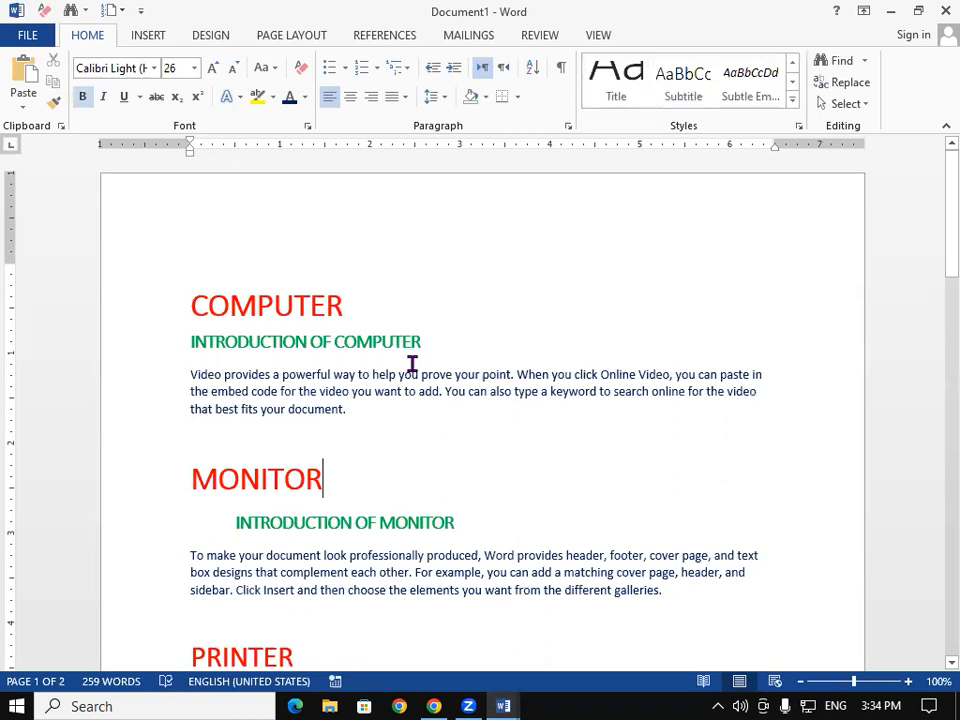
key(ctrl+a)
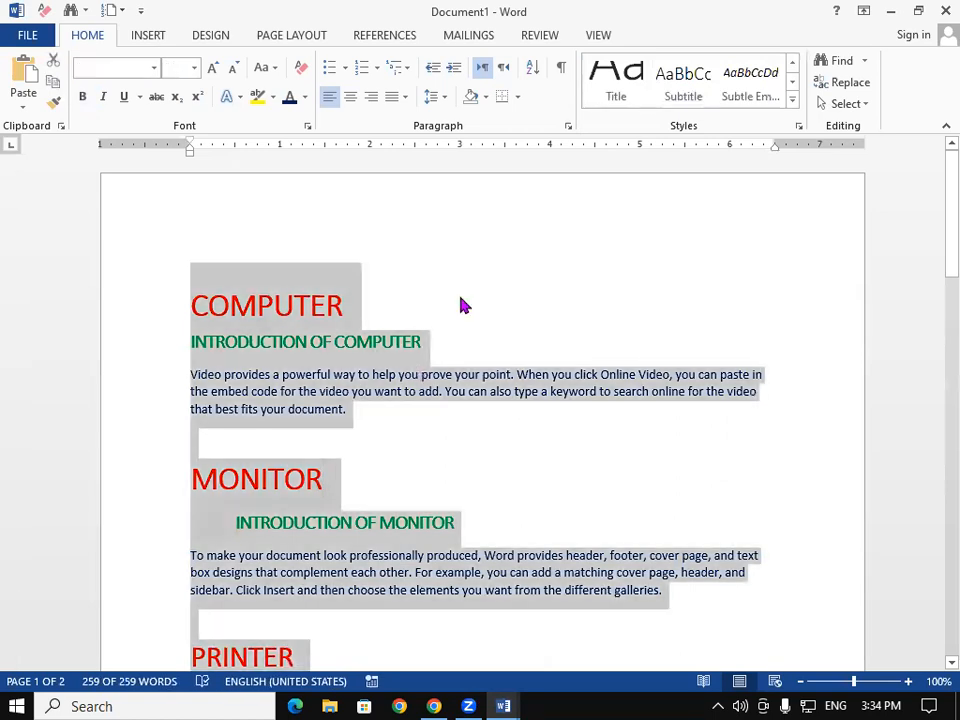
click(795, 102)
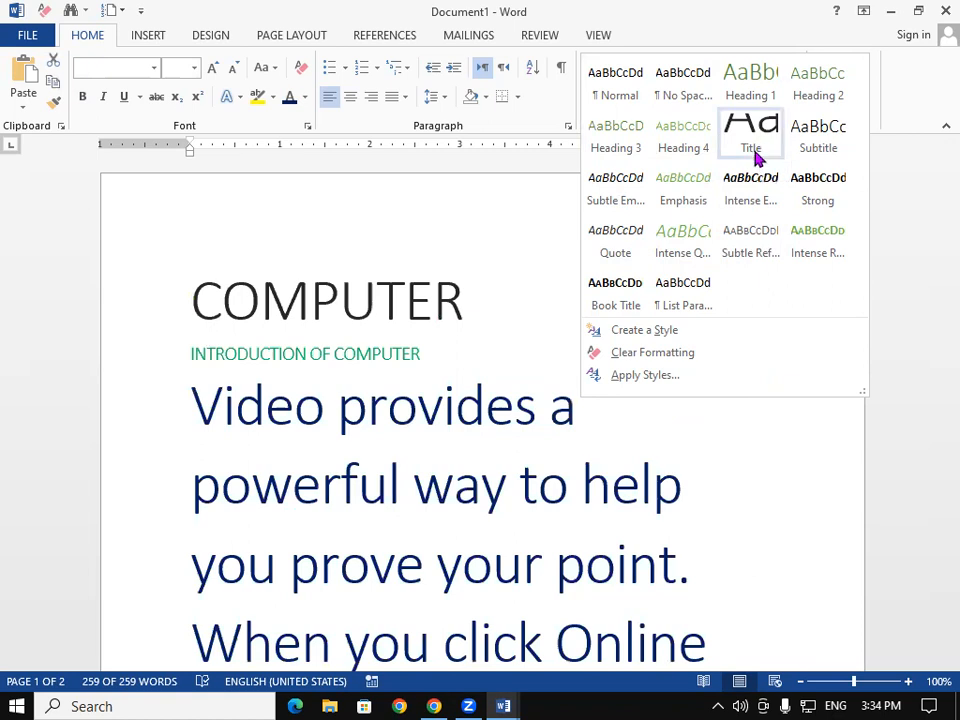
click(752, 471)
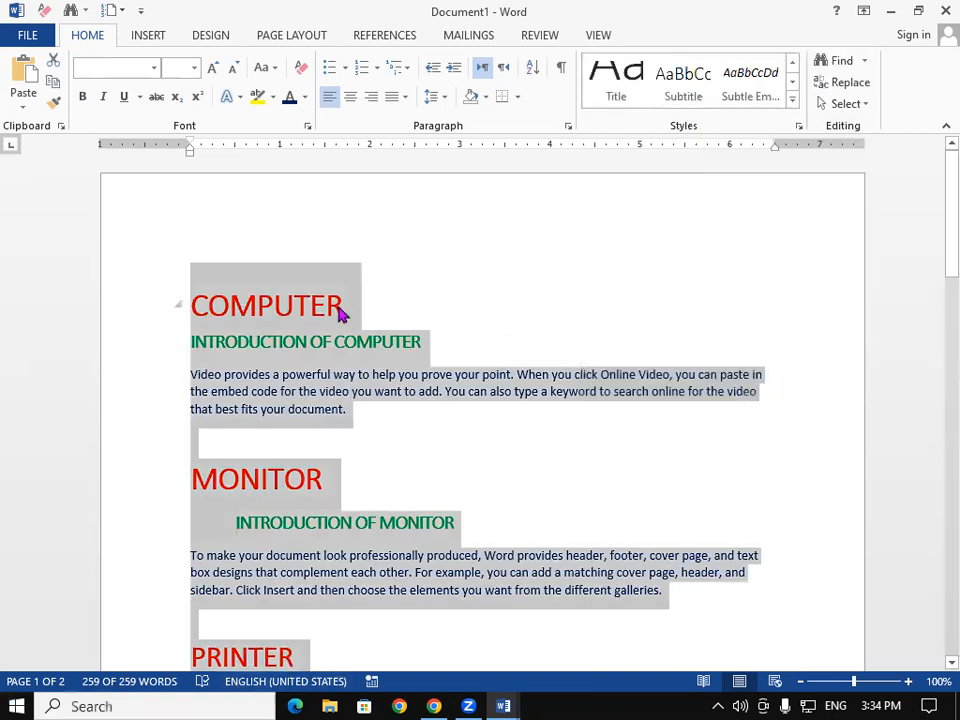
click(793, 104)
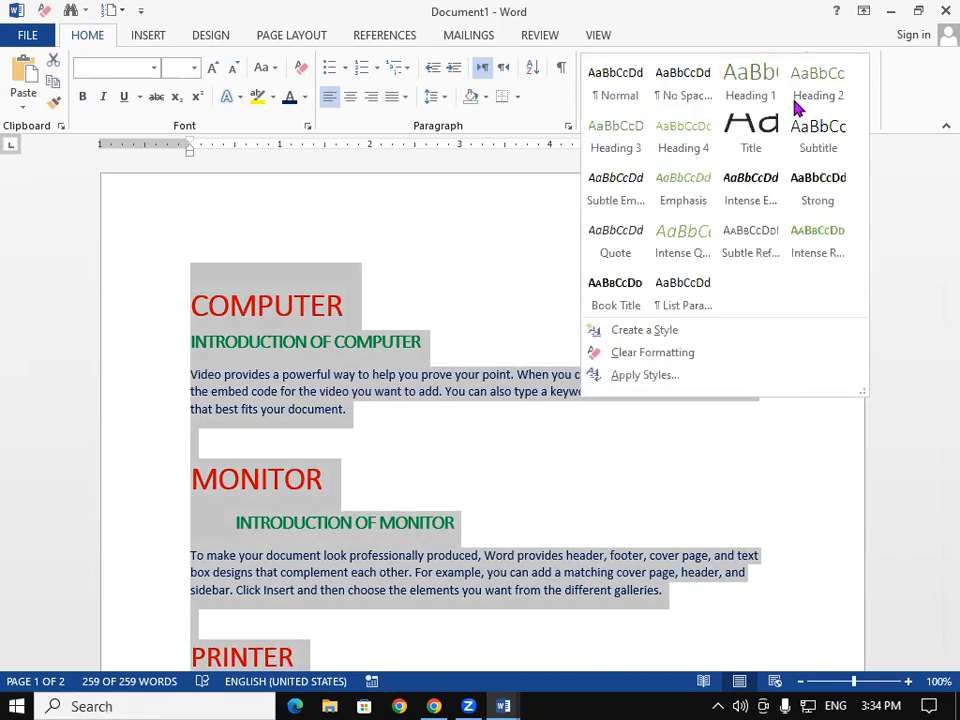
click(439, 474)
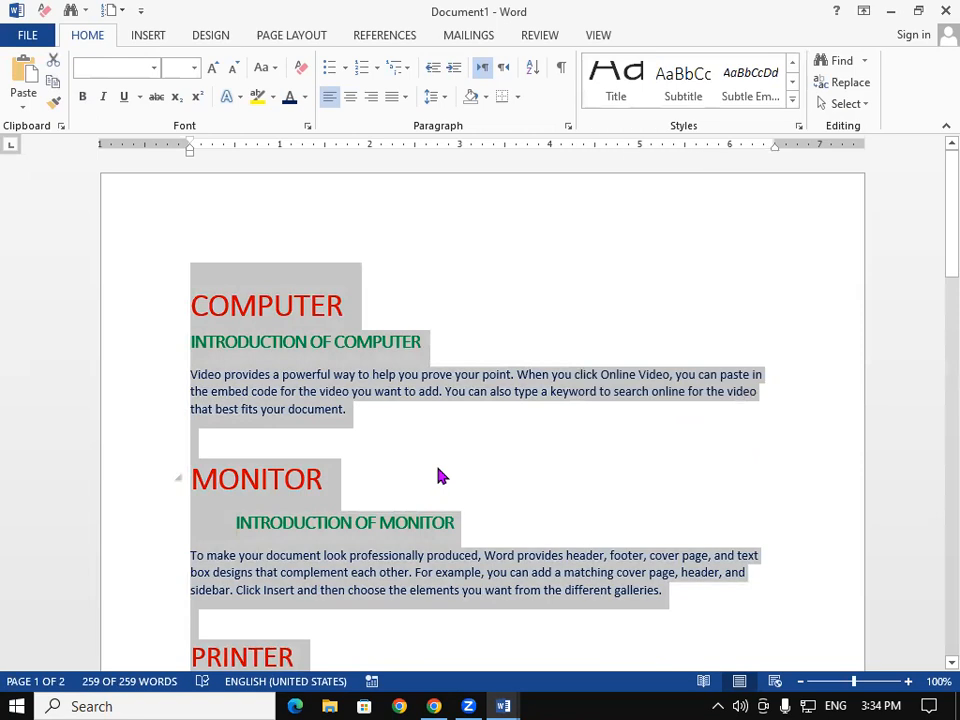
Apply the Slice theme to the document with the COMPUTER and MONITOR headings.
click(208, 38)
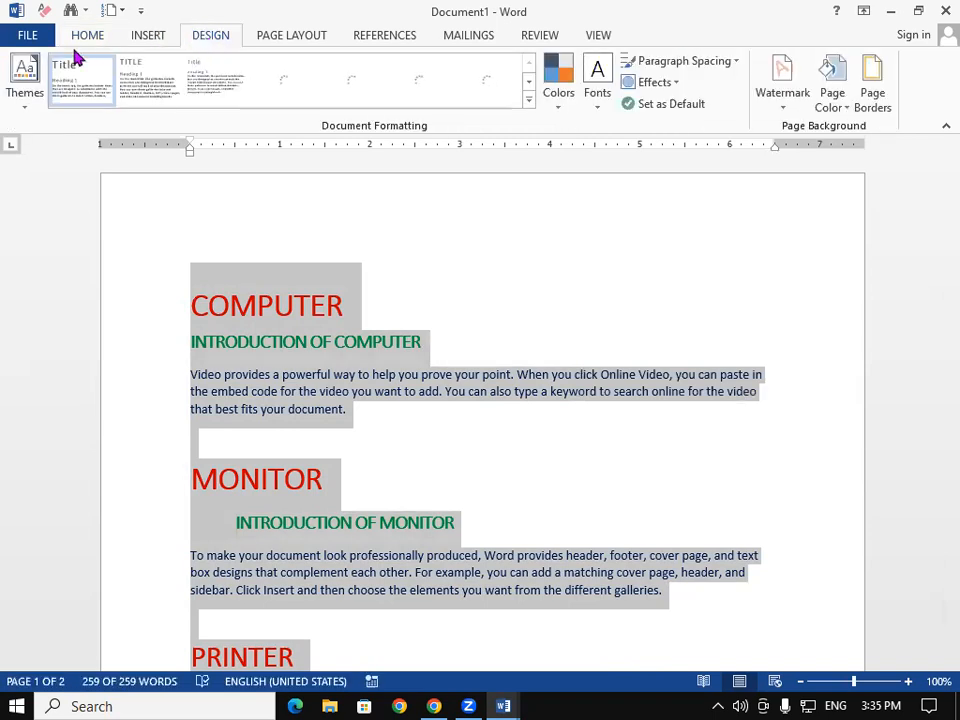
click(20, 106)
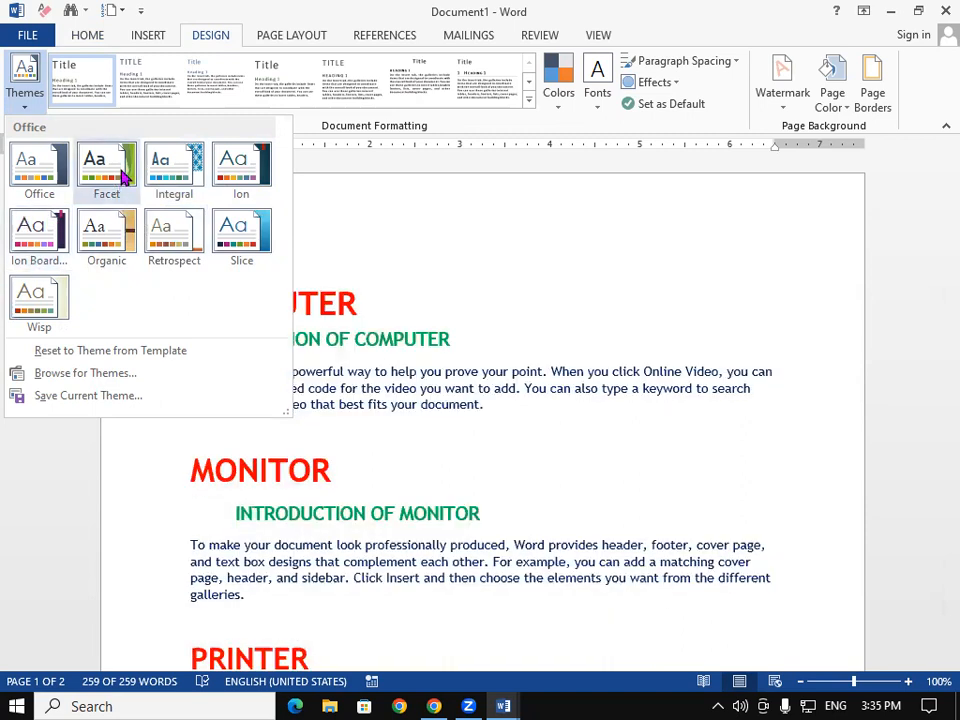
click(248, 246)
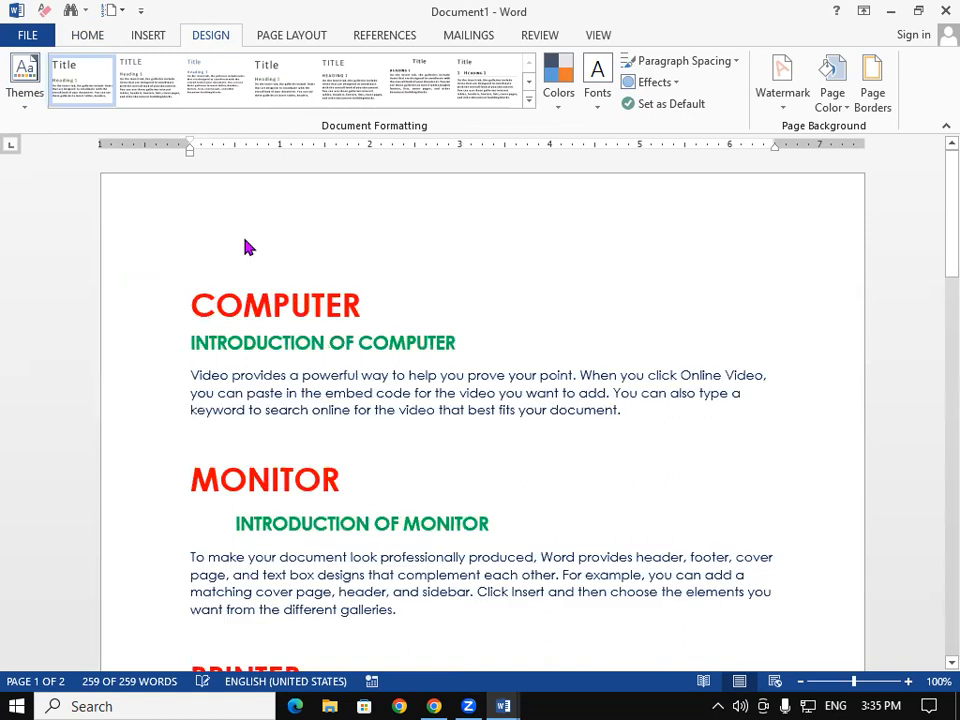
Select the whole document, apply the built-in style set with shaded heading bars and review both pages.
key(ctrl+a)
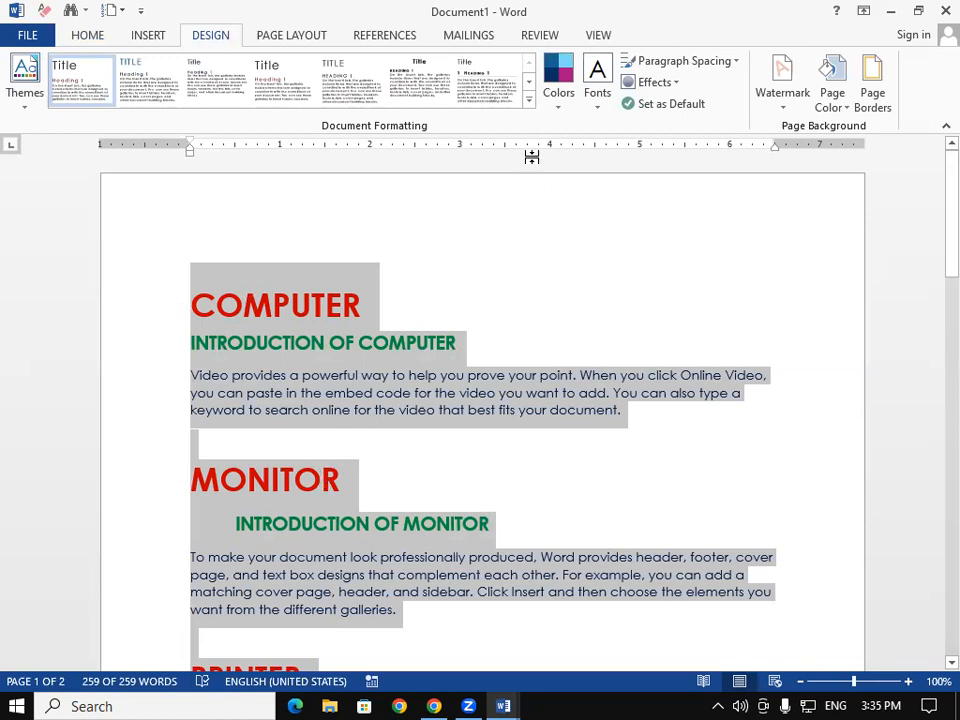
click(529, 96)
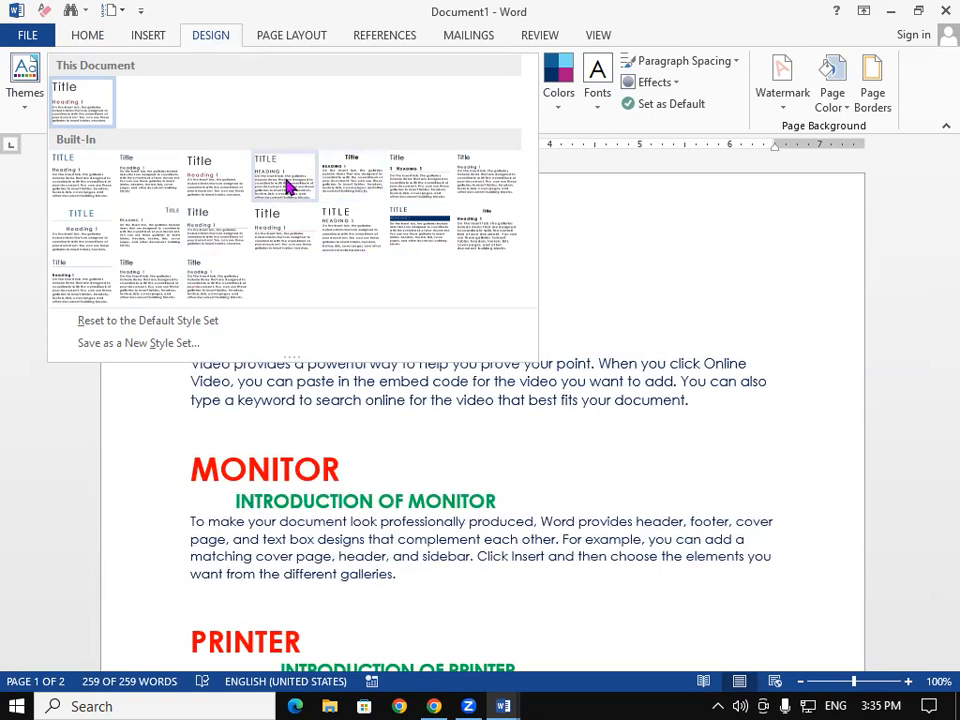
click(408, 230)
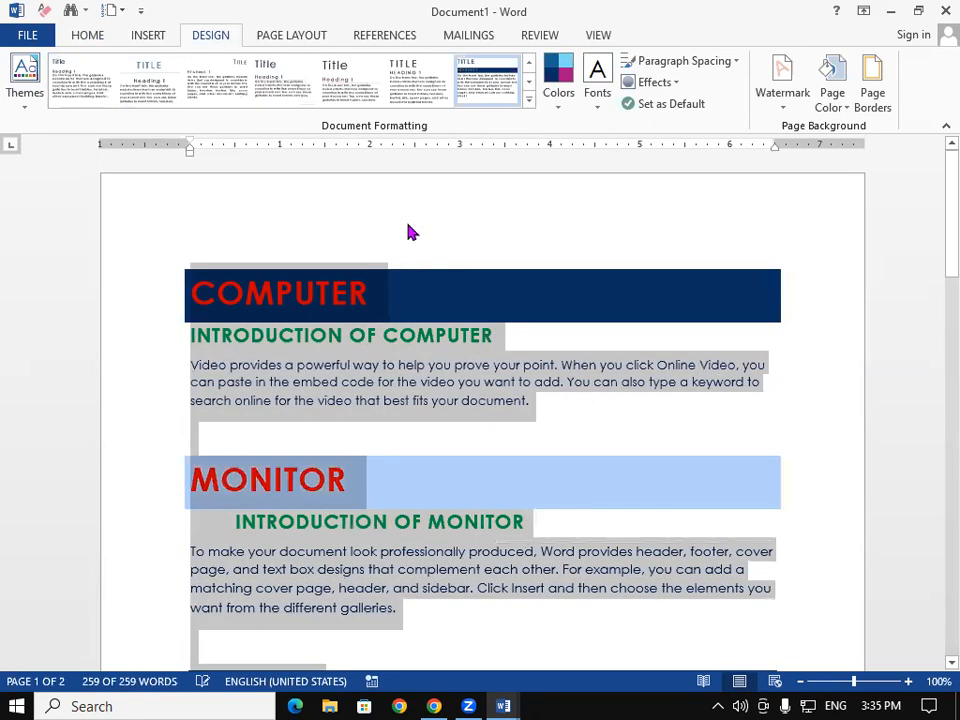
scroll(420, 313, down, 12)
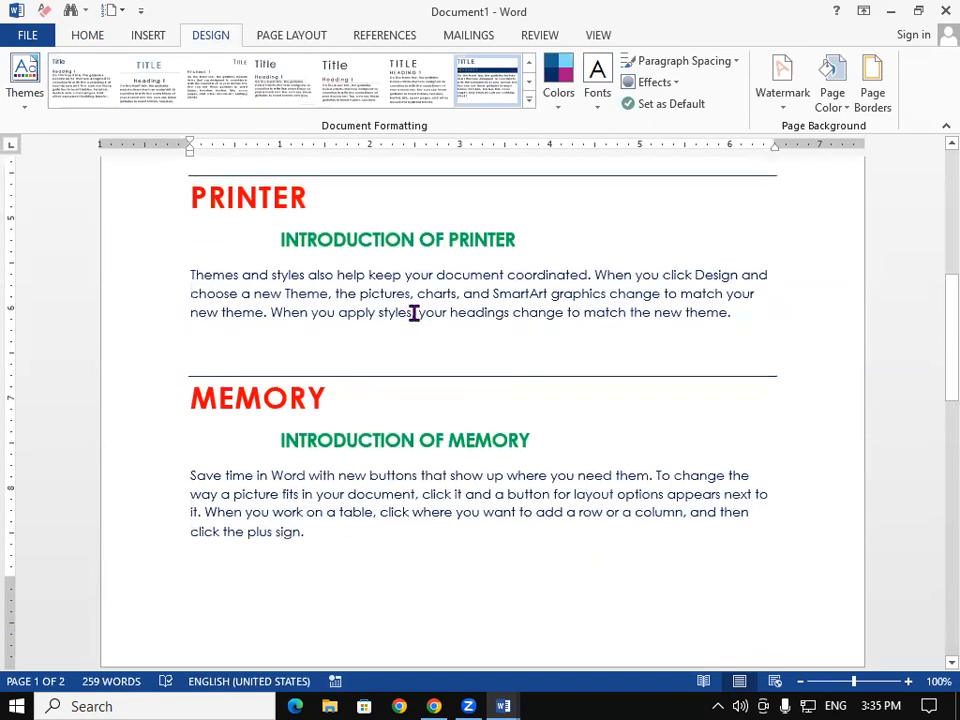
scroll(414, 313, down, 12)
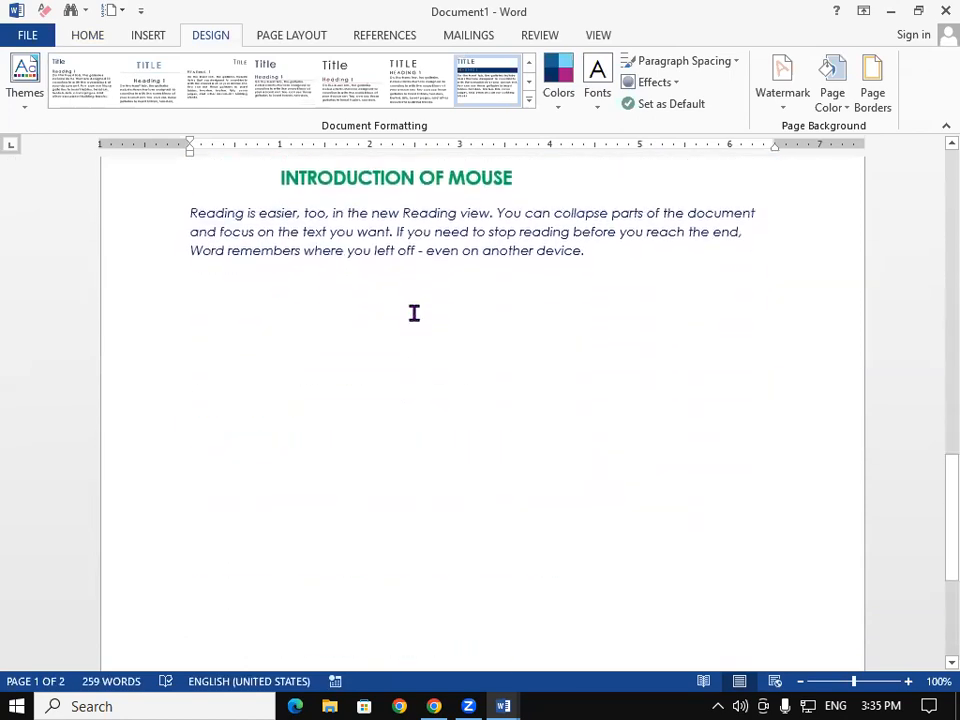
scroll(414, 313, up, 12)
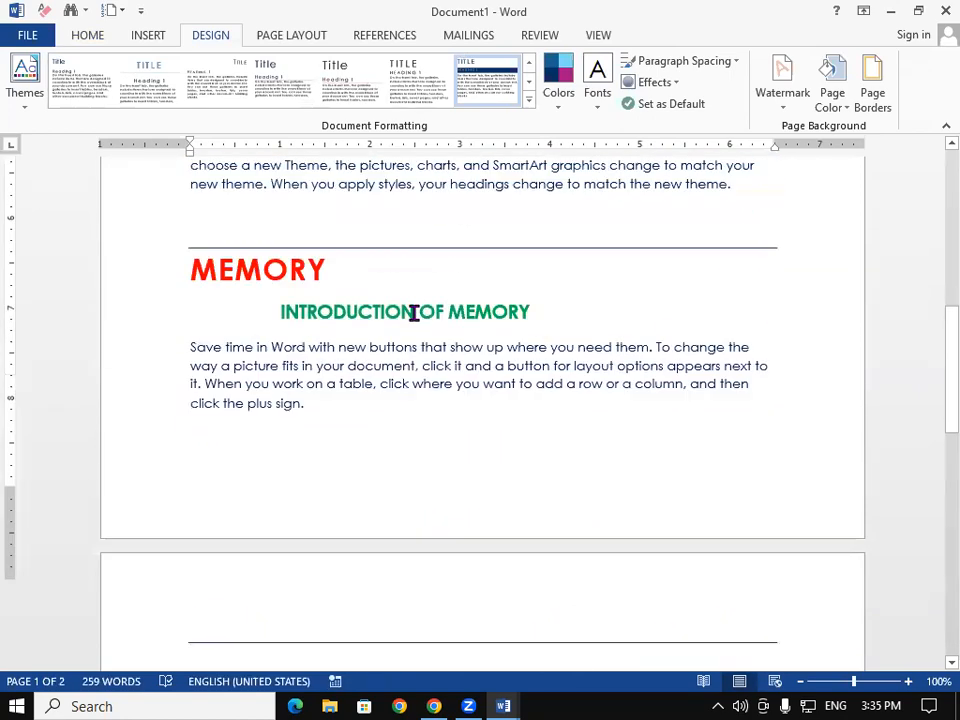
scroll(414, 313, up, 6)
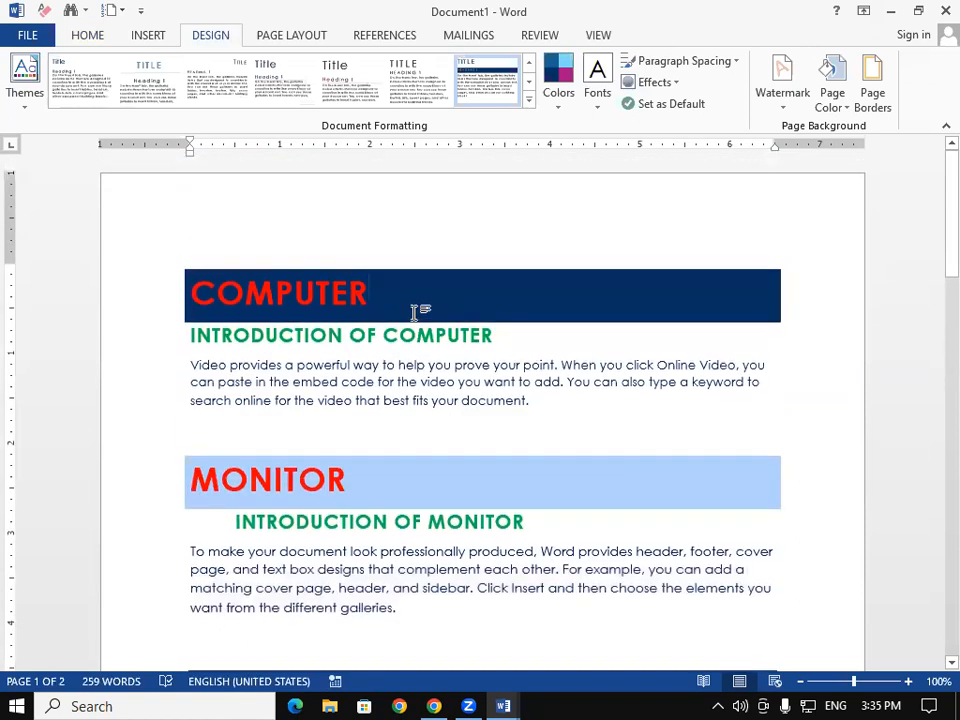
Select the whole document and preview other built-in style sets, such as Word 2013, without applying one.
key(ctrl+a)
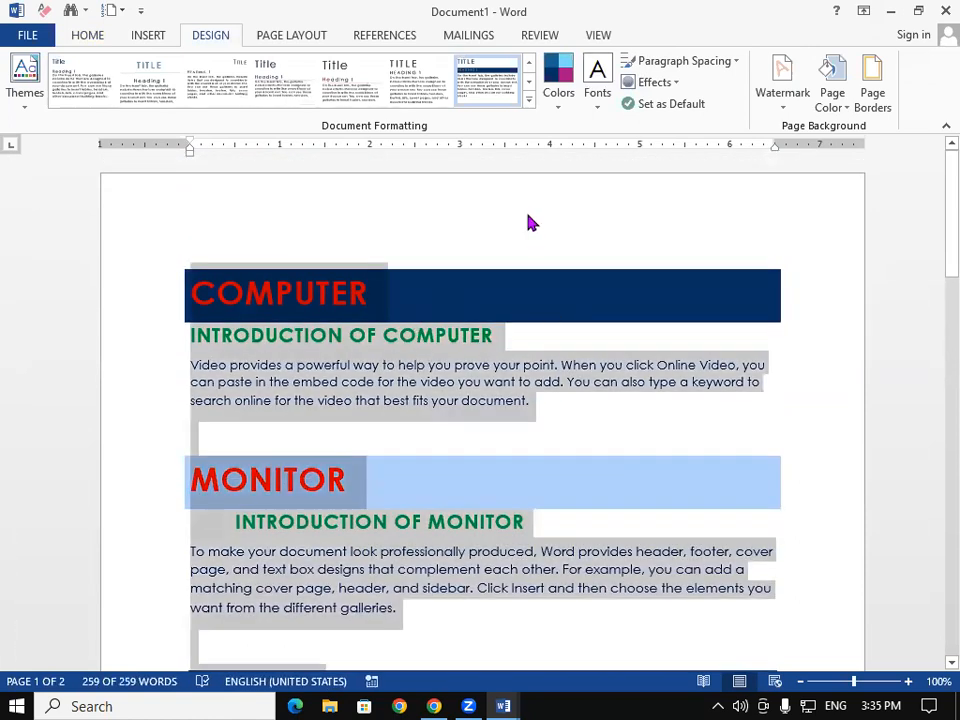
click(529, 99)
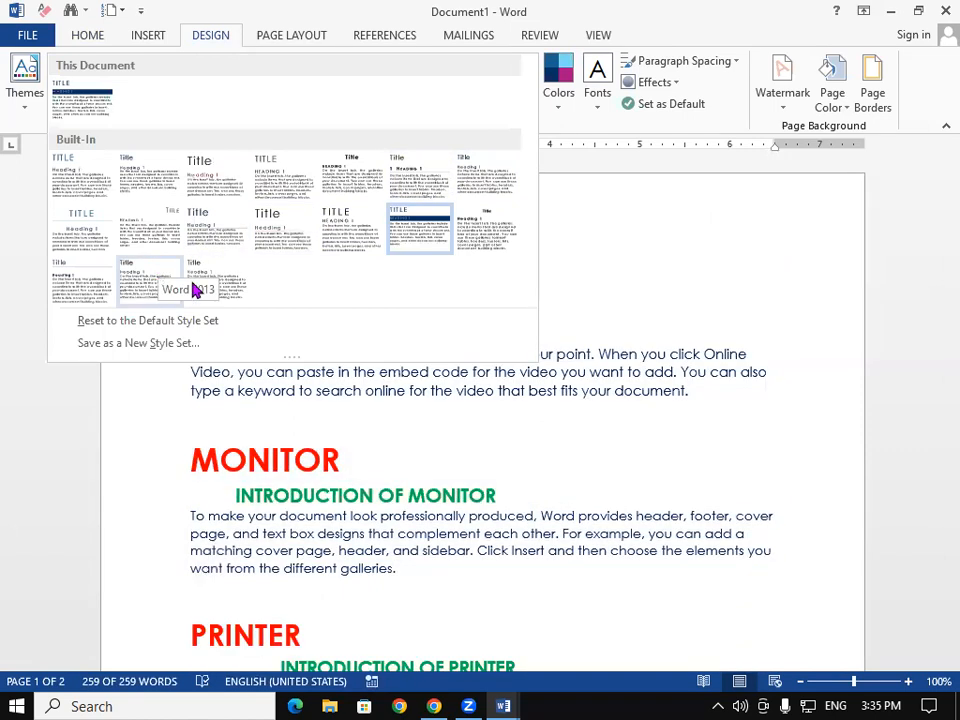
click(687, 433)
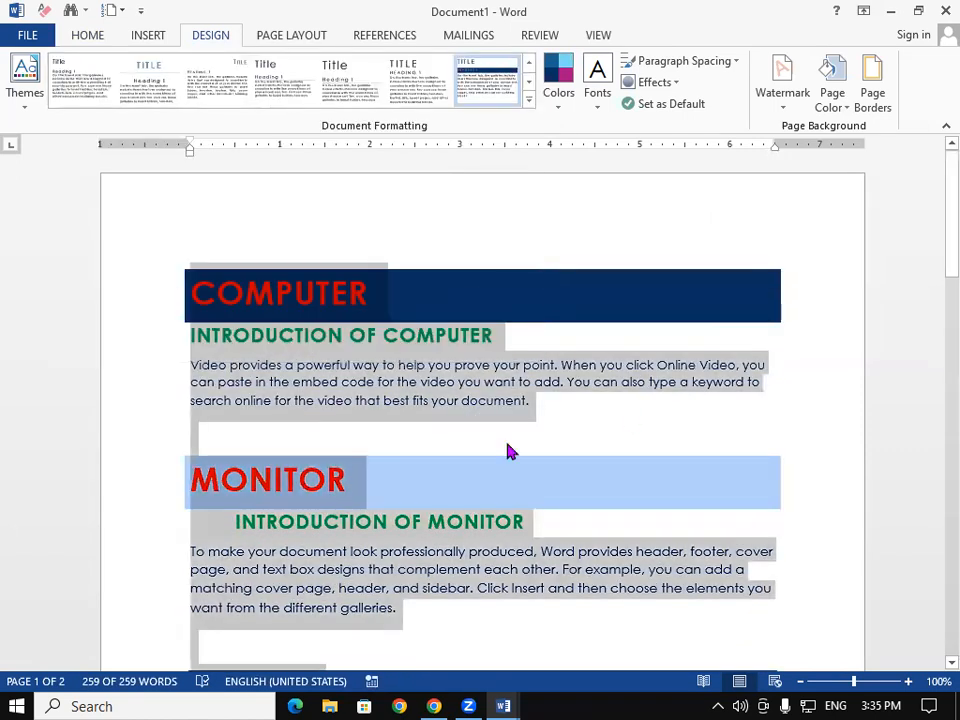
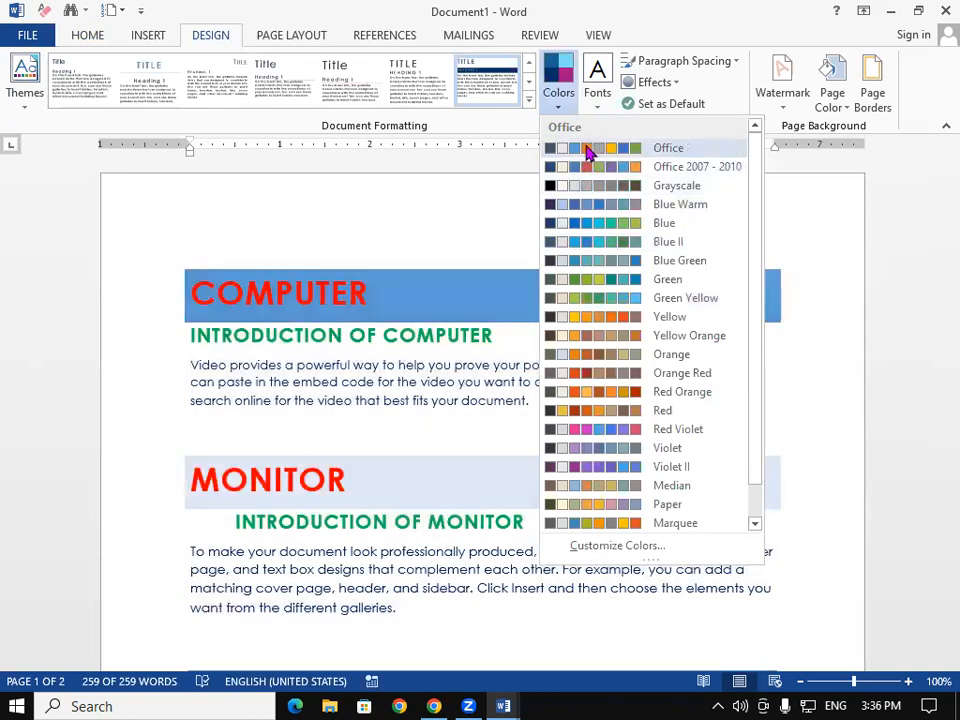
Apply the Office color set to the document theme and review the recolored headings.
click(588, 152)
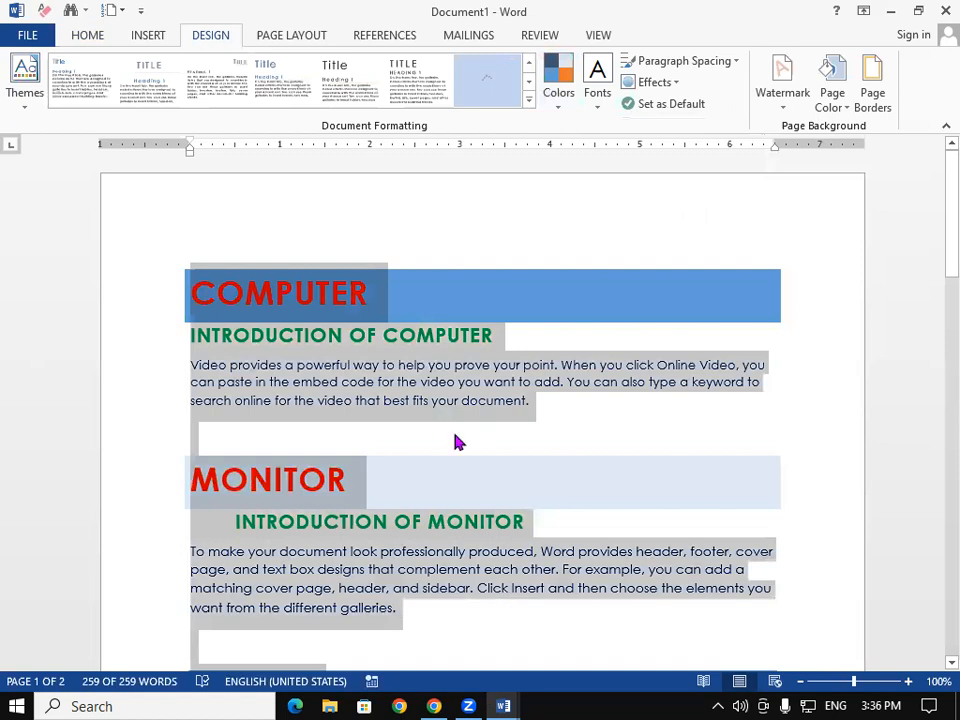
scroll(454, 439, down, 4)
scroll(454, 401, up, 3)
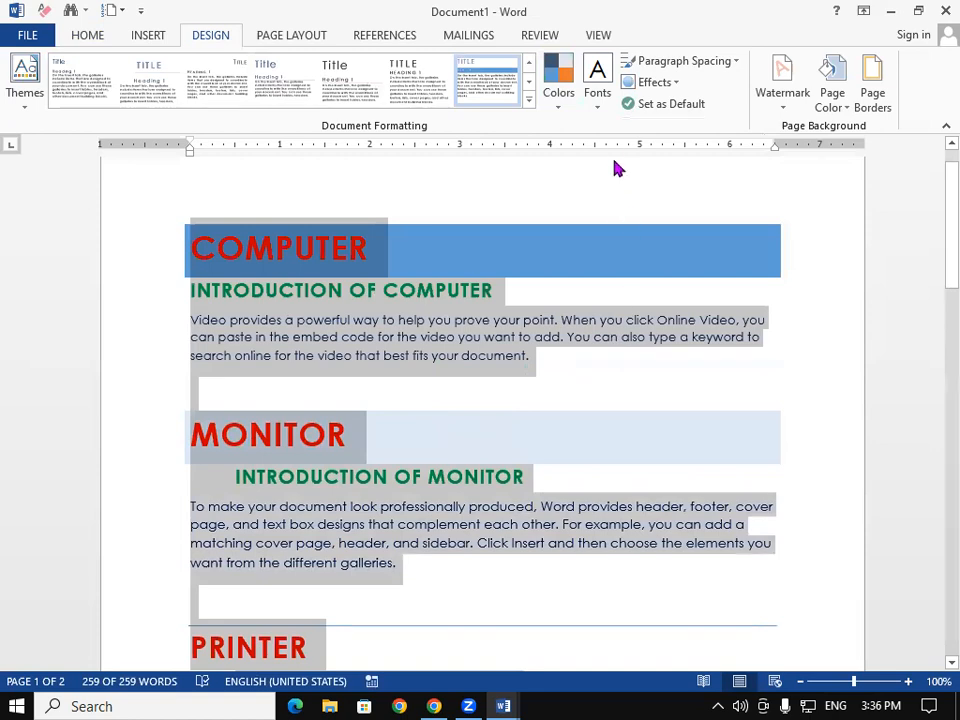
View the available theme font sets and the theme fonts in the font list without changing the font.
click(600, 100)
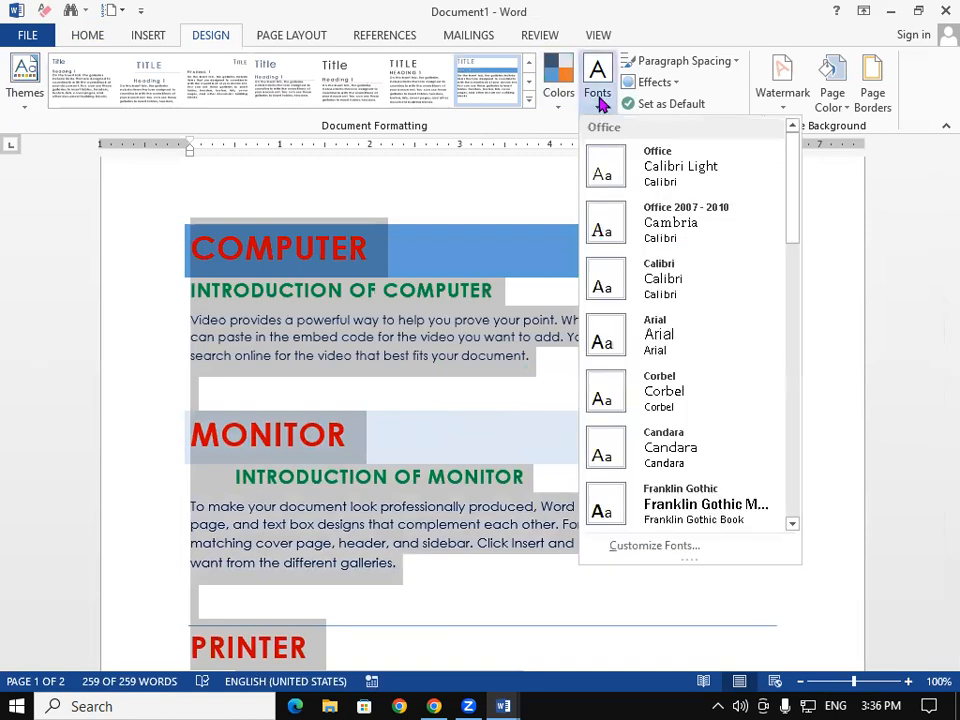
click(428, 253)
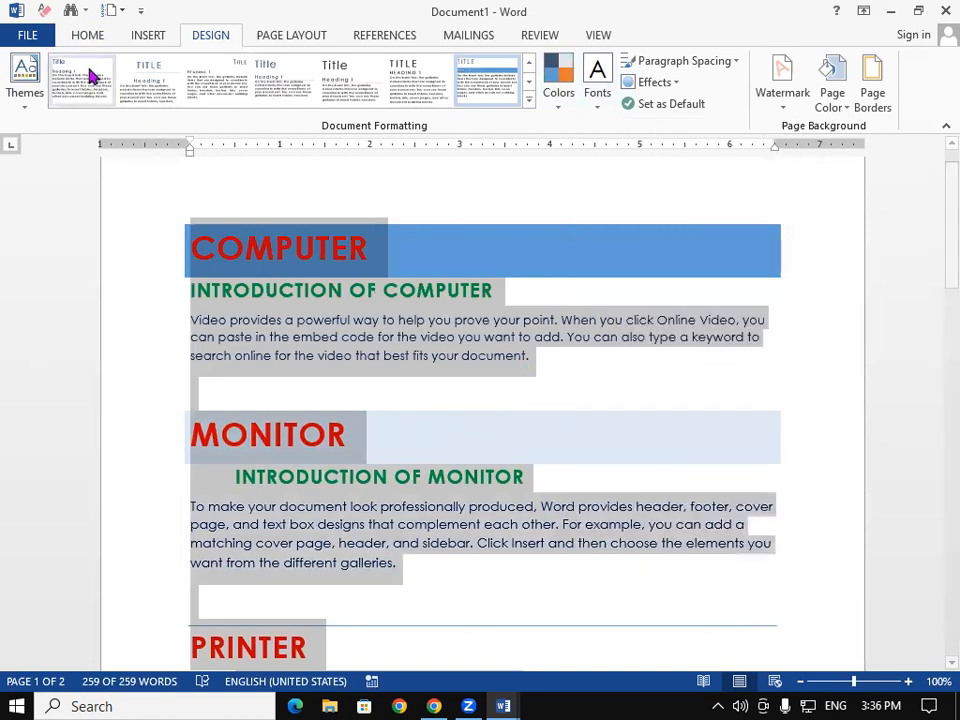
click(95, 40)
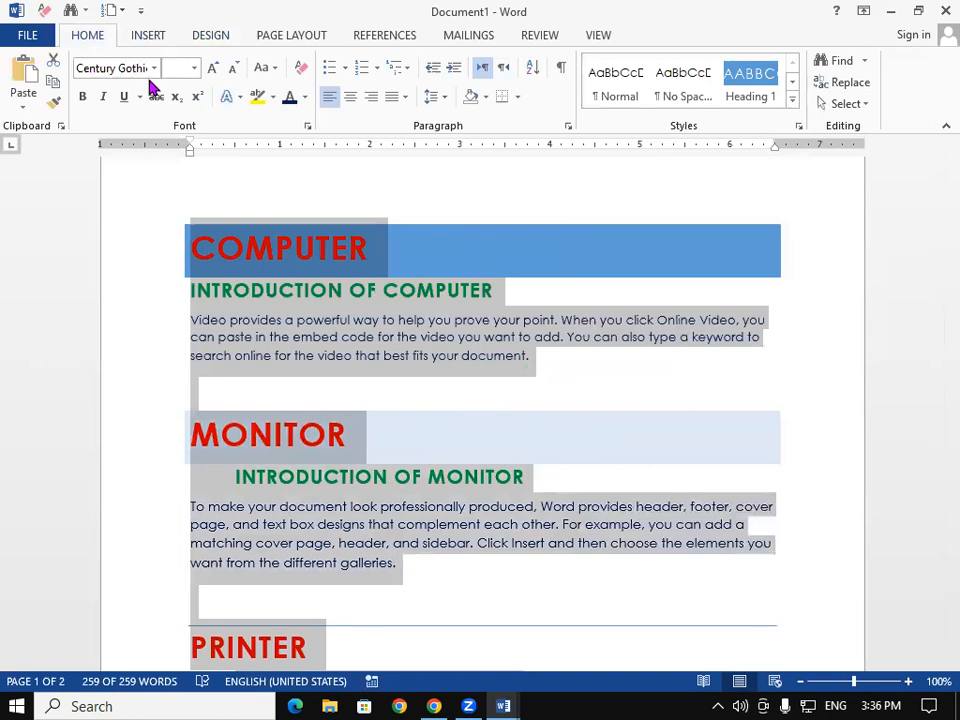
click(153, 68)
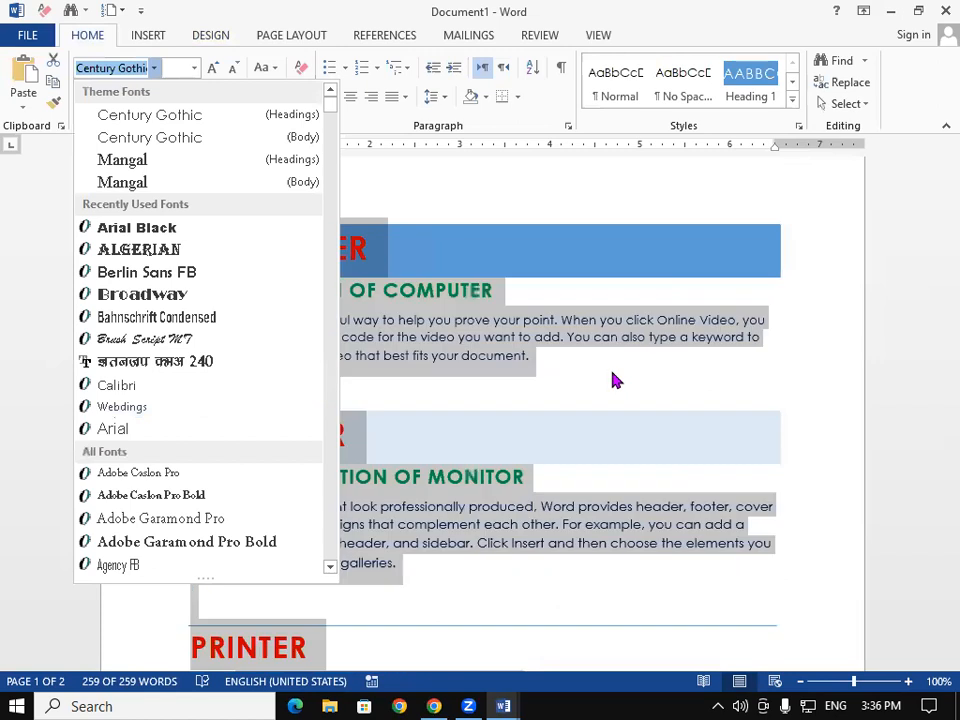
click(612, 380)
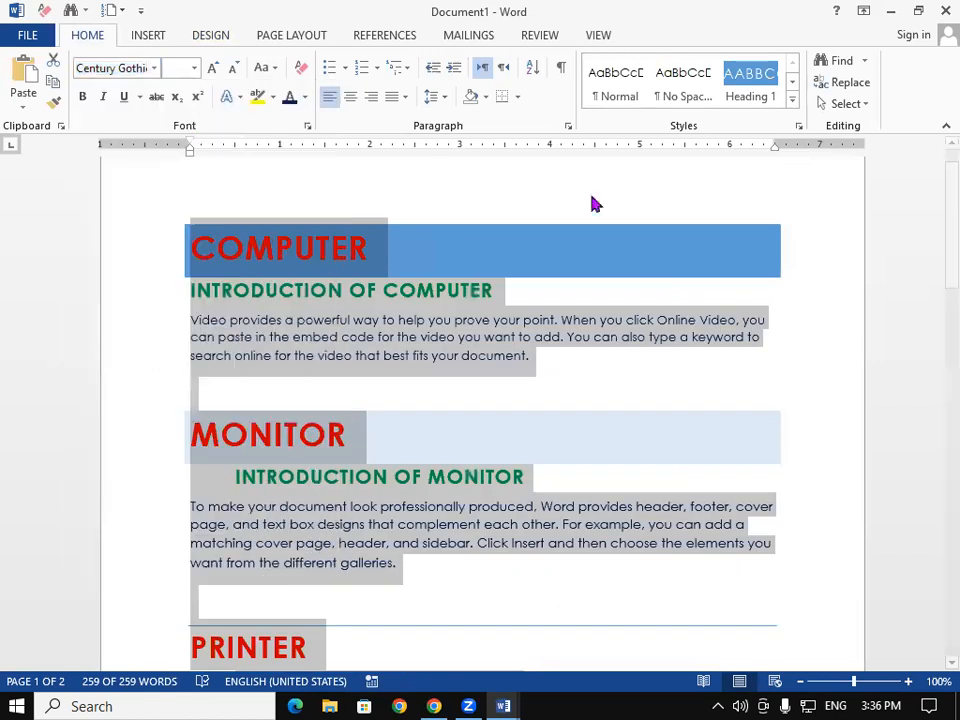
Browse the theme font sets and apply the Century Schoolbook set to the document.
click(208, 36)
click(602, 92)
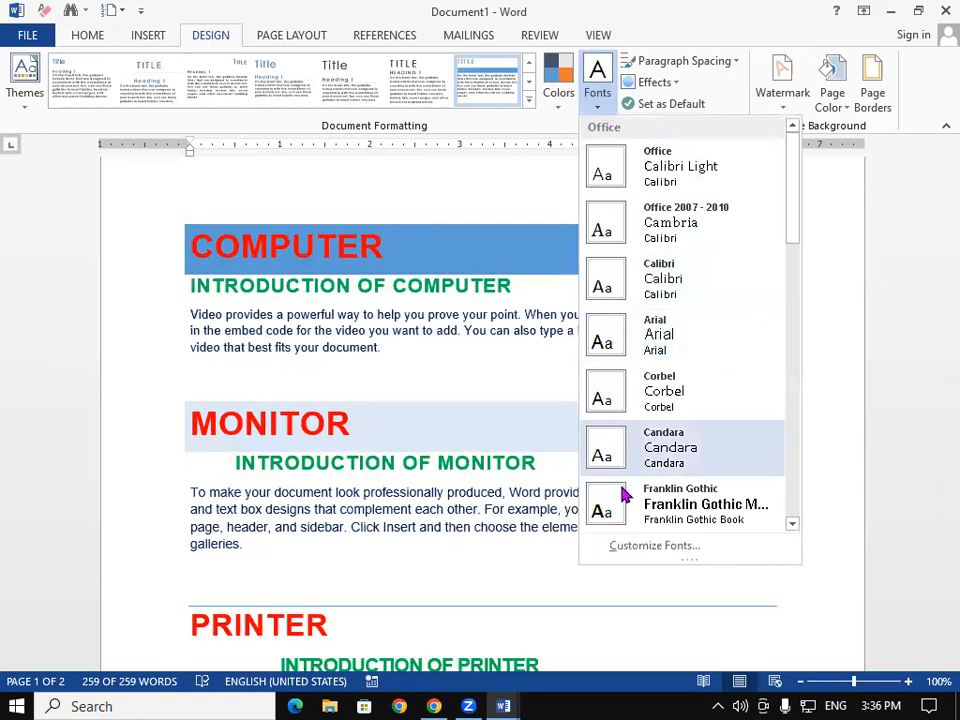
scroll(636, 390, down, 5)
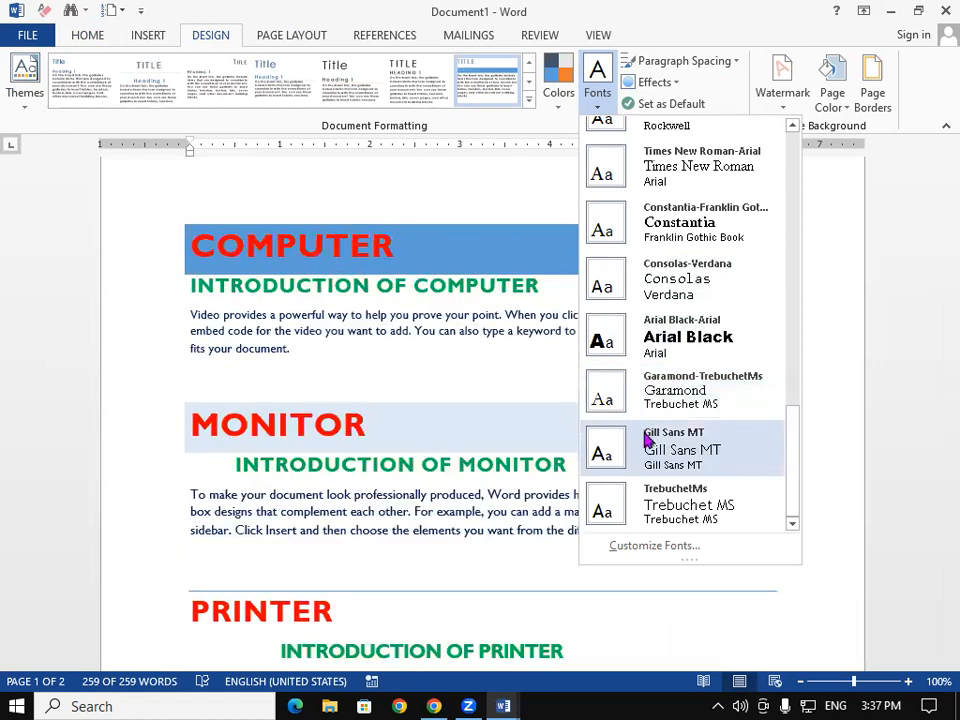
scroll(665, 447, up, 5)
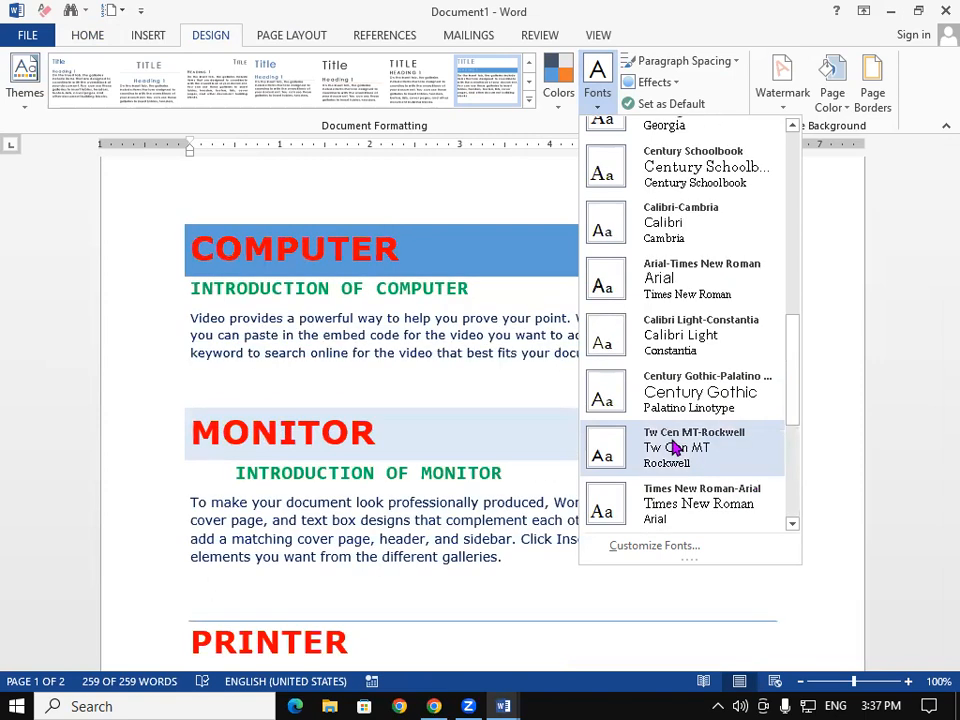
scroll(673, 447, up, 3)
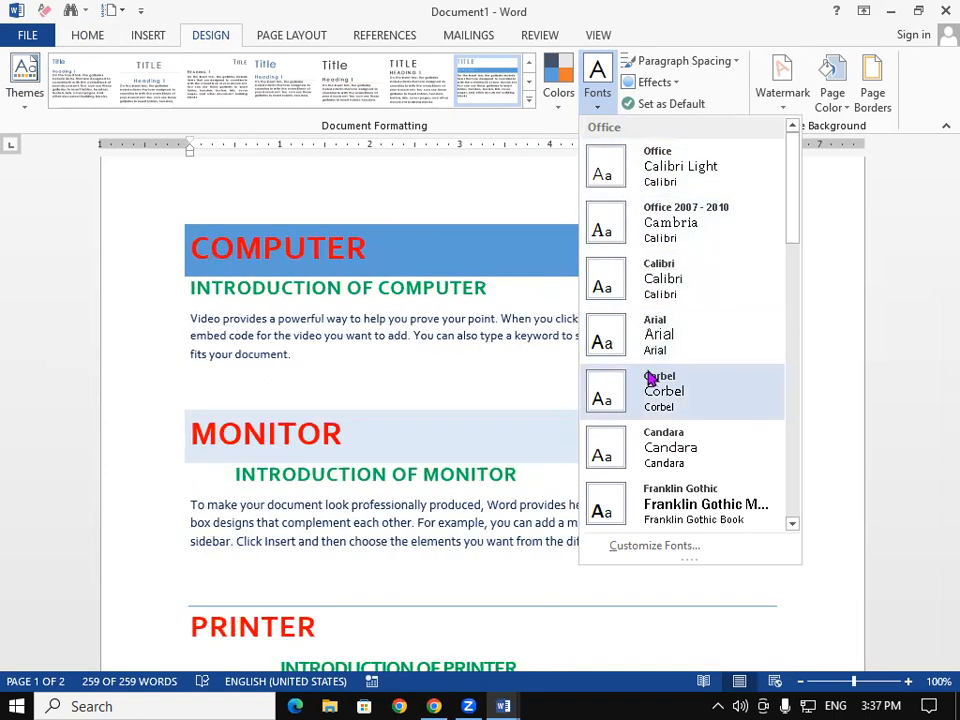
drag(790, 198, 795, 326)
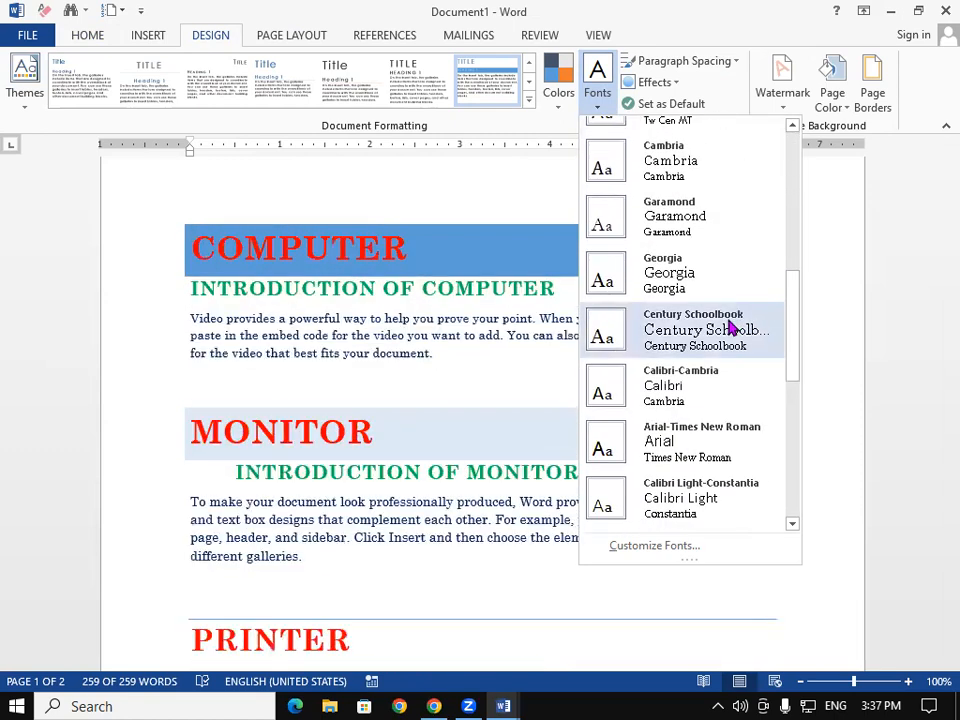
click(730, 328)
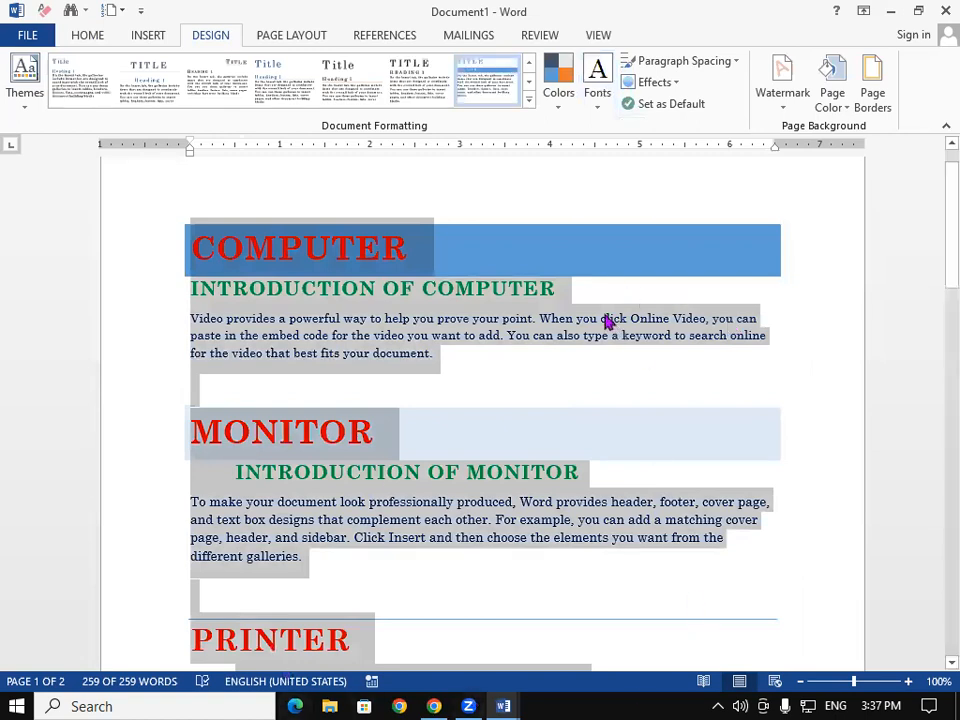
Set the document's paragraph spacing to the built-in Open option and select all the text.
click(700, 66)
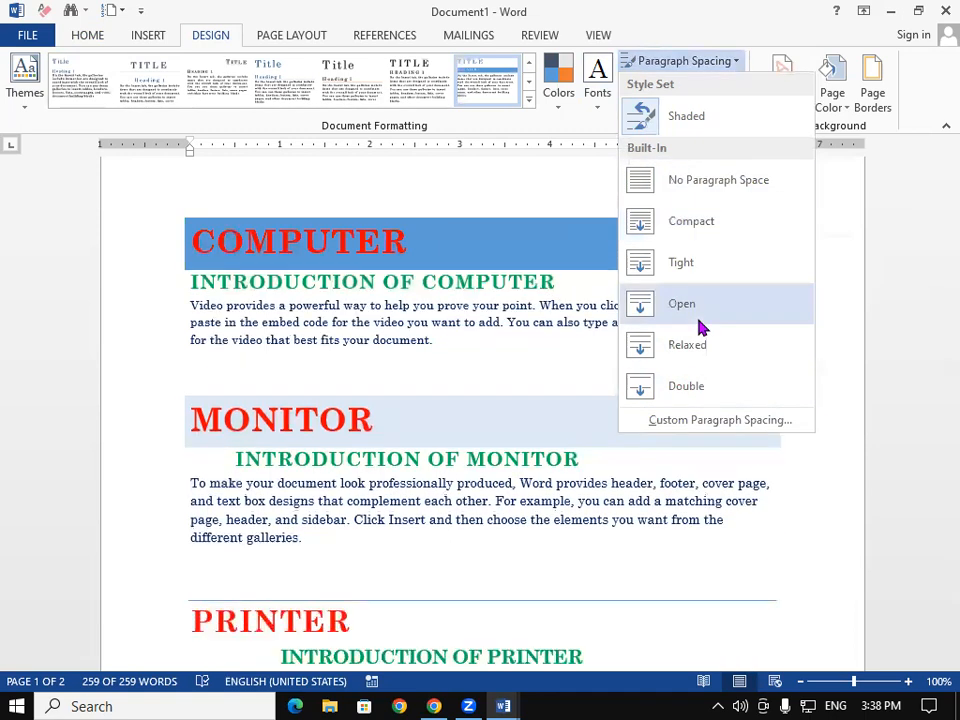
click(700, 303)
key(ctrl+a)
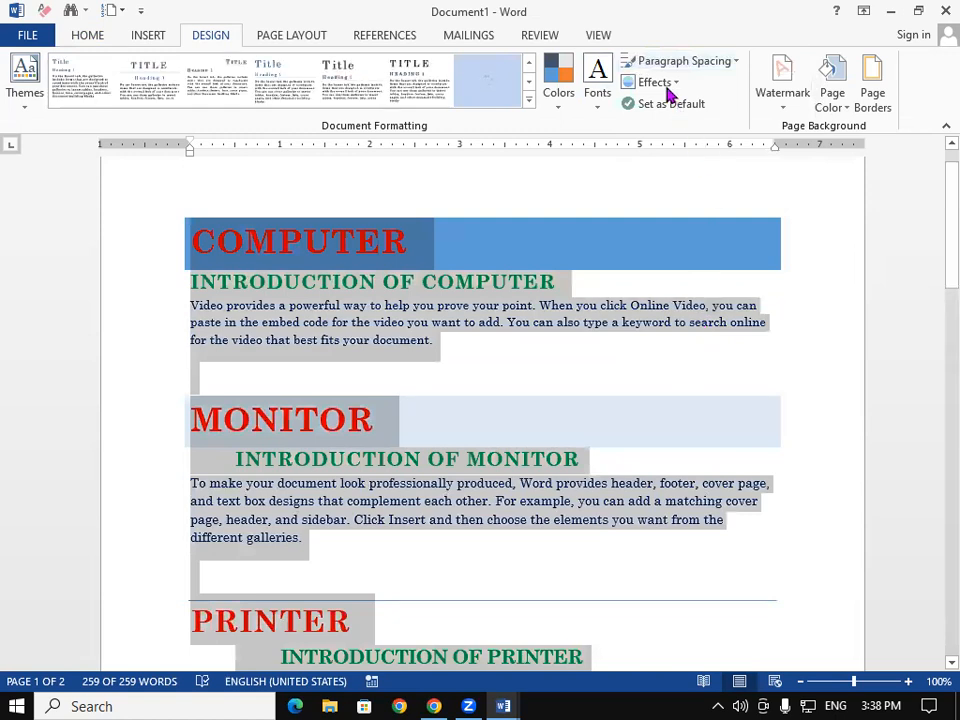
Apply the Yellow color set to the theme and view the available theme effects without choosing one.
click(670, 90)
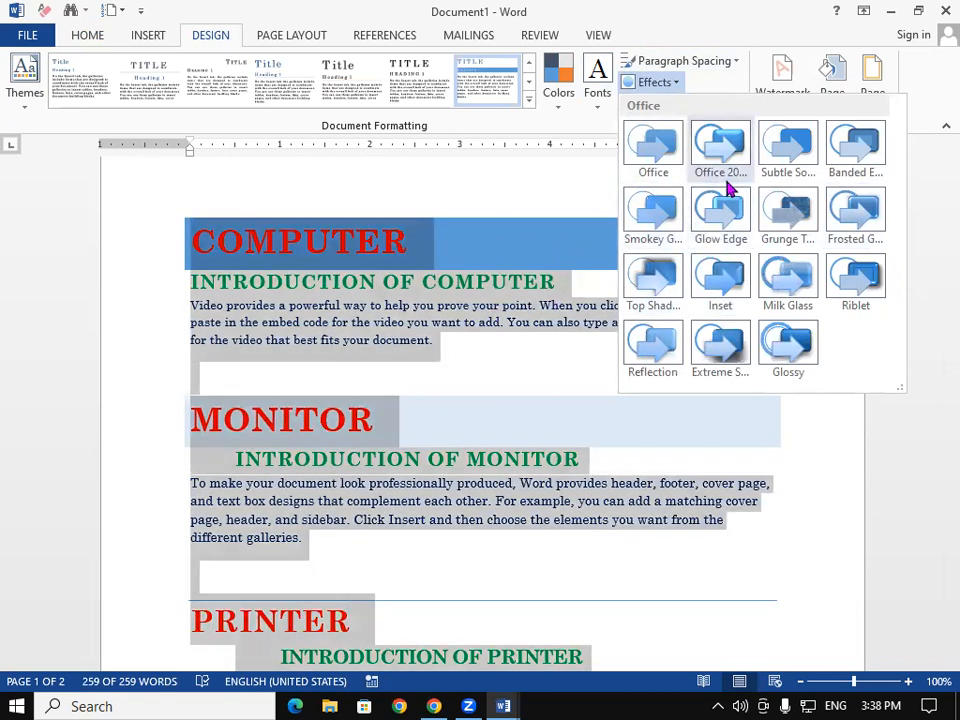
click(473, 231)
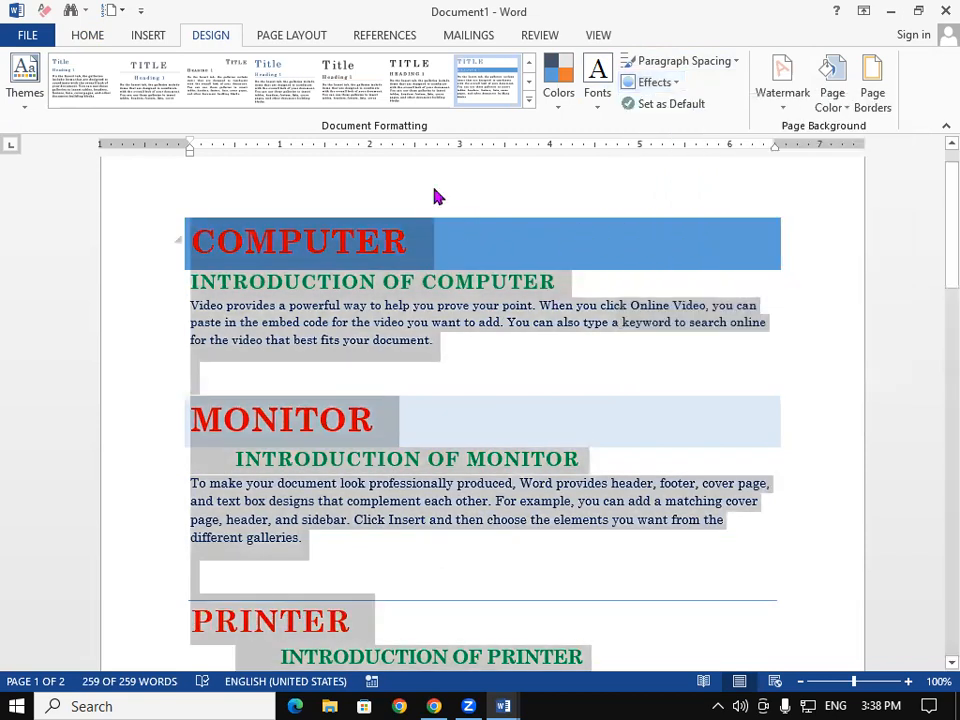
click(566, 98)
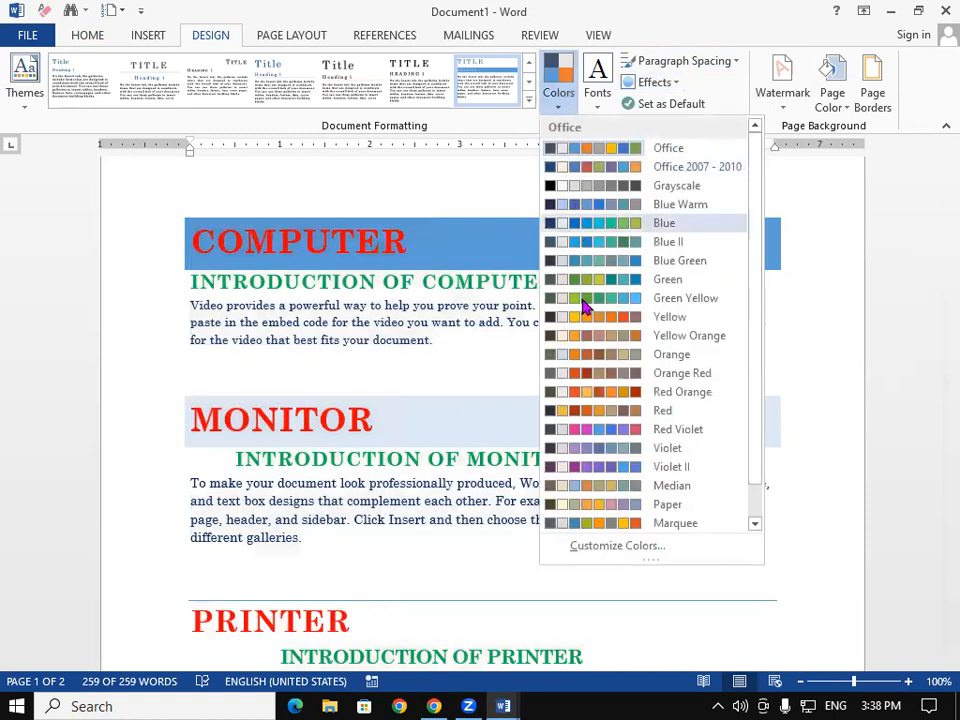
click(583, 320)
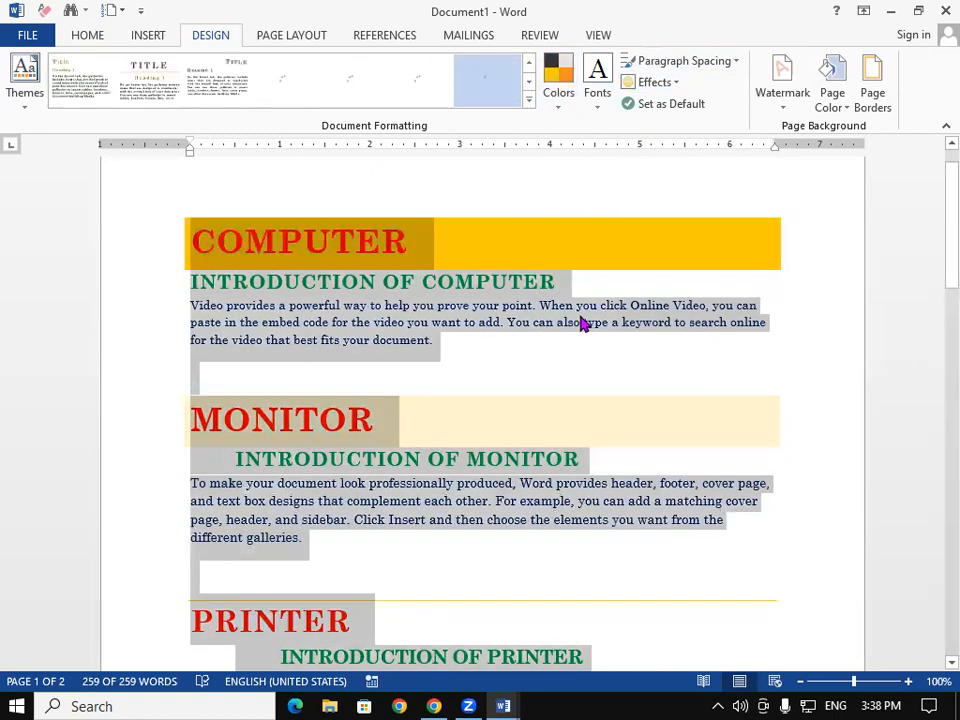
click(658, 88)
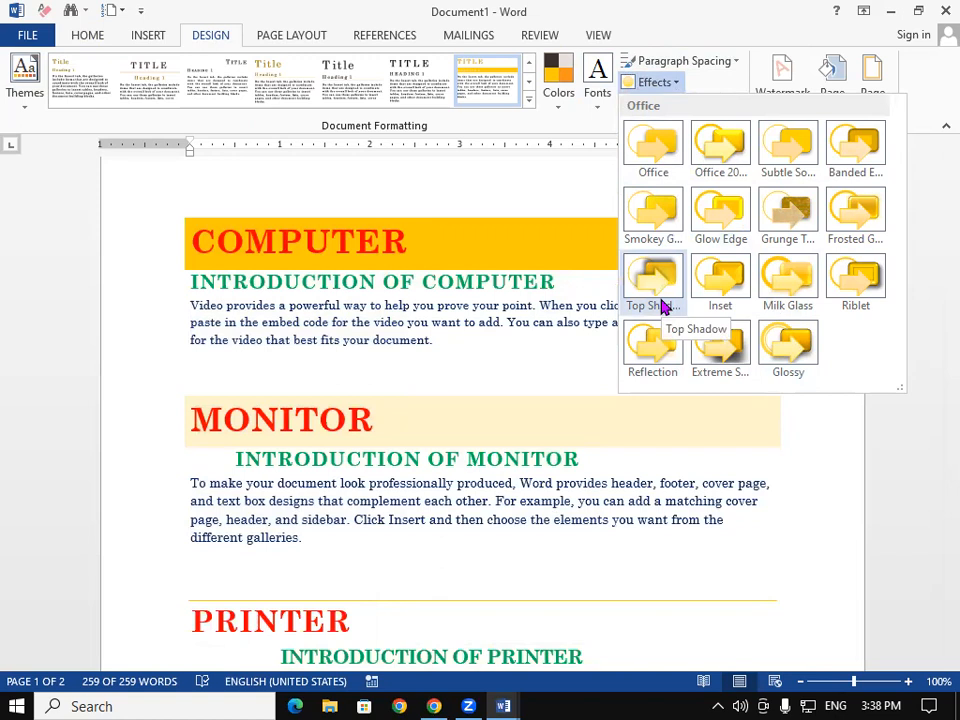
click(542, 336)
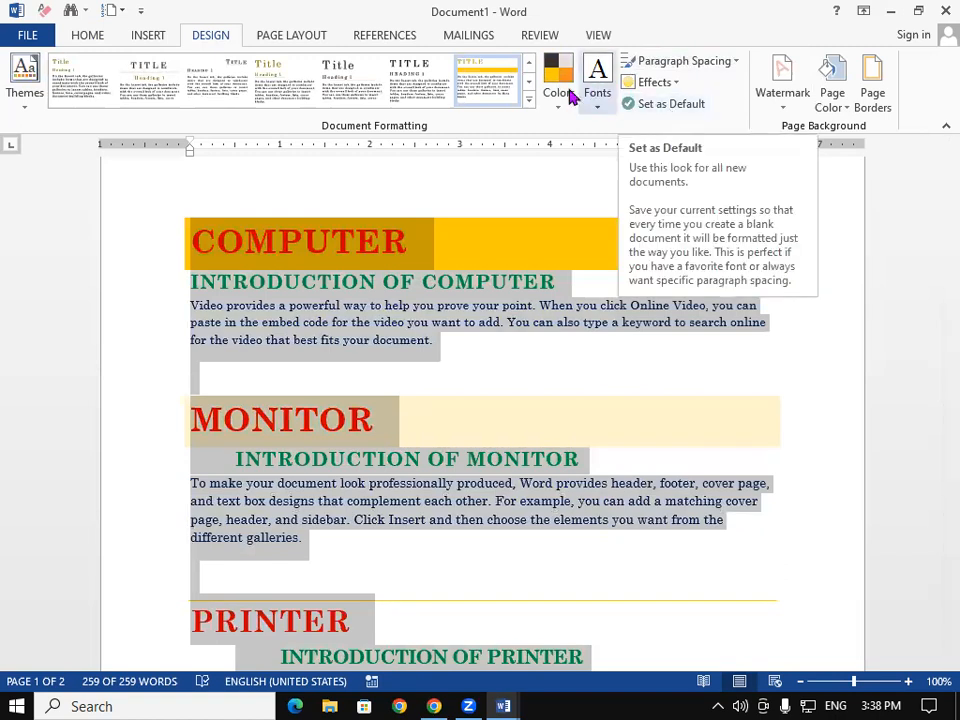
Apply the Office 2007 - 2010 color set and save the current style set and theme as the default for new blank documents.
click(529, 102)
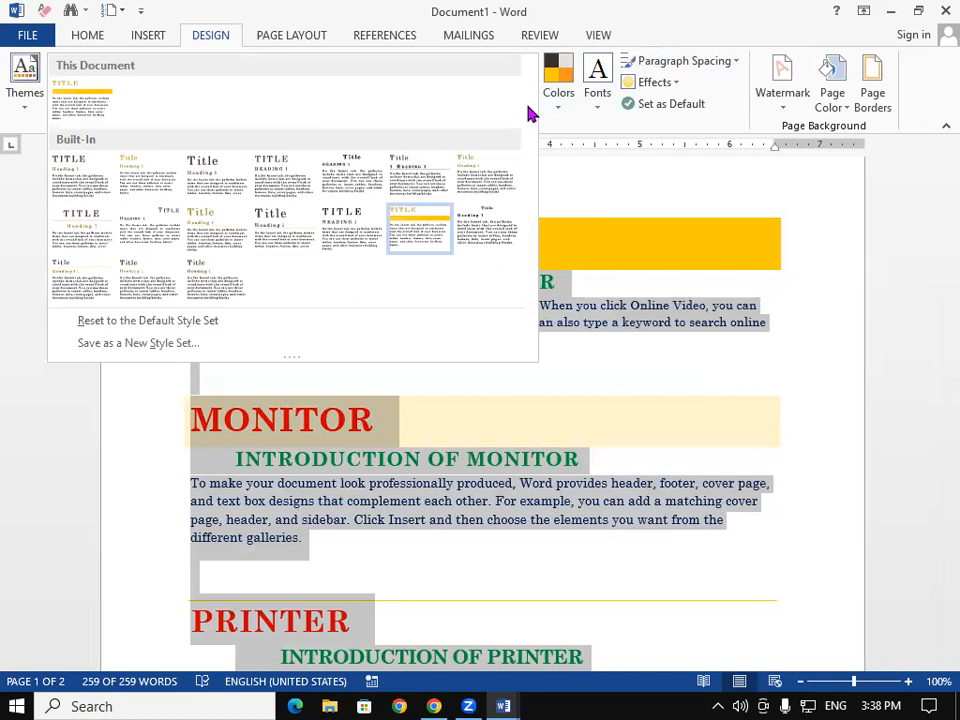
click(452, 431)
click(556, 90)
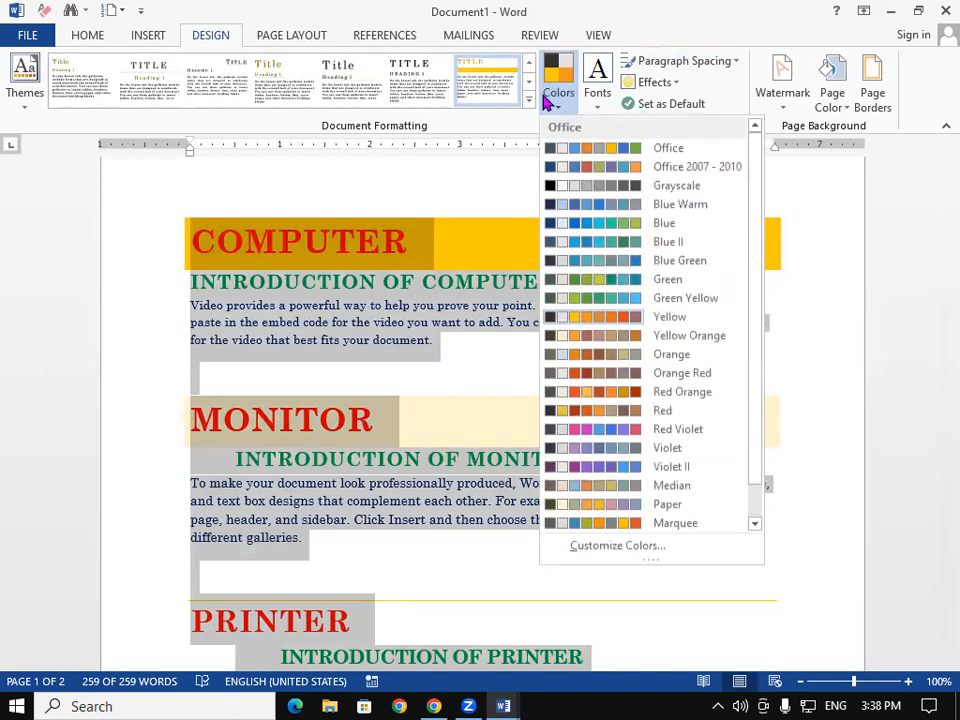
click(553, 170)
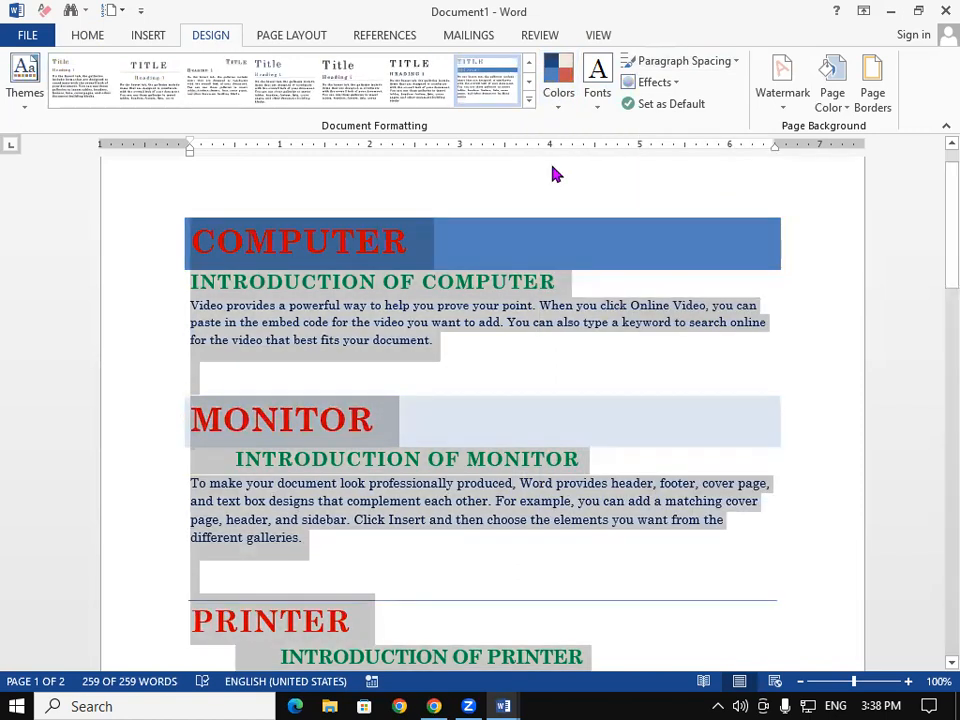
click(680, 105)
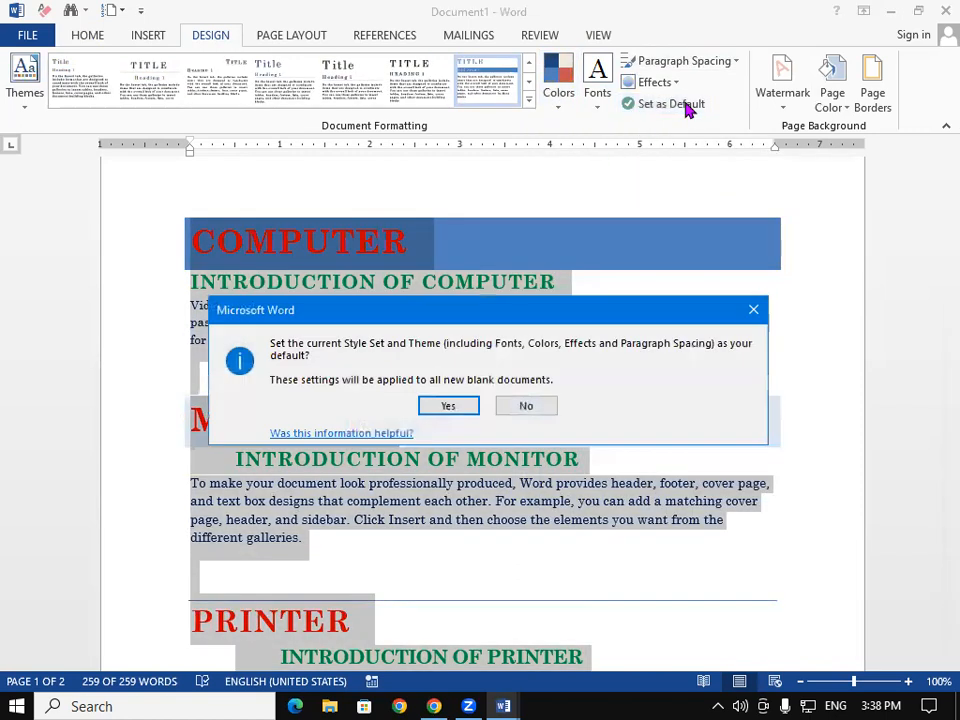
click(452, 408)
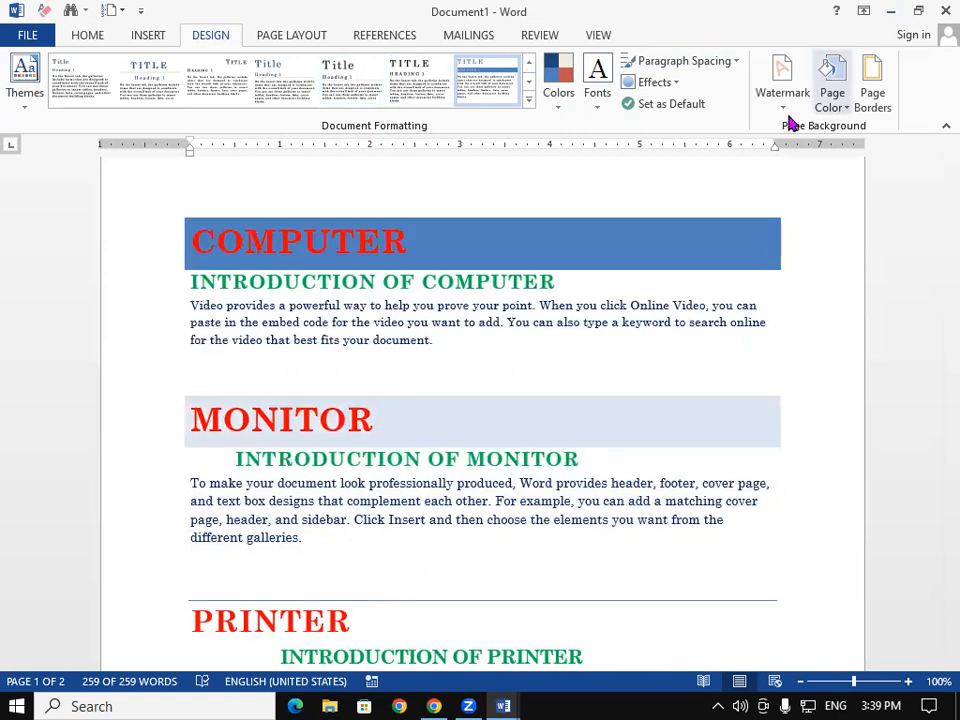
Select the whole document and view the available selection options without choosing one.
key(ctrl+a)
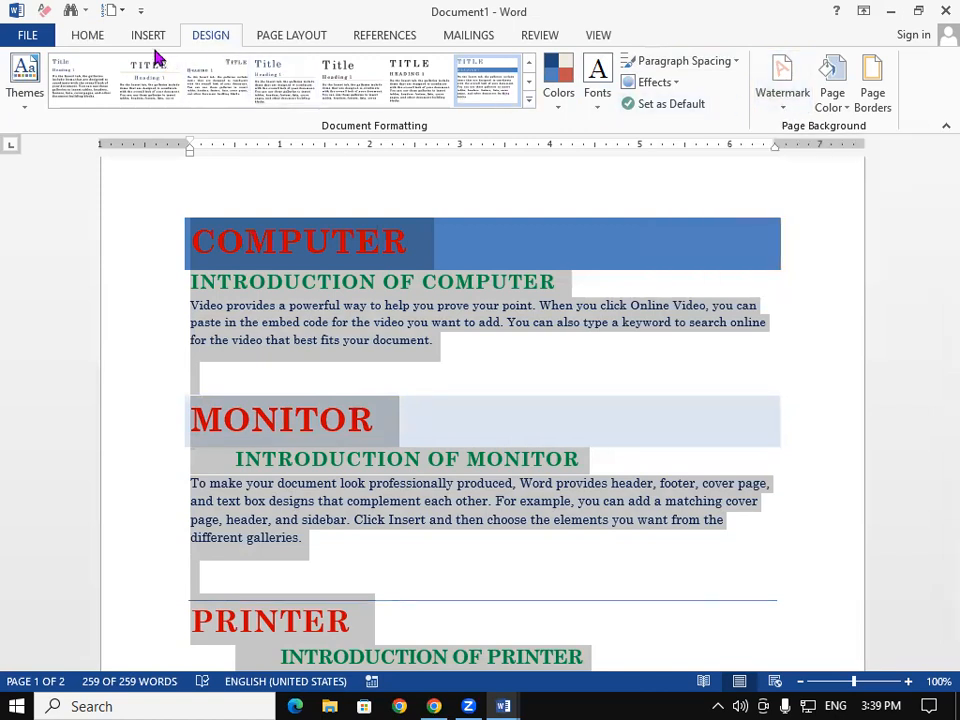
click(89, 35)
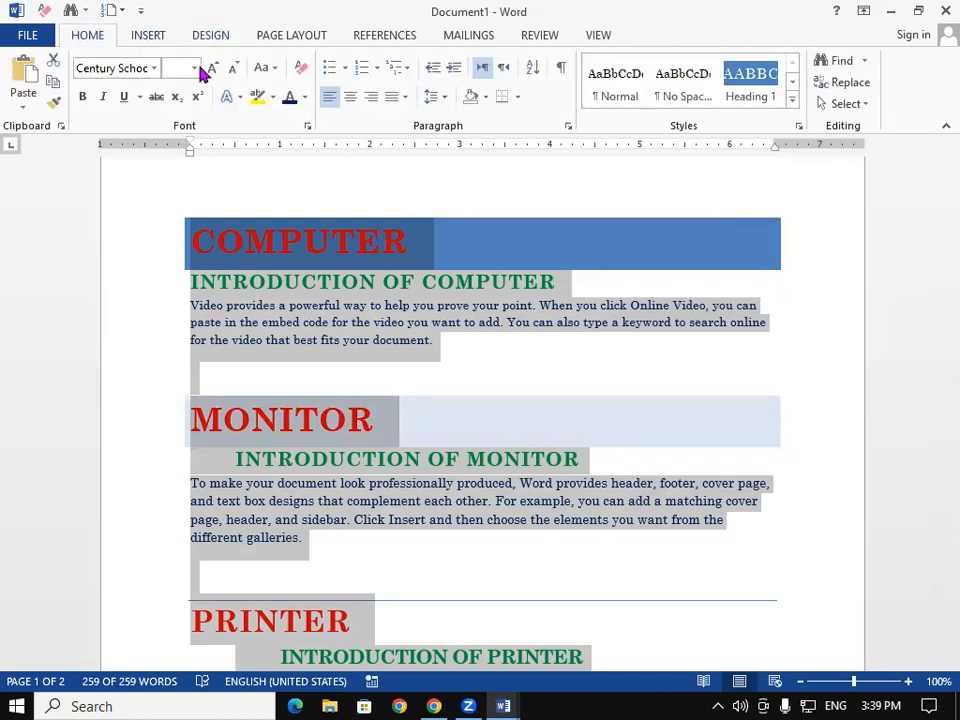
click(846, 104)
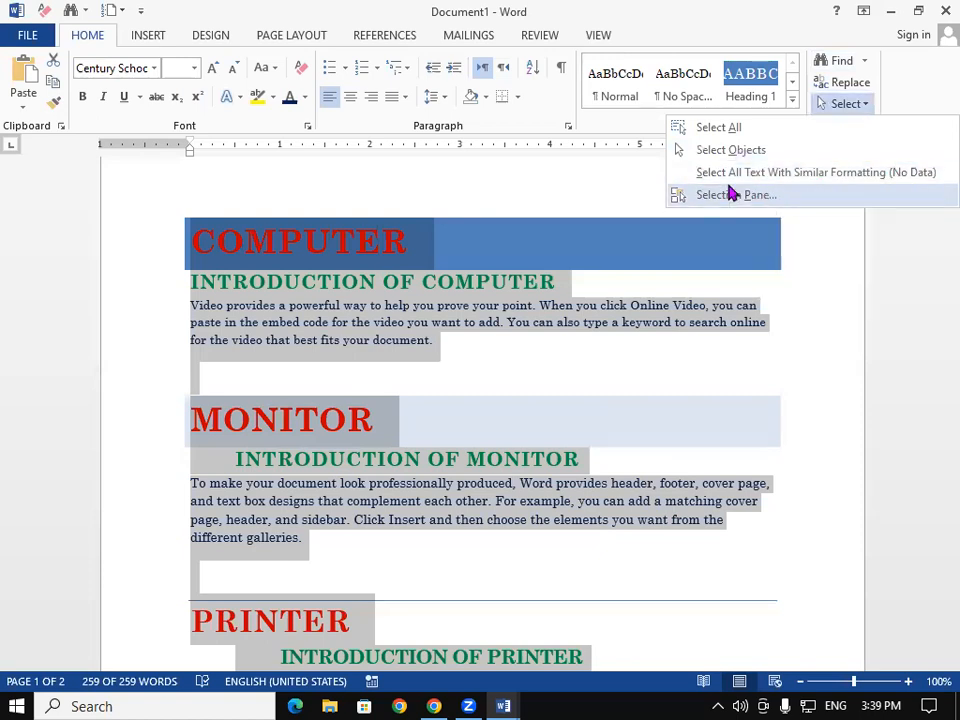
key(Escape)
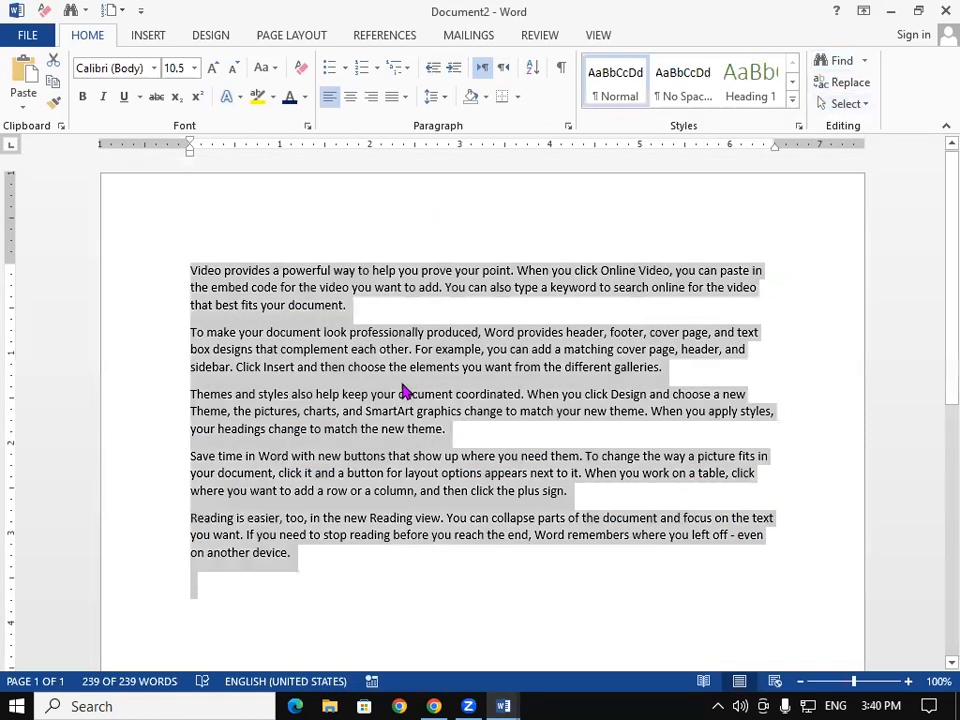
Select all the text in Document2 and increase its font size to 14.
click(275, 297)
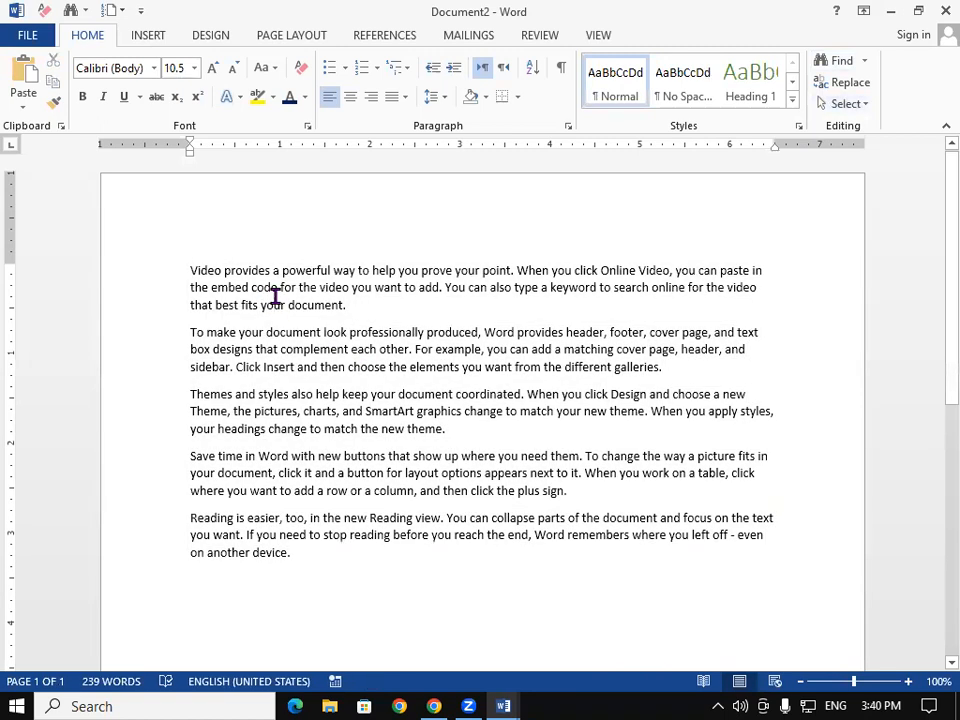
key(ctrl+a)
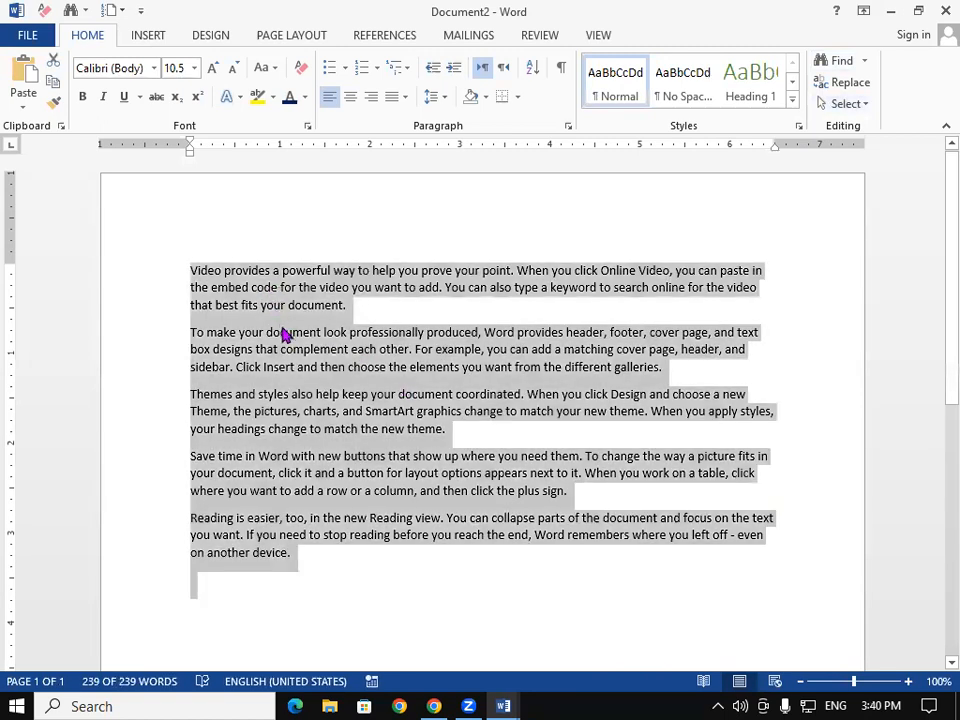
key(ctrl+shift+period)
key(ctrl+shift+period)
key(ctrl+shift+period)
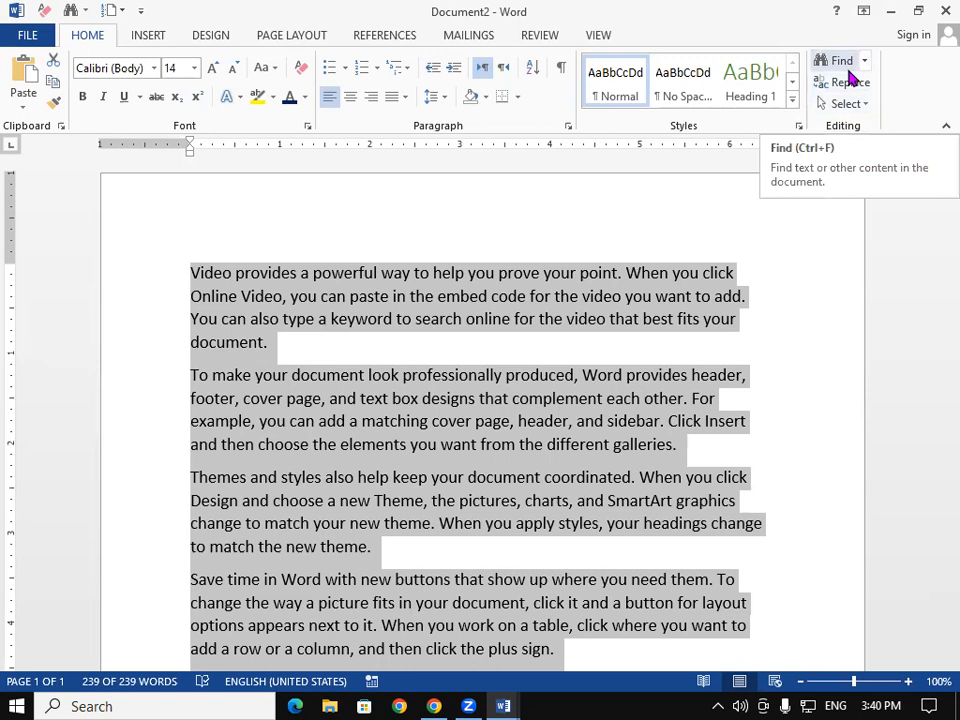
Deselect the text and turn on the Select Objects mode.
click(854, 106)
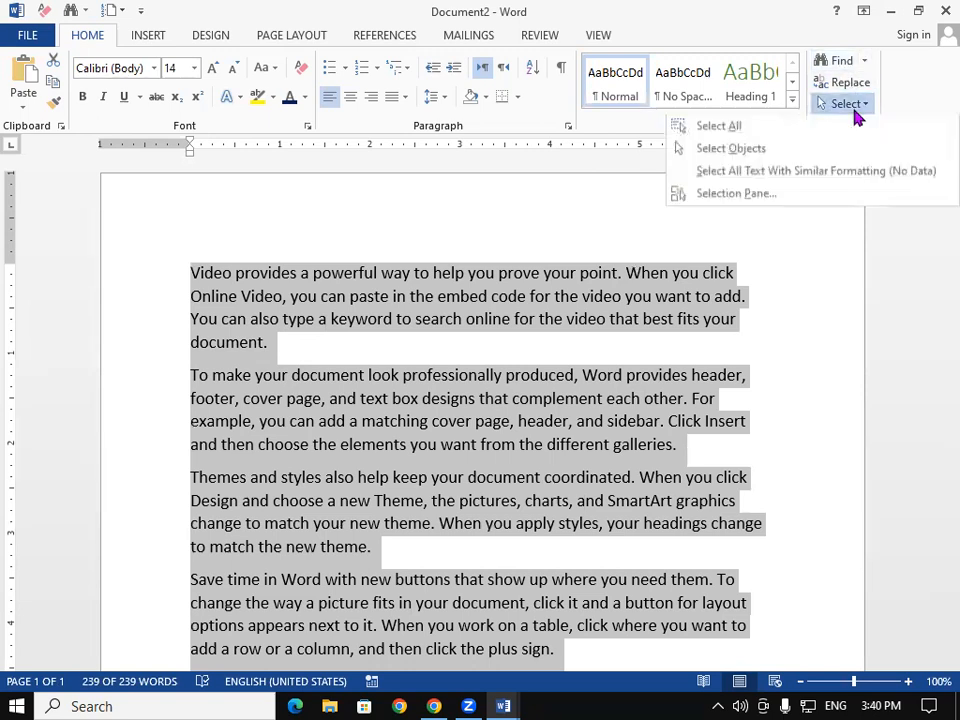
click(536, 343)
click(536, 343)
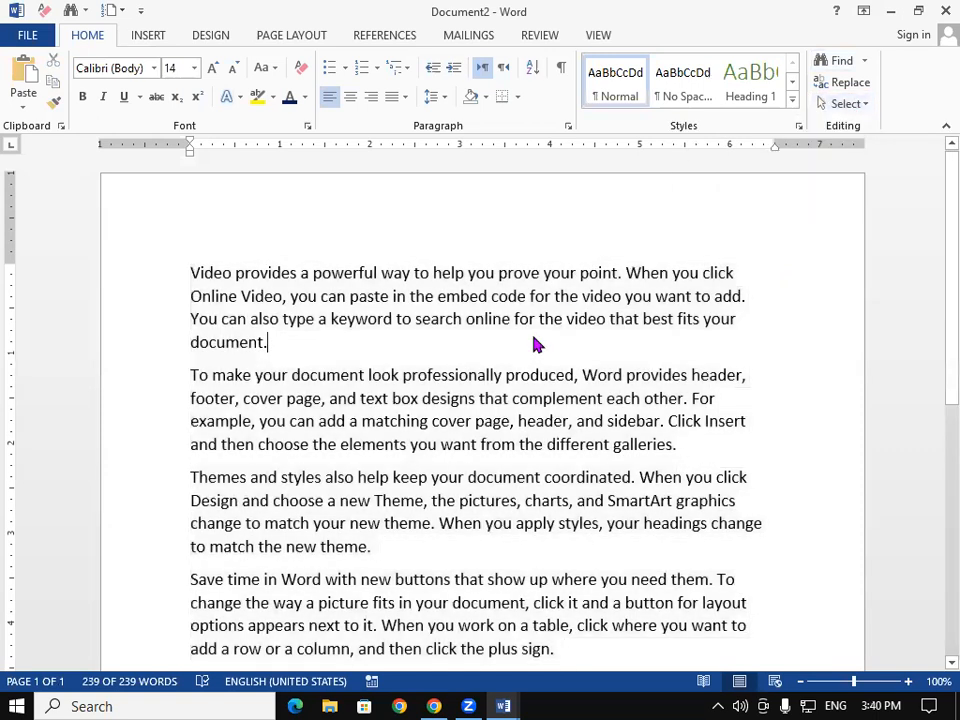
click(865, 108)
click(816, 150)
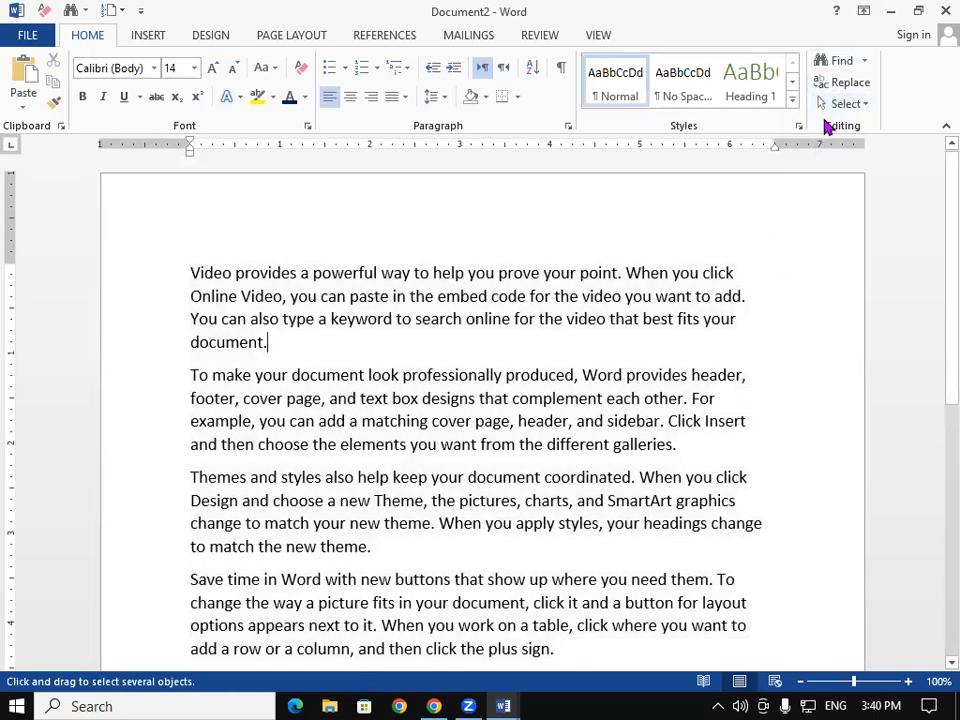
Select all the document text with the Select All command and clear the selection.
click(837, 106)
click(786, 125)
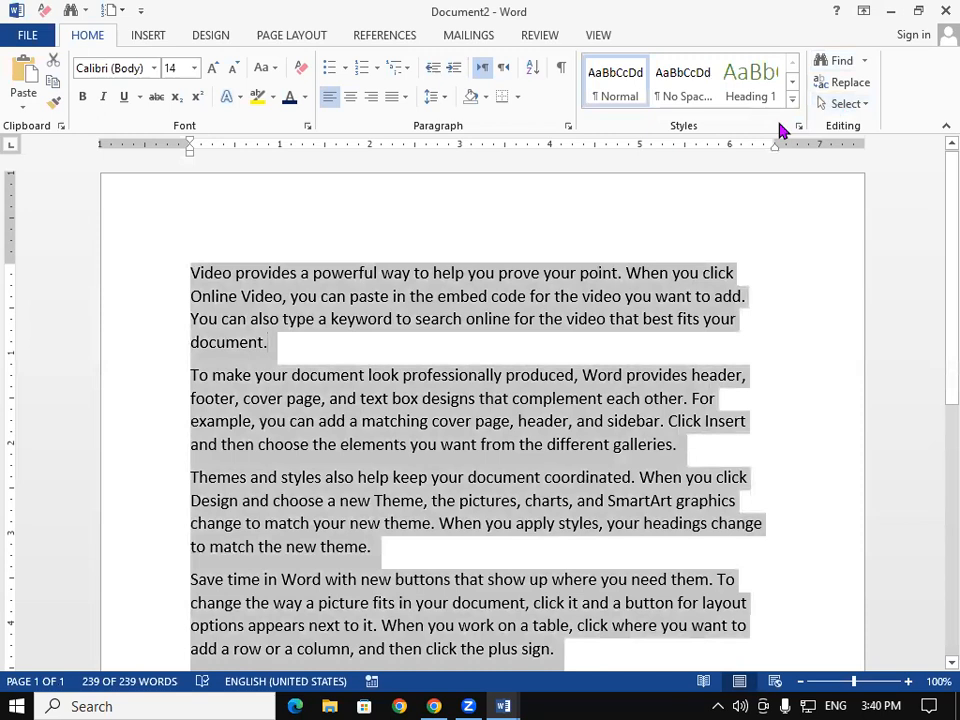
click(596, 322)
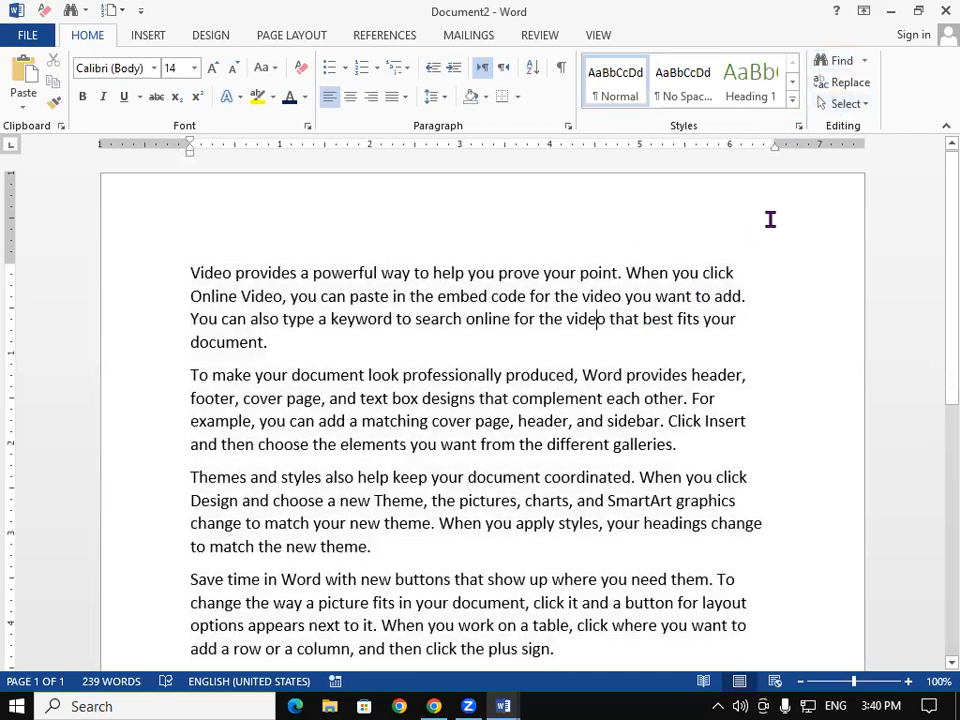
View the selection options, select the first paragraph, and replace that selection with the second paragraph through "charts" in the third.
click(843, 108)
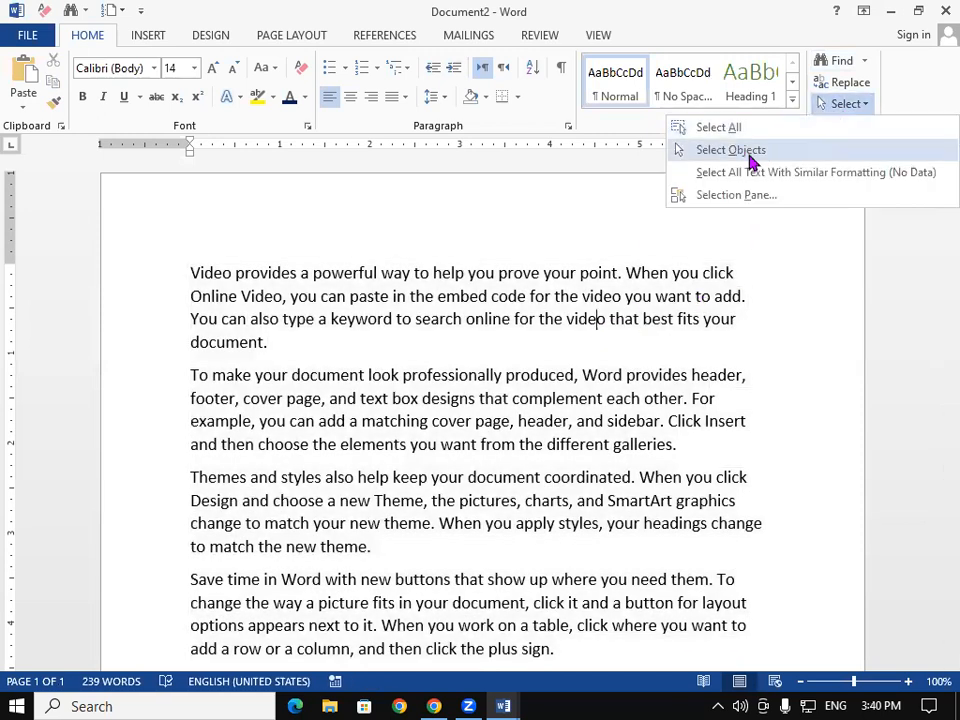
click(332, 354)
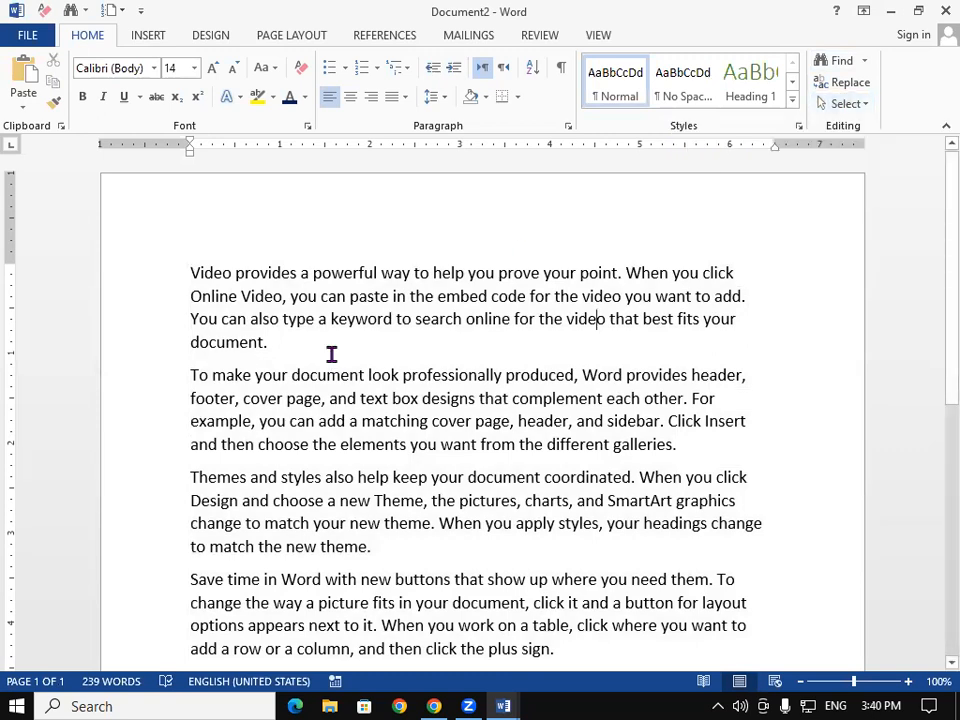
drag(195, 232, 536, 318)
click(346, 421)
drag(189, 247, 334, 364)
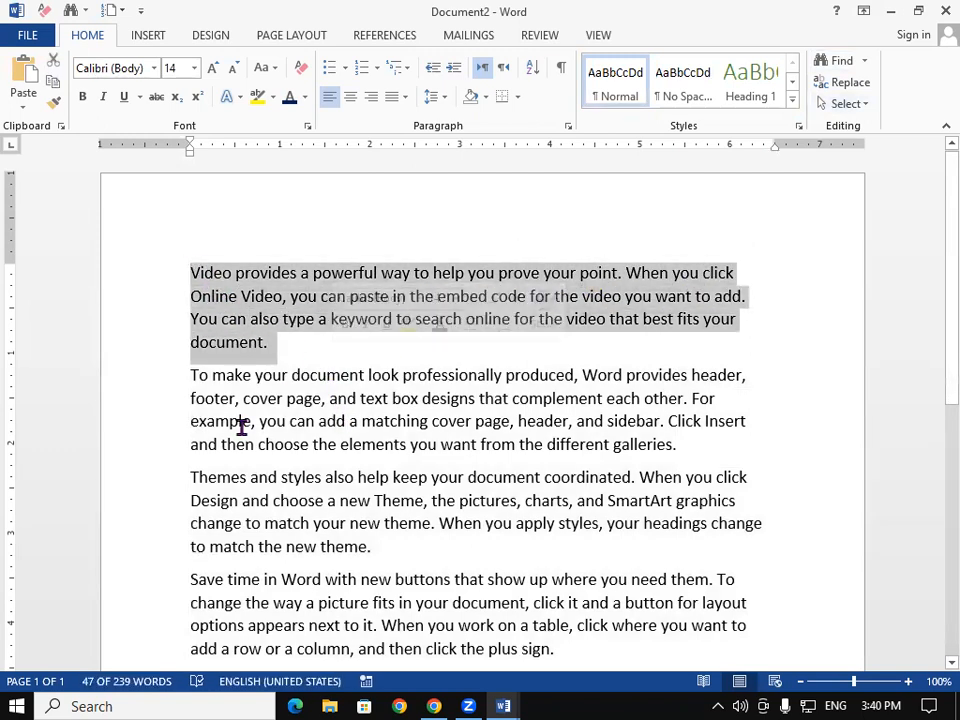
drag(189, 385, 531, 503)
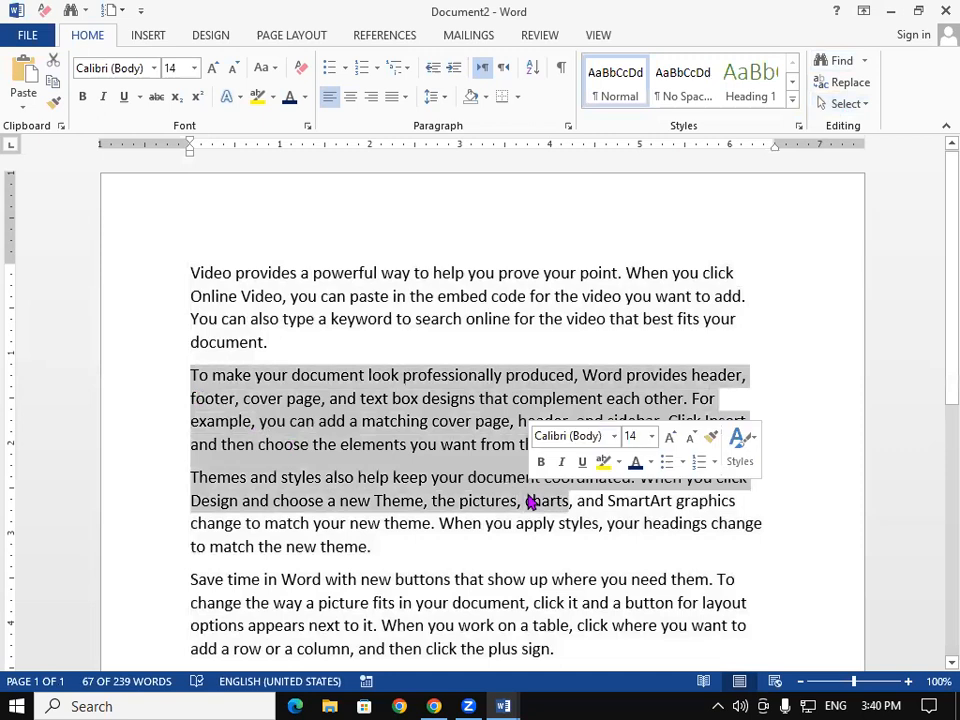
Clear the selection, turn on Select Objects mode, and draw selection frames around the first and third paragraphs.
click(312, 321)
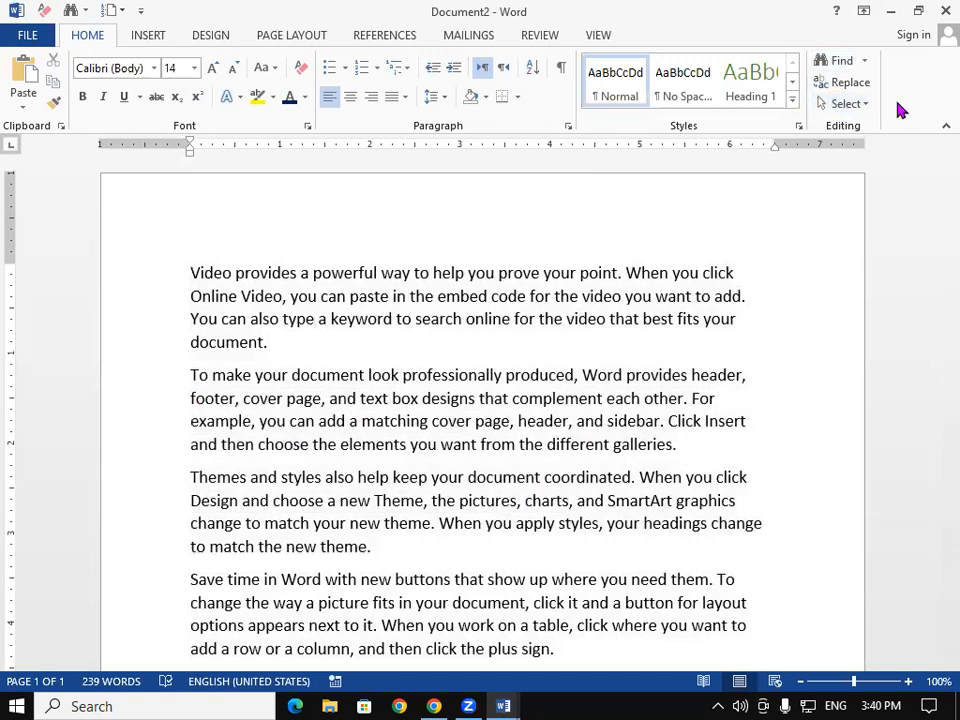
click(858, 104)
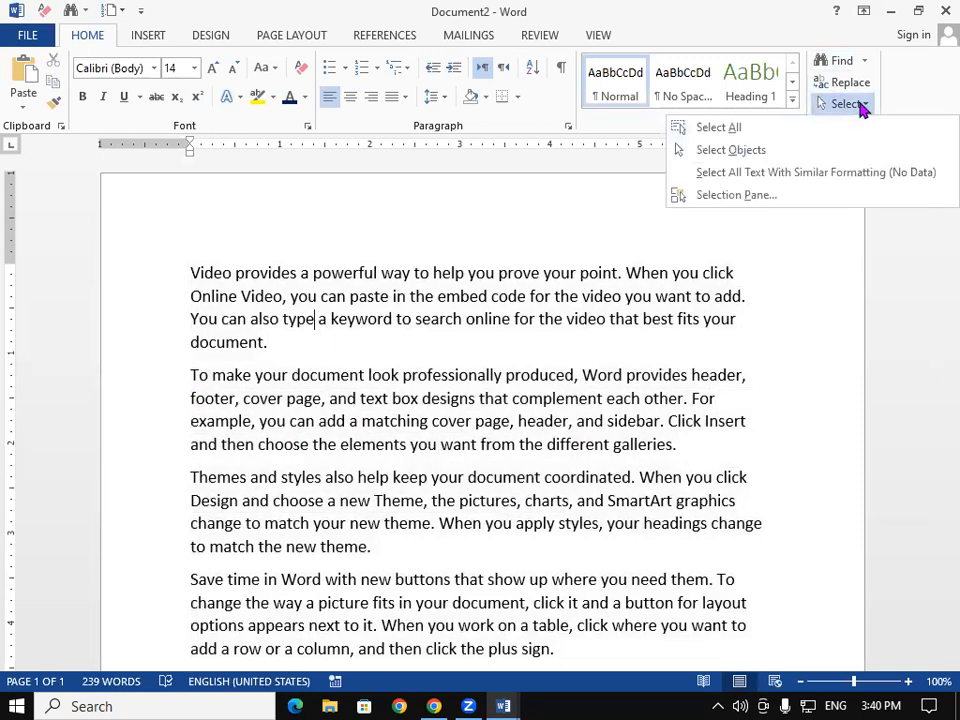
click(765, 153)
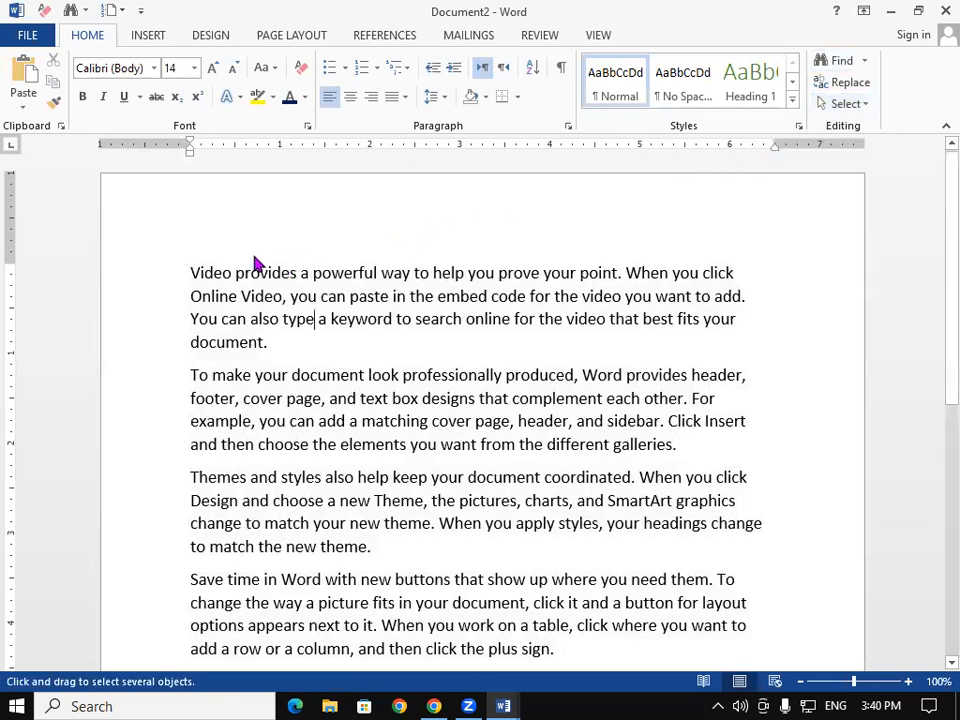
drag(176, 251, 756, 358)
drag(186, 462, 789, 527)
Turn off Select Objects mode, select the first paragraph through the second line of the second, and clear the selection.
click(838, 103)
click(825, 151)
drag(160, 278, 310, 403)
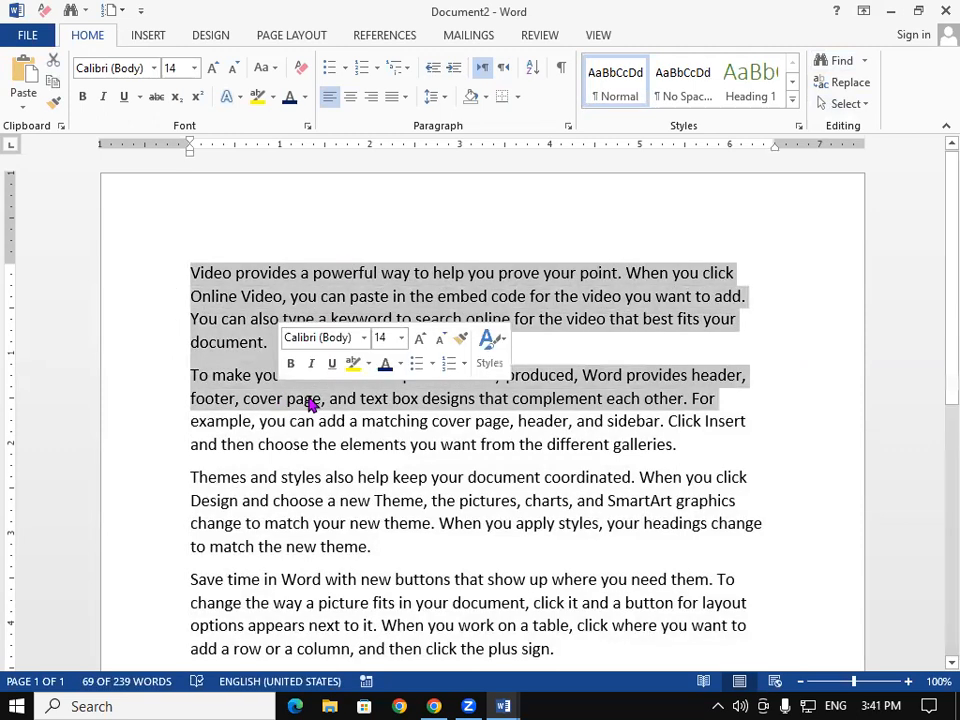
click(754, 444)
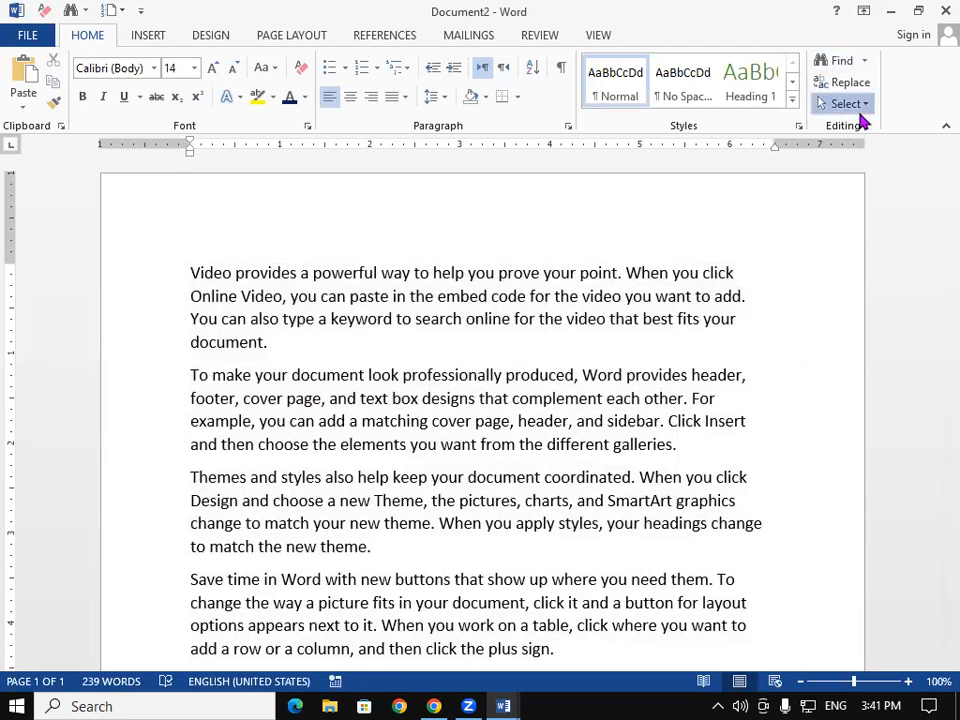
Turn Select Objects mode back on and draw several selection frames across the first three paragraphs.
click(848, 103)
click(822, 151)
drag(193, 238, 420, 377)
drag(449, 220, 792, 336)
drag(406, 350, 705, 502)
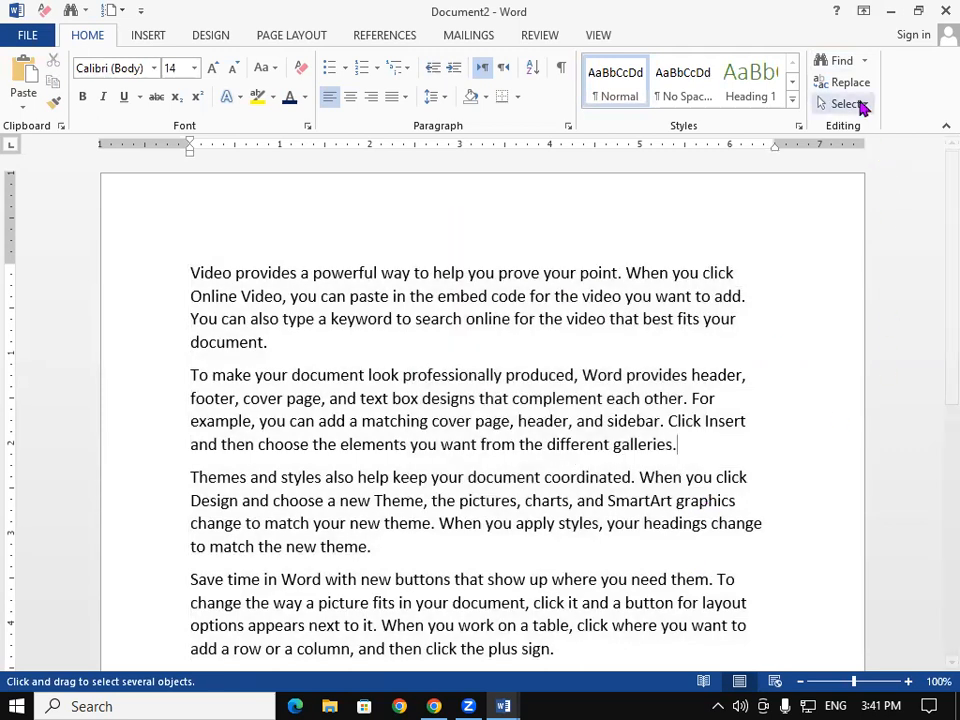
Select all text with formatting similar to the second paragraph and clear the selection.
click(858, 104)
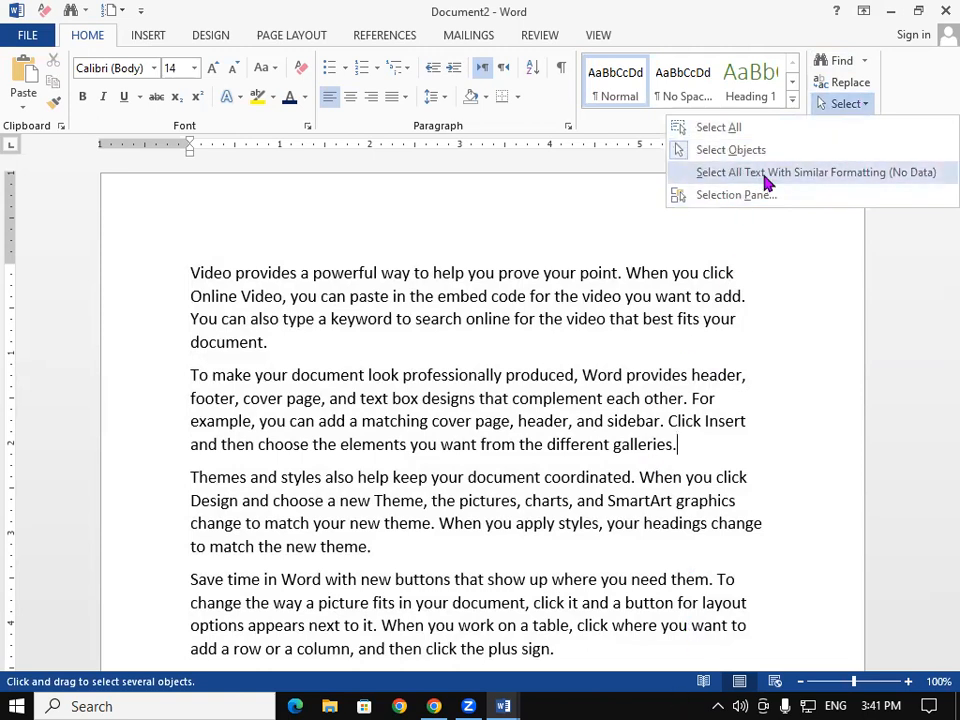
click(308, 453)
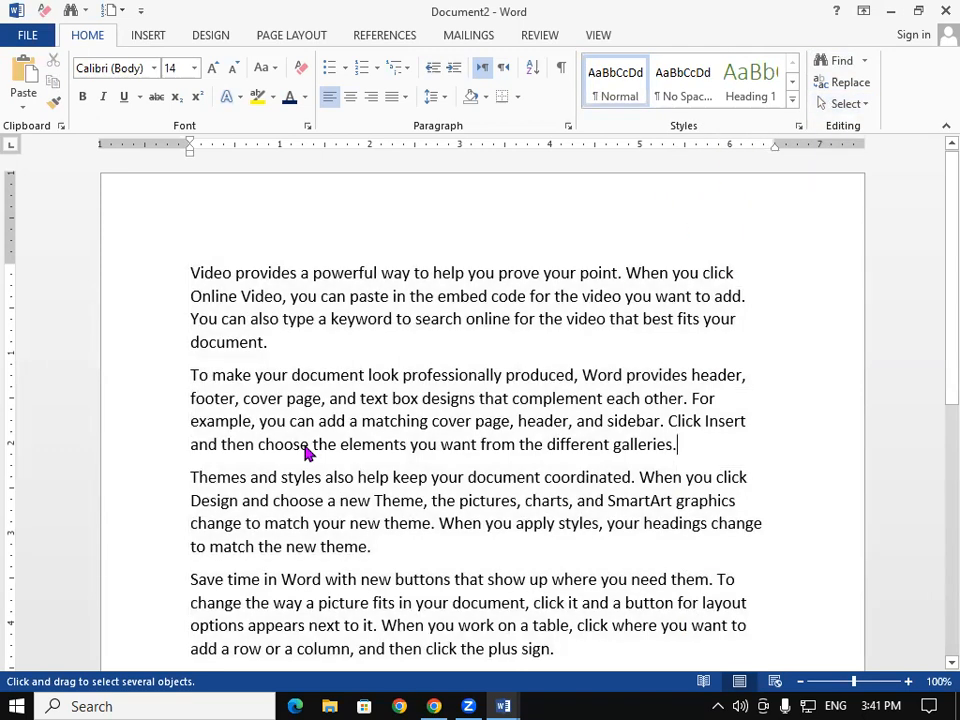
click(855, 108)
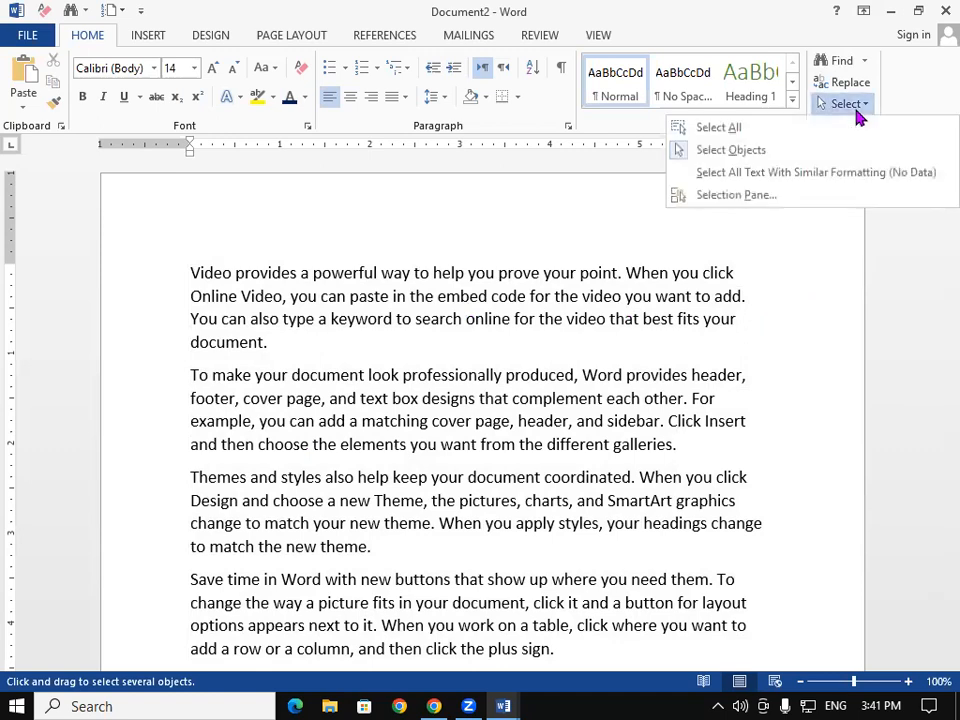
click(800, 175)
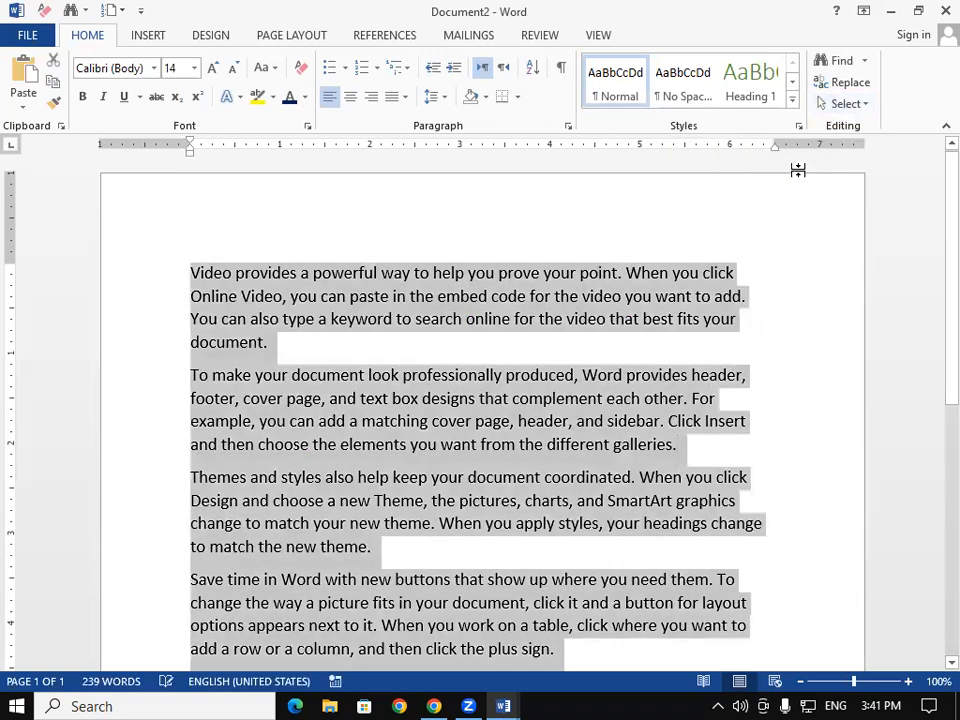
click(322, 366)
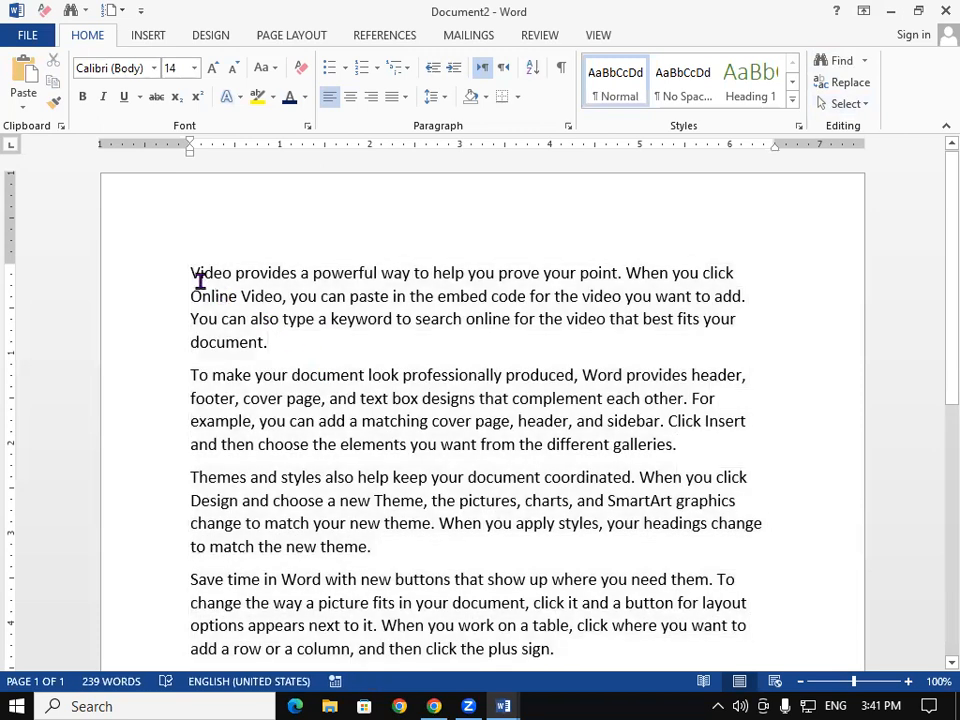
Select the word "Video" at the start of the first paragraph and increase its font size to 26.
drag(191, 272, 229, 272)
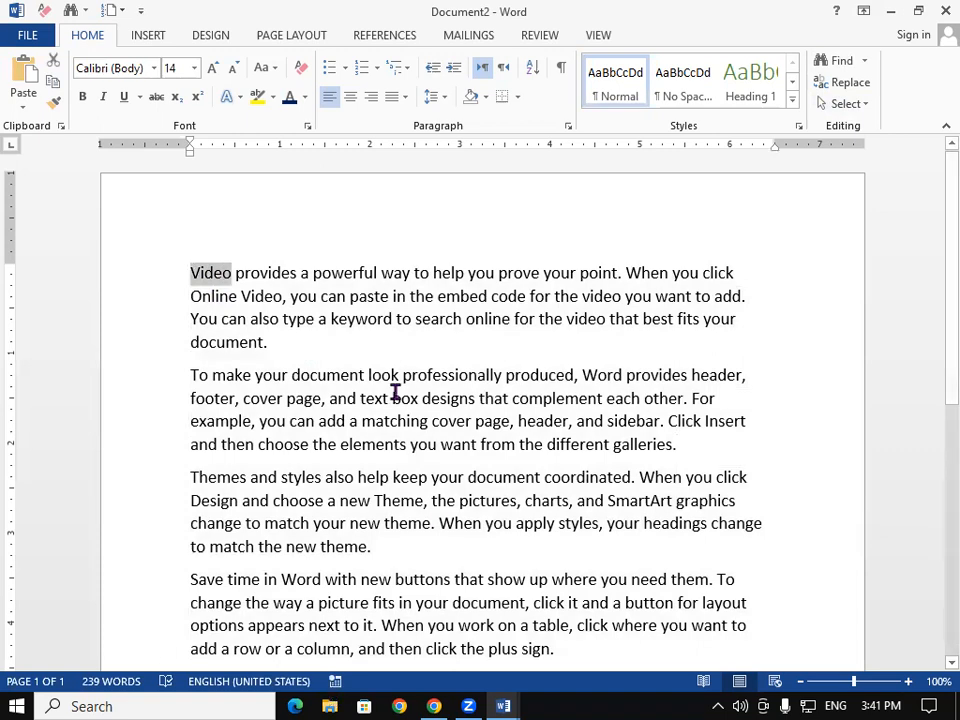
click(208, 75)
click(208, 75)
click(208, 75)
click(208, 75)
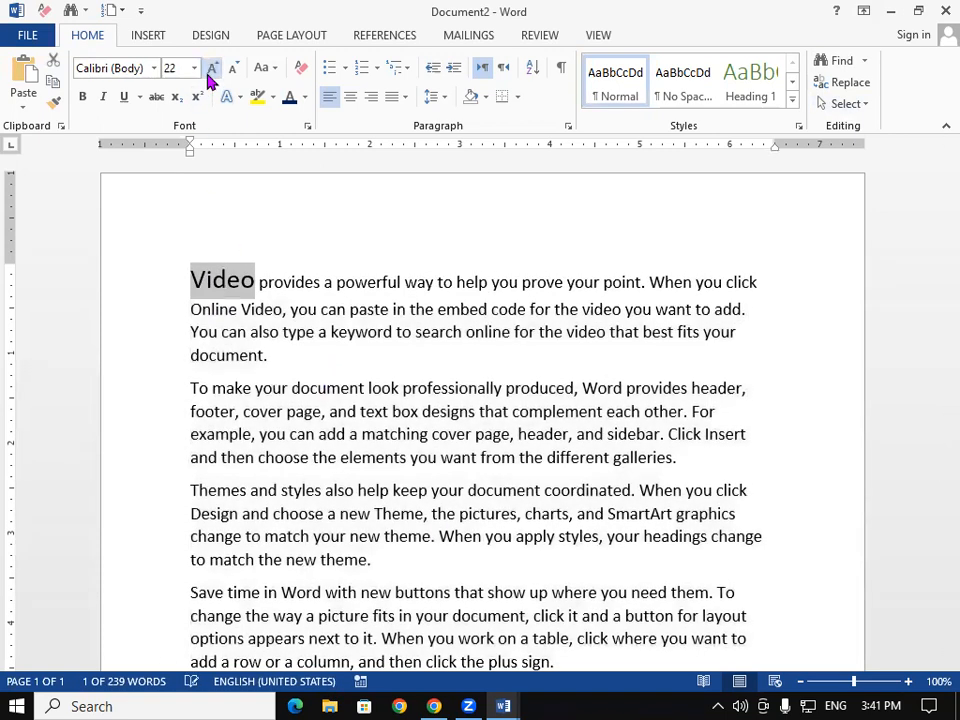
click(208, 75)
click(208, 75)
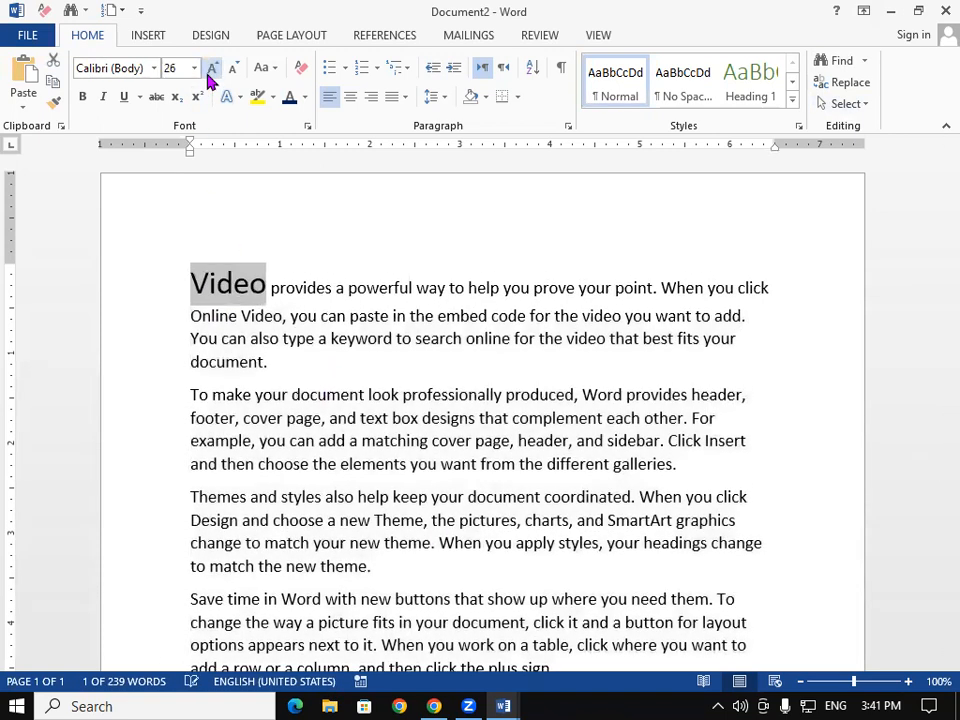
Color the selected word "Video" red and change its case to uppercase.
click(304, 97)
click(305, 266)
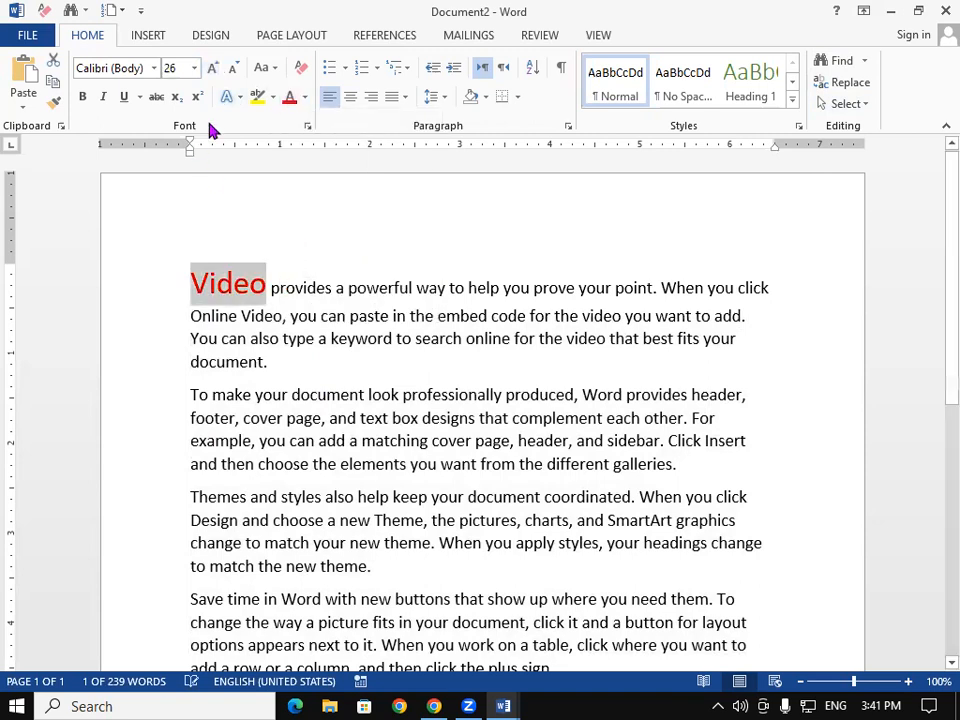
click(264, 70)
click(264, 70)
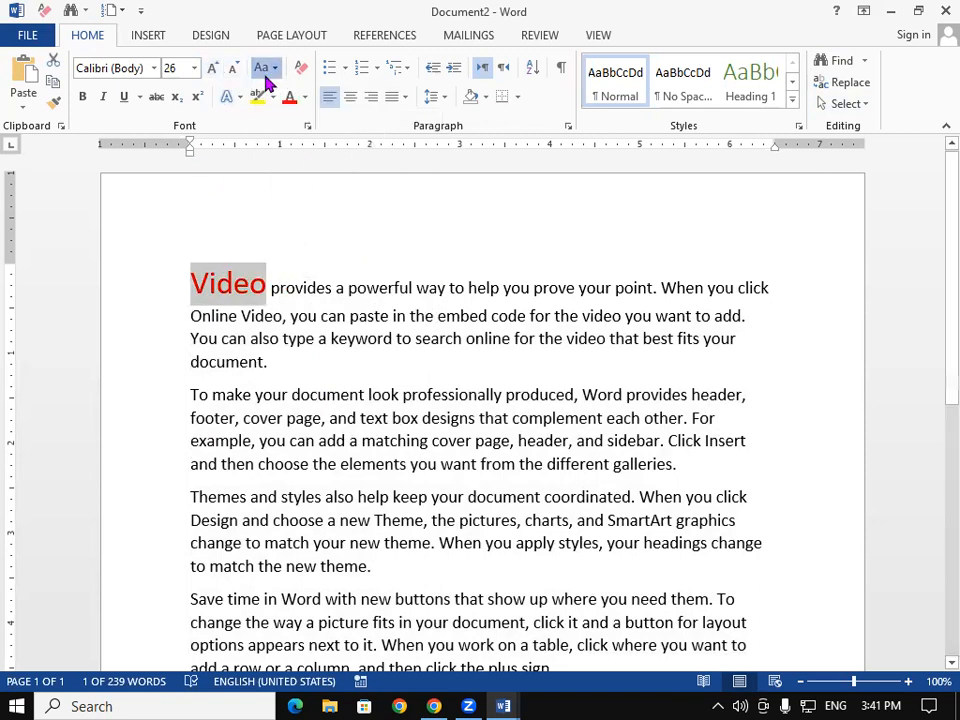
click(264, 72)
click(292, 137)
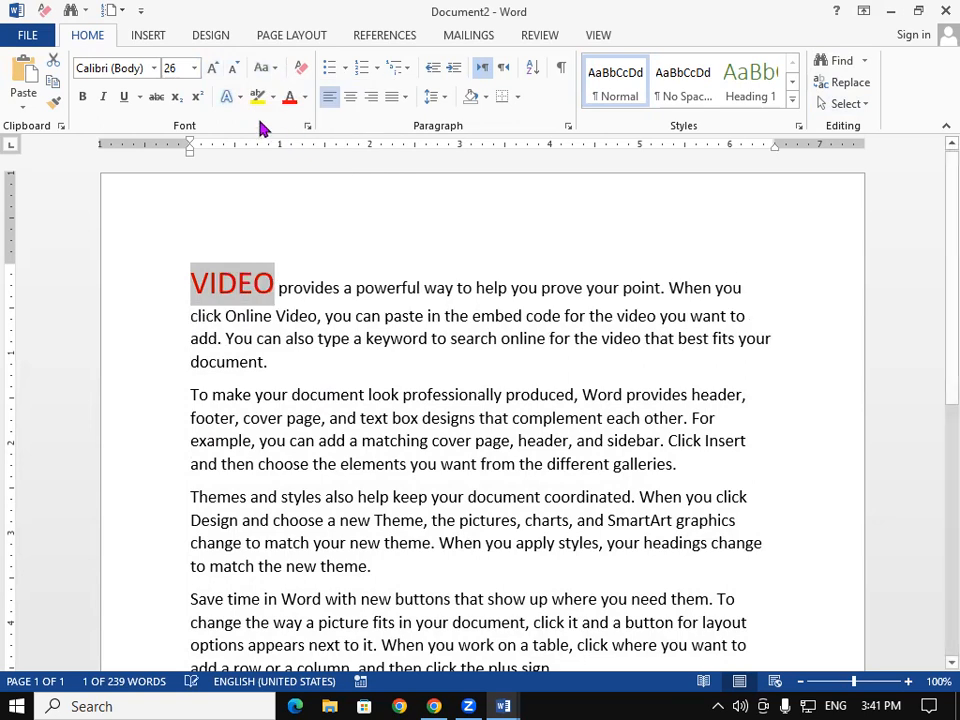
Make the word "VIDEO" bold and underlined at font size 36, and deselect it.
click(83, 99)
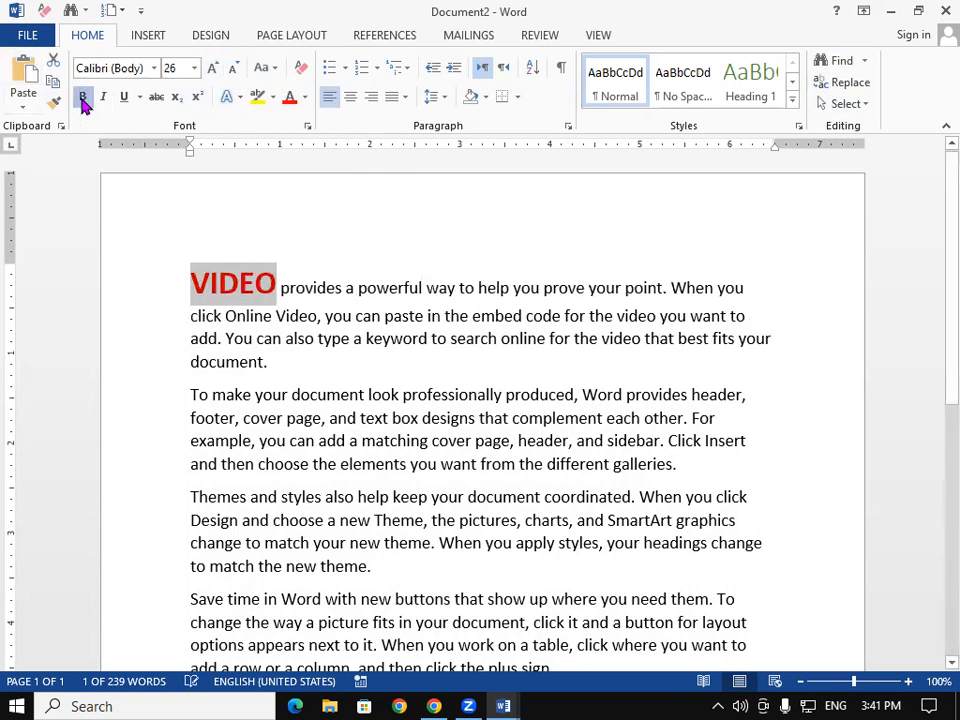
click(212, 68)
click(212, 68)
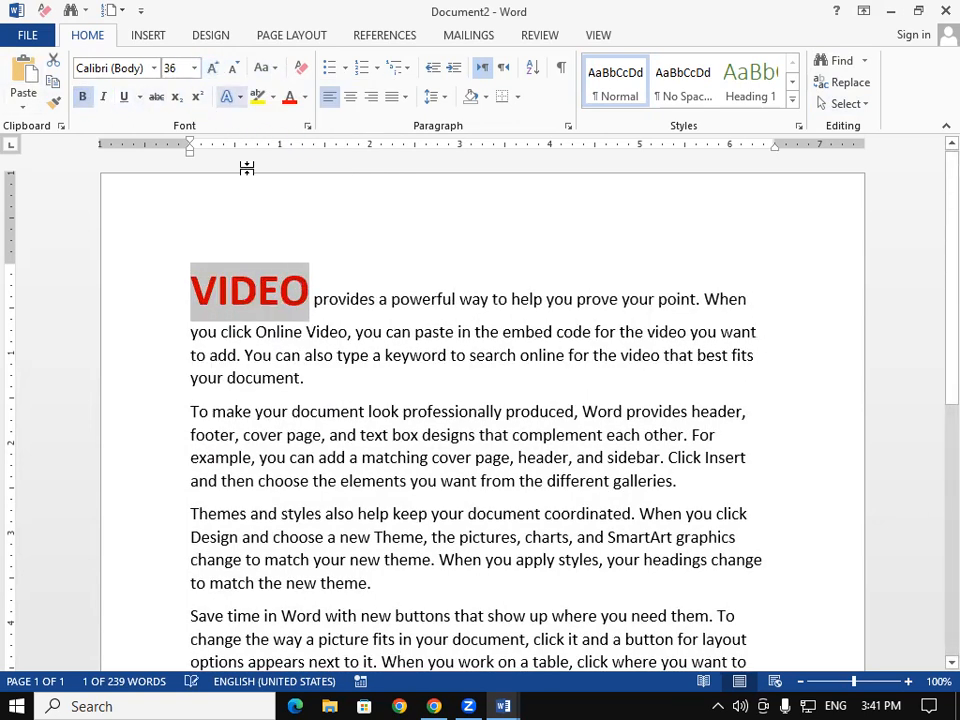
click(124, 97)
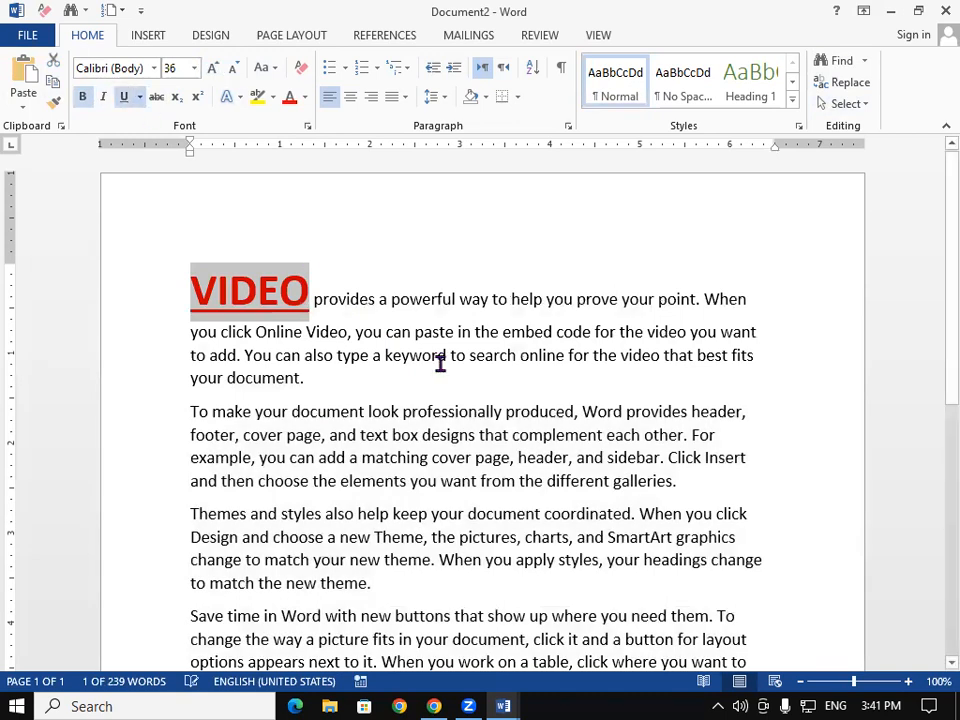
click(439, 358)
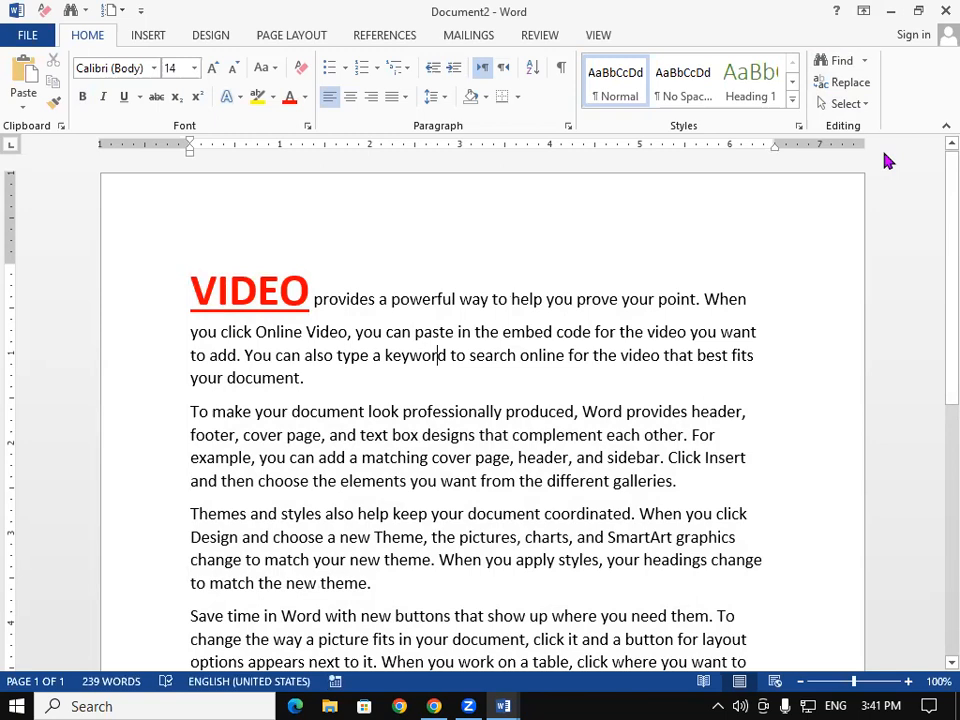
Select all text formatted like the body text of the first paragraph and clear the selection.
click(859, 105)
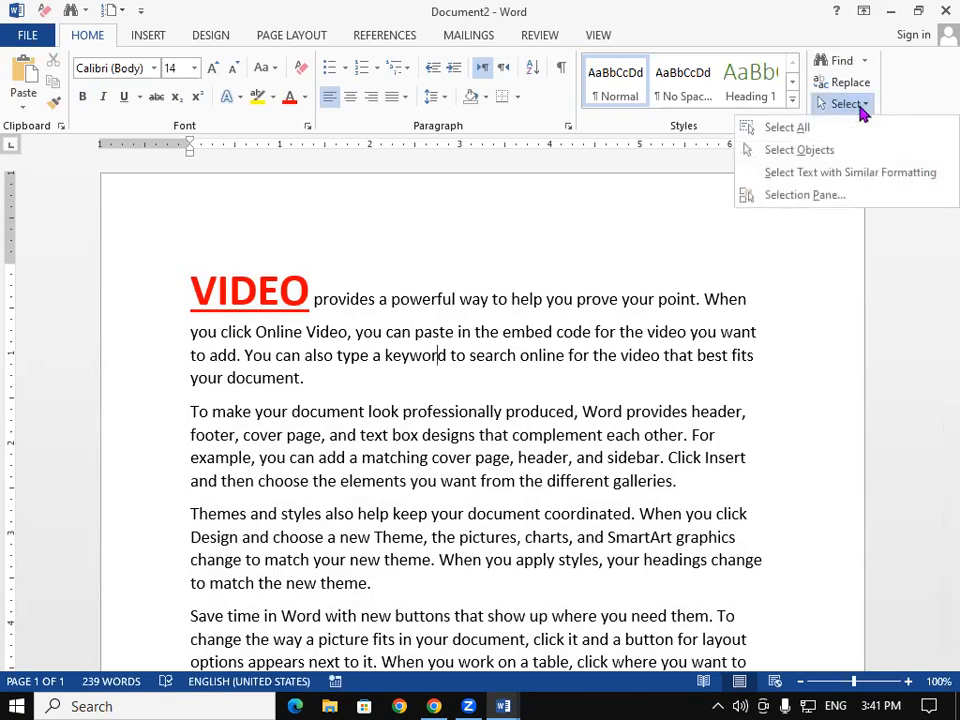
click(838, 176)
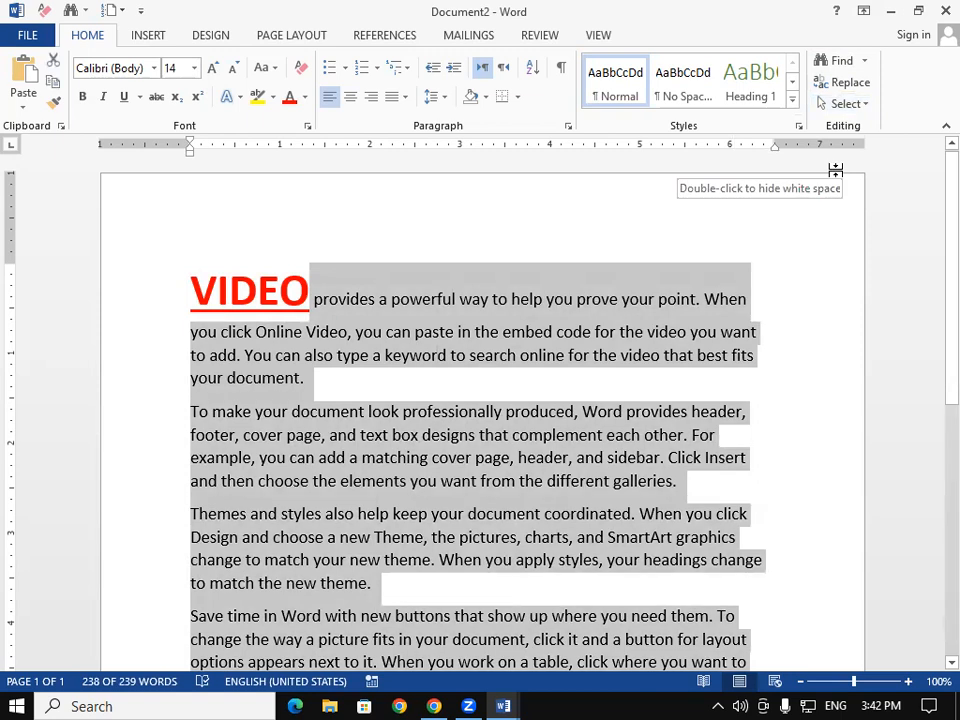
click(628, 396)
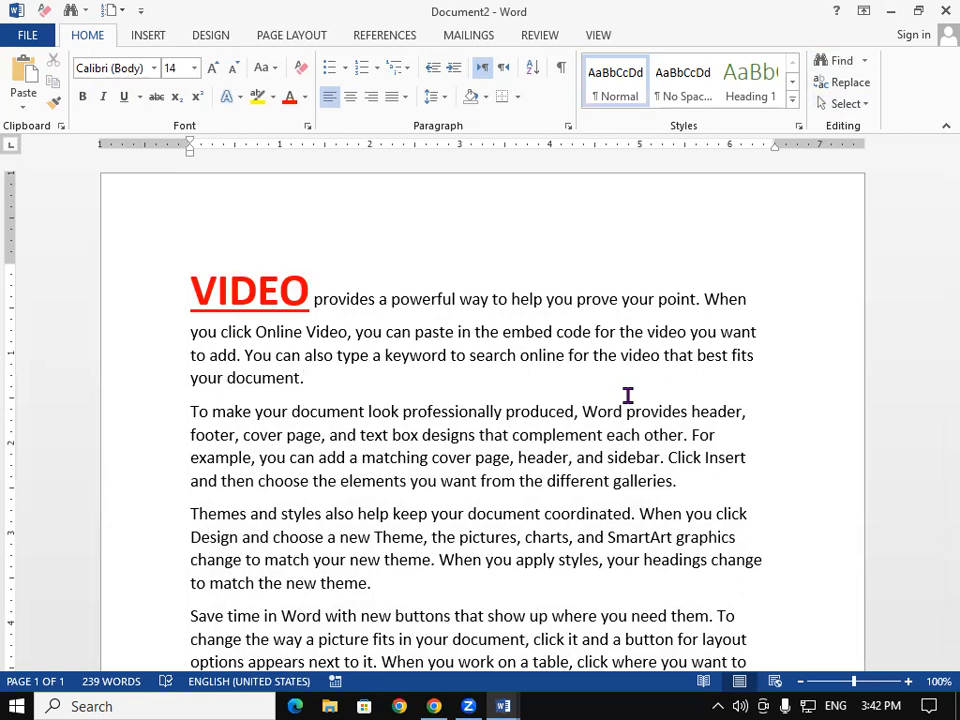
Copy the formatting of "VIDEO" onto the word "document" in the third paragraph with the Format Painter.
drag(469, 513, 541, 510)
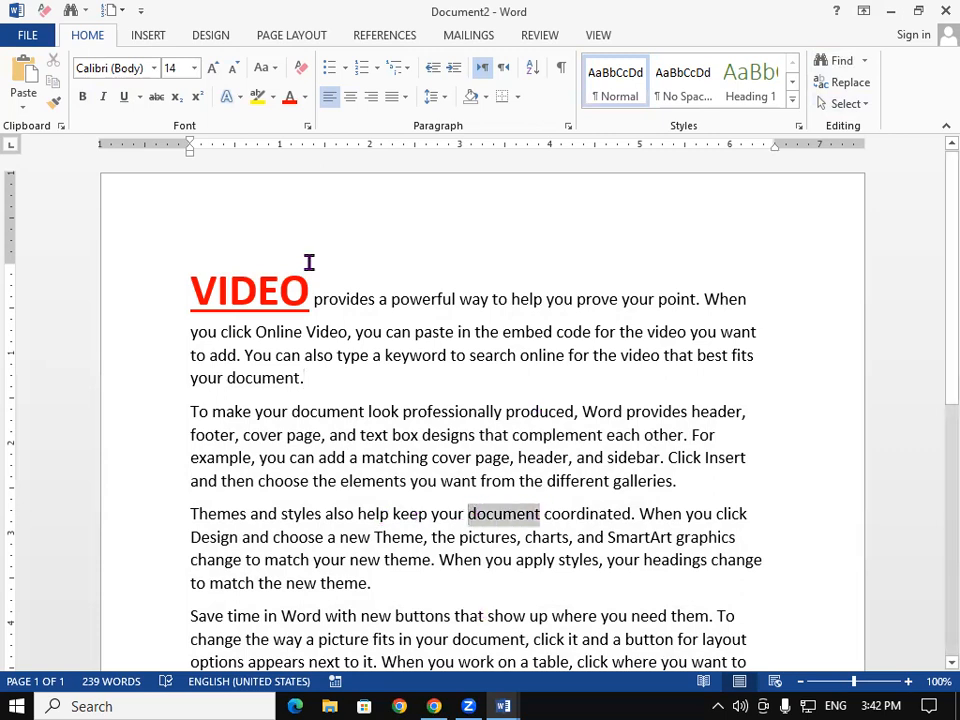
drag(257, 290, 216, 290)
click(54, 101)
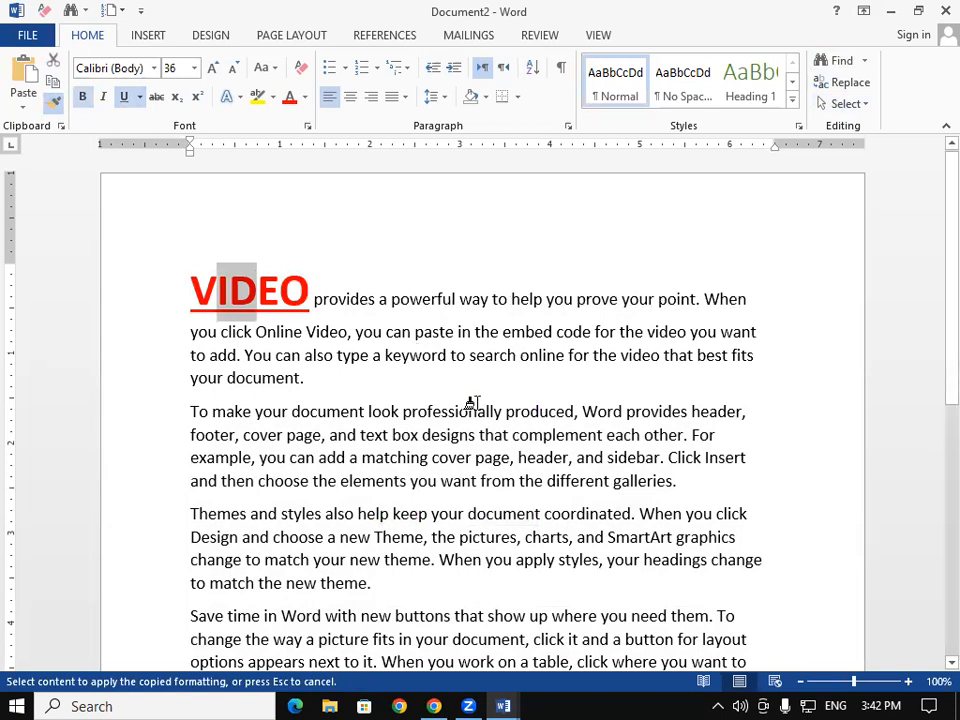
mouse_move(467, 514)
mouse_down()
mouse_move(523, 515)
mouse_move(529, 541)
mouse_up()
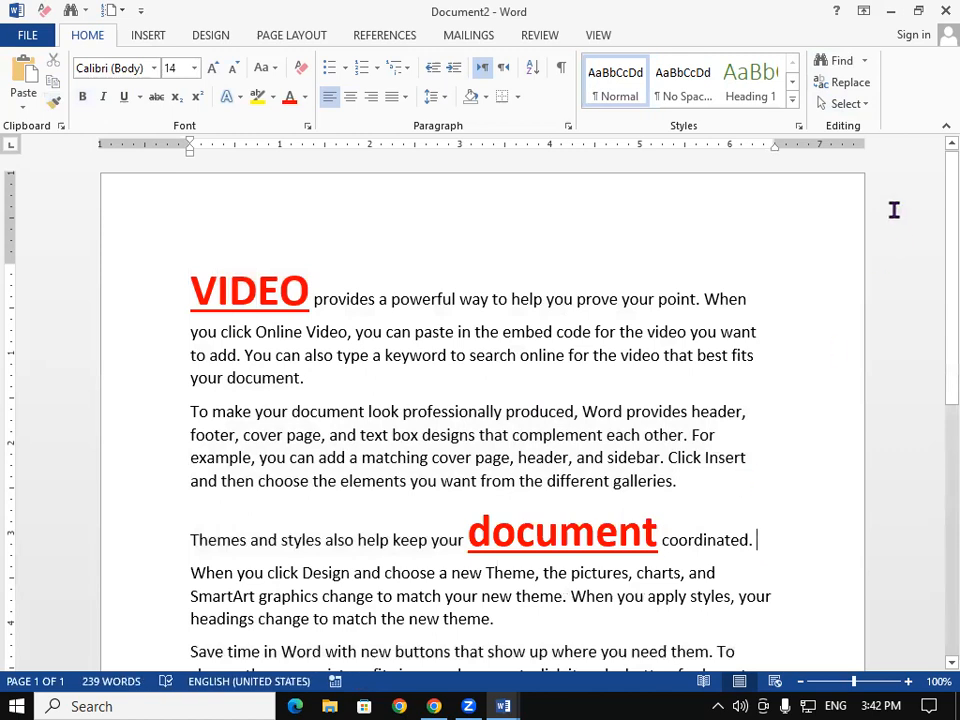
Select all text formatted like the body text again, clear the selection, and view the Selection Pane option's description.
click(845, 103)
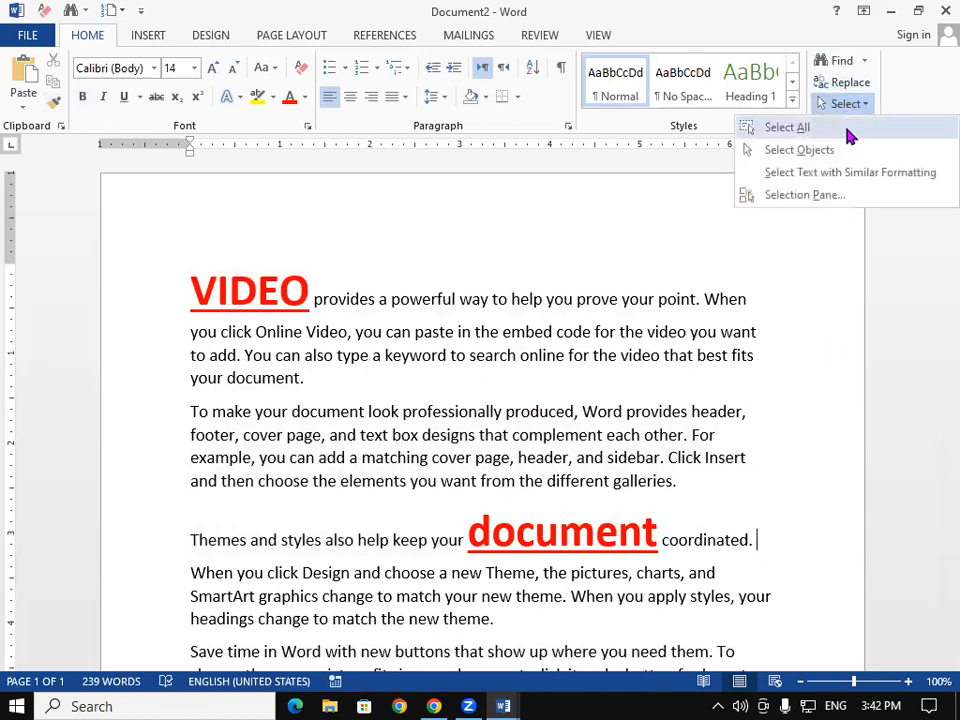
click(840, 174)
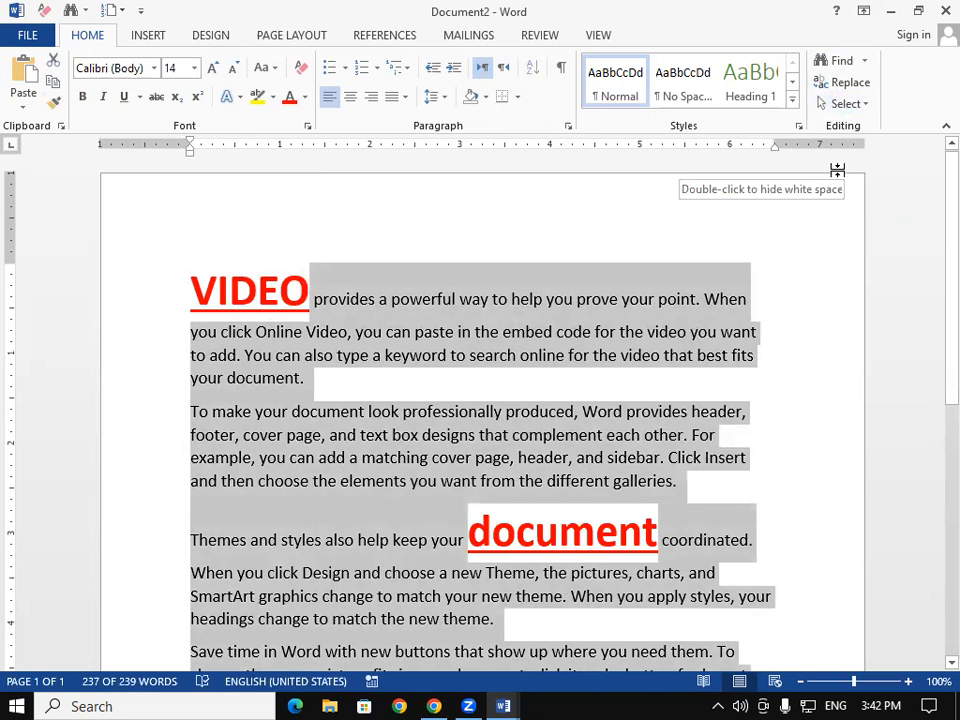
click(404, 381)
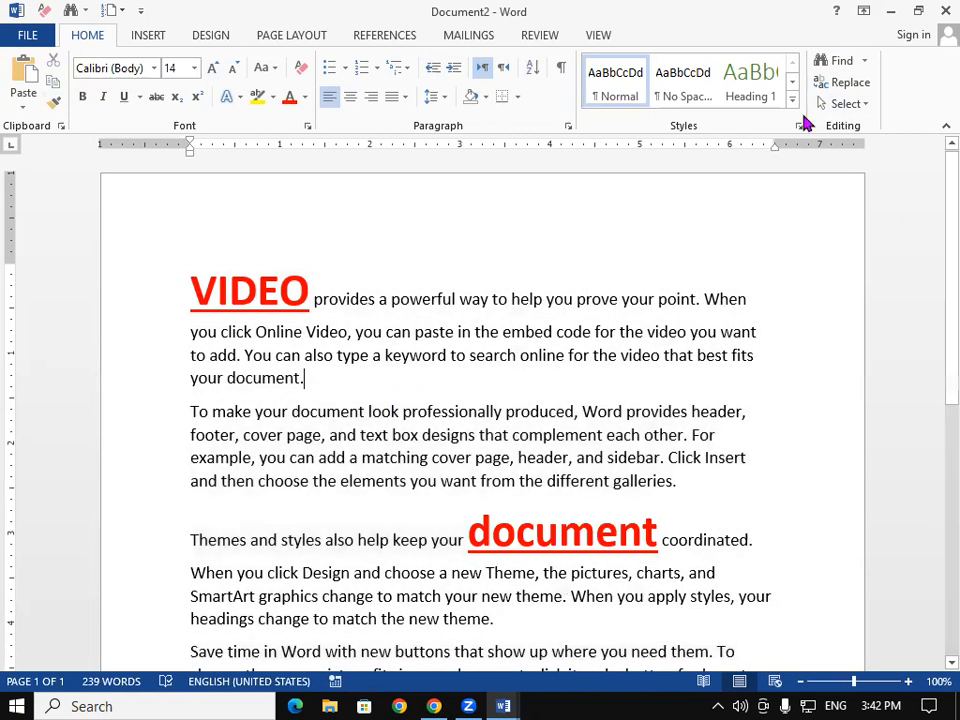
click(841, 104)
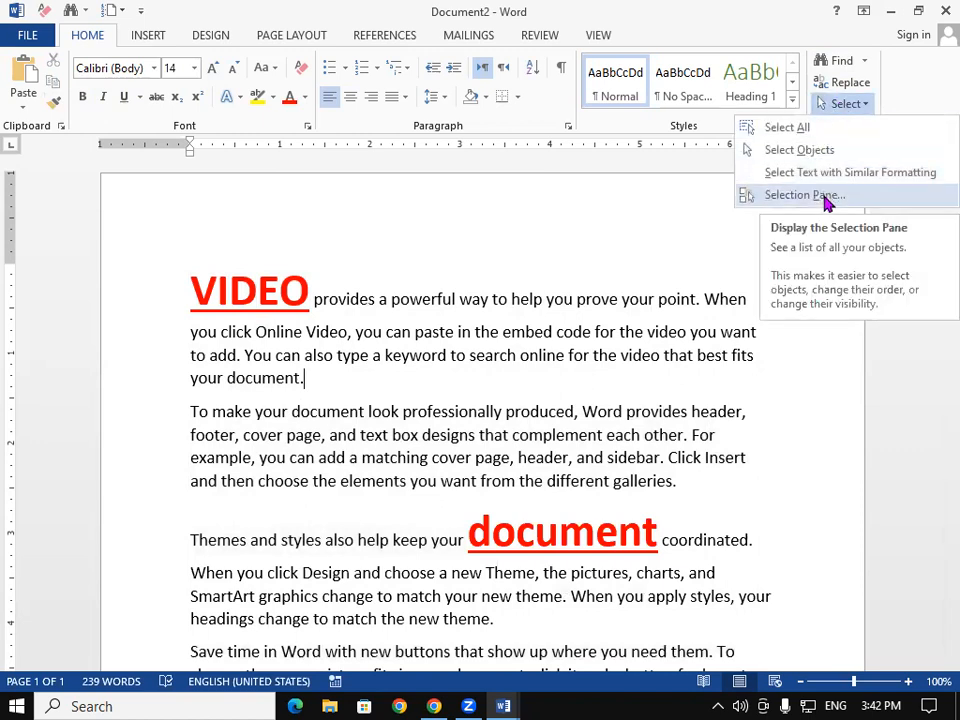
click(545, 357)
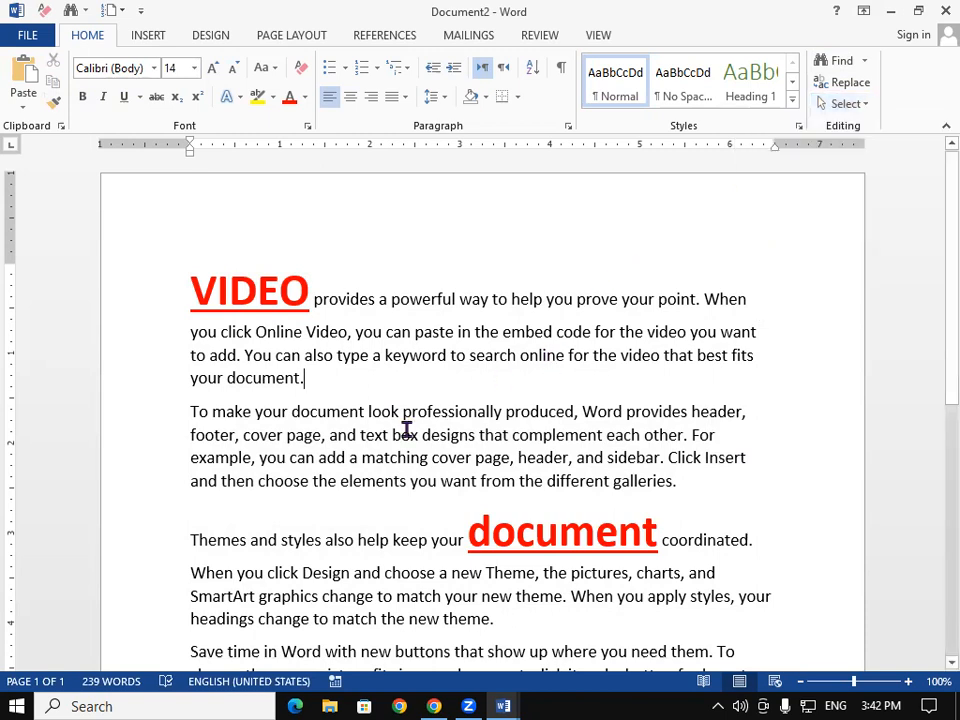
Add eight blank lines between the first paragraph and the paragraph beginning "To make your document".
key(Return)
key(Return)
key(Return)
key(Return)
key(Return)
key(Return)
key(Return)
key(Return)
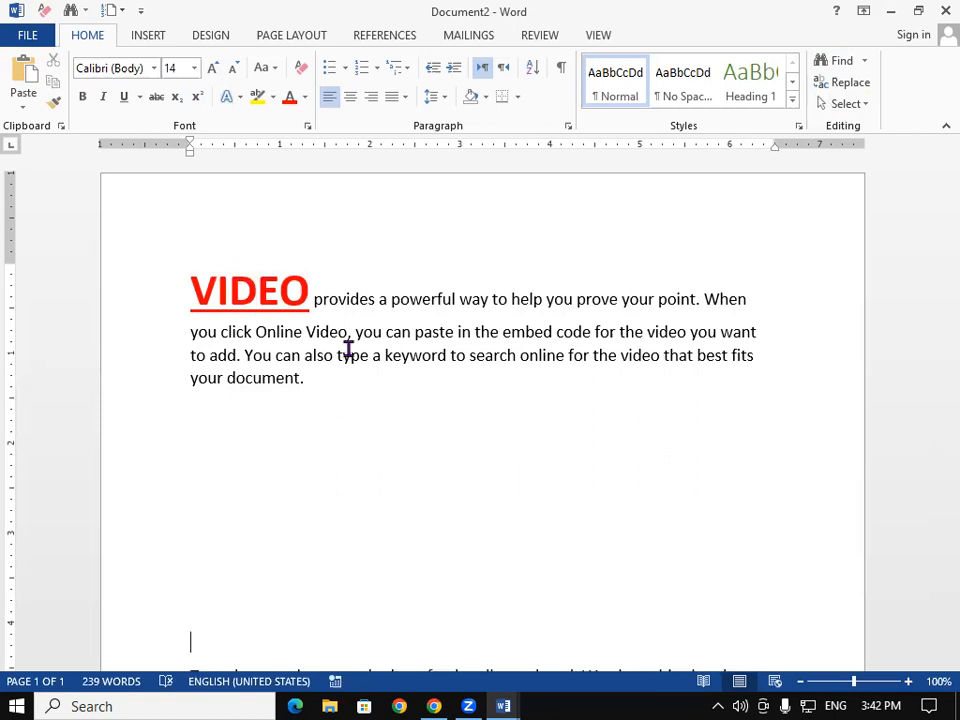
Draw an oval about 1.39" wide and 1.81" high in the blank space below the first paragraph.
click(189, 428)
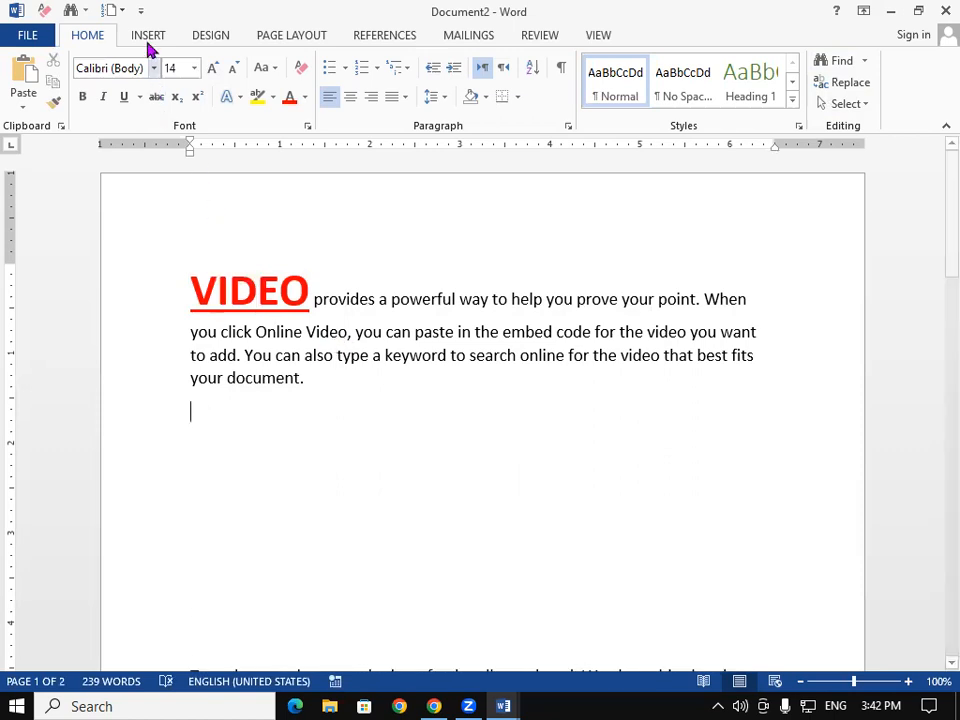
click(146, 35)
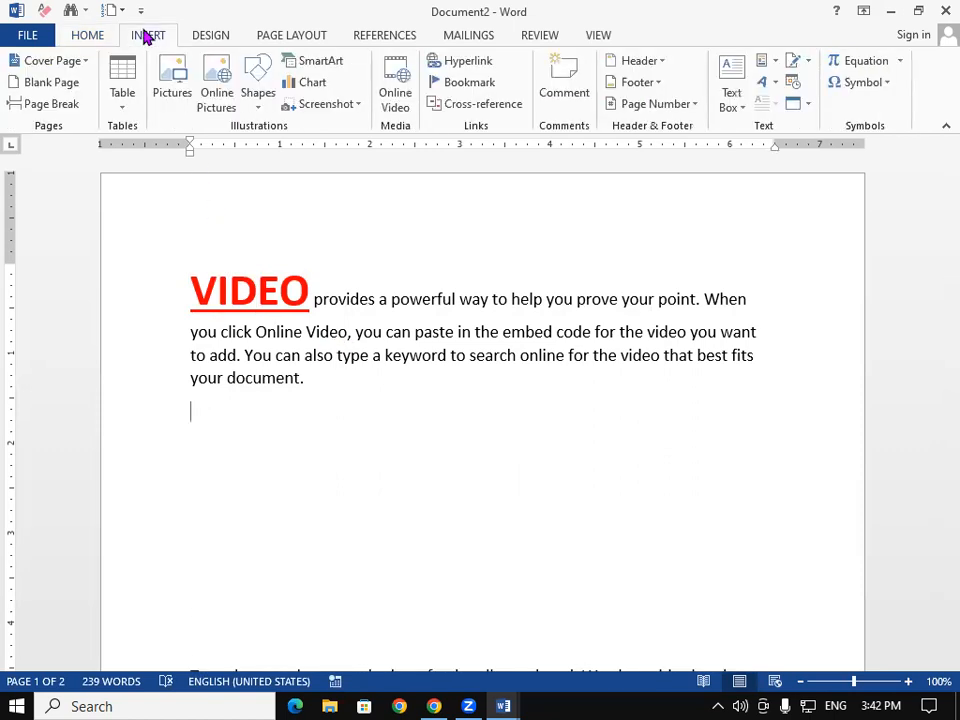
click(257, 98)
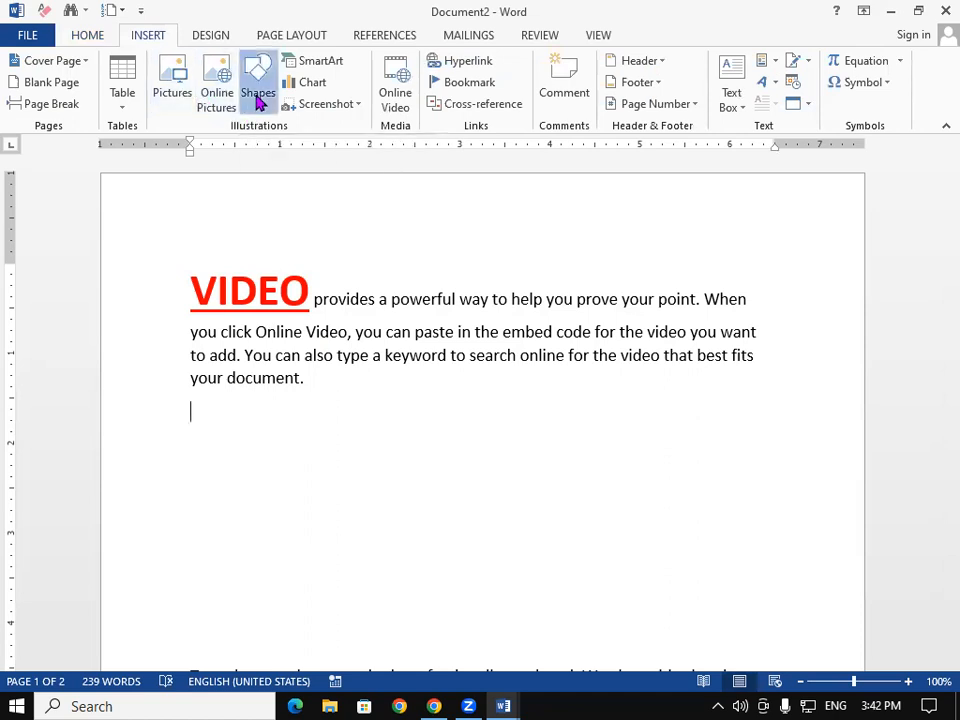
click(324, 150)
drag(212, 420, 336, 583)
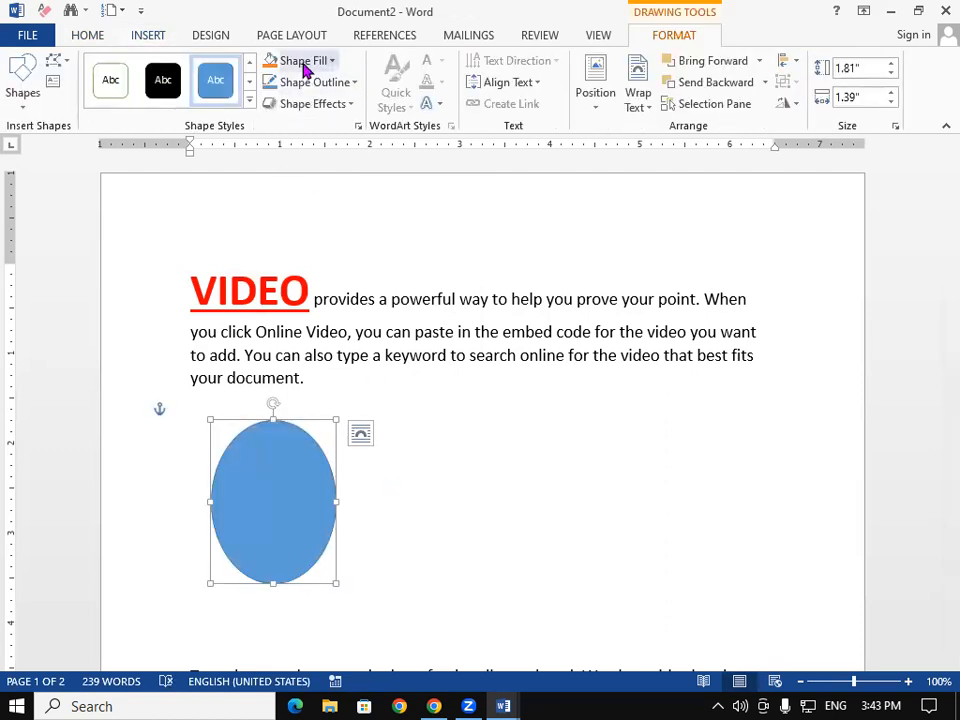
Give the oval the standard green for both fill and outline, and deselect it.
click(305, 61)
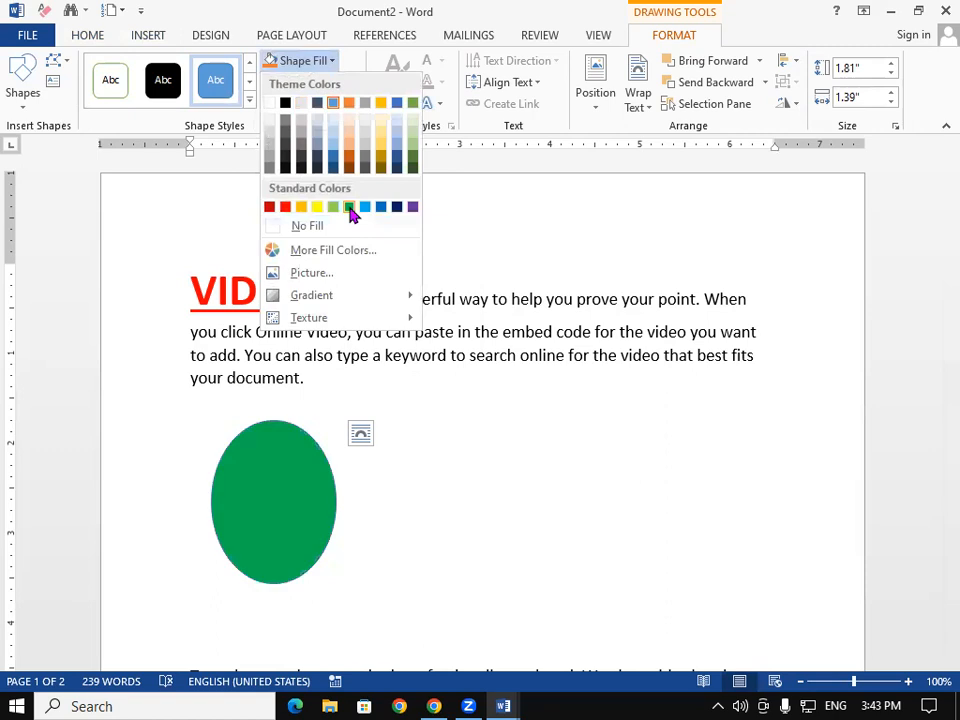
click(349, 207)
click(339, 86)
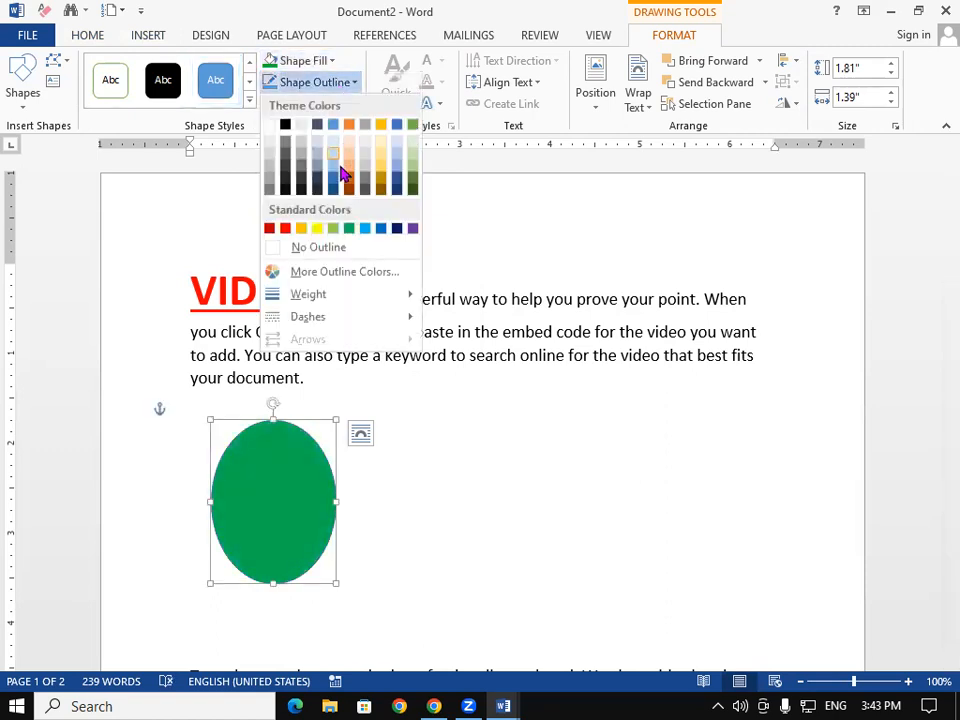
click(349, 229)
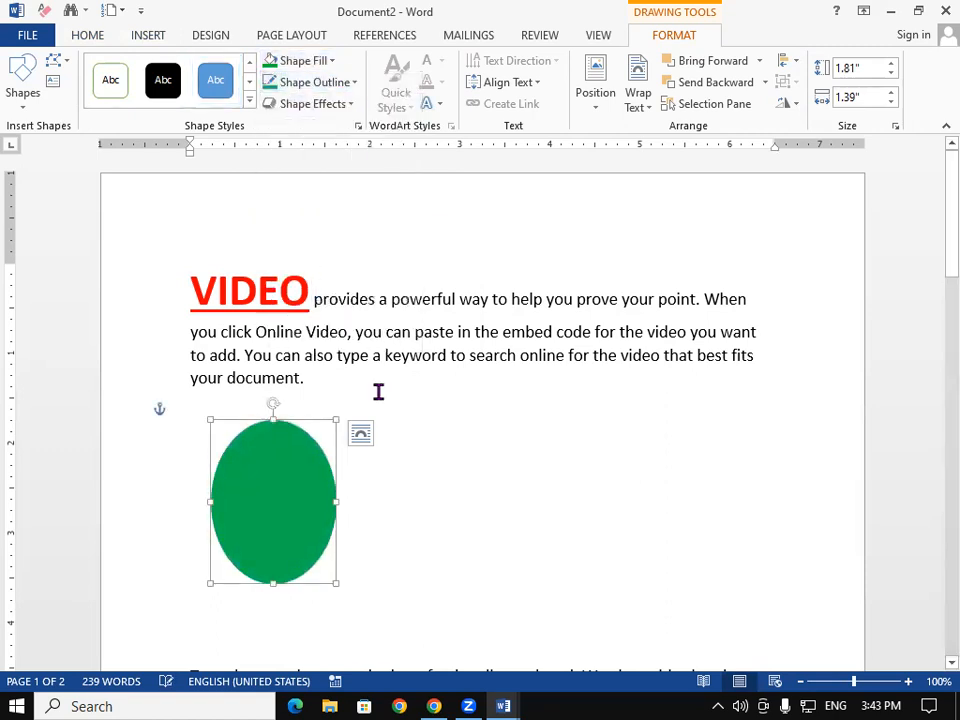
click(190, 543)
Draw a triangle about 1.48" wide and 1.99" high beside the green oval and shift it slightly closer to the oval.
click(150, 41)
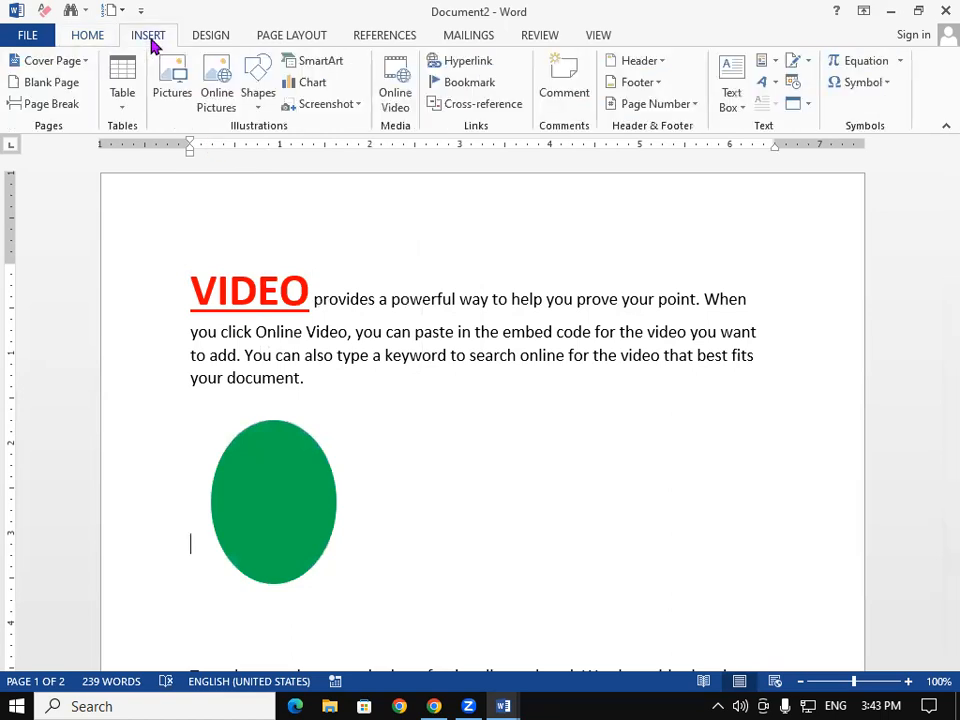
click(268, 103)
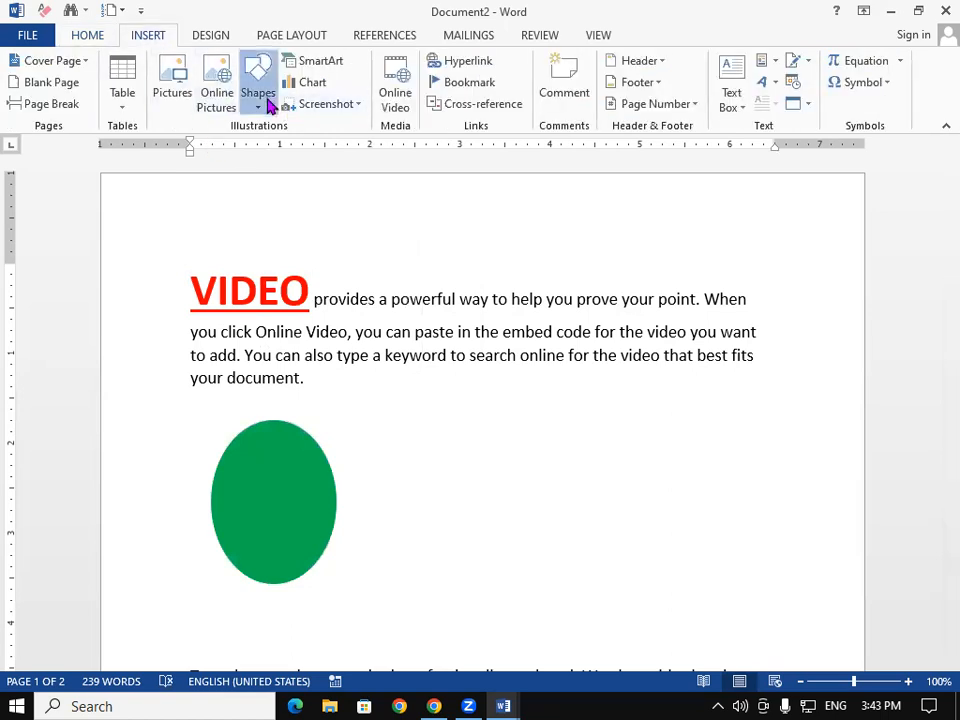
click(364, 150)
drag(407, 408, 541, 589)
mouse_move(480, 514)
mouse_down()
mouse_move(454, 489)
mouse_move(456, 508)
mouse_up()
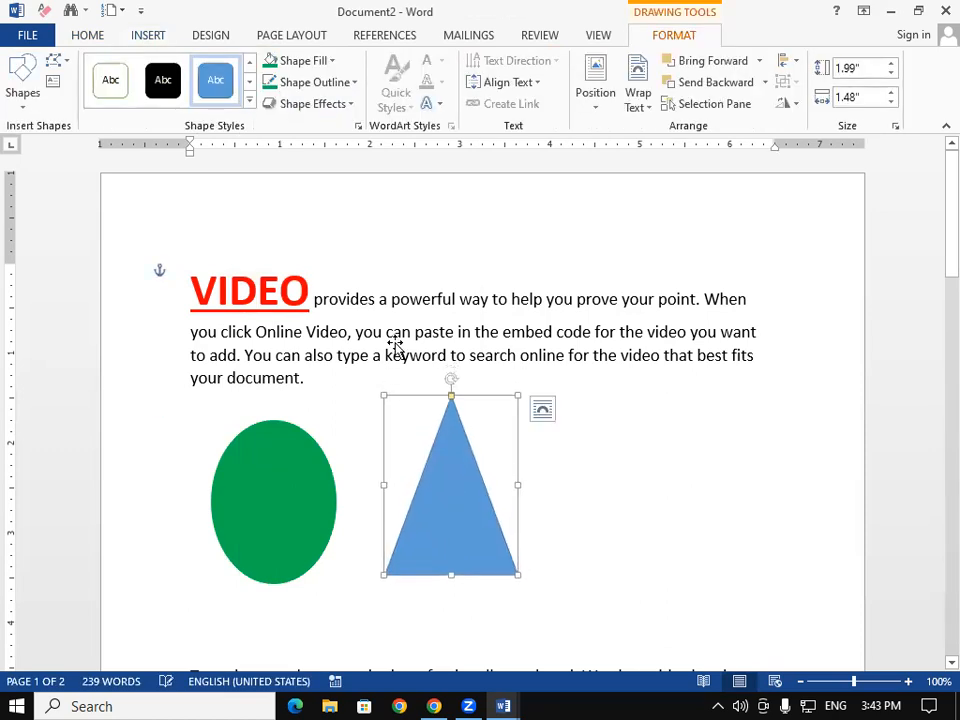
Give the triangle the standard red for both fill and outline, and deselect it.
click(298, 61)
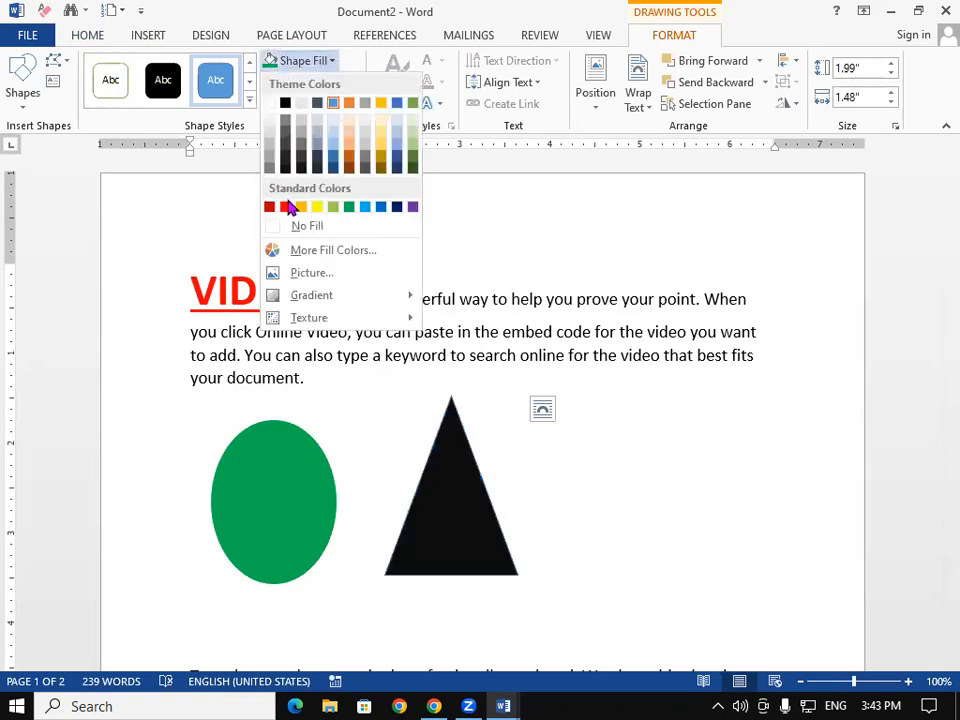
click(287, 207)
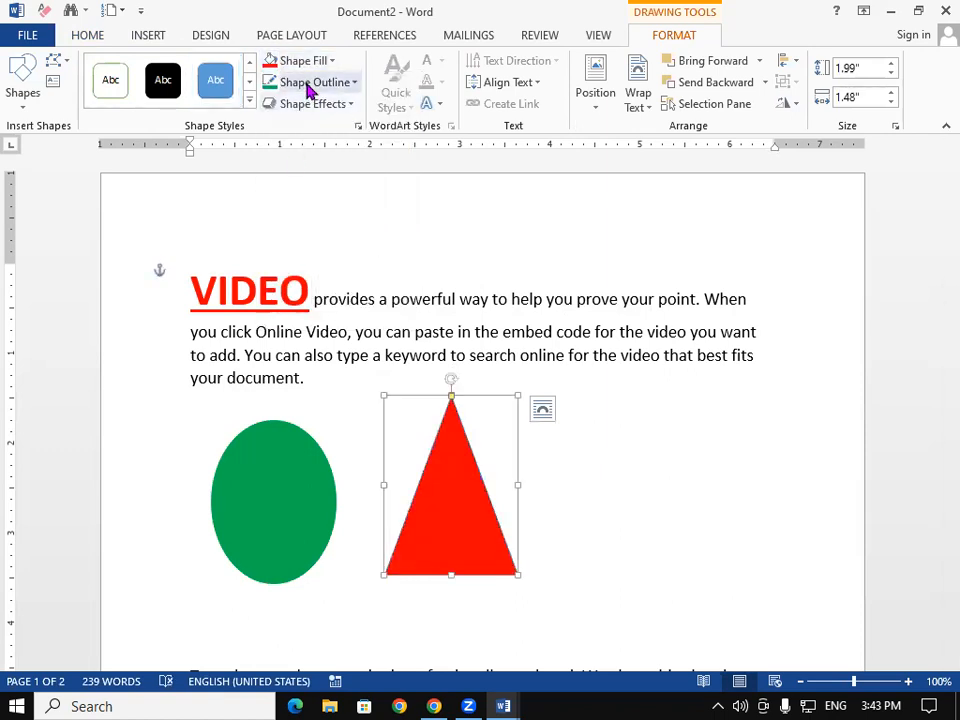
click(308, 82)
click(286, 229)
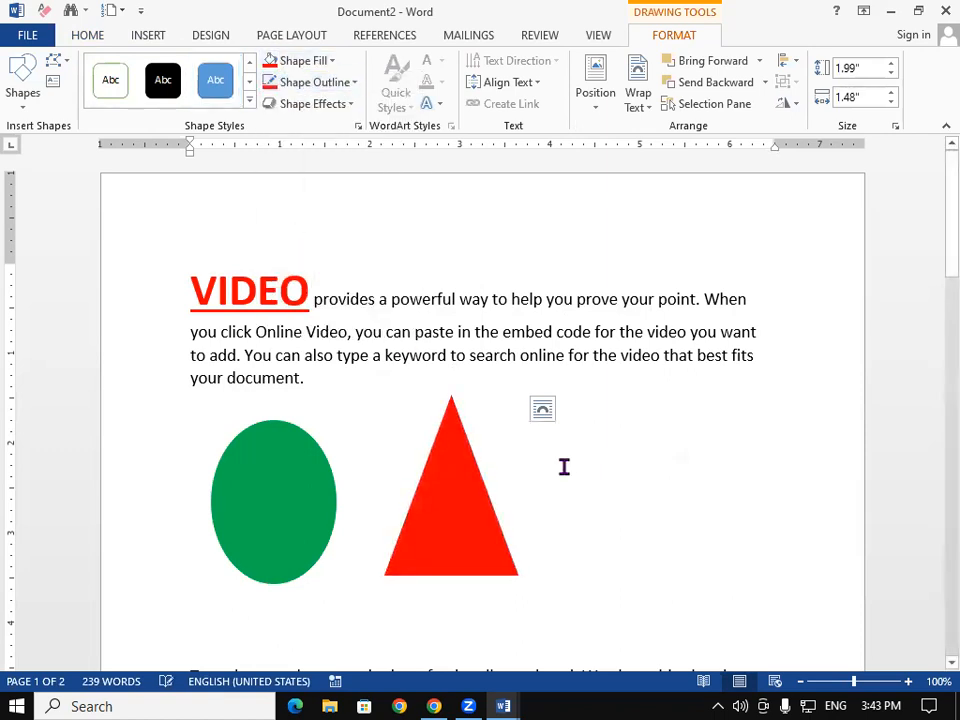
click(563, 465)
Draw a down arrow about 1.59" wide and 2.14" high to the right of the red triangle and deselect it.
click(149, 36)
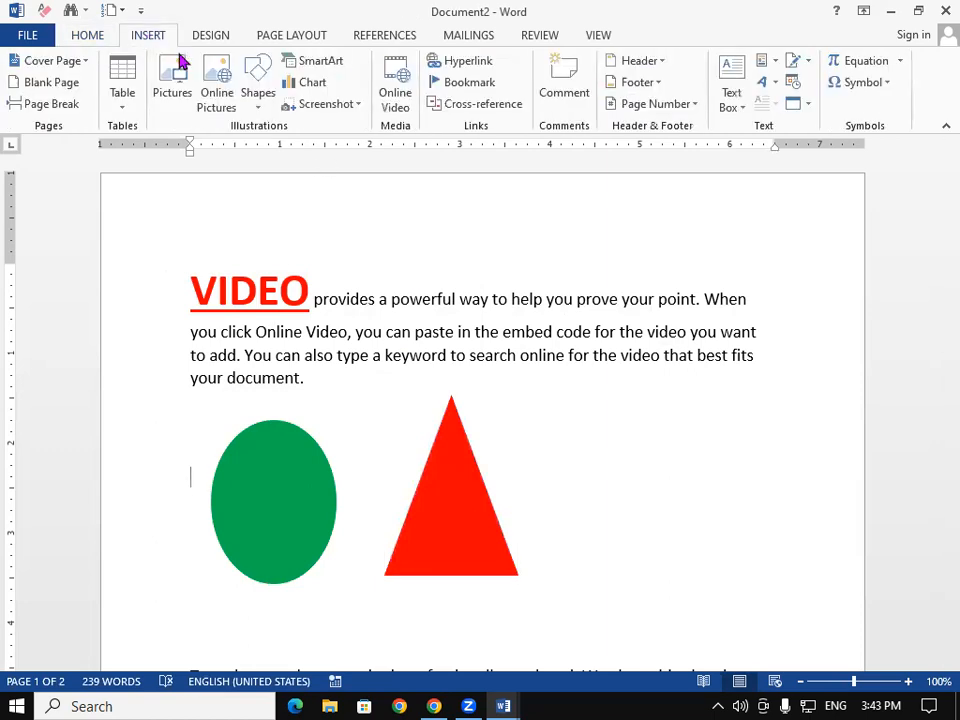
click(262, 100)
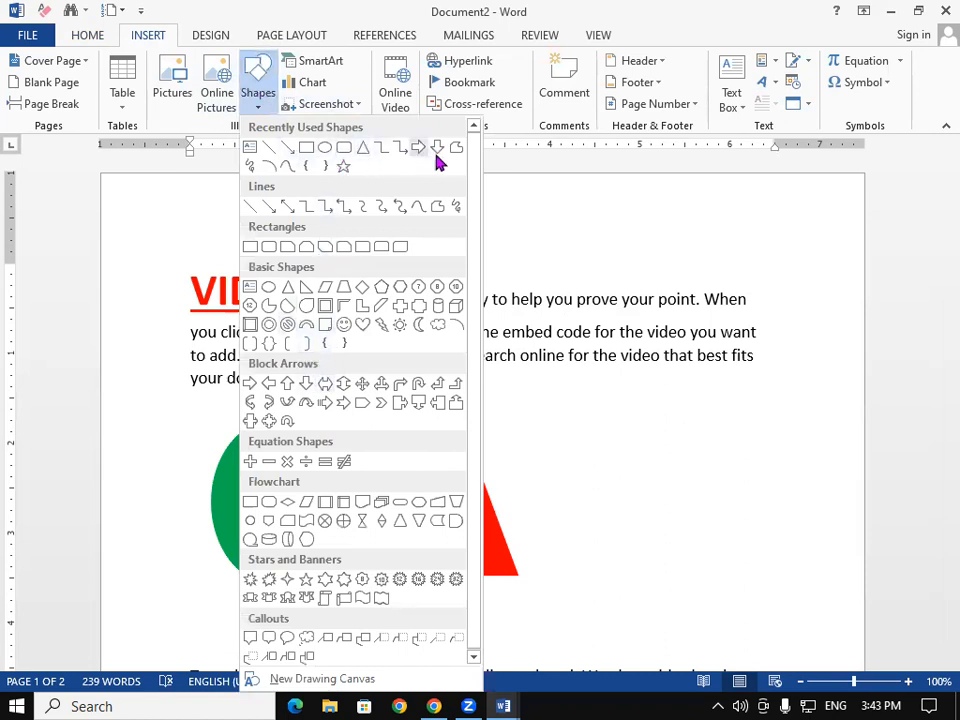
click(487, 232)
mouse_move(583, 396)
mouse_down()
mouse_move(649, 443)
mouse_move(699, 576)
mouse_move(726, 588)
mouse_up()
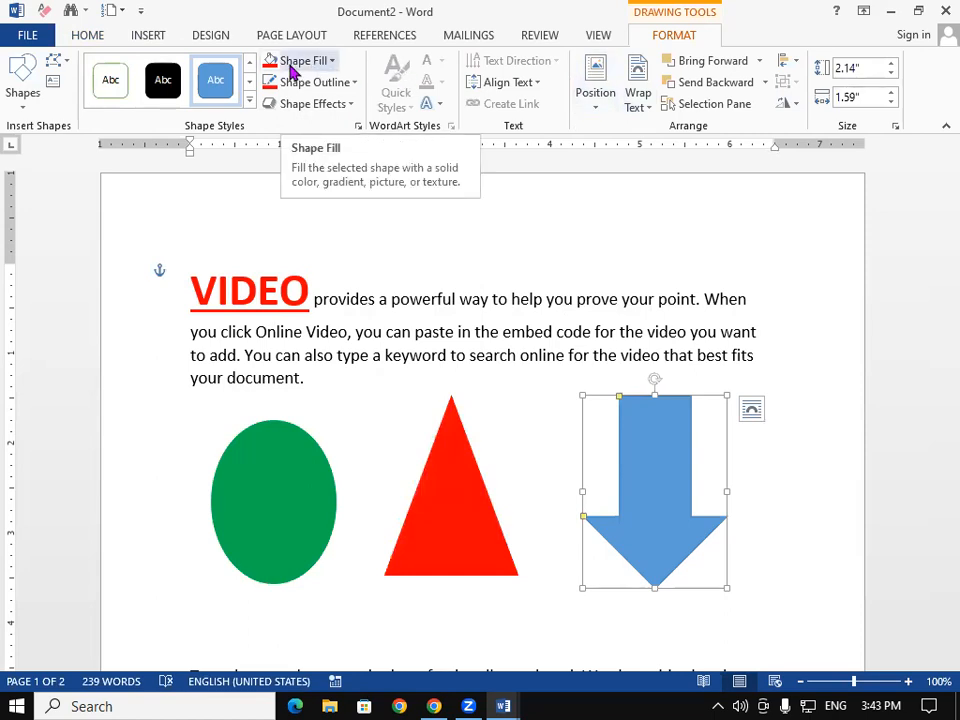
click(693, 296)
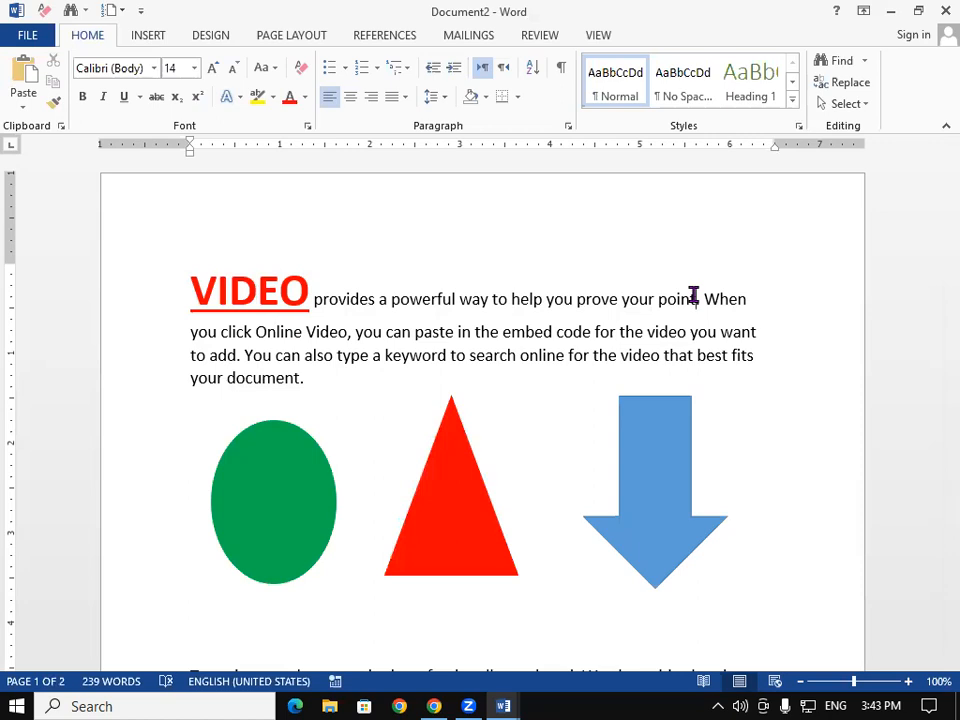
Select the down arrow and open its fill colour choices.
click(642, 446)
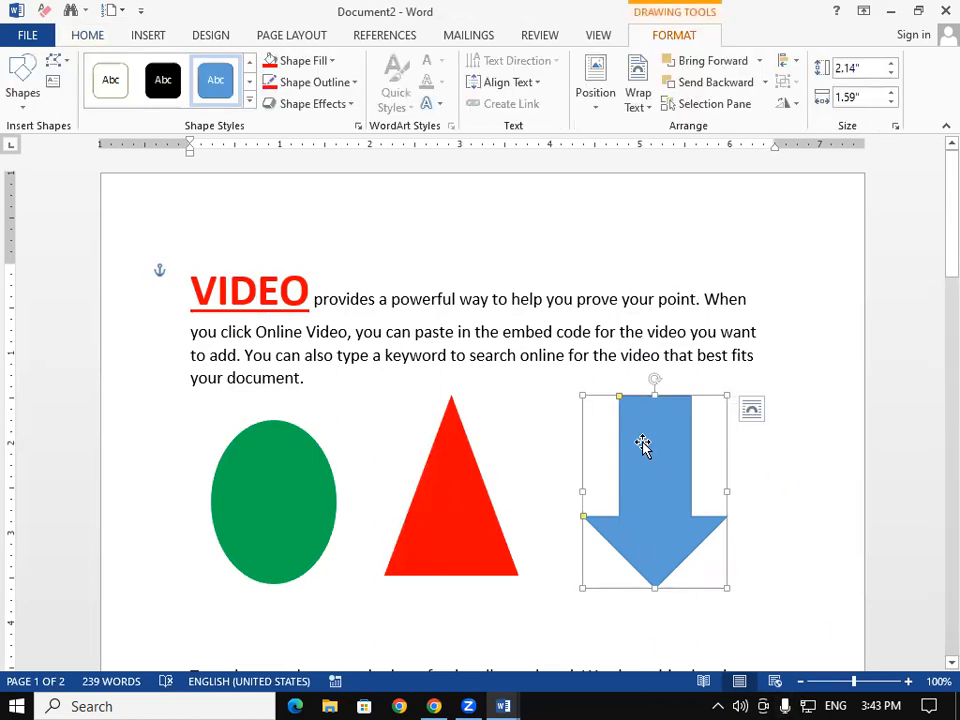
click(330, 63)
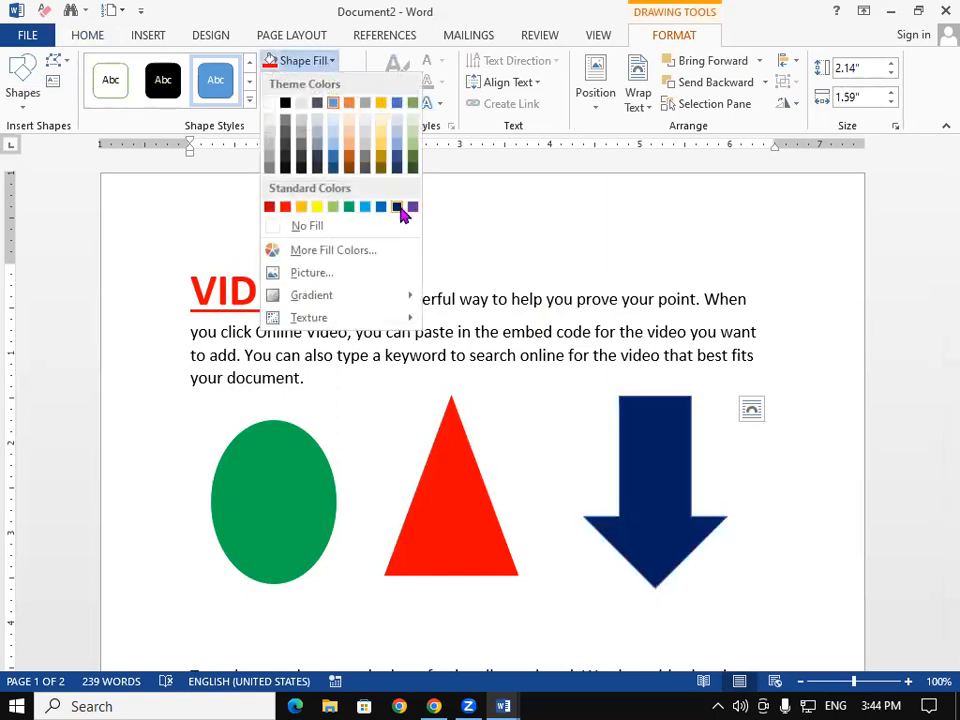